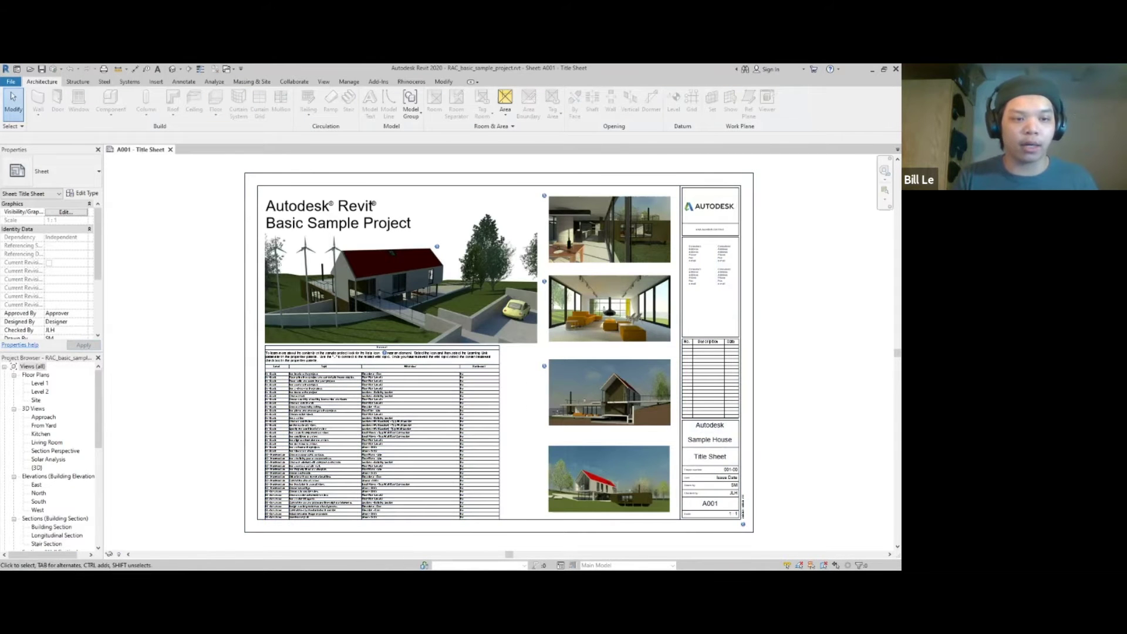
Open the Level 1 floor plan and set its Rooms color scheme to none
{"action": "double_click", "coordinate": [40, 383]}
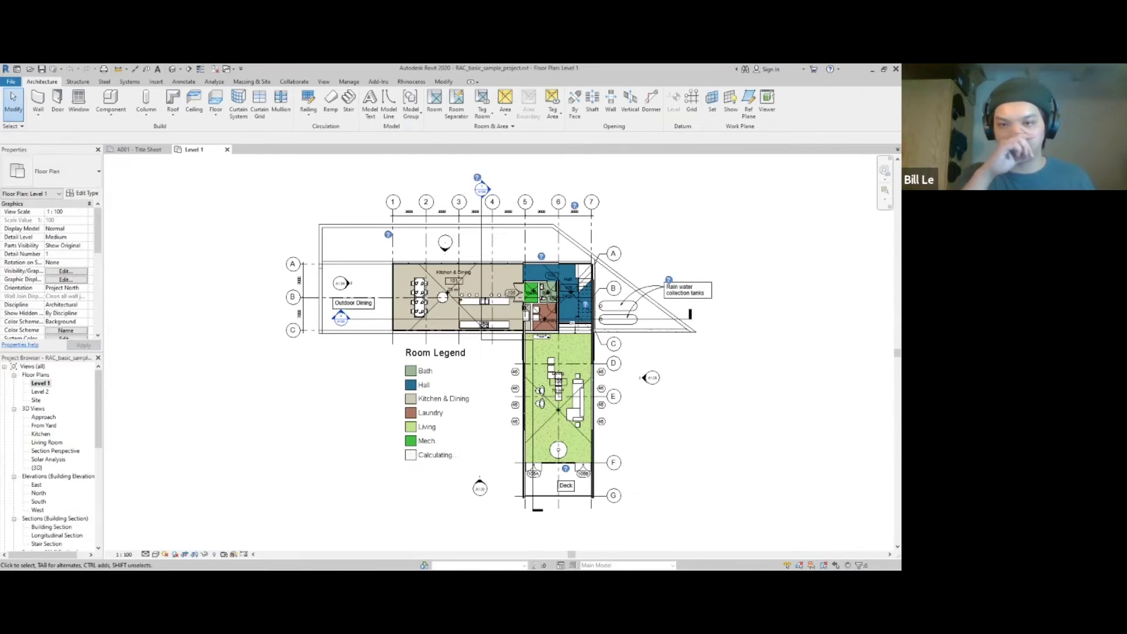
{"action": "middle_click_drag", "start_coordinate": [502, 346], "coordinate": [442, 355]}
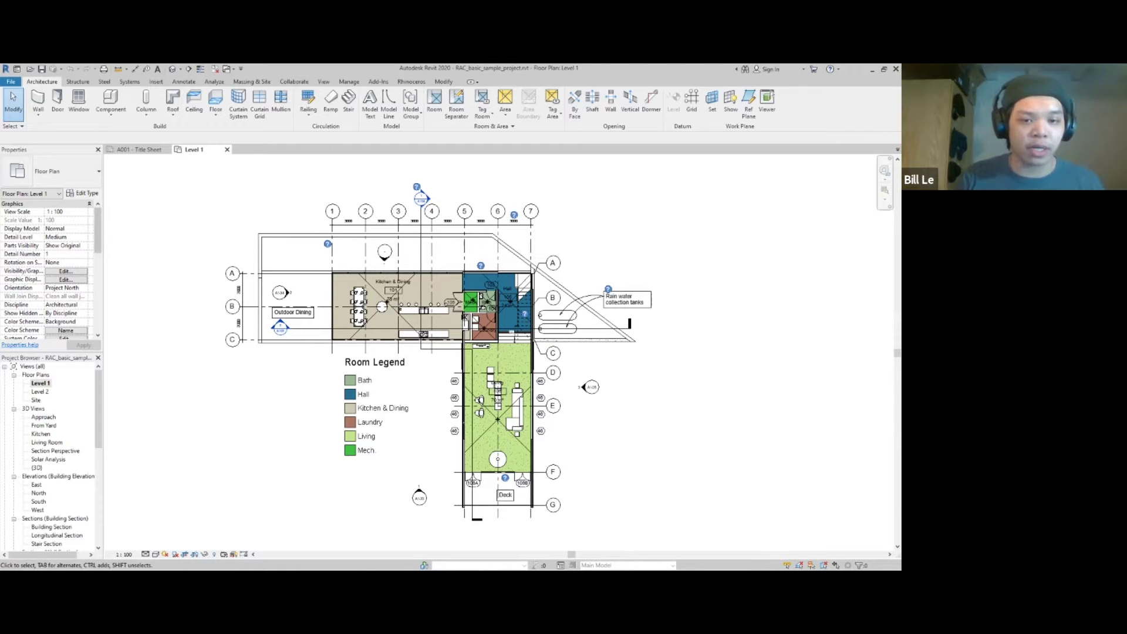
{"action": "scroll", "coordinate": [47, 270], "scroll_direction": "down", "scroll_amount": 1}
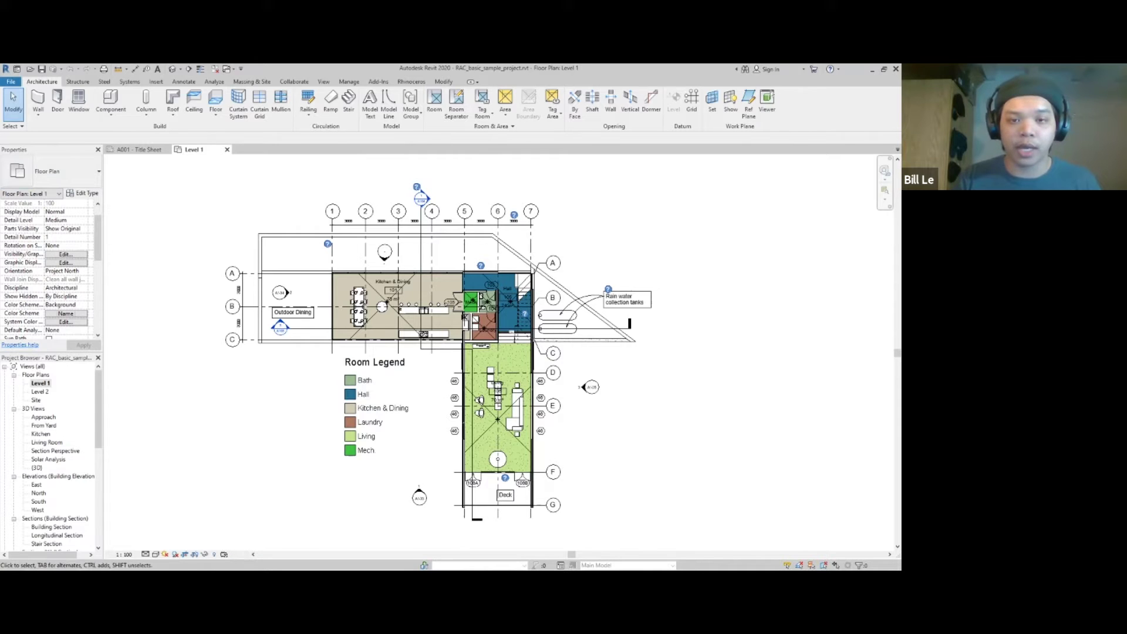
{"action": "left_click", "coordinate": [350, 218]}
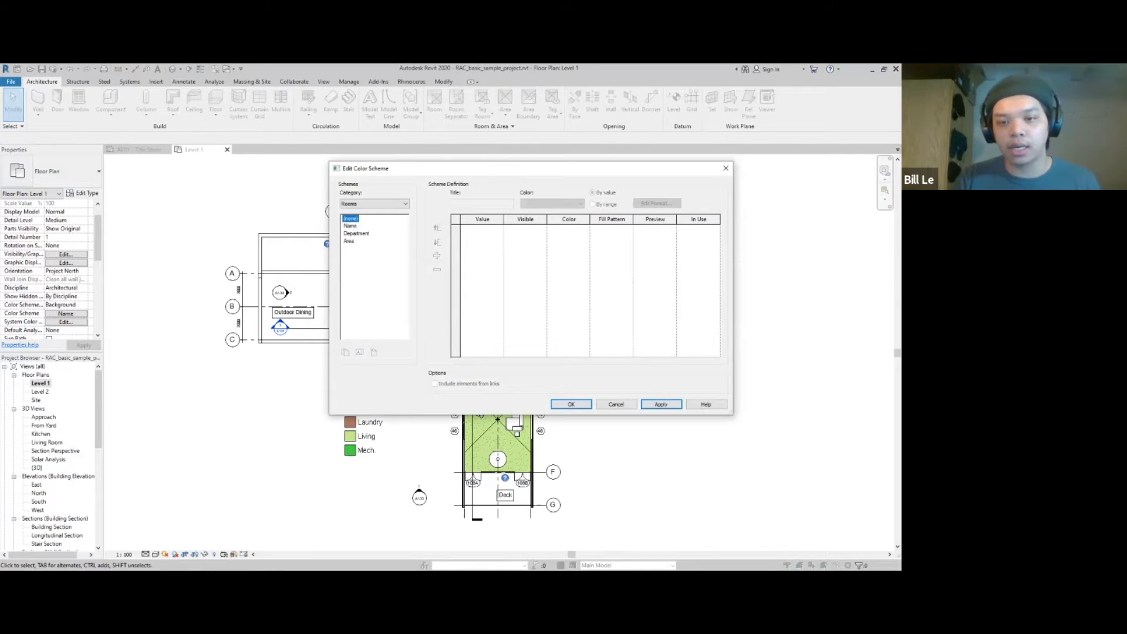
{"action": "left_click", "coordinate": [661, 404]}
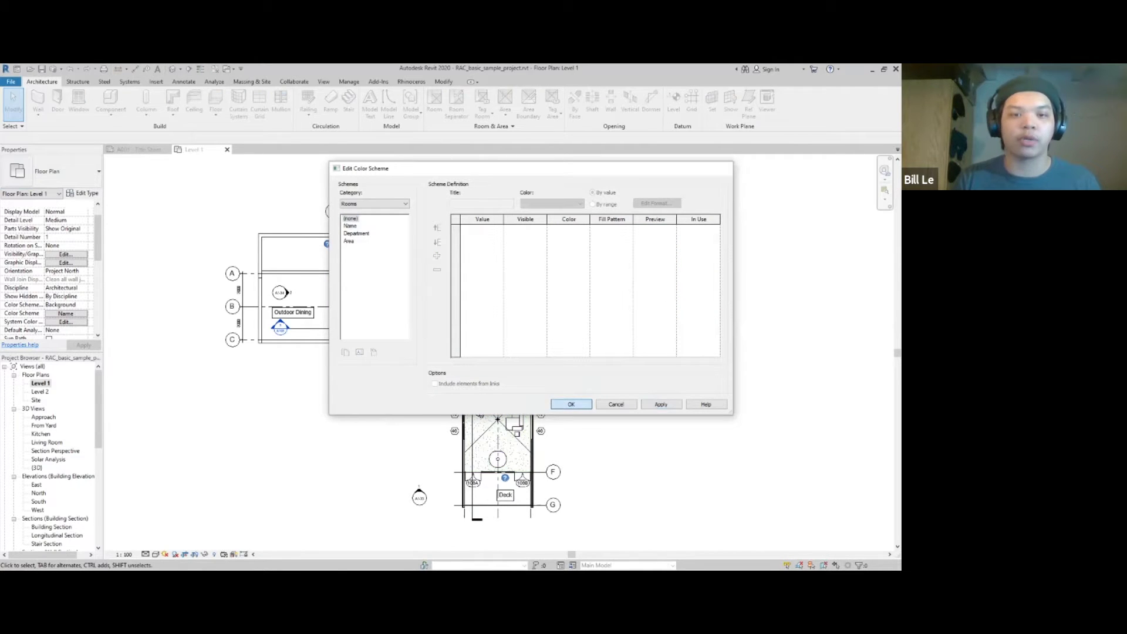
{"action": "left_click", "coordinate": [571, 404]}
Hide the whole elevation marker category in the Level 1 plan, starting from the A104 marker beside Outdoor Dining
{"action": "scroll", "coordinate": [371, 220], "scroll_direction": "up", "scroll_amount": 4}
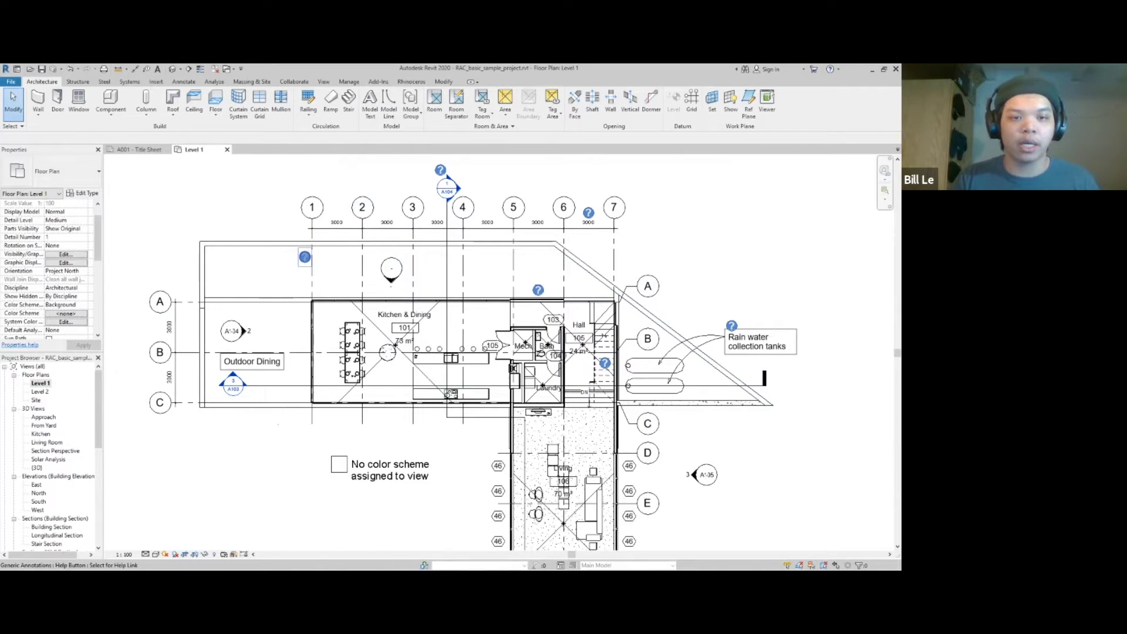
{"action": "left_click", "coordinate": [305, 257]}
{"action": "key", "text": "Escape"}
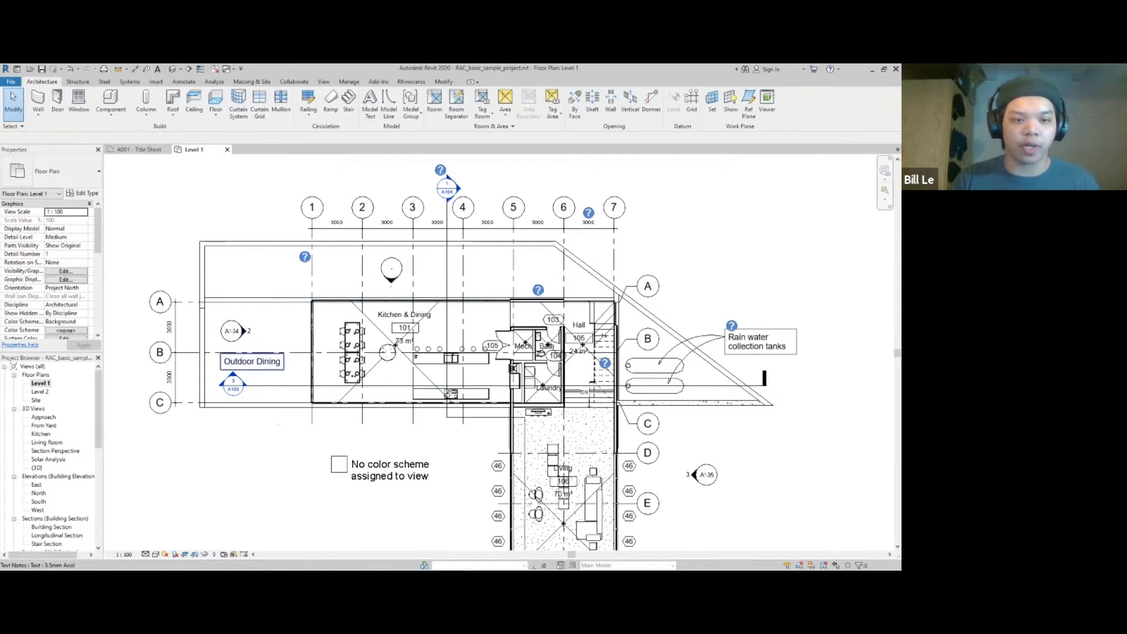
{"action": "scroll", "coordinate": [254, 338], "scroll_direction": "up", "scroll_amount": 3}
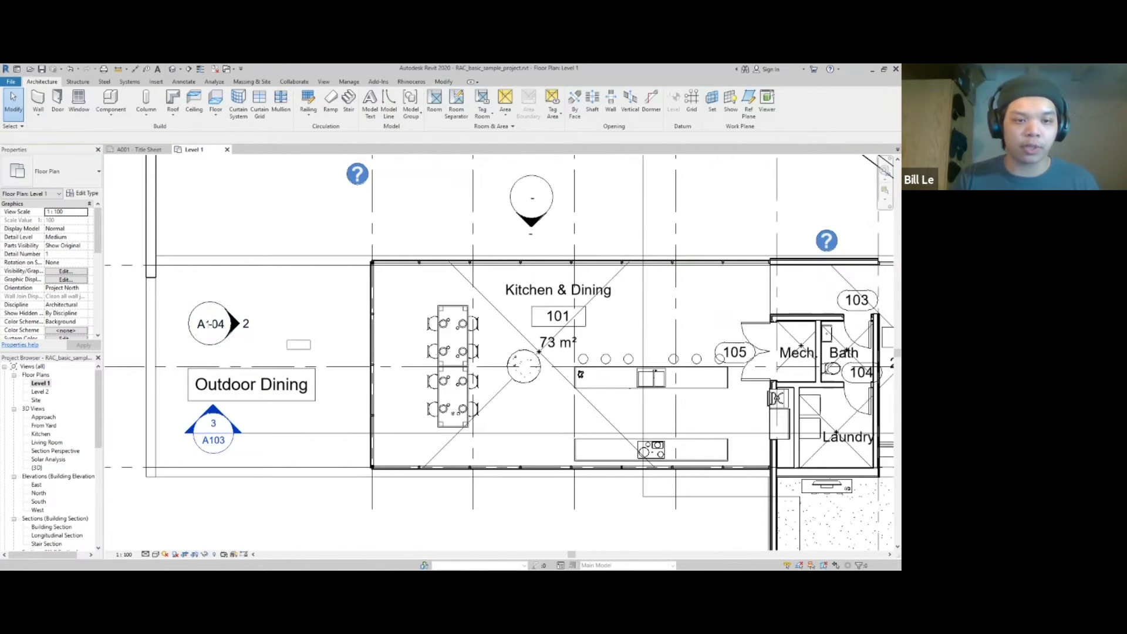
{"action": "left_click", "coordinate": [210, 323]}
{"action": "right_click", "coordinate": [220, 327]}
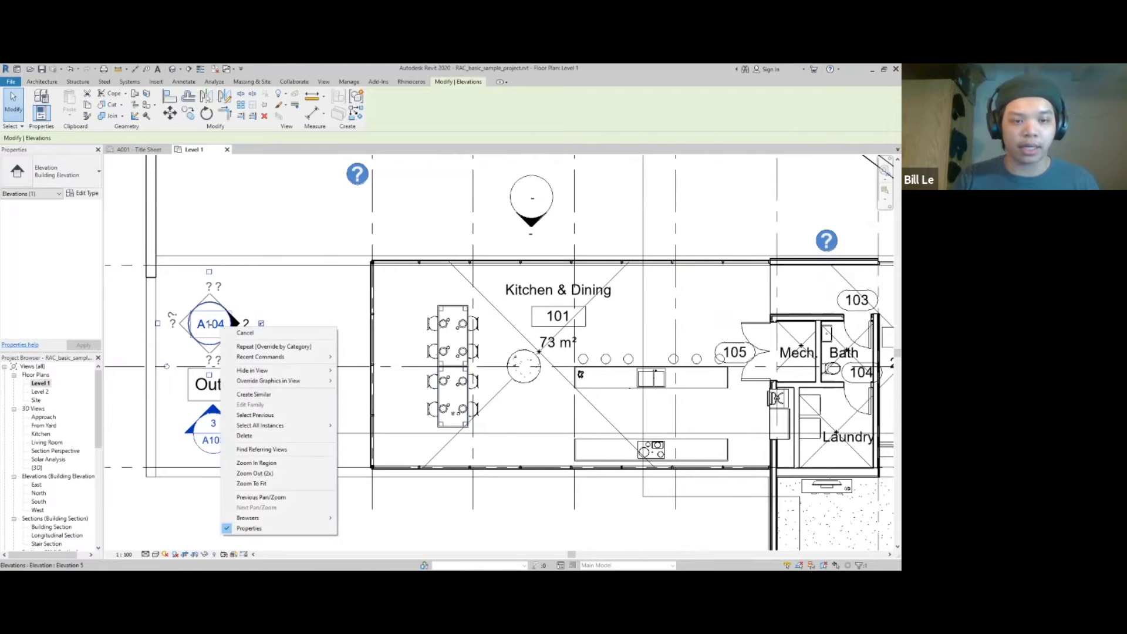
{"action": "mouse_move", "coordinate": [258, 370]}
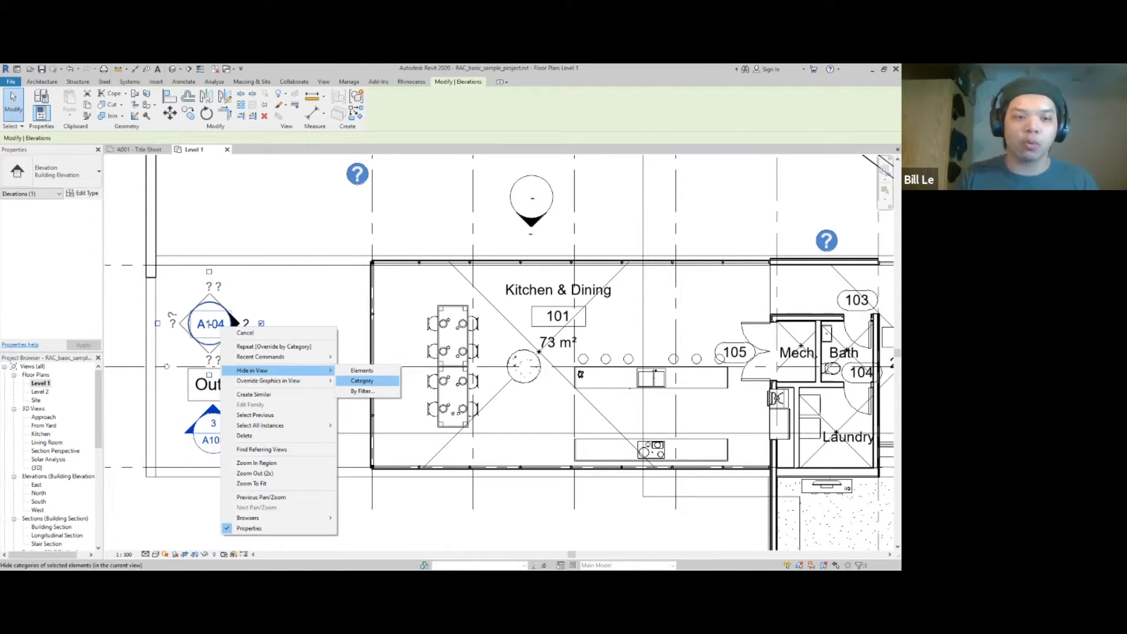
{"action": "left_click", "coordinate": [362, 380]}
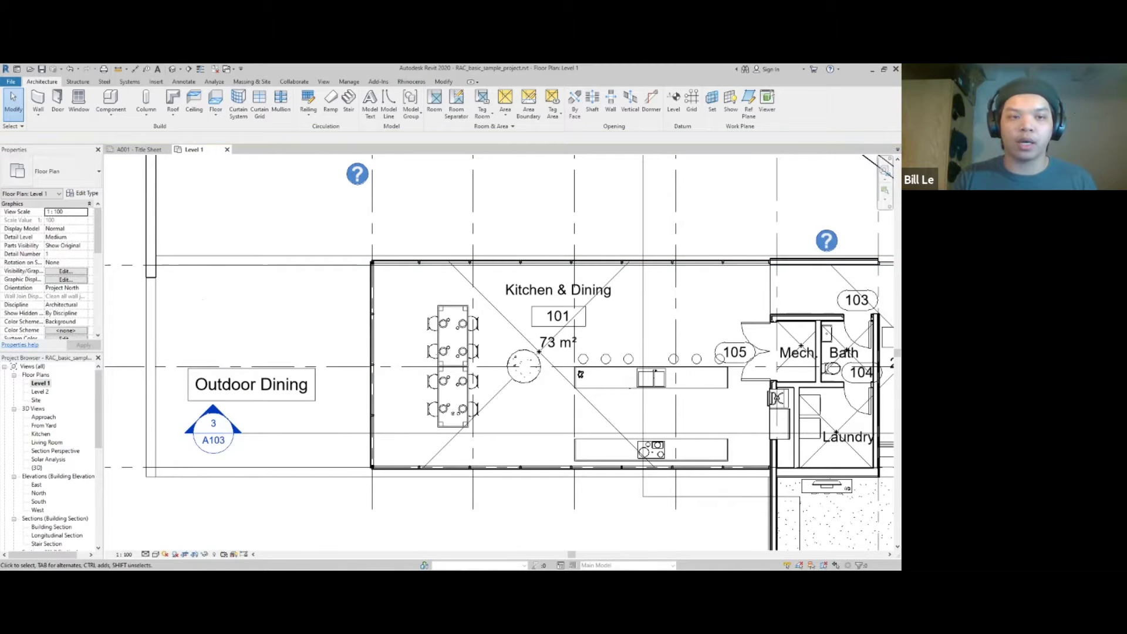
Hide the section category in the view, using the A103 section line below the Outdoor Dining label
{"action": "scroll", "coordinate": [247, 446], "scroll_direction": "up", "scroll_amount": 2}
{"action": "right_click", "coordinate": [214, 432]}
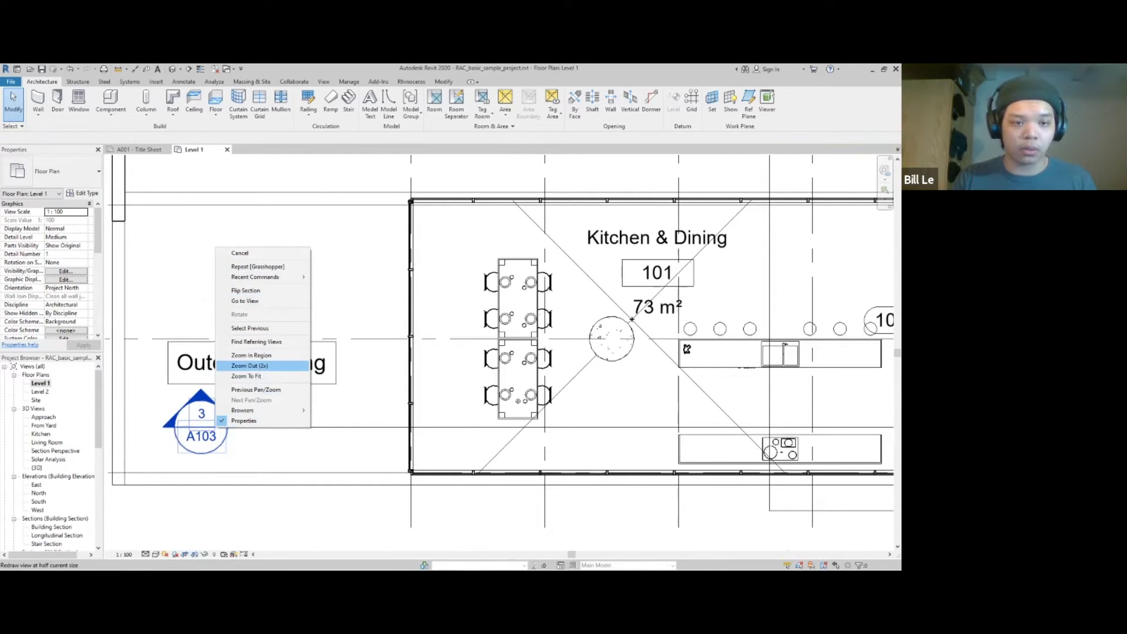
{"action": "left_click", "coordinate": [249, 328]}
{"action": "right_click", "coordinate": [285, 427]}
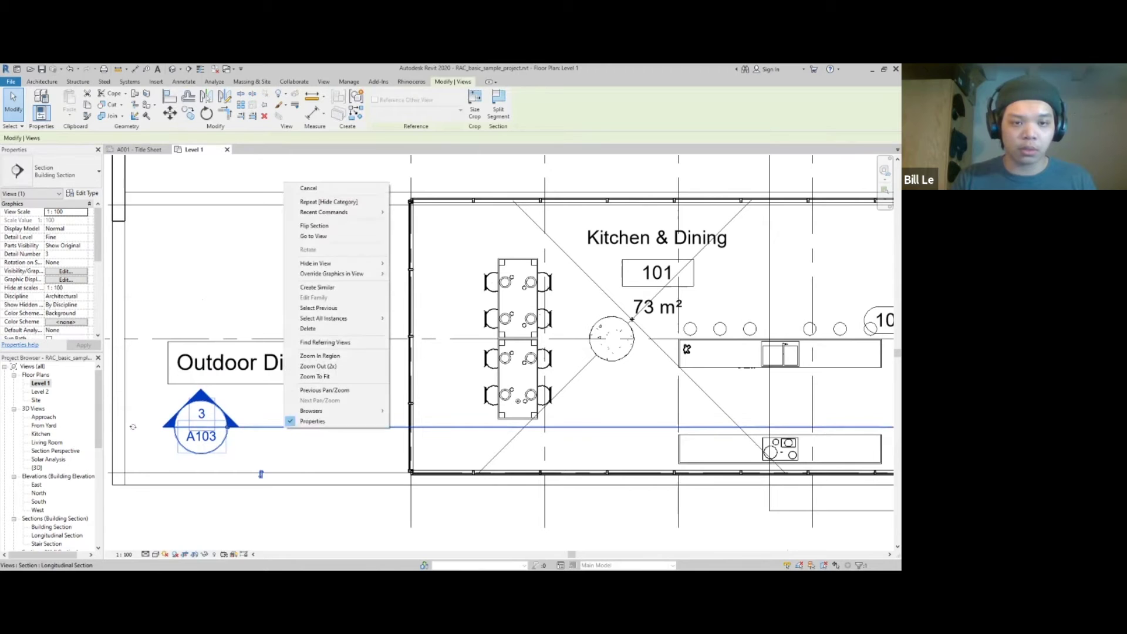
{"action": "mouse_move", "coordinate": [329, 263]}
{"action": "left_click", "coordinate": [414, 273]}
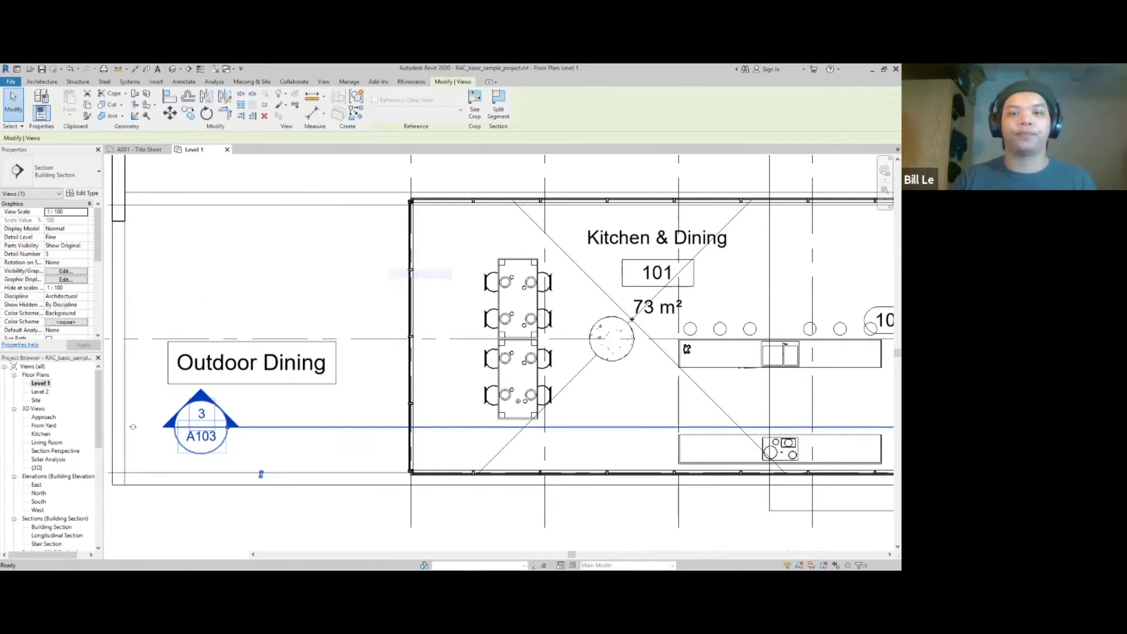
{"action": "scroll", "coordinate": [334, 332], "scroll_direction": "down", "scroll_amount": 4}
{"action": "middle_click_drag", "start_coordinate": [440, 312], "coordinate": [356, 386]}
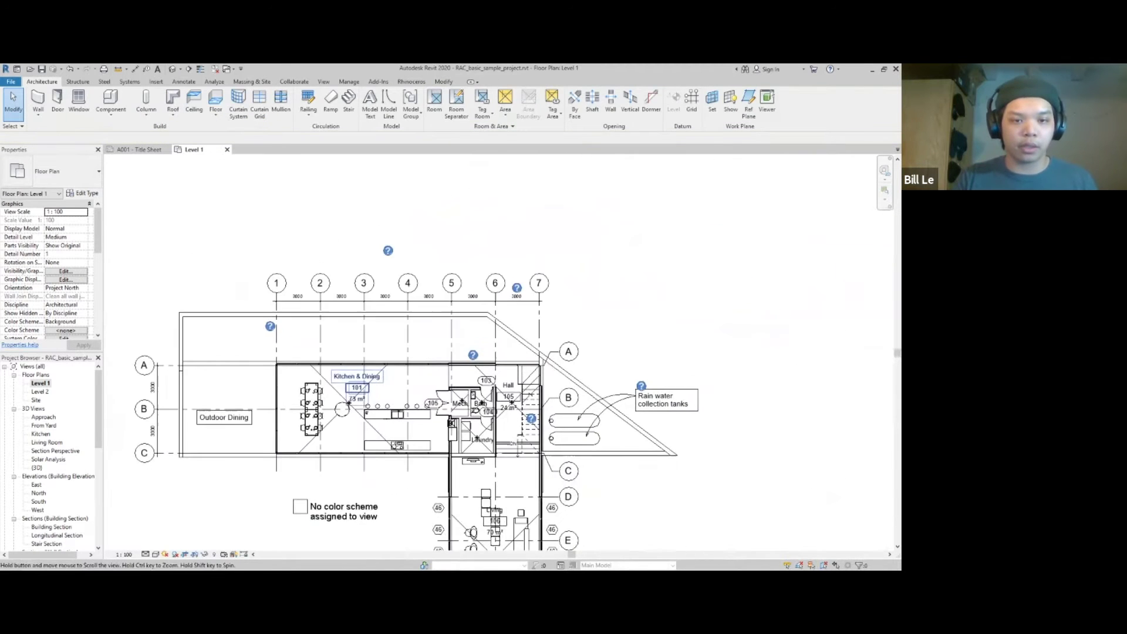
{"action": "scroll", "coordinate": [326, 322], "scroll_direction": "up", "scroll_amount": 2}
{"action": "right_click", "coordinate": [433, 202]}
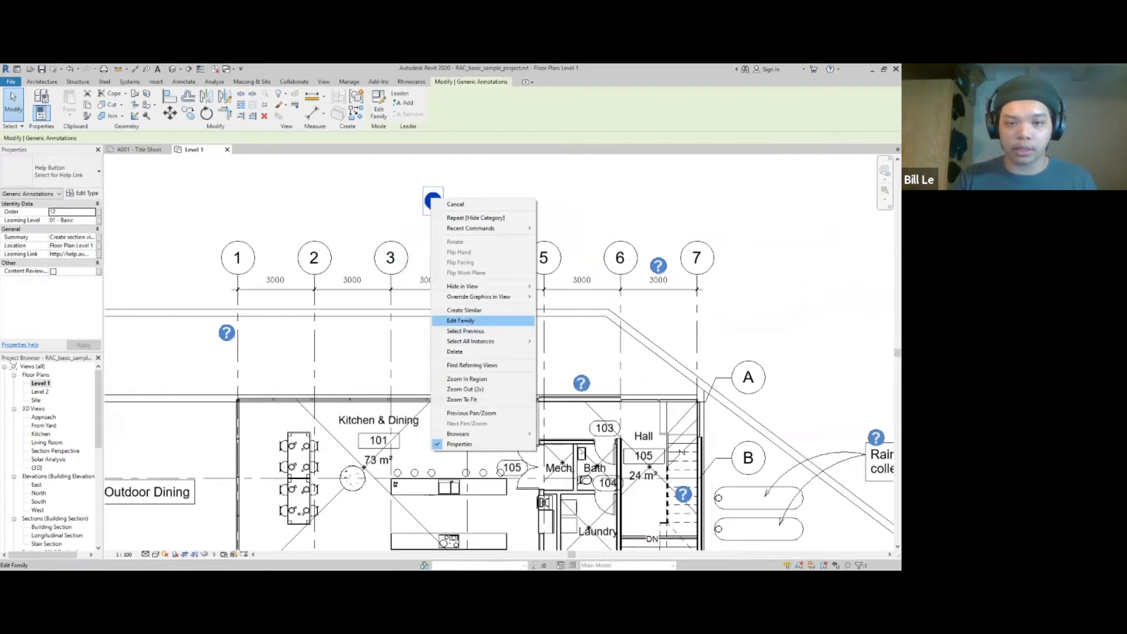
{"action": "mouse_move", "coordinate": [487, 296]}
{"action": "left_click", "coordinate": [561, 296]}
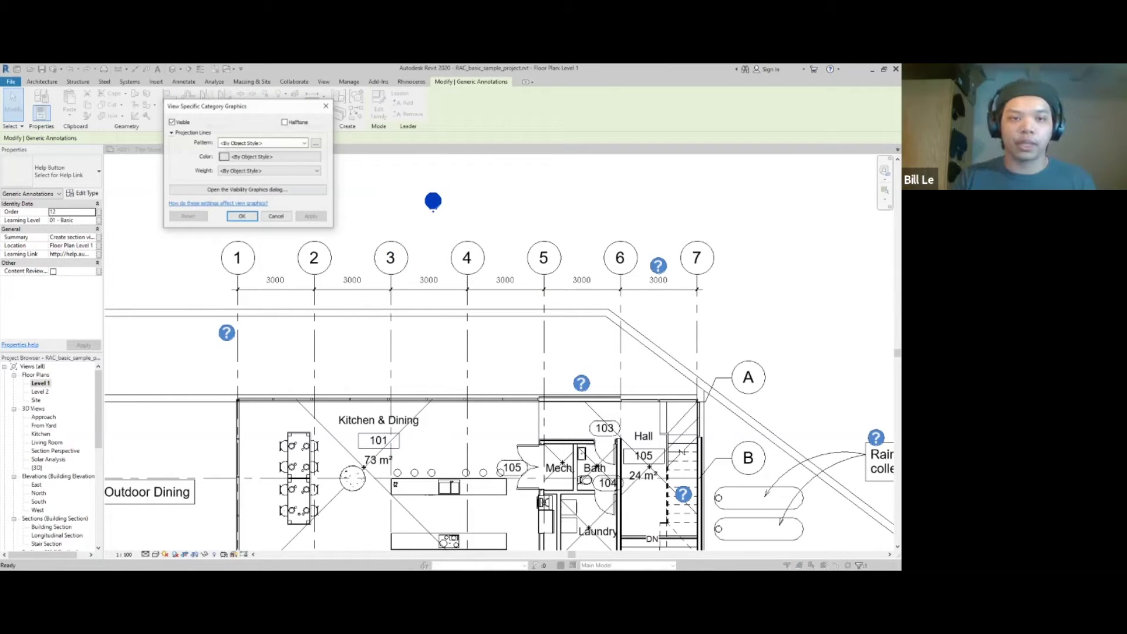
{"action": "left_click", "coordinate": [326, 106]}
Hide the generic annotation category of the blue help button above the grid bubbles in this view
{"action": "right_click", "coordinate": [433, 202]}
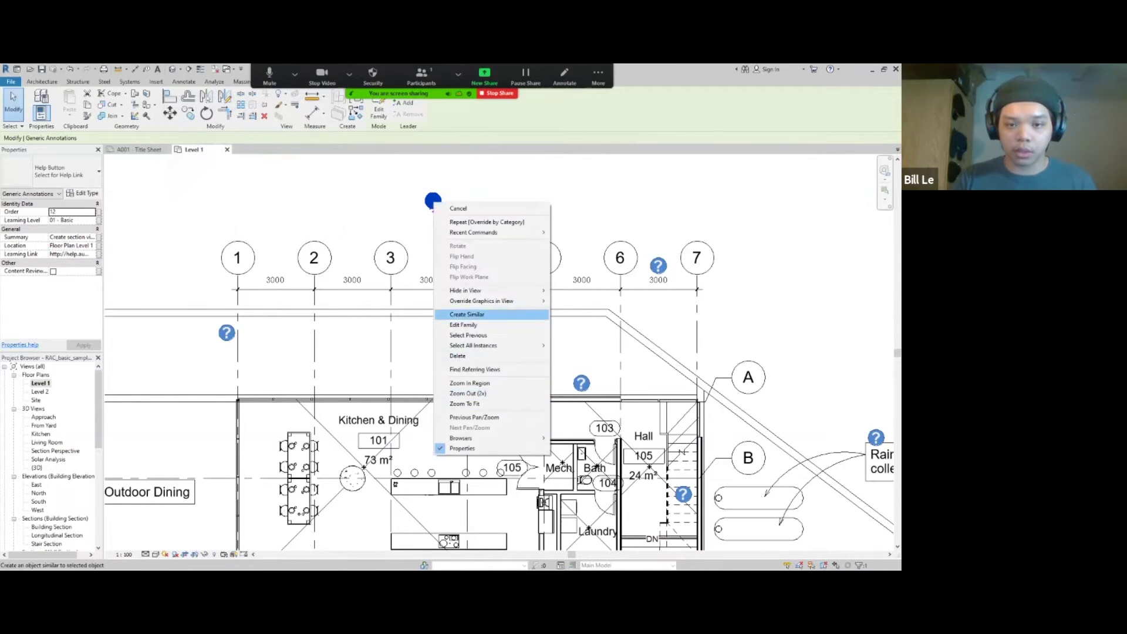
{"action": "mouse_move", "coordinate": [470, 290]}
{"action": "left_click", "coordinate": [567, 301]}
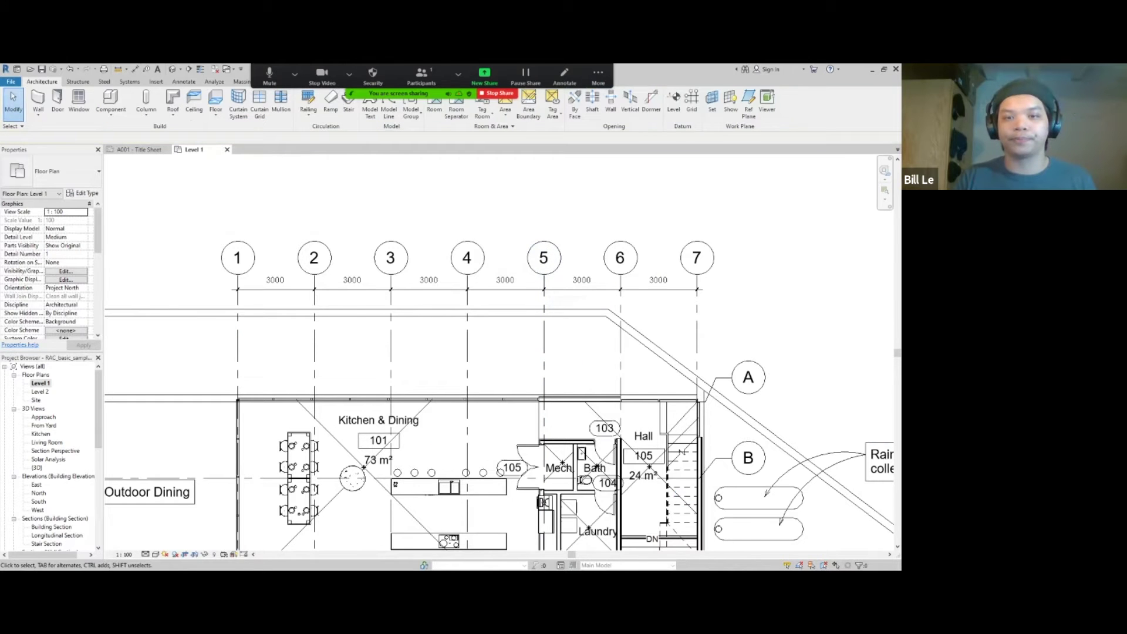
Hide the Rooms category in the view, using the Kitchen & Dining room
{"action": "scroll", "coordinate": [528, 296], "scroll_direction": "down", "scroll_amount": 3}
{"action": "middle_click_drag", "start_coordinate": [557, 399], "coordinate": [436, 293]}
{"action": "scroll", "coordinate": [380, 319], "scroll_direction": "up", "scroll_amount": 2}
{"action": "middle_click_drag", "start_coordinate": [381, 319], "coordinate": [451, 345]}
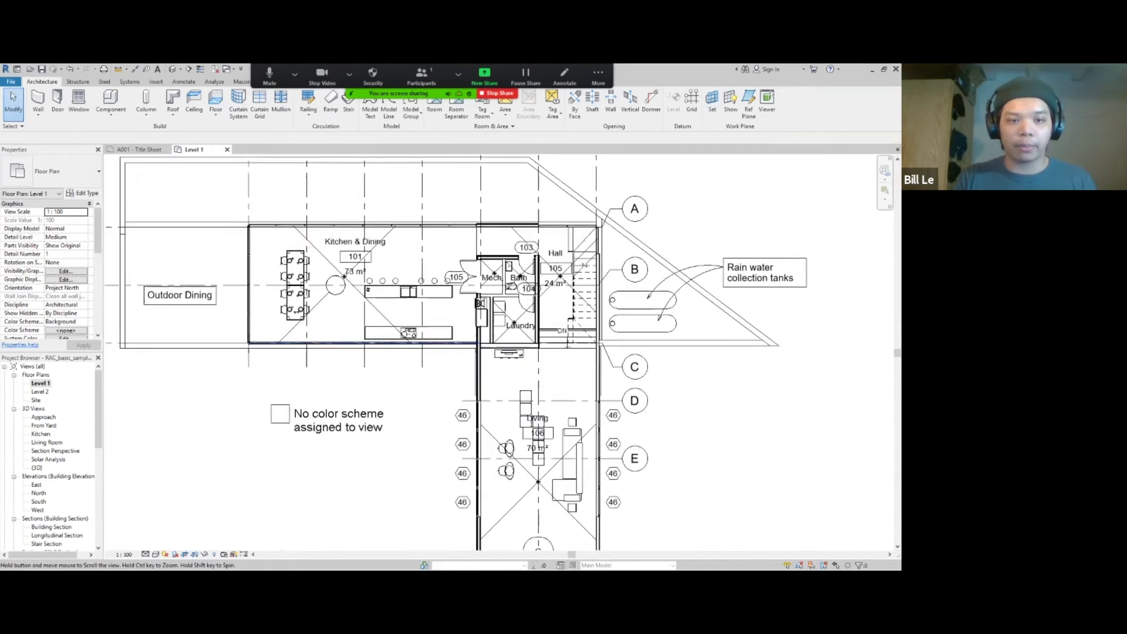
{"action": "scroll", "coordinate": [254, 276], "scroll_direction": "up", "scroll_amount": 2}
{"action": "left_click", "coordinate": [414, 303]}
{"action": "right_click", "coordinate": [414, 302]}
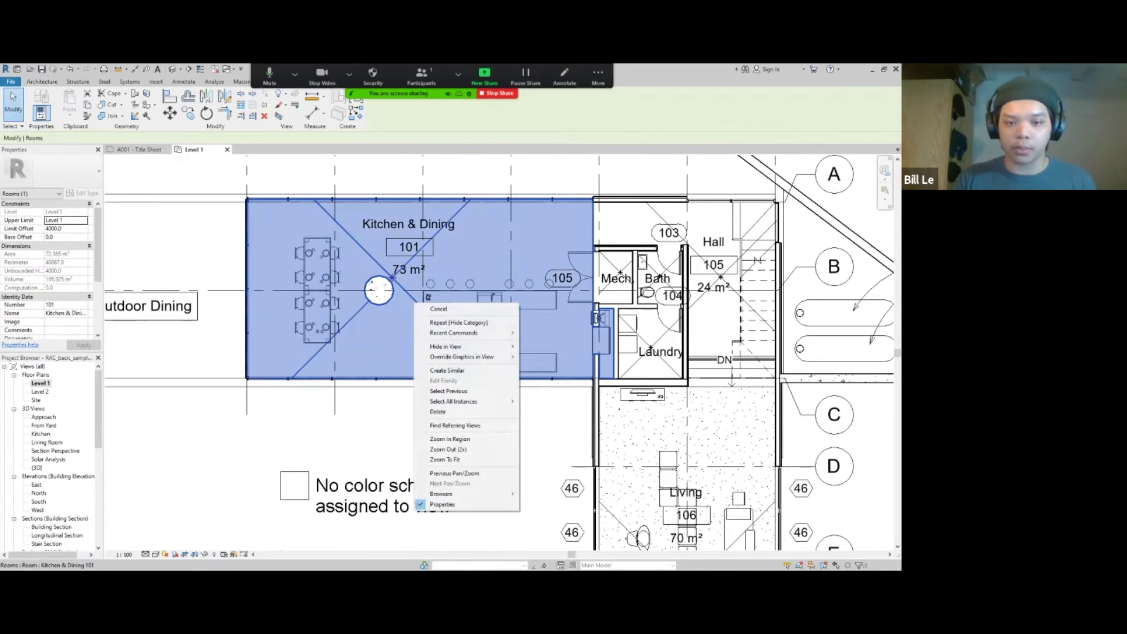
{"action": "mouse_move", "coordinate": [464, 347]}
{"action": "left_click", "coordinate": [546, 356]}
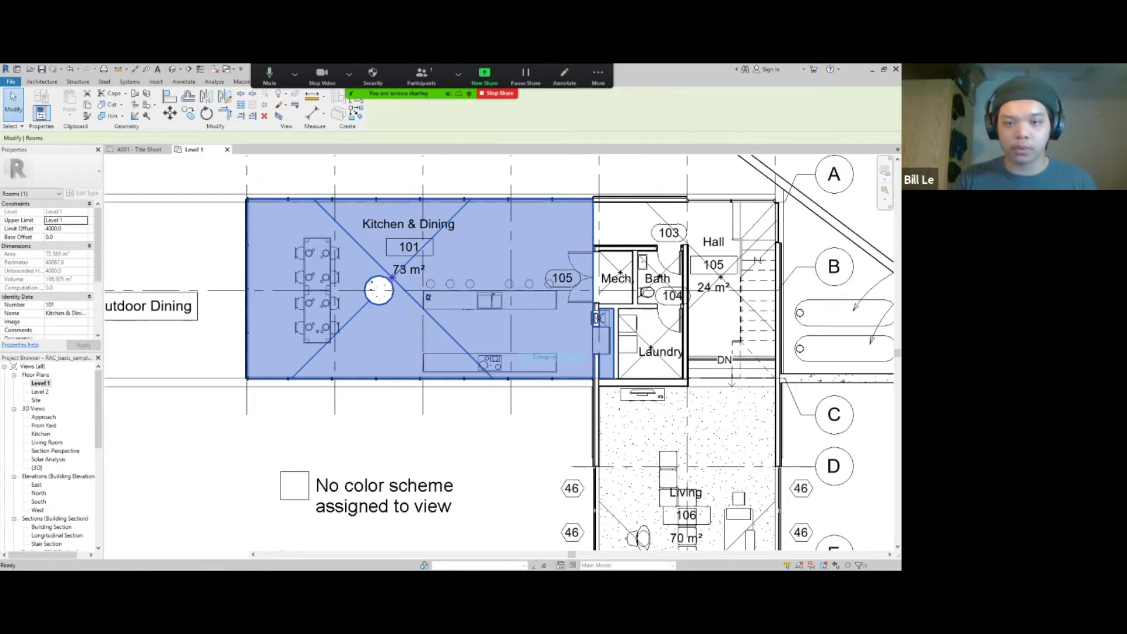
Hide the text notes category in the view, using the rain water collection tanks note
{"action": "scroll", "coordinate": [529, 329], "scroll_direction": "down", "scroll_amount": 3}
{"action": "scroll", "coordinate": [517, 289], "scroll_direction": "up", "scroll_amount": 2}
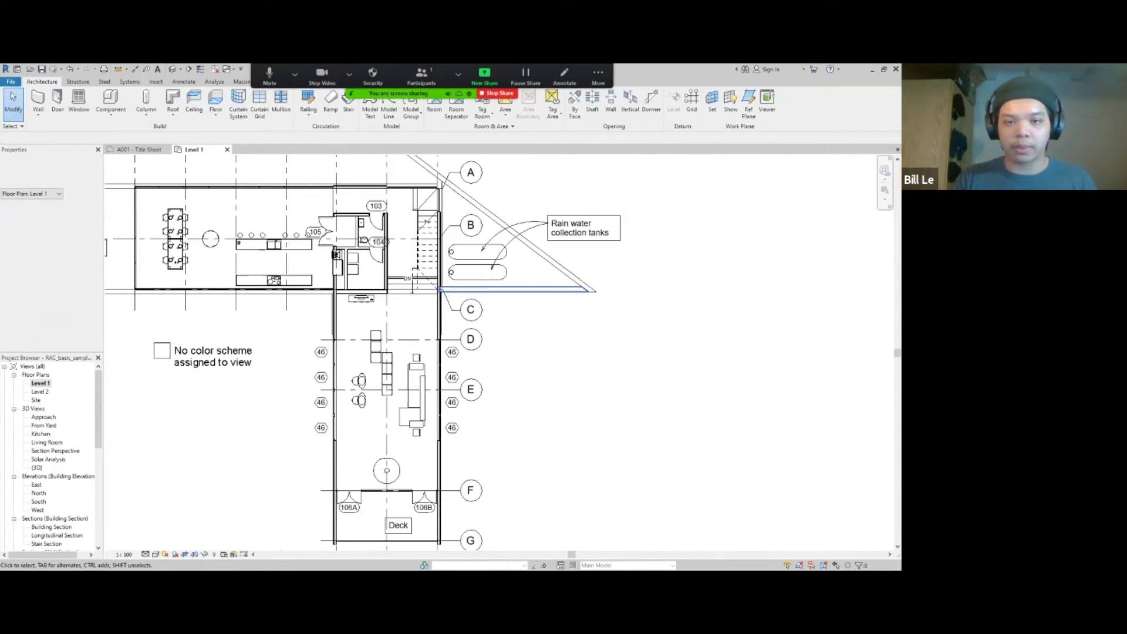
{"action": "scroll", "coordinate": [517, 290], "scroll_direction": "up", "scroll_amount": 1}
{"action": "middle_click_drag", "start_coordinate": [517, 289], "coordinate": [444, 413]}
{"action": "left_click", "coordinate": [508, 346]}
{"action": "left_click", "coordinate": [516, 340]}
{"action": "right_click", "coordinate": [522, 344]}
{"action": "mouse_move", "coordinate": [564, 386]}
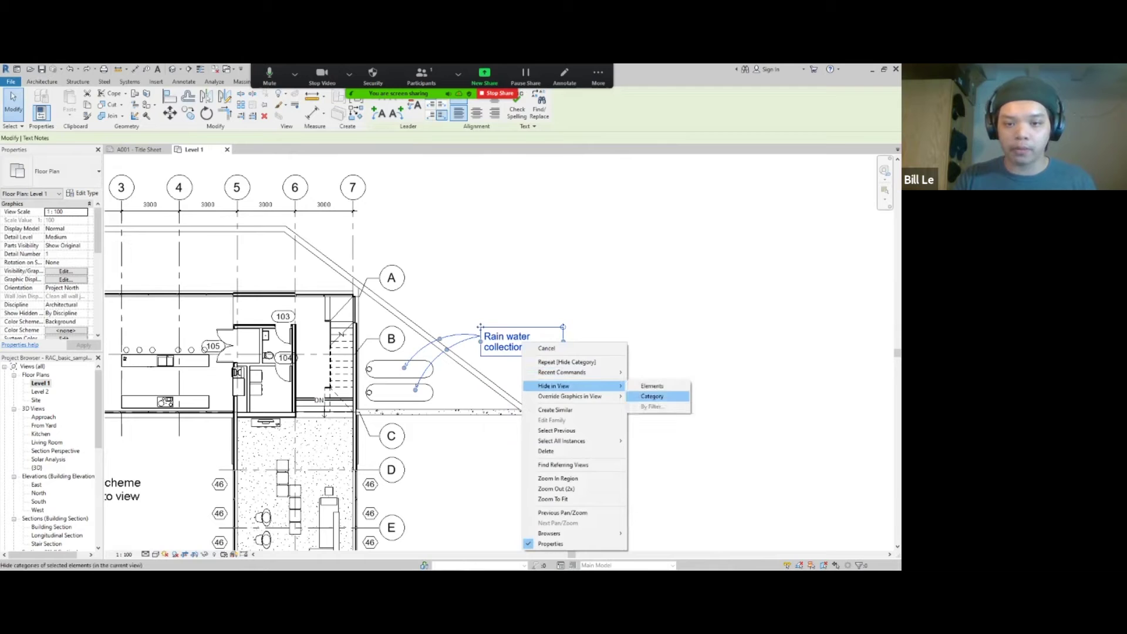
{"action": "left_click", "coordinate": [651, 397]}
Hide the color fill legend category in the view, using the legend below the kitchen and dining wing
{"action": "scroll", "coordinate": [646, 352], "scroll_direction": "down", "scroll_amount": 2}
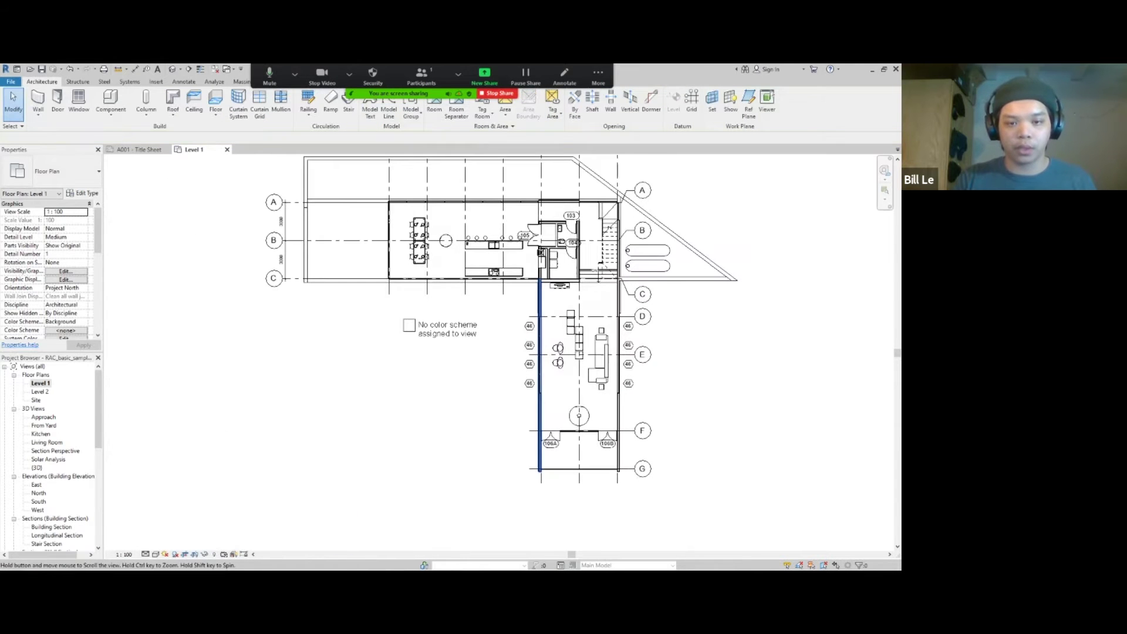
{"action": "left_click", "coordinate": [445, 330]}
{"action": "right_click", "coordinate": [445, 331]}
{"action": "mouse_move", "coordinate": [517, 371]}
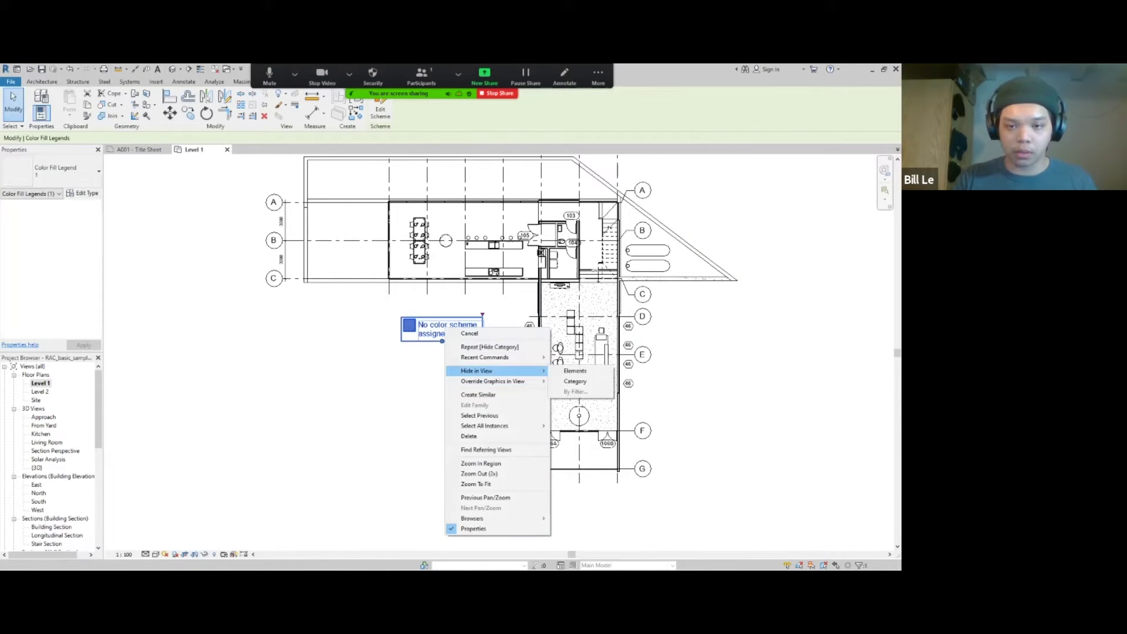
{"action": "left_click", "coordinate": [575, 381]}
Hide the door tag category in the view, using the tag of door 103
{"action": "scroll", "coordinate": [646, 352], "scroll_direction": "up", "scroll_amount": 2}
{"action": "scroll", "coordinate": [539, 289], "scroll_direction": "down", "scroll_amount": 2}
{"action": "scroll", "coordinate": [539, 288], "scroll_direction": "up", "scroll_amount": 4}
{"action": "left_click", "coordinate": [539, 280]}
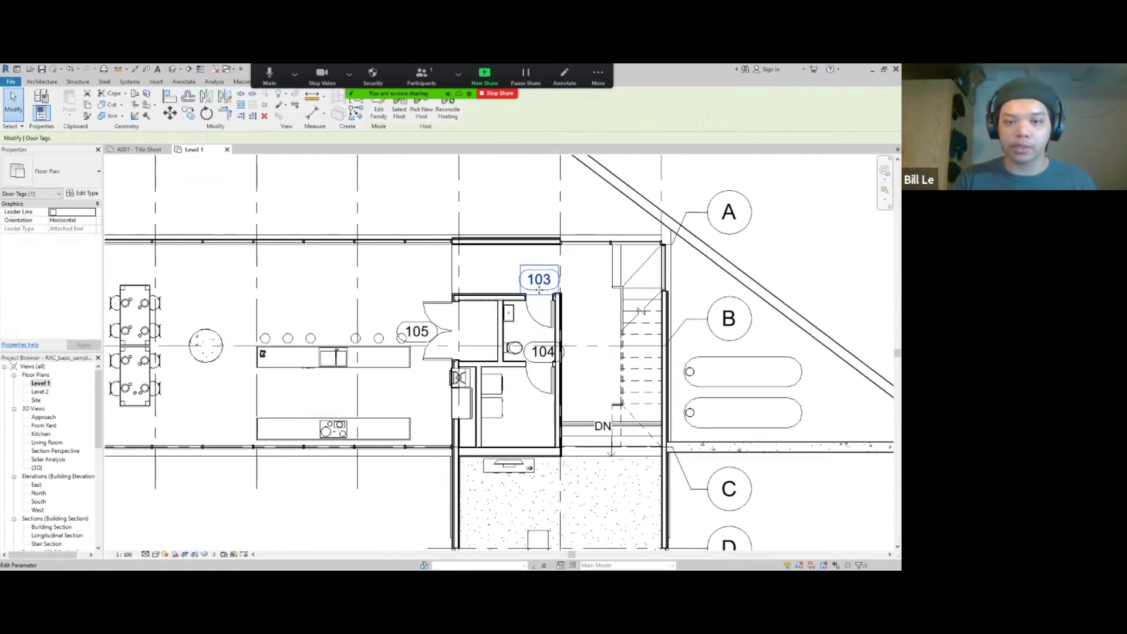
{"action": "right_click", "coordinate": [532, 277]}
{"action": "mouse_move", "coordinate": [581, 335]}
{"action": "left_click", "coordinate": [662, 345]}
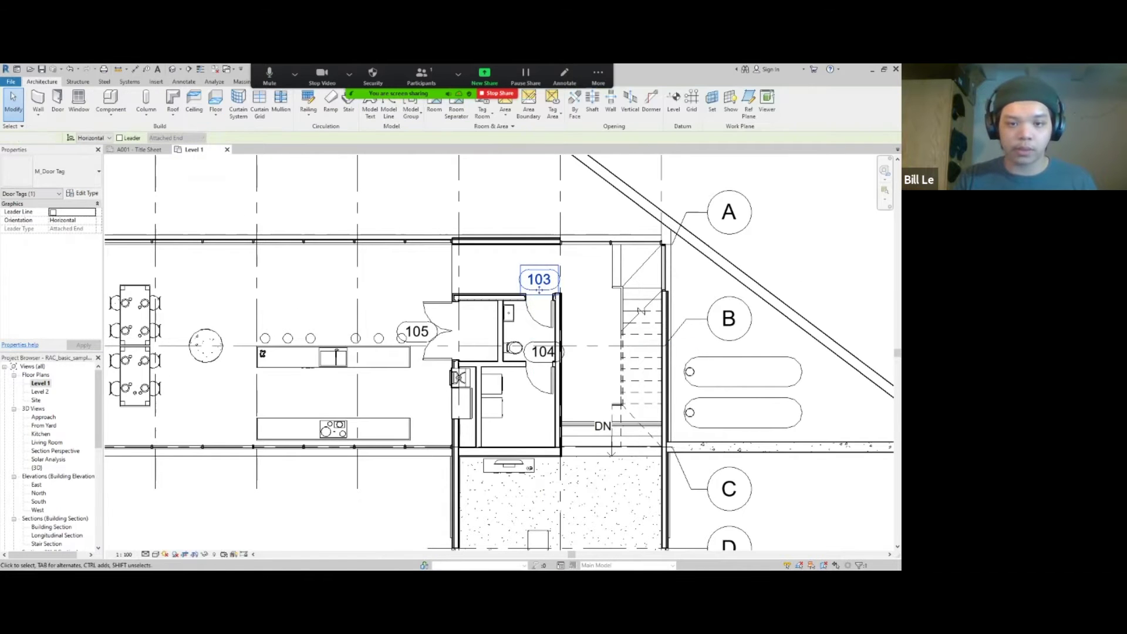
{"action": "key", "text": "Escape"}
Examine the decluttered Level 1 plan, following the layout from the outdoor area through dining and kitchen to the bath and stair
{"action": "scroll", "coordinate": [446, 373], "scroll_direction": "down", "scroll_amount": 3}
{"action": "scroll", "coordinate": [511, 246], "scroll_direction": "down", "scroll_amount": 4}
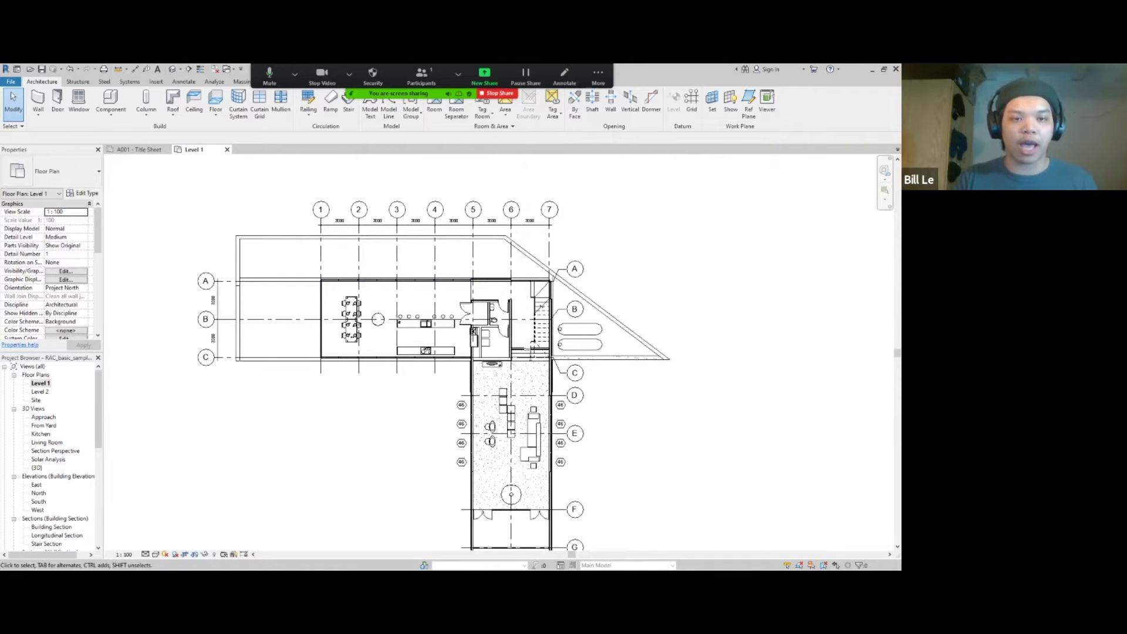
{"action": "scroll", "coordinate": [373, 249], "scroll_direction": "up", "scroll_amount": 2}
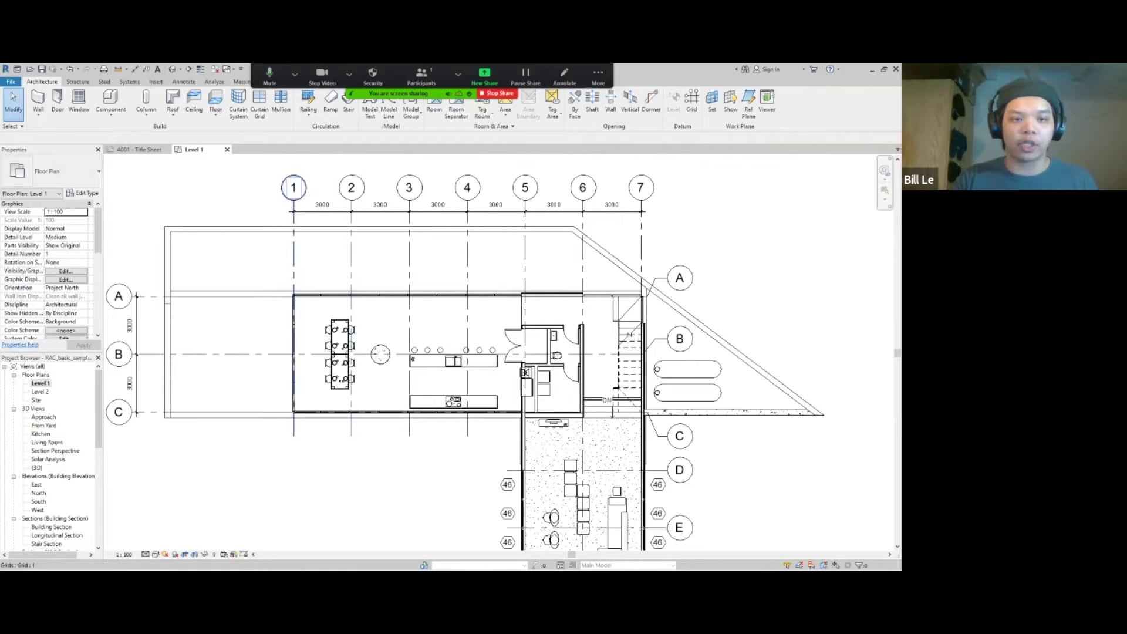
{"action": "scroll", "coordinate": [295, 354], "scroll_direction": "up", "scroll_amount": 3}
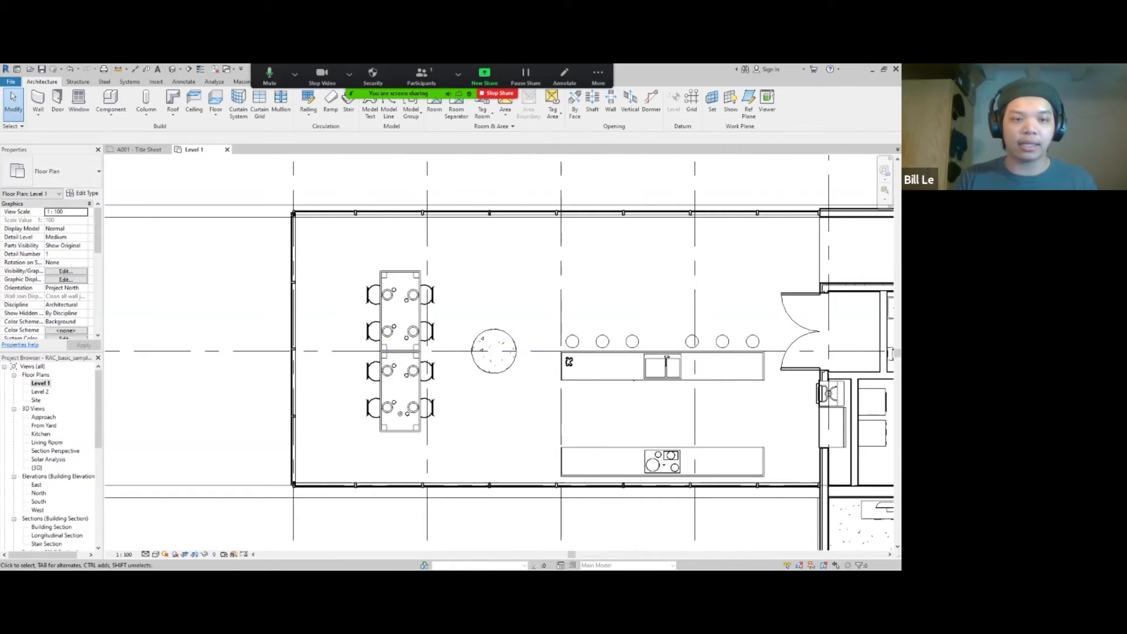
{"action": "middle_click_drag", "start_coordinate": [294, 354], "coordinate": [629, 382]}
{"action": "middle_click_drag", "start_coordinate": [334, 378], "coordinate": [259, 381]}
{"action": "middle_click_drag", "start_coordinate": [752, 381], "coordinate": [397, 383]}
{"action": "middle_click_drag", "start_coordinate": [704, 370], "coordinate": [668, 379]}
{"action": "middle_click_drag", "start_coordinate": [267, 453], "coordinate": [544, 440]}
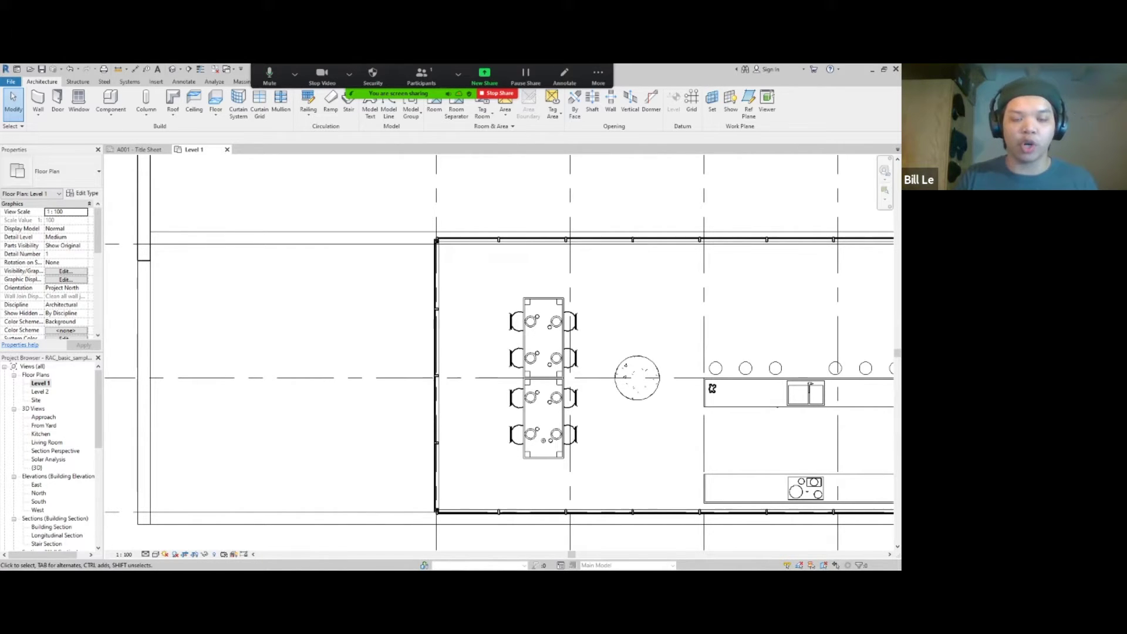
{"action": "middle_click_drag", "start_coordinate": [543, 376], "coordinate": [188, 376]}
{"action": "middle_click_drag", "start_coordinate": [499, 352], "coordinate": [468, 315]}
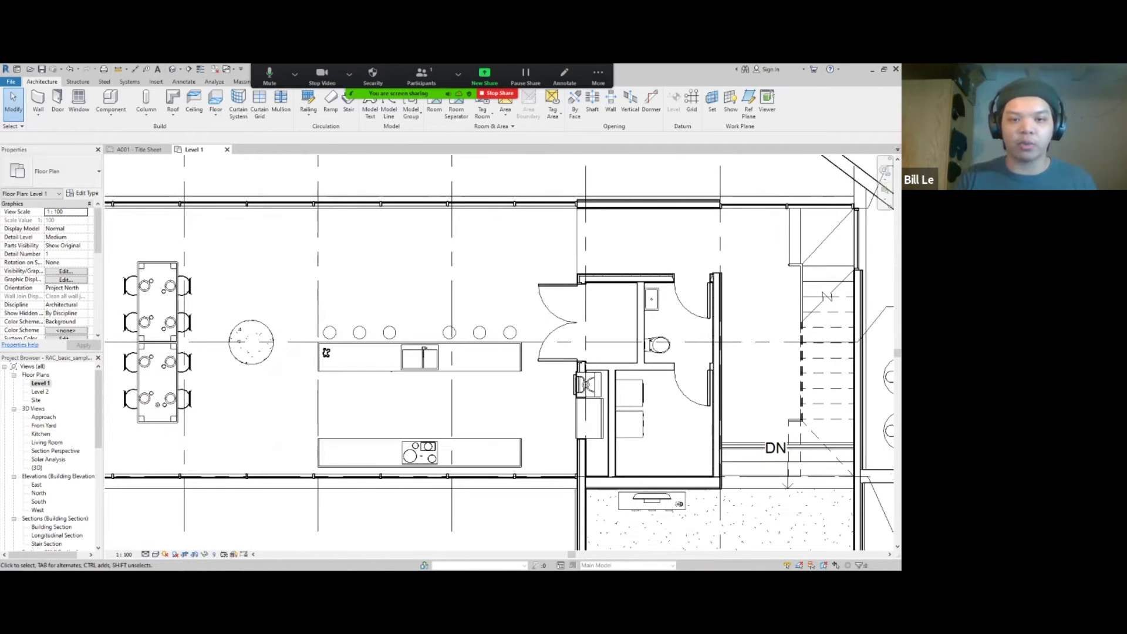
{"action": "middle_click_drag", "start_coordinate": [294, 346], "coordinate": [607, 362]}
{"action": "middle_click_drag", "start_coordinate": [353, 353], "coordinate": [716, 363]}
{"action": "middle_click_drag", "start_coordinate": [840, 394], "coordinate": [372, 388]}
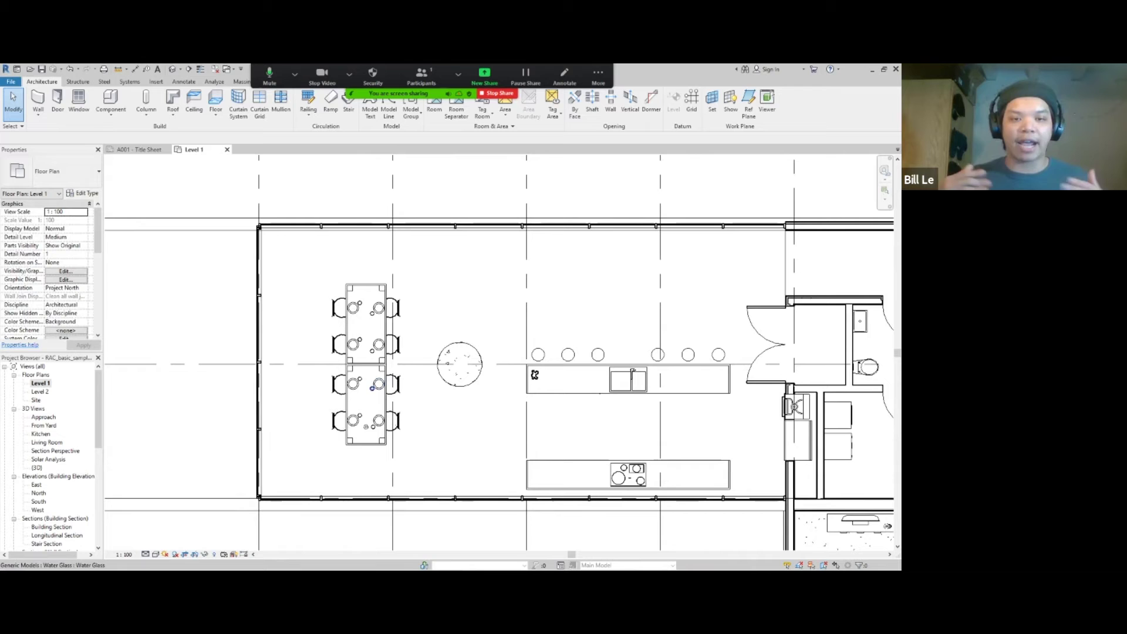
{"action": "scroll", "coordinate": [365, 392], "scroll_direction": "down", "scroll_amount": 4}
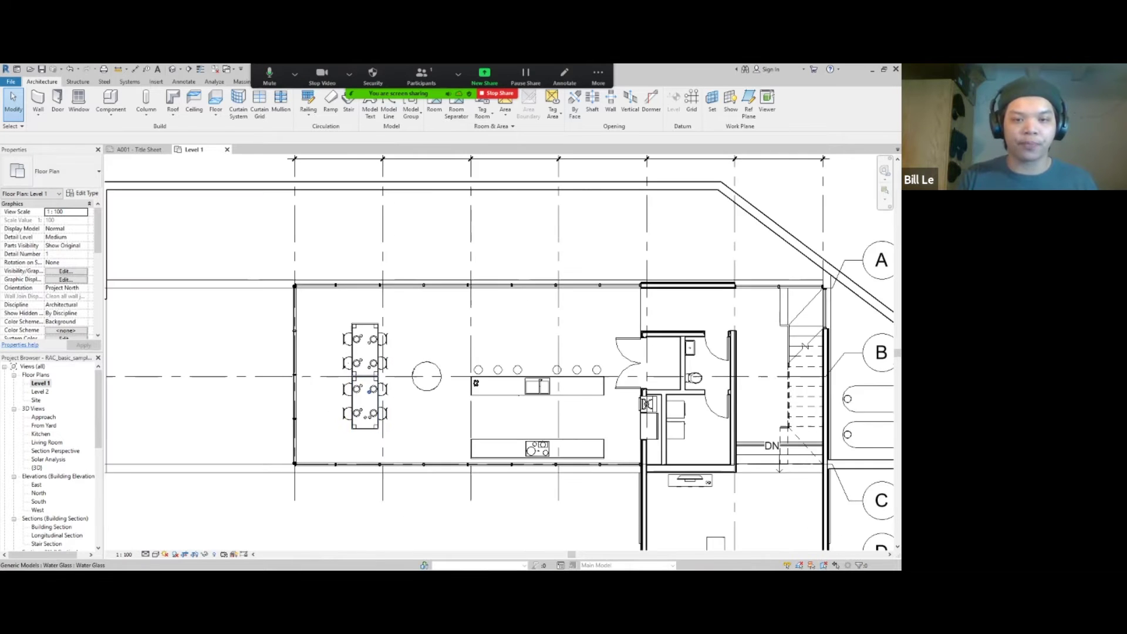
Set the center segment of the 6.5mm Bubble grid type to Custom in the type properties of grid B
{"action": "middle_click_drag", "start_coordinate": [365, 393], "coordinate": [400, 392]}
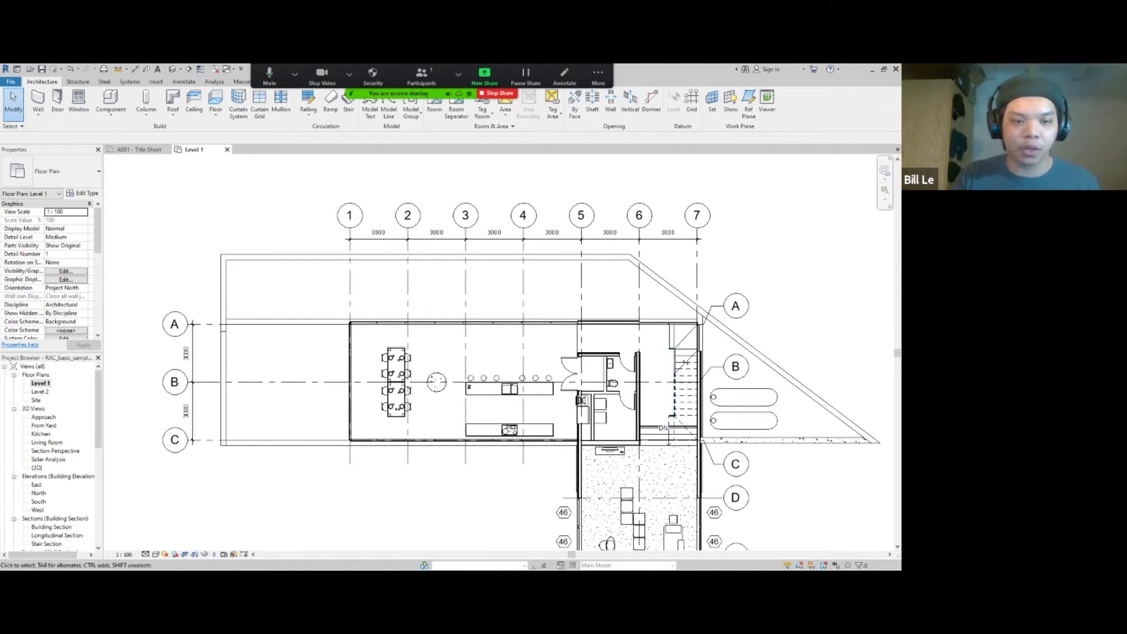
{"action": "left_click", "coordinate": [734, 367]}
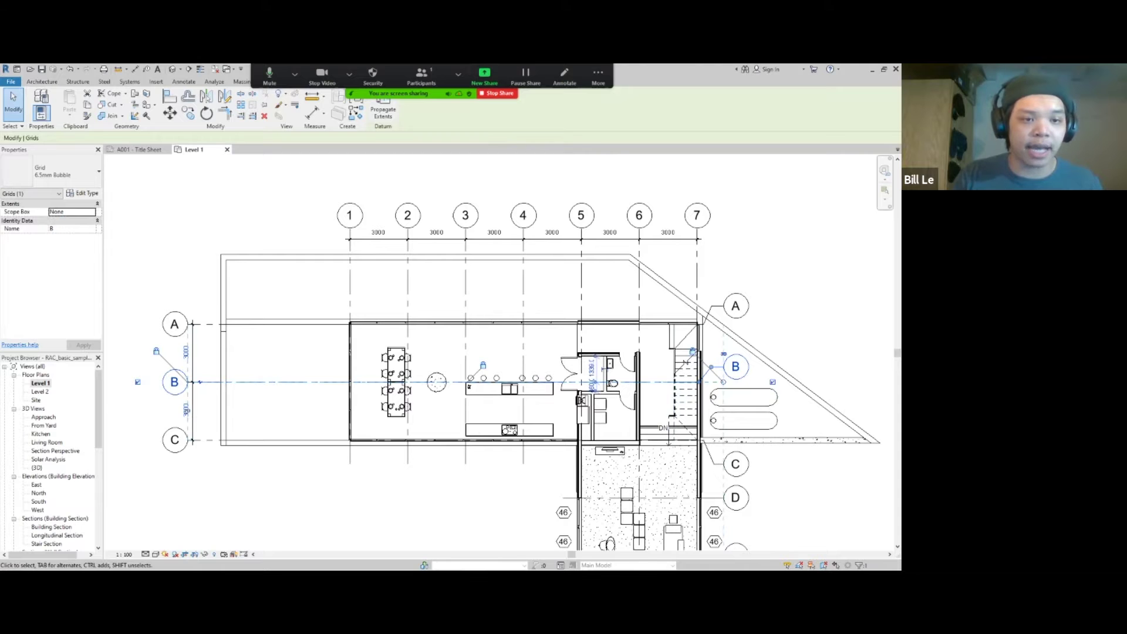
{"action": "left_click", "coordinate": [82, 193]}
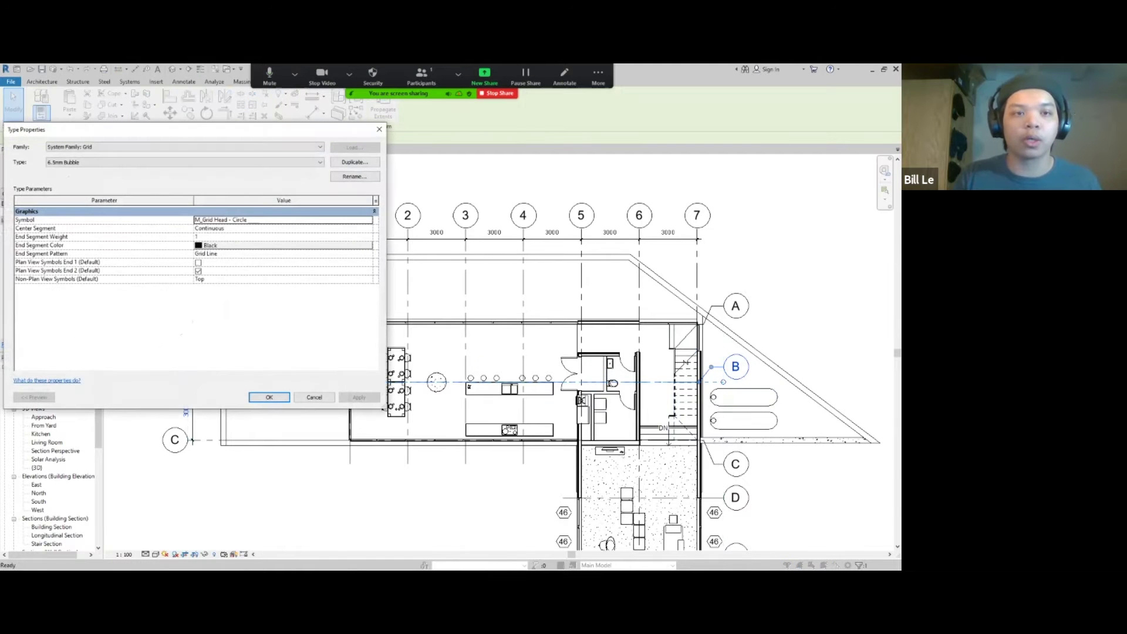
{"action": "left_click_drag", "start_coordinate": [176, 129], "coordinate": [488, 158]}
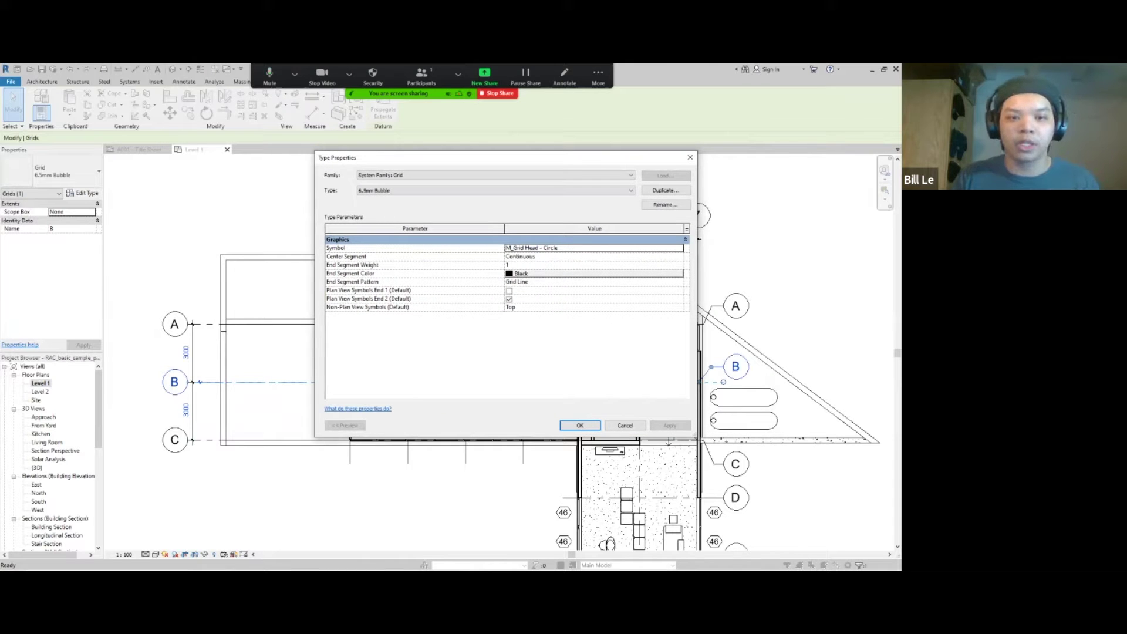
{"action": "left_click", "coordinate": [593, 257]}
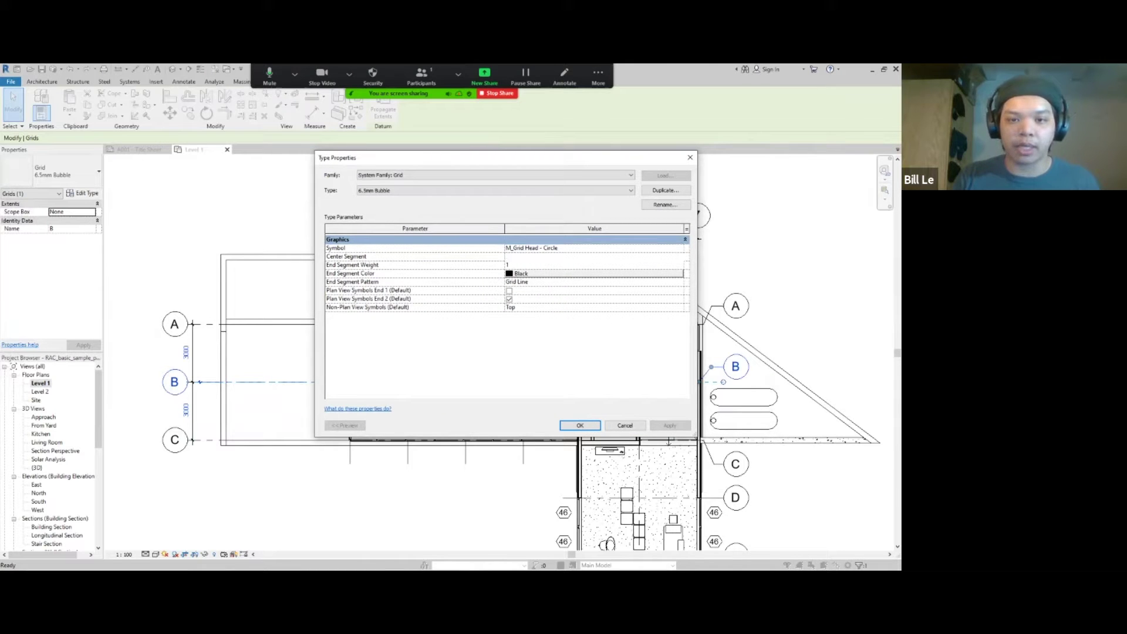
{"action": "left_click", "coordinate": [680, 257]}
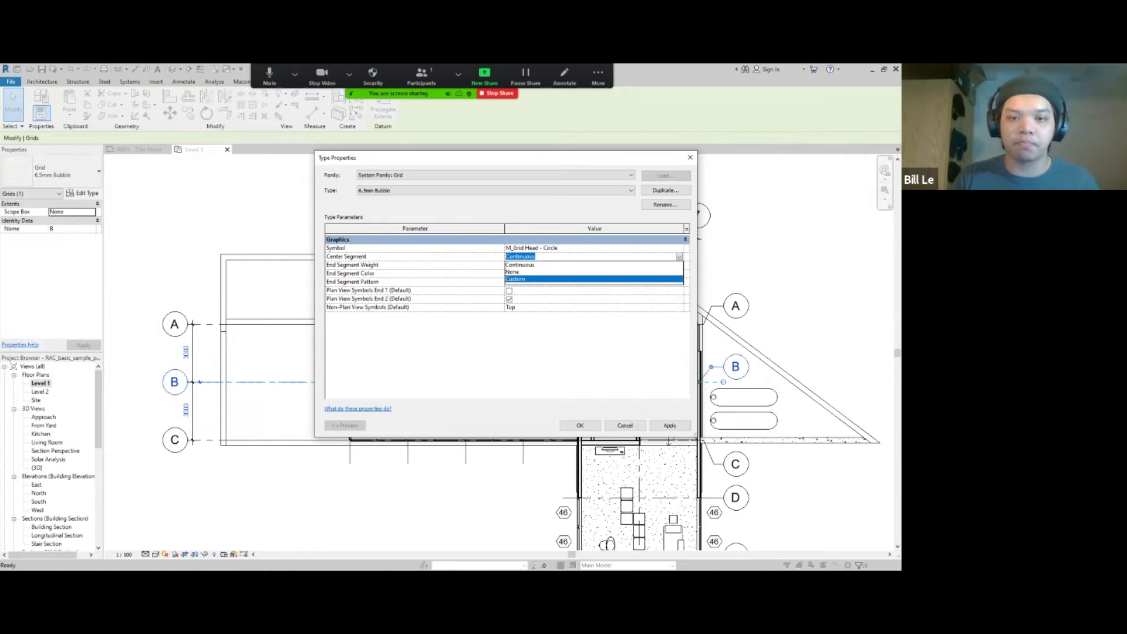
{"action": "left_click", "coordinate": [515, 279]}
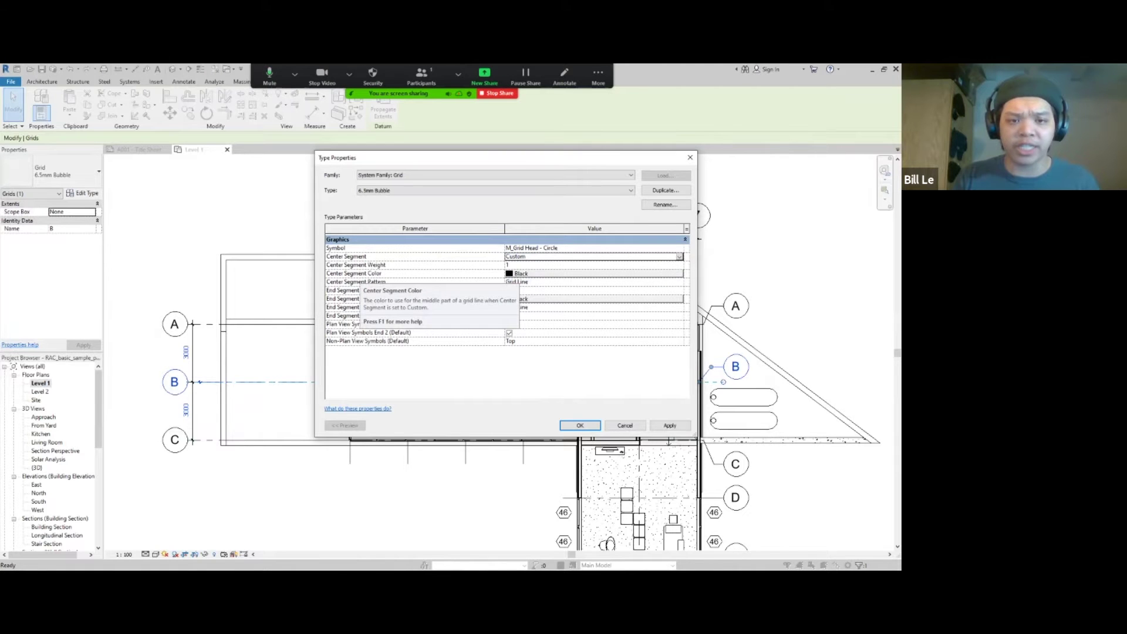
Color the grid type's center segment RGB 196-196-196, apply the change and deselect the grid
{"action": "left_click", "coordinate": [593, 273]}
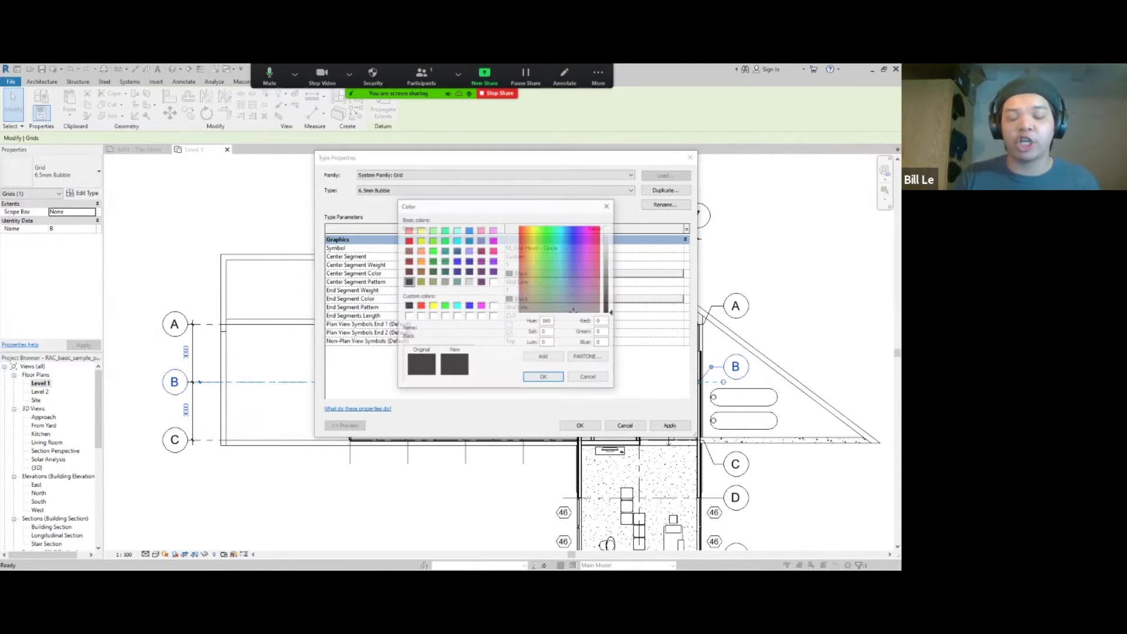
{"action": "double_click", "coordinate": [600, 322]}
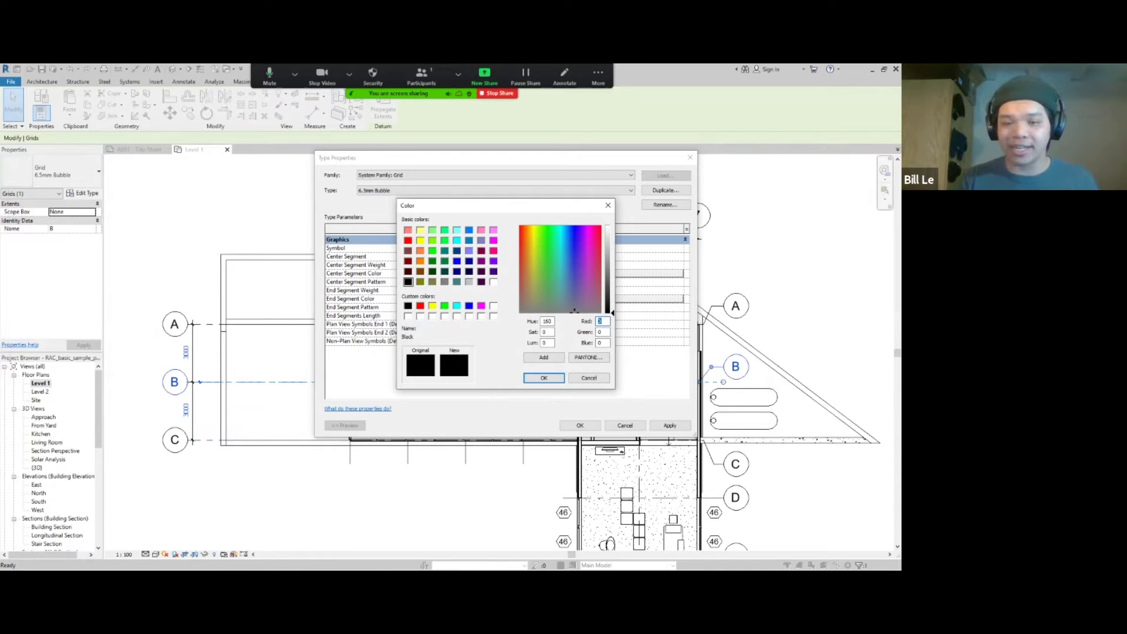
{"action": "type", "text": "196"}
{"action": "key", "text": "Tab"}
{"action": "type", "text": "196"}
{"action": "key", "text": "Tab"}
{"action": "type", "text": "196"}
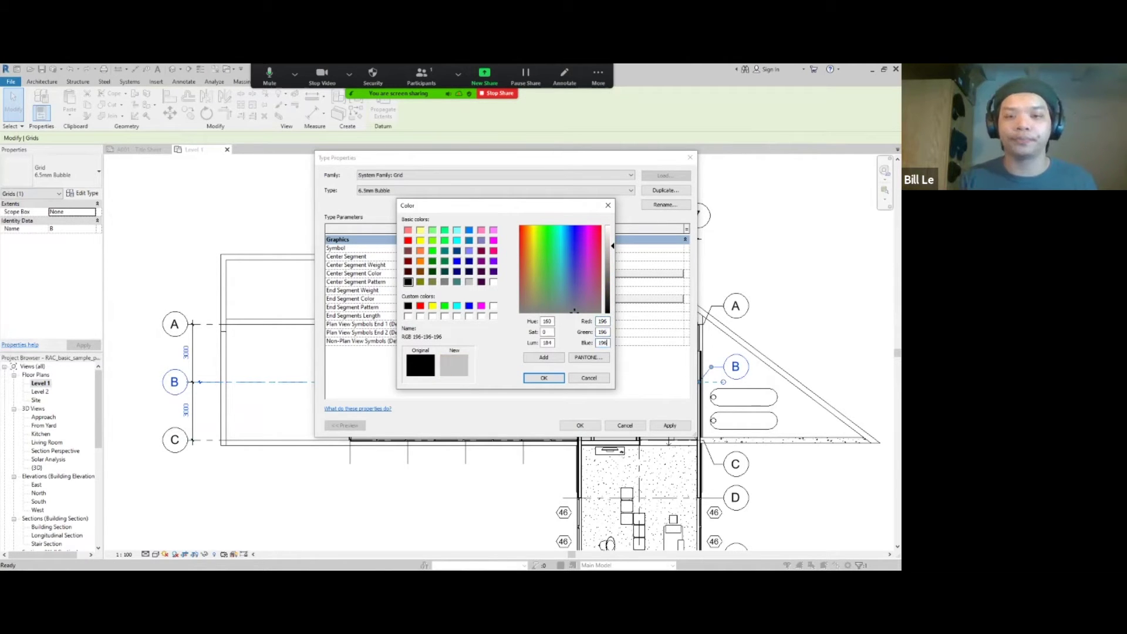
{"action": "key", "text": "Return"}
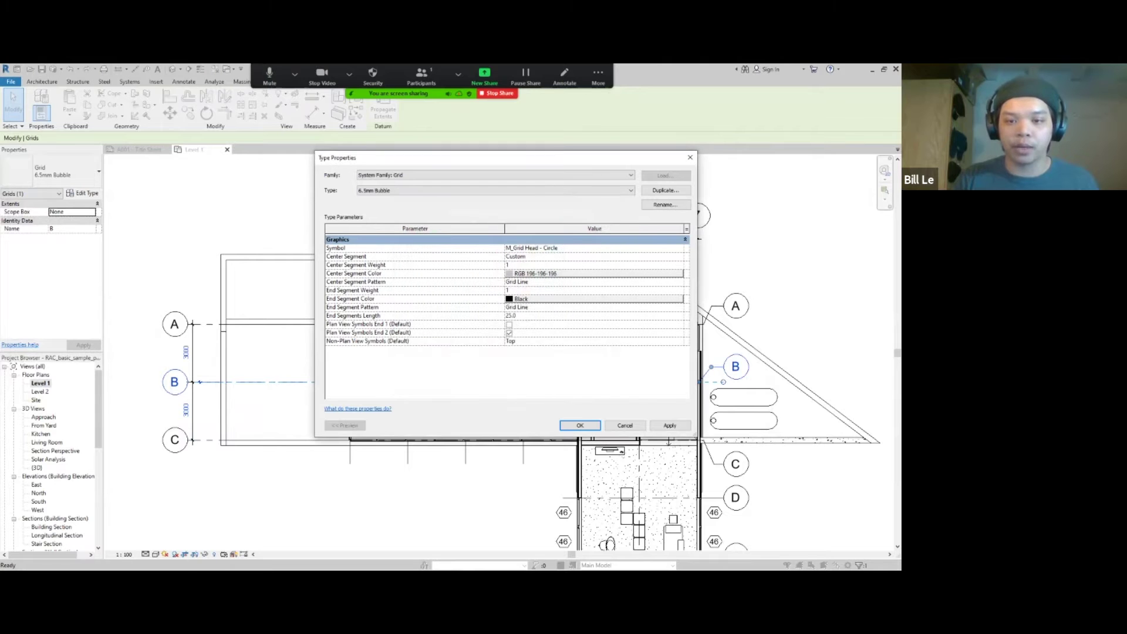
{"action": "left_click", "coordinate": [670, 425]}
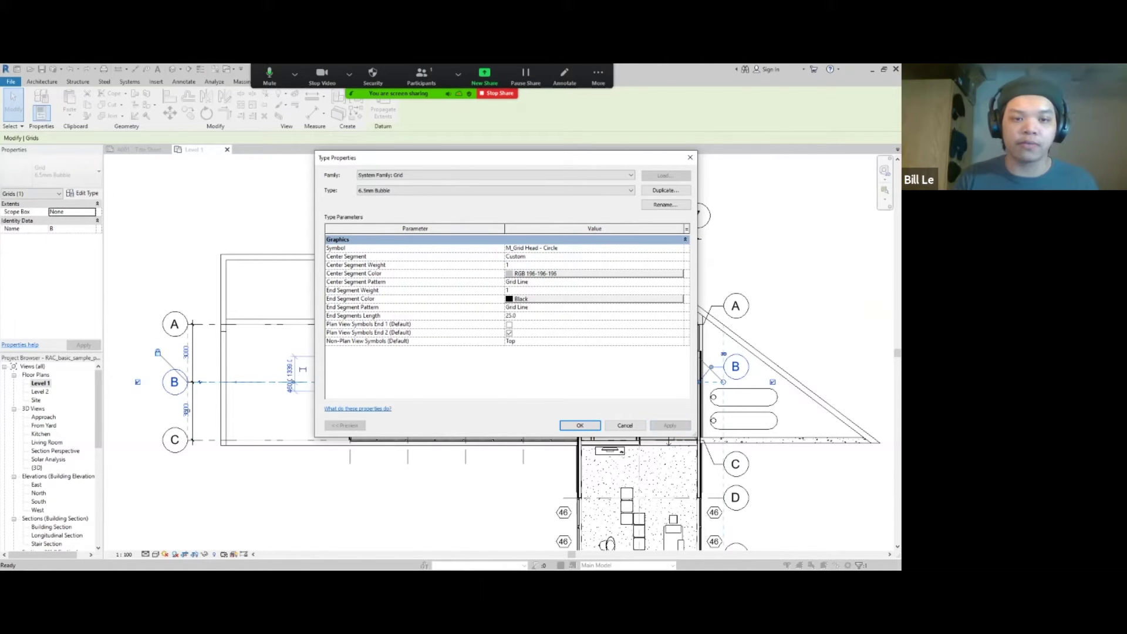
{"action": "left_click_drag", "start_coordinate": [451, 158], "coordinate": [686, 157]}
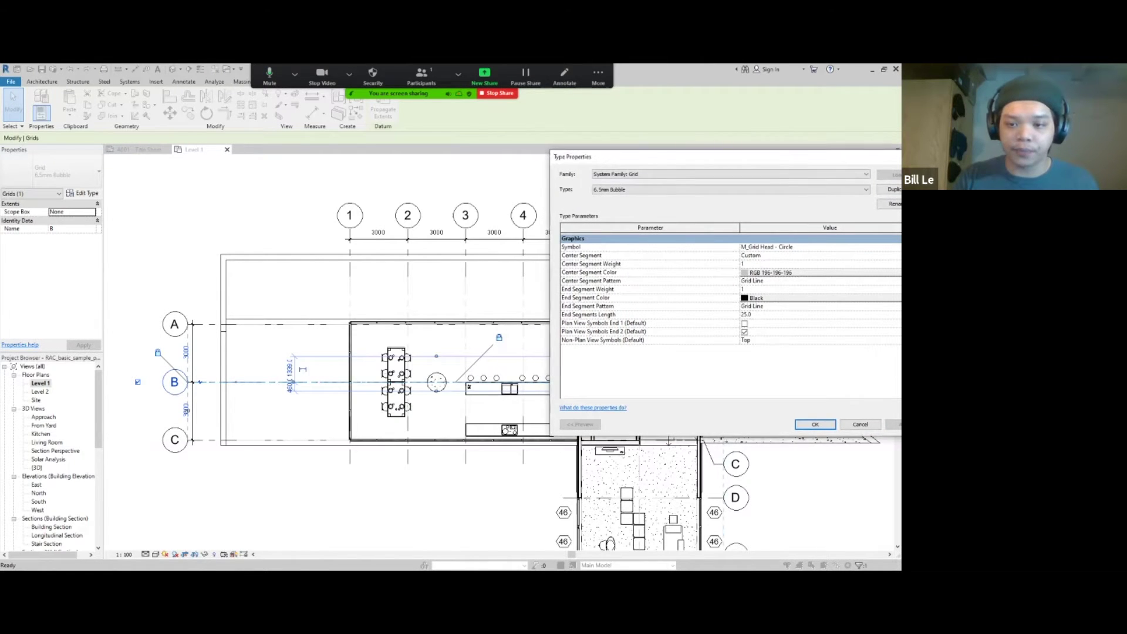
{"action": "left_click", "coordinate": [814, 424]}
{"action": "key", "text": "Escape"}
{"action": "scroll", "coordinate": [487, 303], "scroll_direction": "up", "scroll_amount": 5}
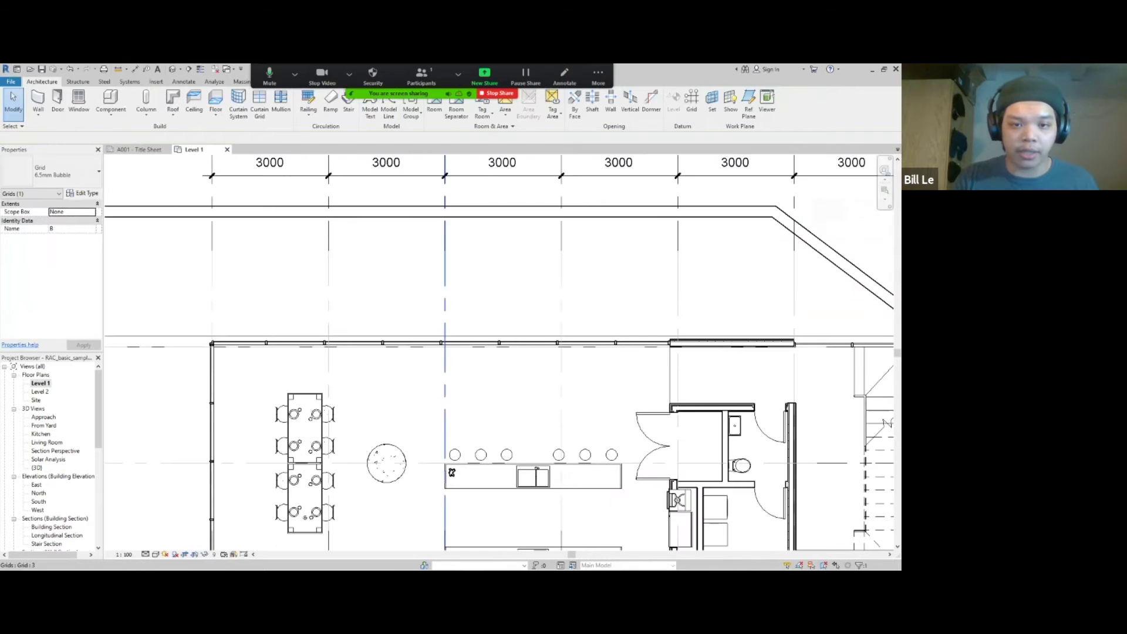
{"action": "key", "text": "Escape"}
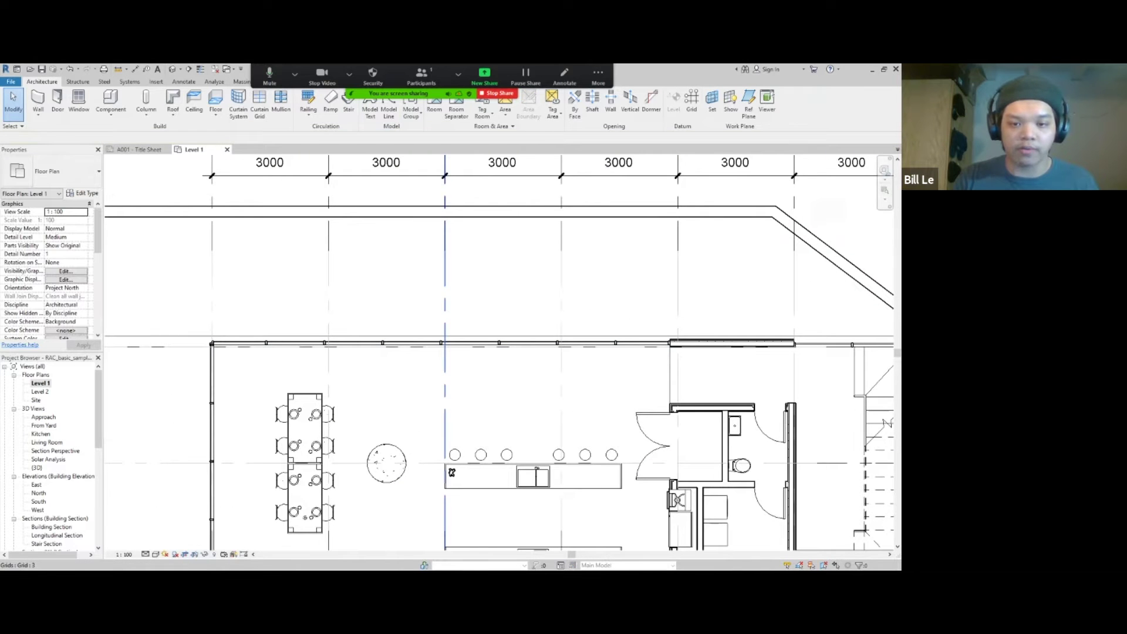
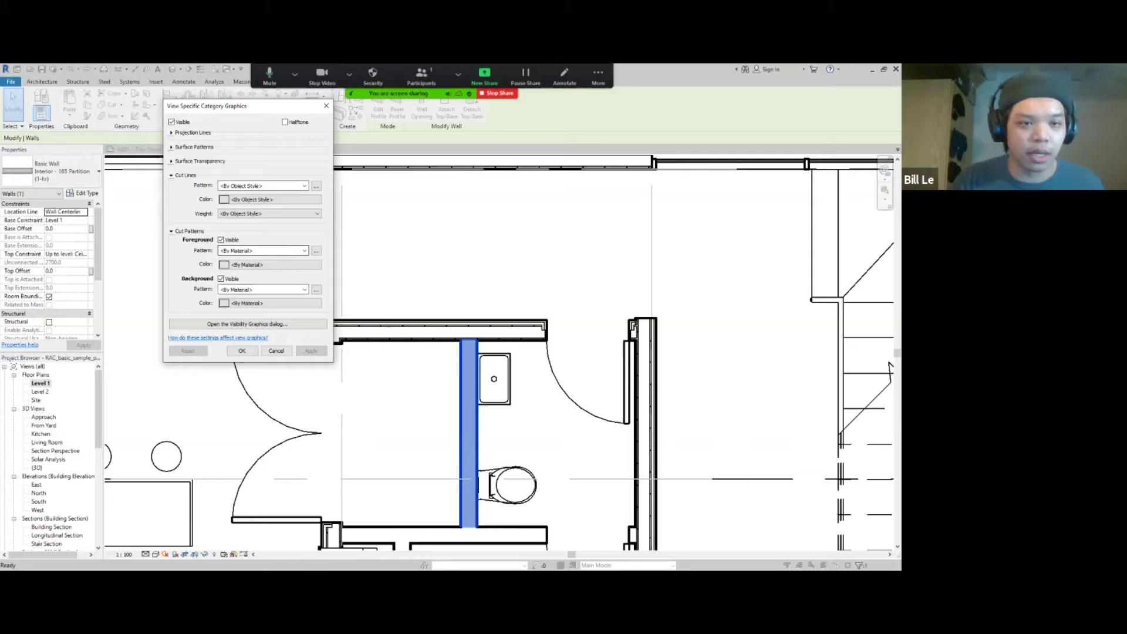
Override the wall category's cut line weight to 5, leaving the cut line color by object style
{"action": "left_click", "coordinate": [270, 214]}
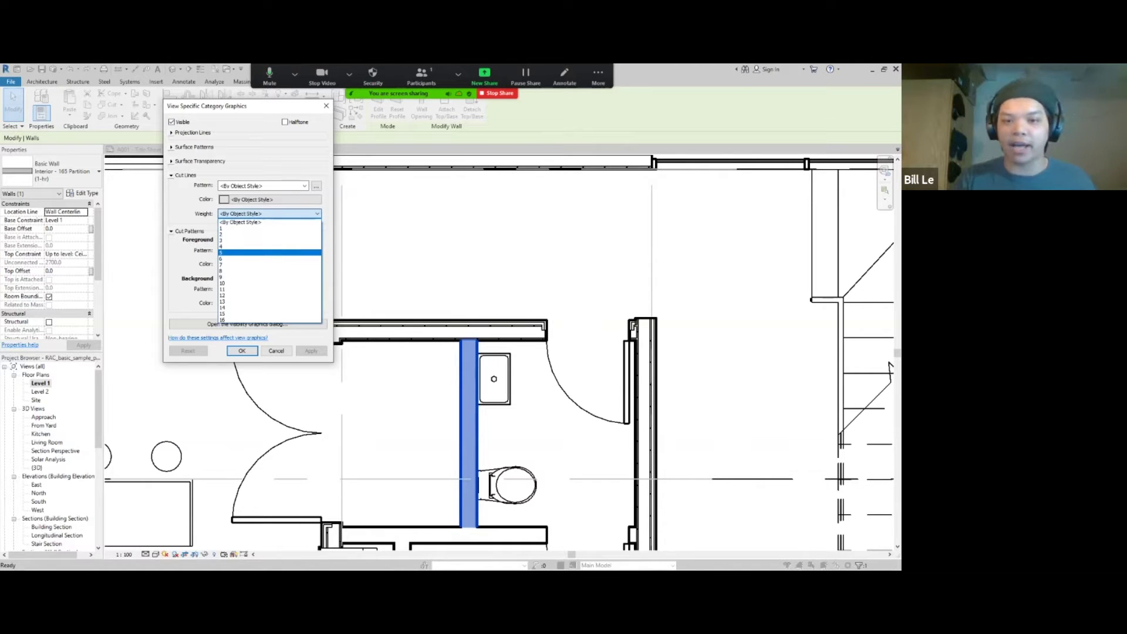
{"action": "left_click", "coordinate": [270, 252]}
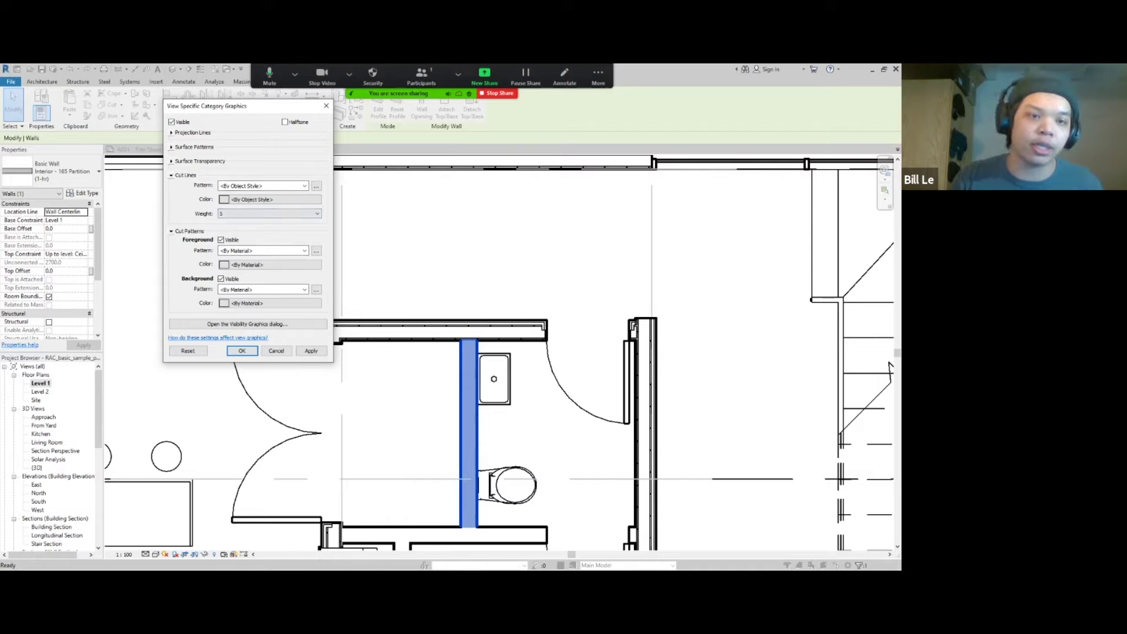
{"action": "left_click", "coordinate": [269, 199]}
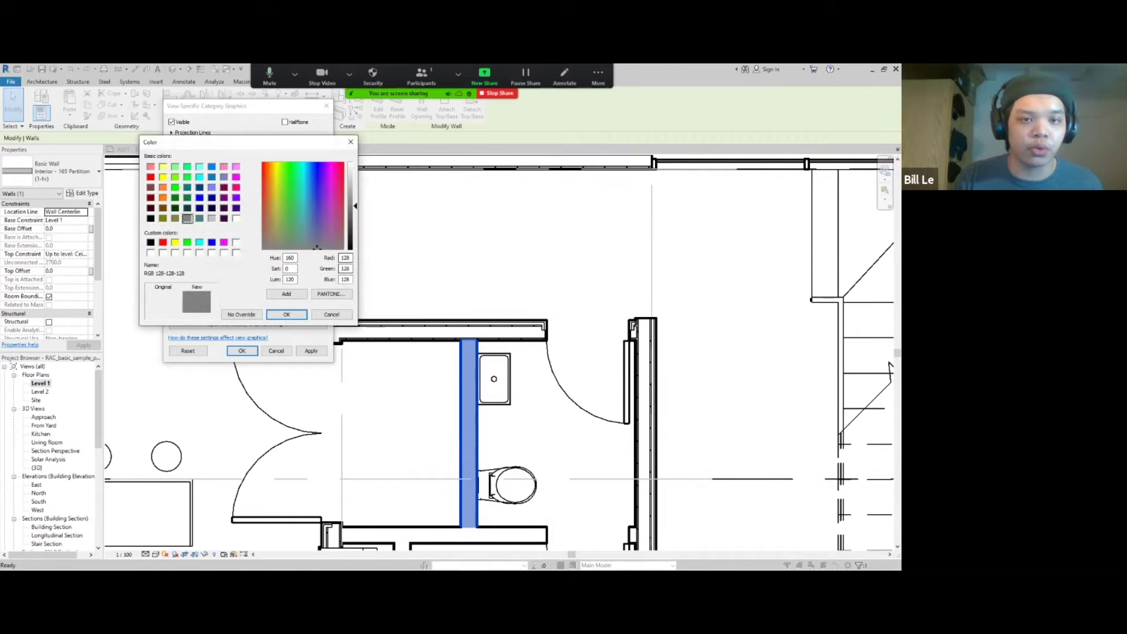
{"action": "left_click", "coordinate": [350, 142]}
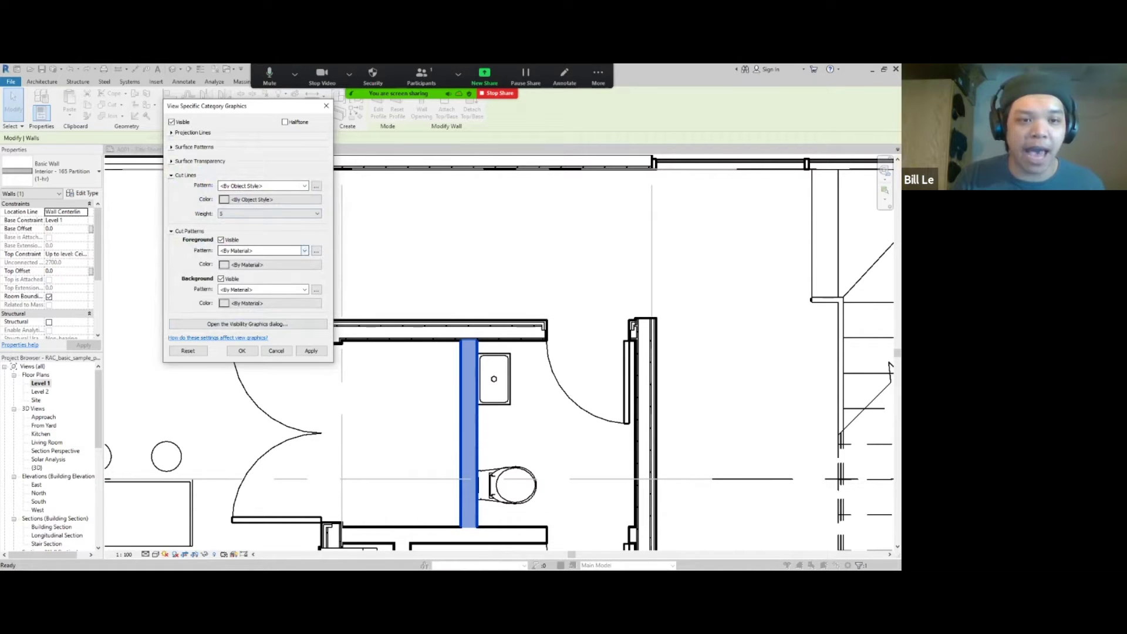
Set the foreground cut pattern of the wall category to solid fill
{"action": "left_click", "coordinate": [304, 251]}
{"action": "left_click", "coordinate": [259, 267]}
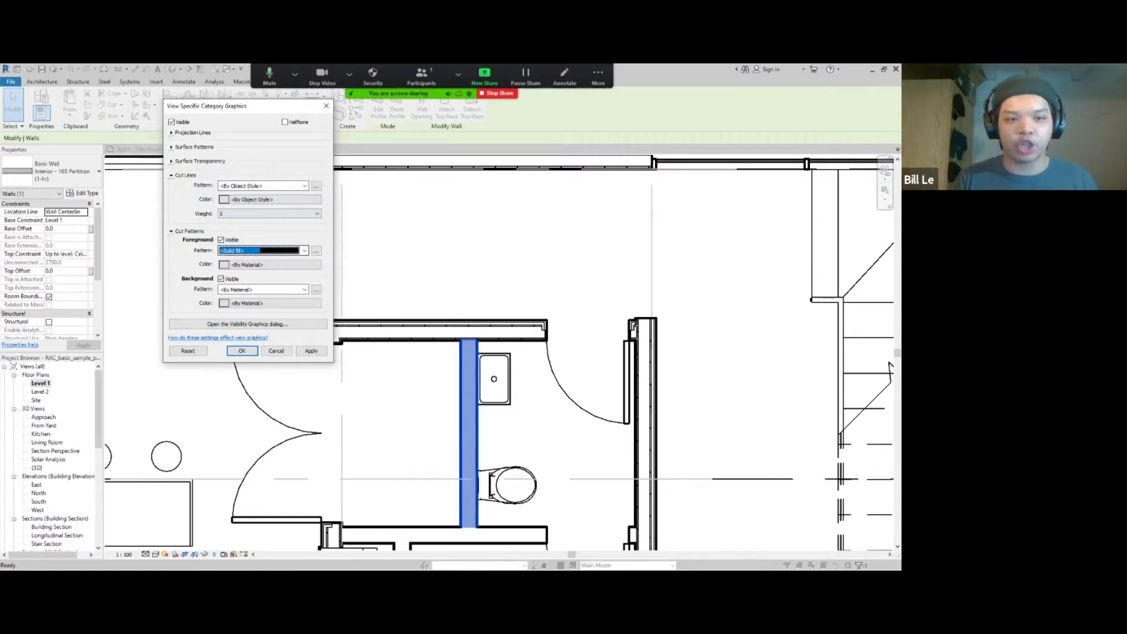
{"action": "left_click", "coordinate": [304, 251]}
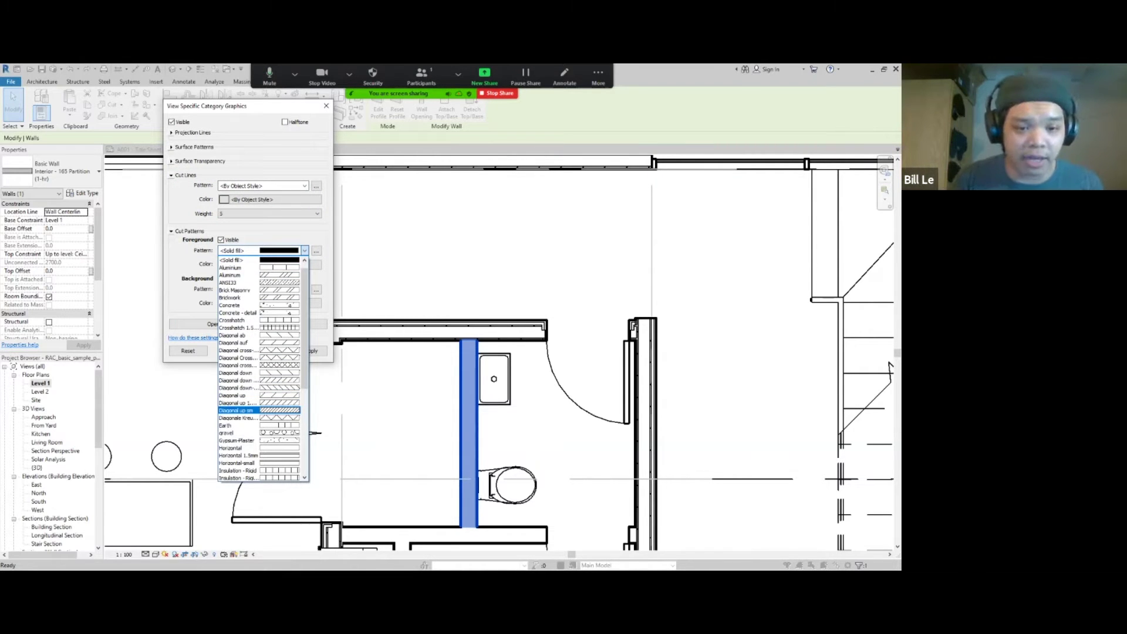
{"action": "left_click", "coordinate": [259, 260]}
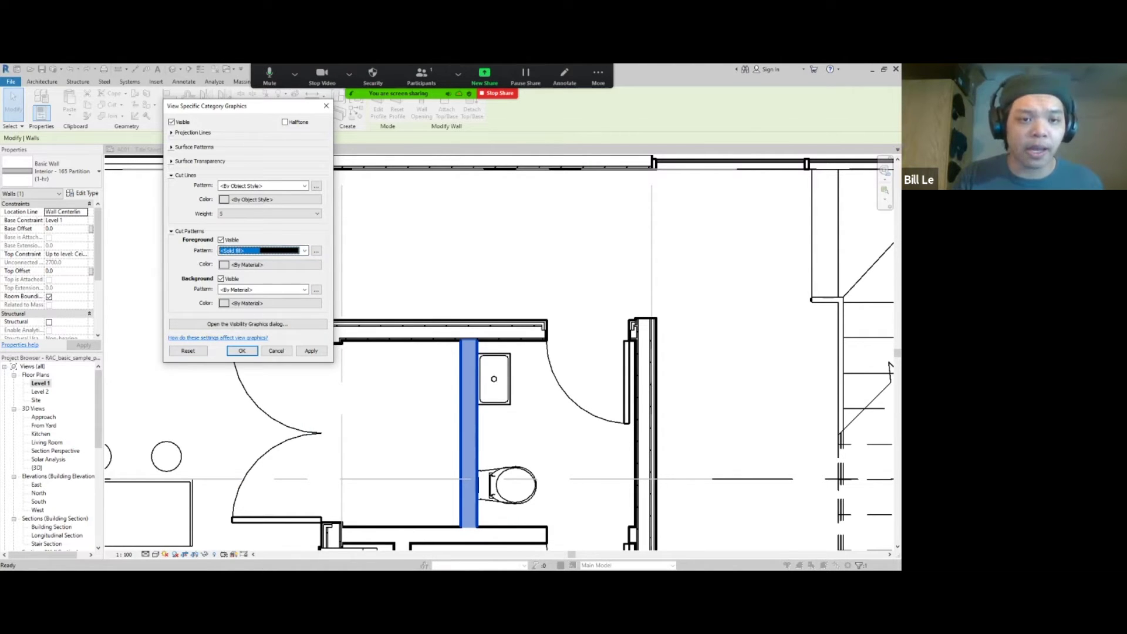
Color the walls' foreground cut pattern RGB 145-145-145, apply the category override and deselect the wall
{"action": "left_click", "coordinate": [269, 264]}
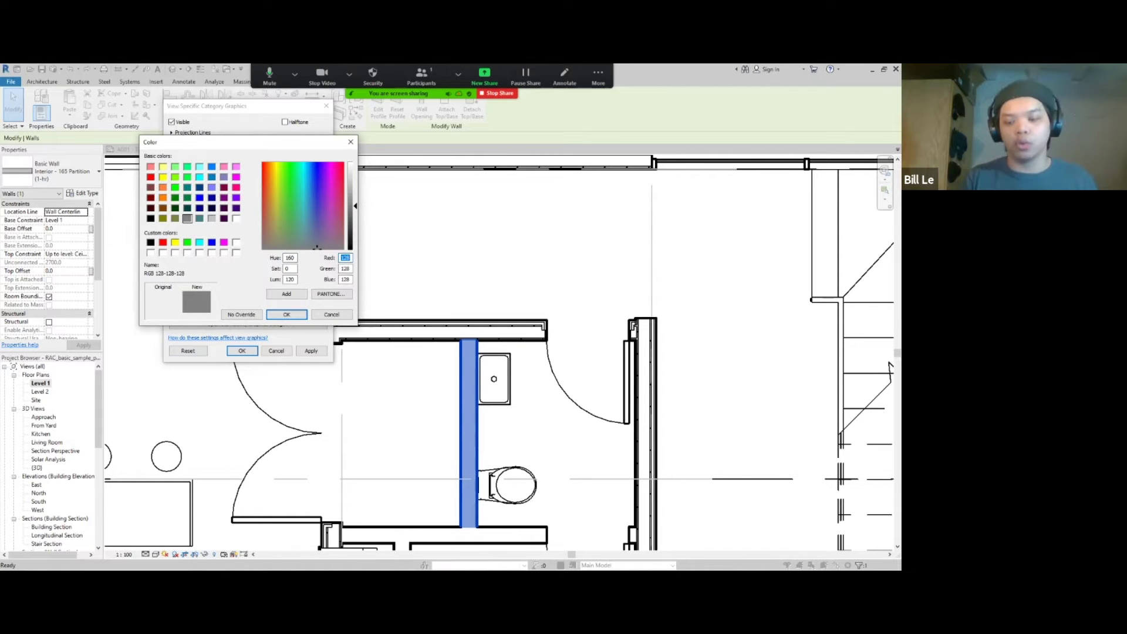
{"action": "type", "text": "145"}
{"action": "key", "text": "Tab"}
{"action": "type", "text": "145"}
{"action": "key", "text": "Tab"}
{"action": "type", "text": "145"}
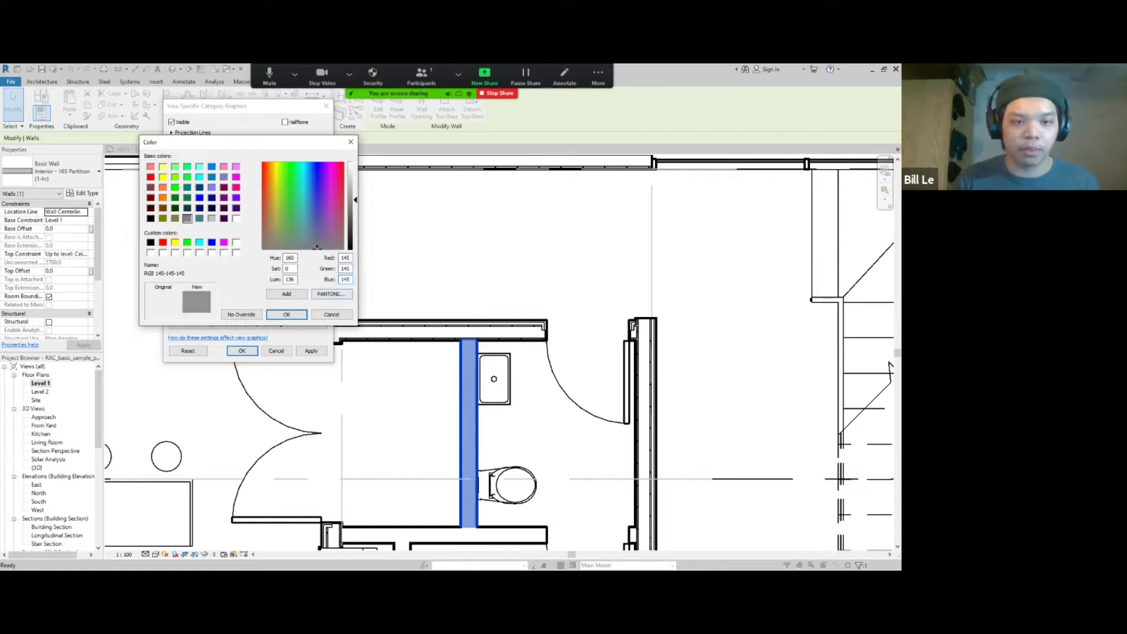
{"action": "key", "text": "Return"}
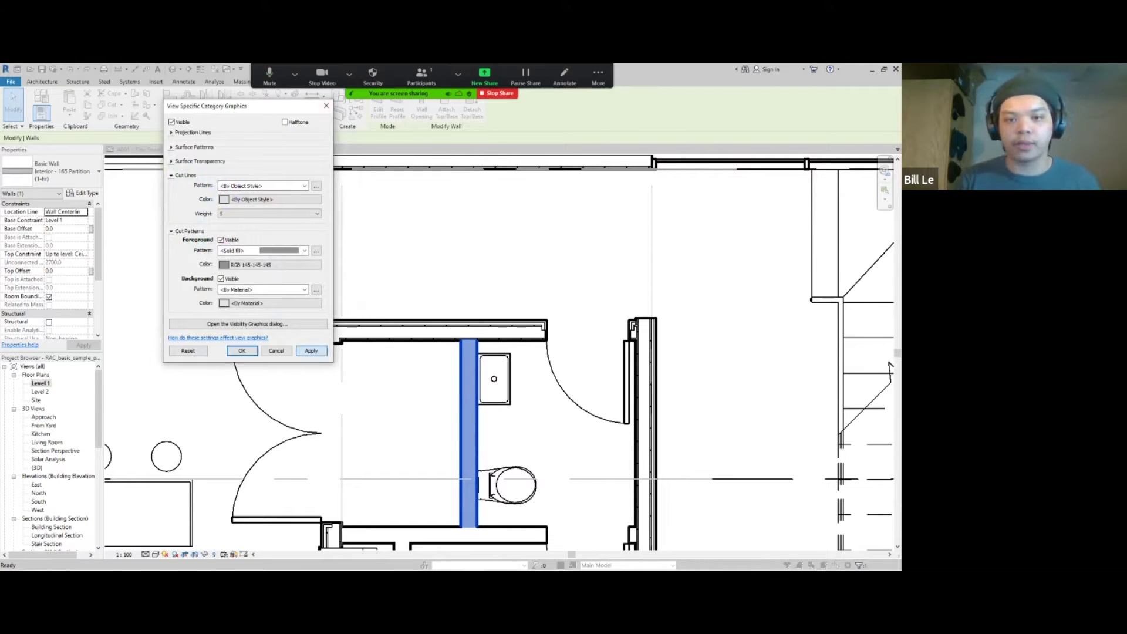
{"action": "left_click", "coordinate": [312, 350]}
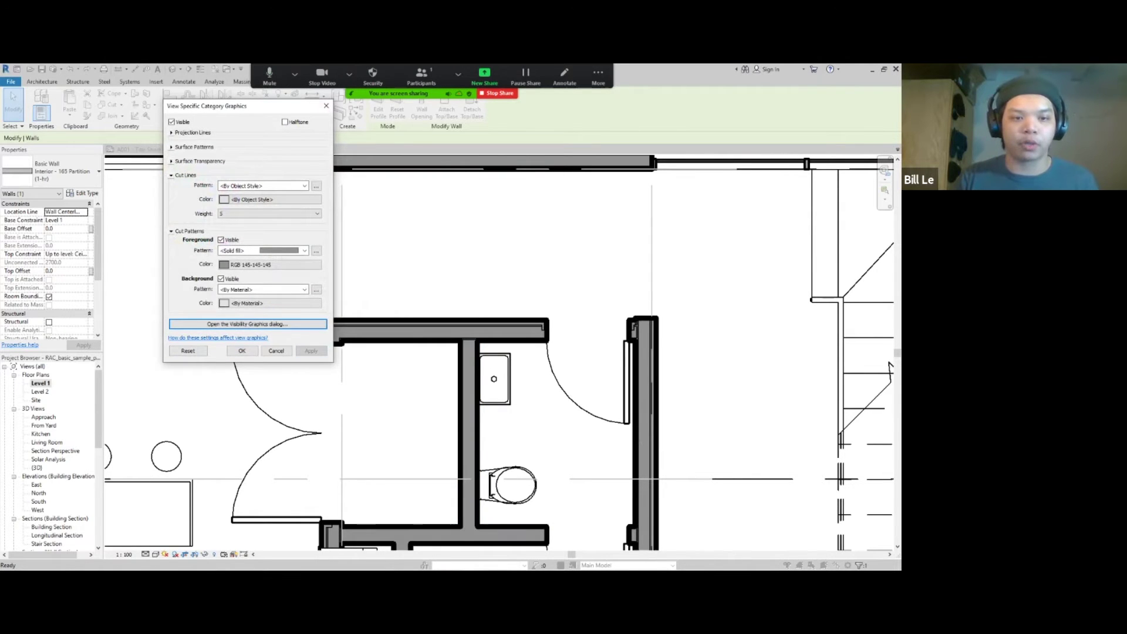
{"action": "left_click", "coordinate": [242, 350]}
{"action": "key", "text": "Escape"}
Examine the gray-filled walls and lightened grid lines across the plan, from the bath and stair to the kitchen and dining area
{"action": "scroll", "coordinate": [410, 388], "scroll_direction": "down", "scroll_amount": 4}
{"action": "scroll", "coordinate": [438, 417], "scroll_direction": "down", "scroll_amount": 5}
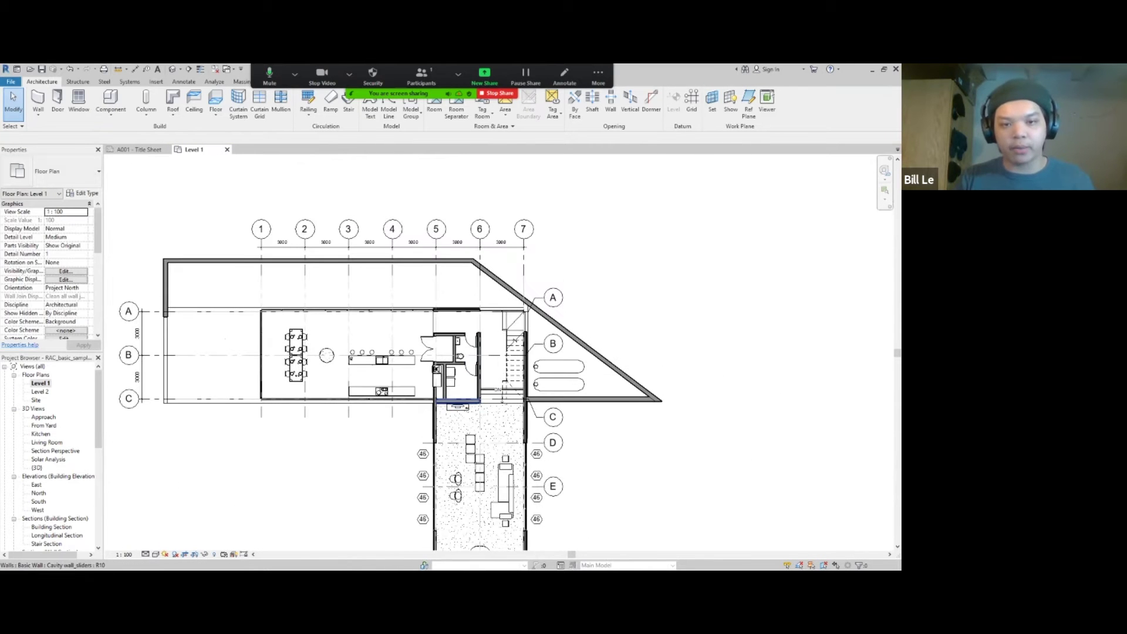
{"action": "scroll", "coordinate": [477, 400], "scroll_direction": "up", "scroll_amount": 2}
{"action": "middle_click_drag", "start_coordinate": [485, 364], "coordinate": [517, 364]}
{"action": "scroll", "coordinate": [517, 411], "scroll_direction": "up", "scroll_amount": 4}
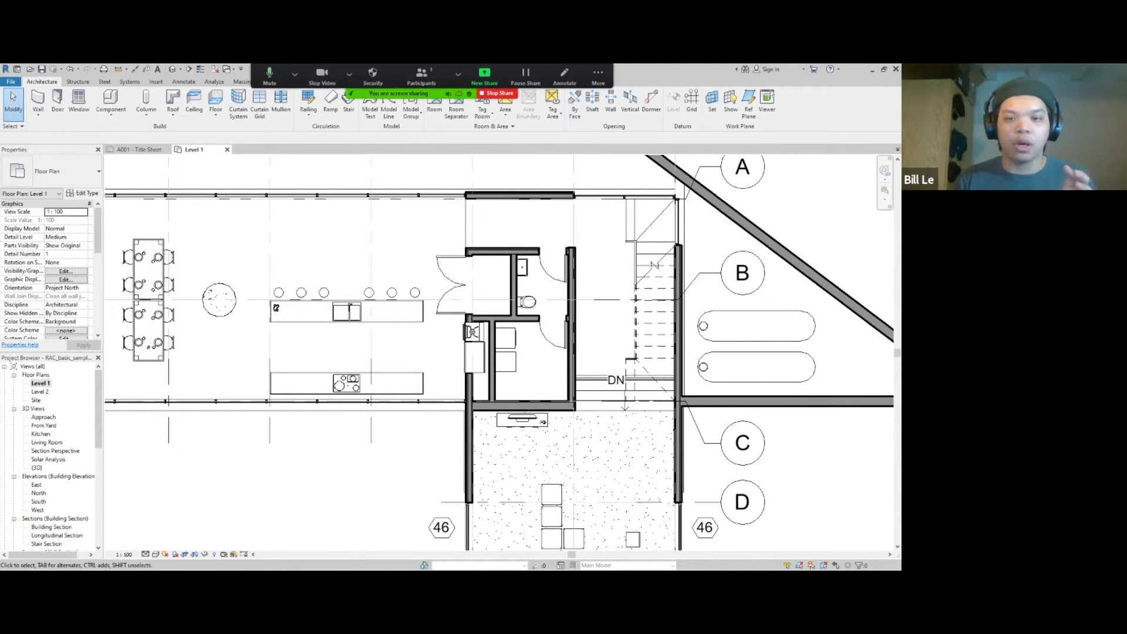
{"action": "middle_click_drag", "start_coordinate": [505, 338], "coordinate": [429, 413]}
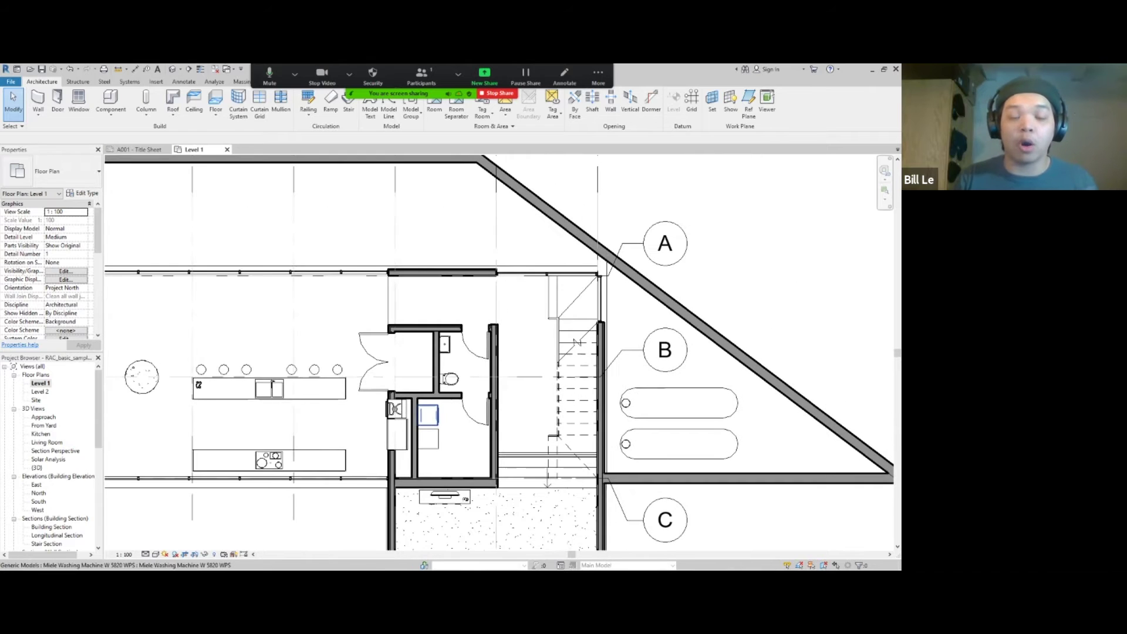
{"action": "middle_click_drag", "start_coordinate": [263, 240], "coordinate": [427, 294]}
{"action": "scroll", "coordinate": [427, 295], "scroll_direction": "up", "scroll_amount": 2}
{"action": "scroll", "coordinate": [427, 347], "scroll_direction": "up", "scroll_amount": 2}
{"action": "scroll", "coordinate": [453, 356], "scroll_direction": "down", "scroll_amount": 6}
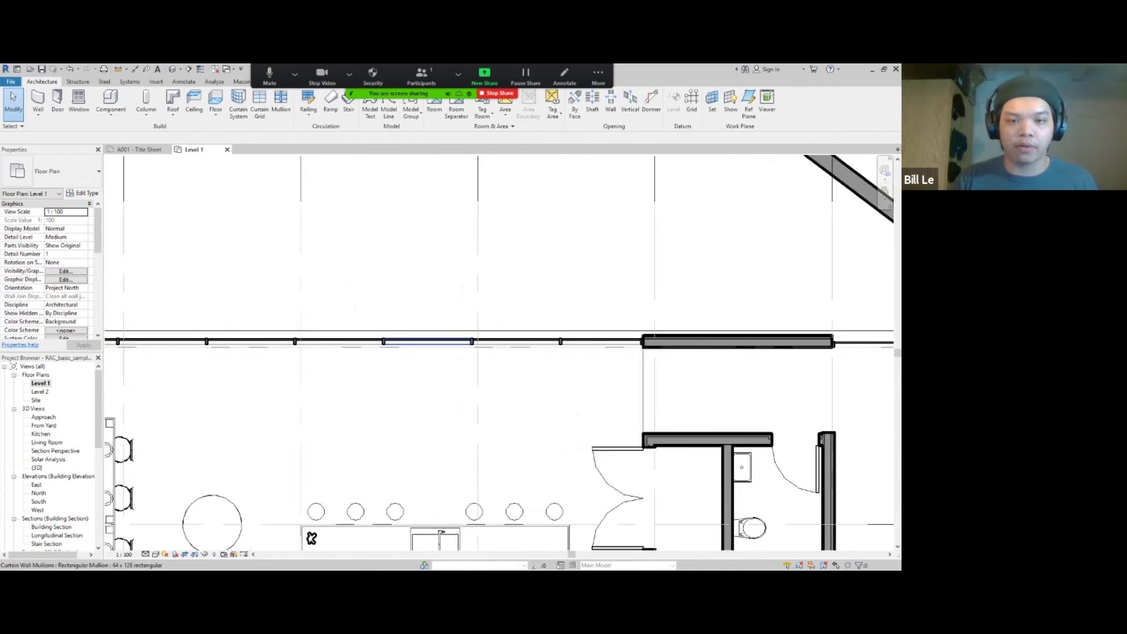
{"action": "middle_click_drag", "start_coordinate": [453, 439], "coordinate": [418, 321]}
{"action": "scroll", "coordinate": [418, 370], "scroll_direction": "up", "scroll_amount": 2}
{"action": "middle_click_drag", "start_coordinate": [241, 332], "coordinate": [350, 413]}
{"action": "scroll", "coordinate": [398, 376], "scroll_direction": "up", "scroll_amount": 2}
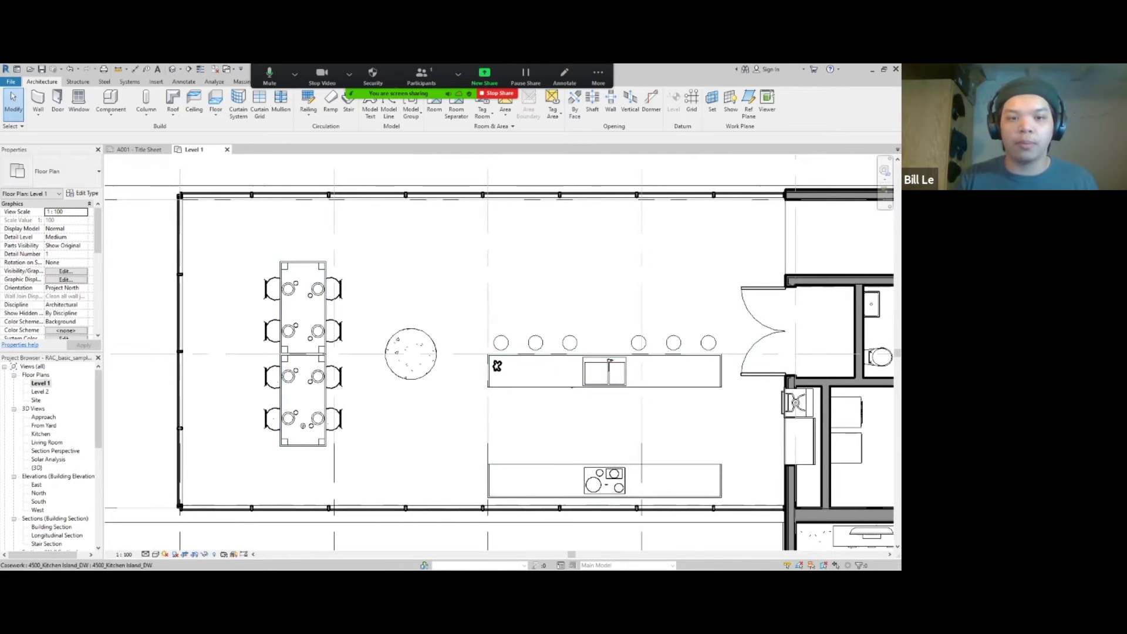
{"action": "middle_click_drag", "start_coordinate": [752, 333], "coordinate": [564, 323]}
{"action": "middle_click_drag", "start_coordinate": [284, 319], "coordinate": [436, 325]}
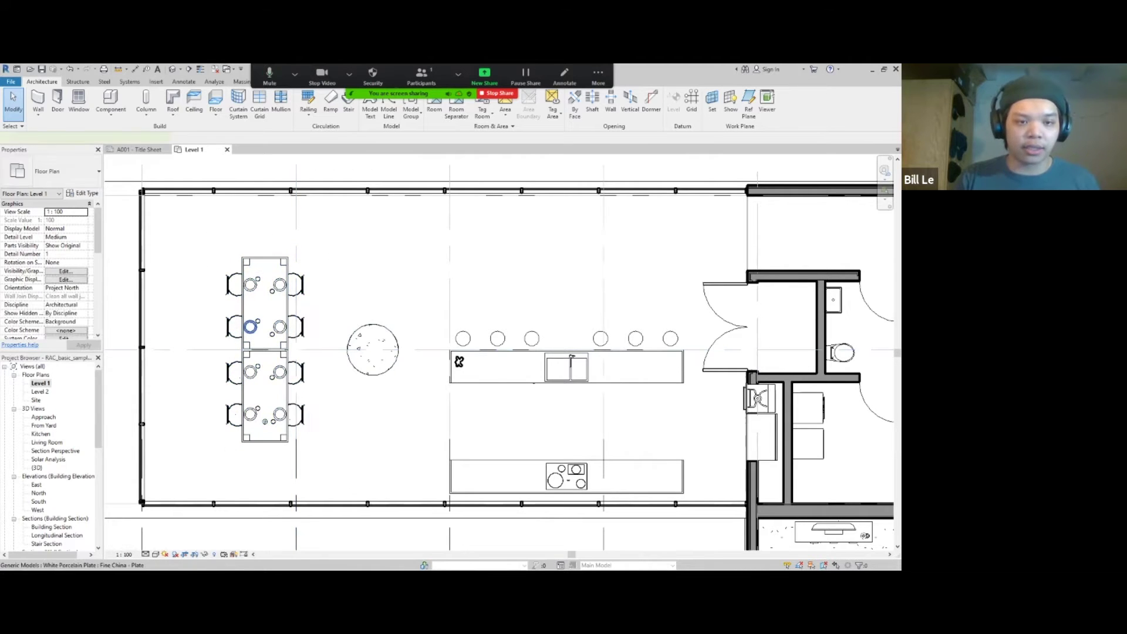
Try a halftone override by category on the dining tables, chairs and tableware together with the grid lines crossing them
{"action": "left_click", "coordinate": [250, 327]}
{"action": "left_click_drag", "start_coordinate": [330, 450], "coordinate": [218, 246]}
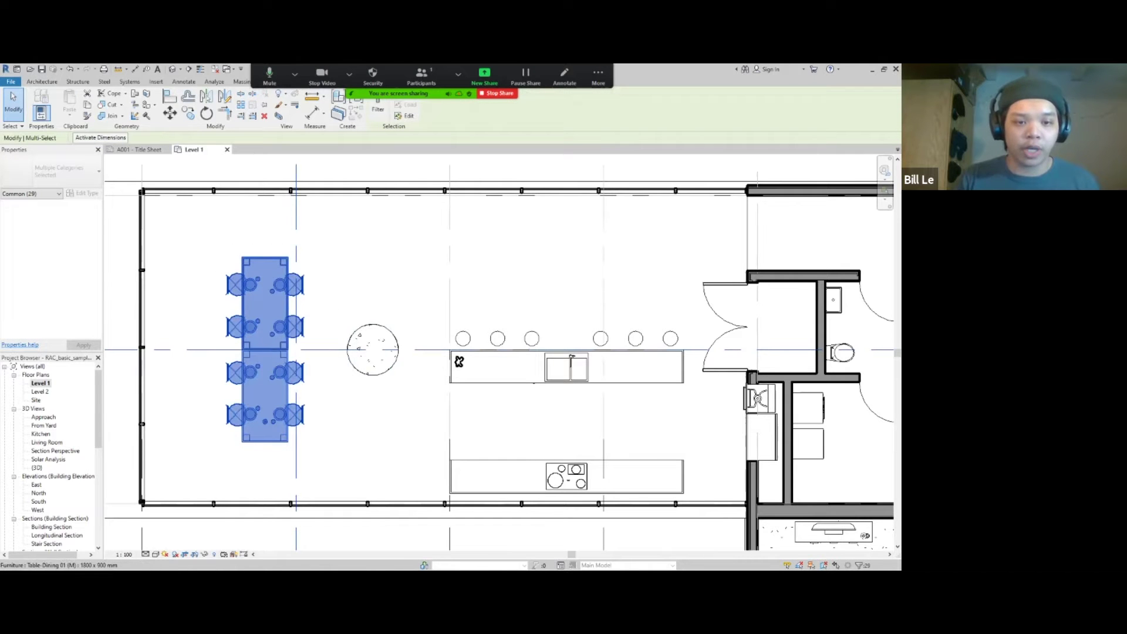
{"action": "right_click", "coordinate": [267, 310]}
{"action": "mouse_move", "coordinate": [346, 364]}
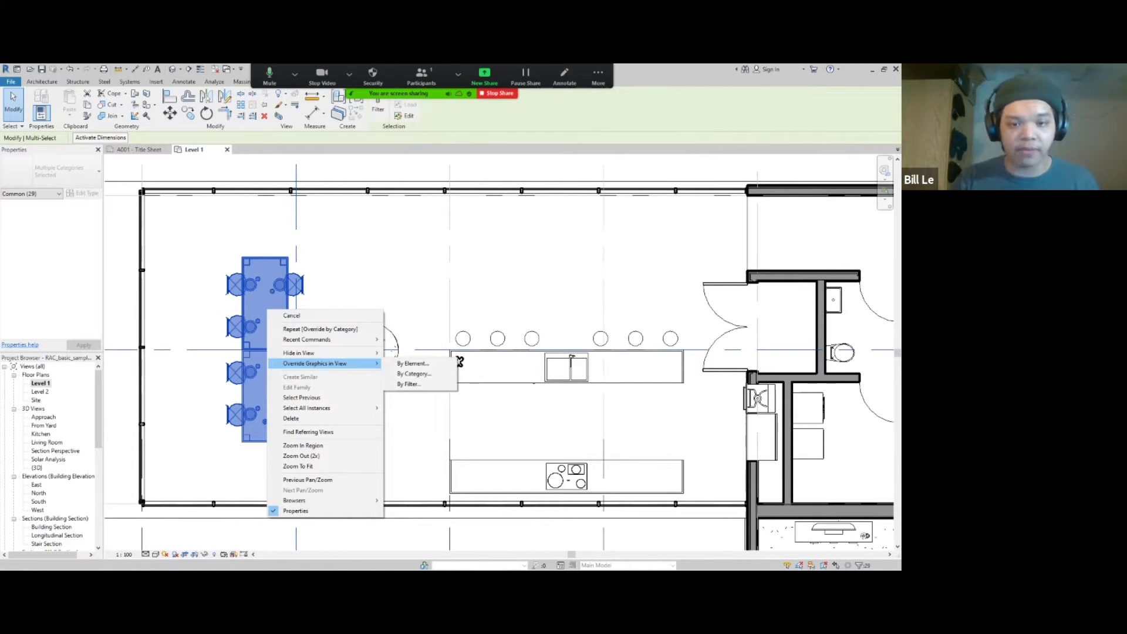
{"action": "left_click", "coordinate": [417, 375]}
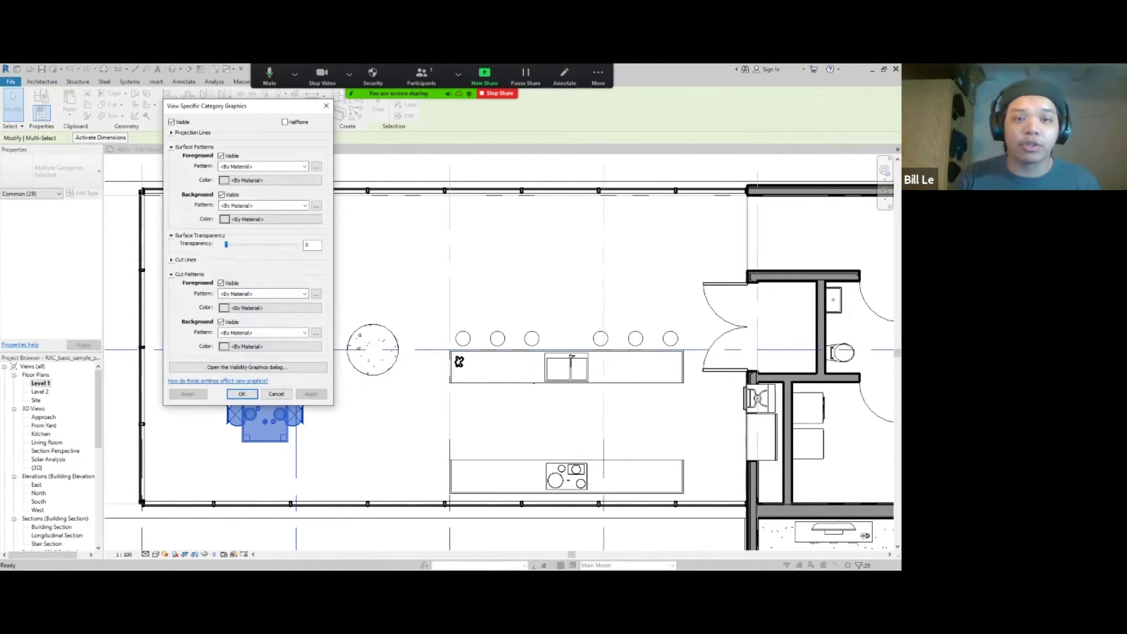
{"action": "left_click_drag", "start_coordinate": [247, 106], "coordinate": [552, 153]}
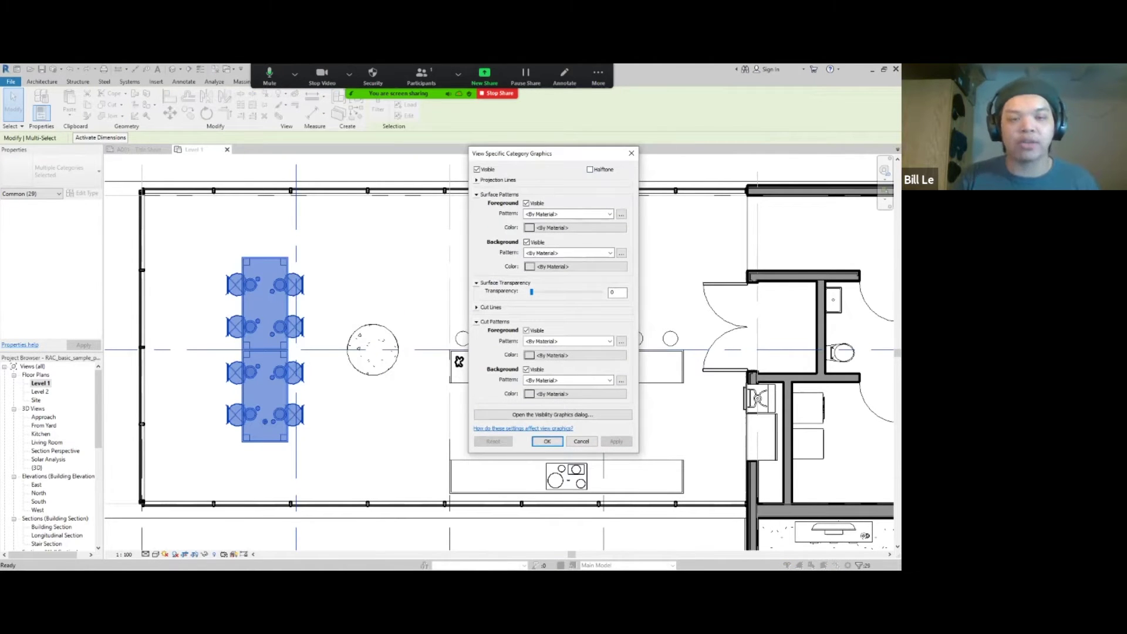
{"action": "left_click", "coordinate": [590, 169]}
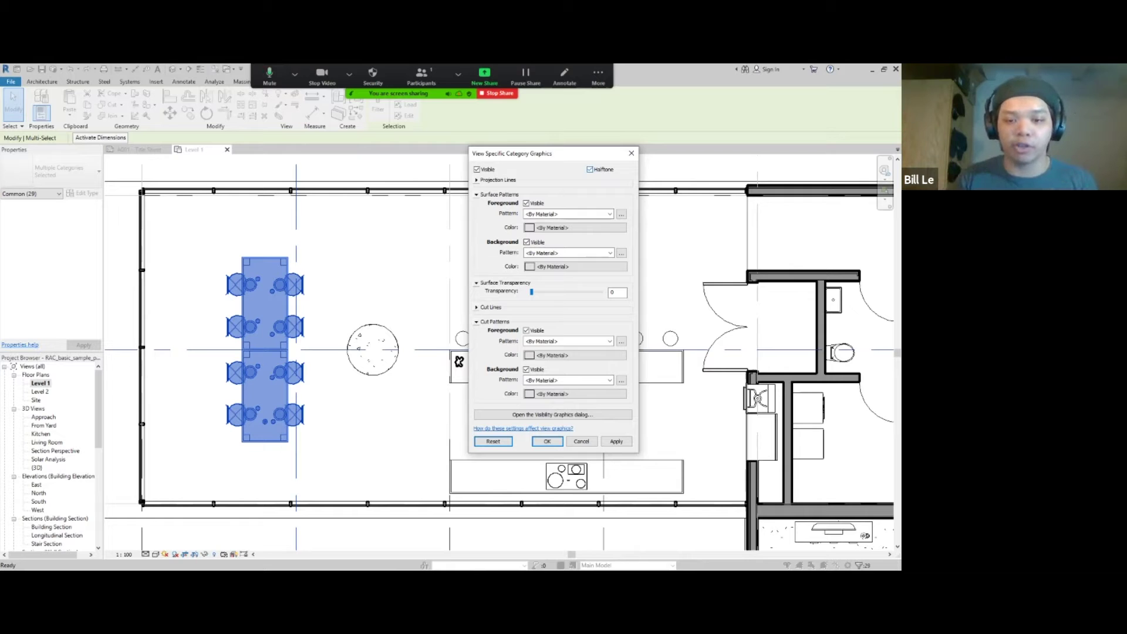
{"action": "left_click", "coordinate": [616, 441]}
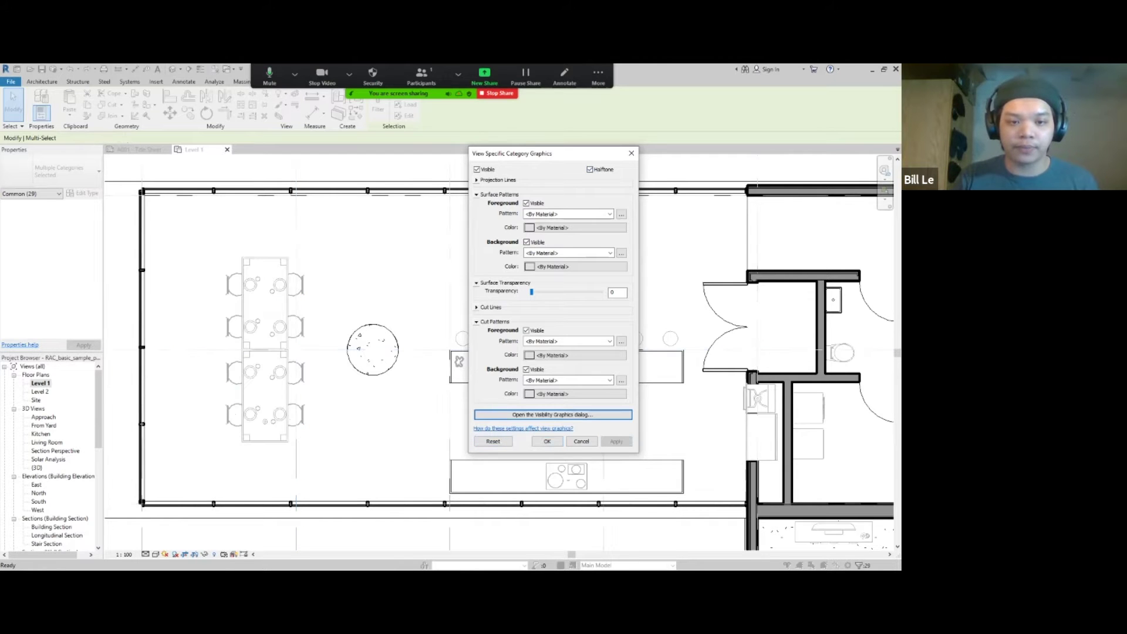
{"action": "left_click", "coordinate": [547, 441]}
{"action": "key", "text": "Escape"}
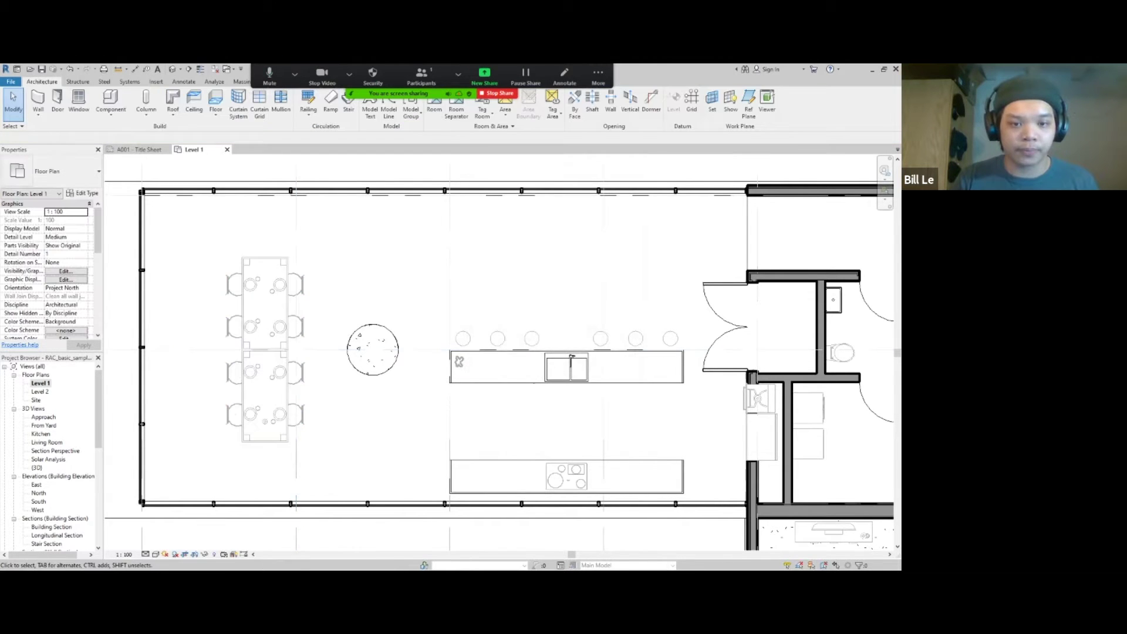
Examine how the halftone override looks on the furniture, grid lines and grid bubbles across the plan
{"action": "scroll", "coordinate": [399, 404], "scroll_direction": "down", "scroll_amount": 3}
{"action": "scroll", "coordinate": [341, 358], "scroll_direction": "down", "scroll_amount": 1}
{"action": "mouse_move", "coordinate": [341, 358]}
{"action": "middle_mouse_down"}
{"action": "mouse_move", "coordinate": [505, 337]}
{"action": "mouse_move", "coordinate": [350, 373]}
{"action": "middle_mouse_up"}
{"action": "scroll", "coordinate": [486, 337], "scroll_direction": "up", "scroll_amount": 1}
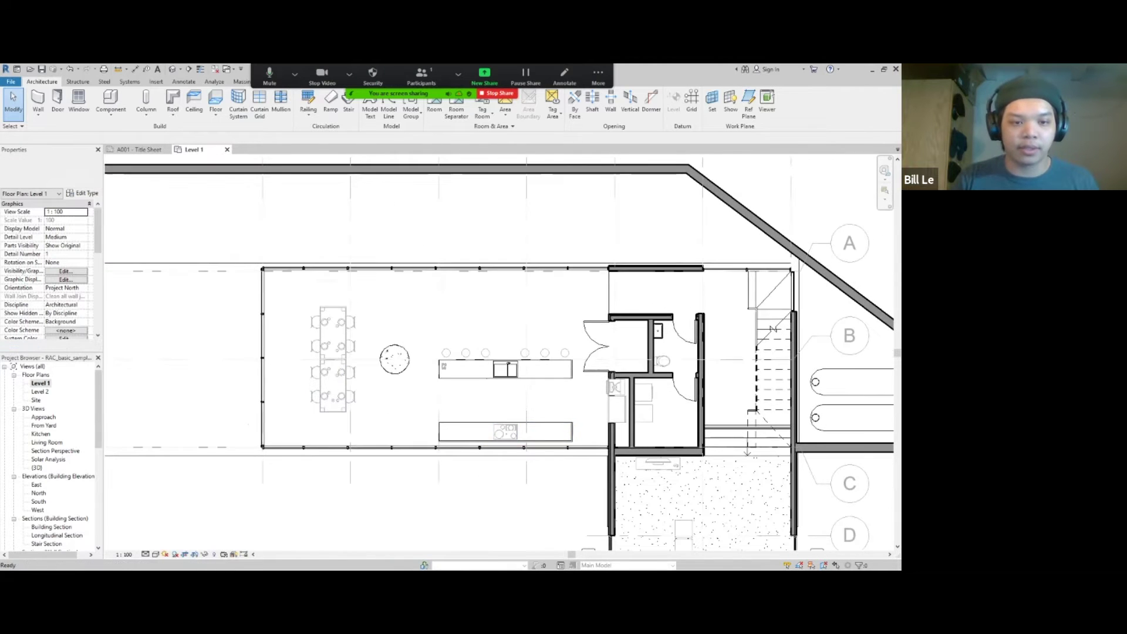
{"action": "scroll", "coordinate": [422, 374], "scroll_direction": "up", "scroll_amount": 2}
{"action": "scroll", "coordinate": [558, 405], "scroll_direction": "down", "scroll_amount": 4}
{"action": "scroll", "coordinate": [411, 388], "scroll_direction": "up", "scroll_amount": 2}
{"action": "scroll", "coordinate": [516, 399], "scroll_direction": "up", "scroll_amount": 2}
{"action": "middle_click_drag", "start_coordinate": [503, 419], "coordinate": [433, 430]}
Apply a halftone override by category to one dining table with its chairs and tableware, leaving the grids out of the selection
{"action": "left_click_drag", "start_coordinate": [479, 475], "coordinate": [432, 404]}
{"action": "left_click", "coordinate": [463, 421]}
{"action": "right_click", "coordinate": [461, 419]}
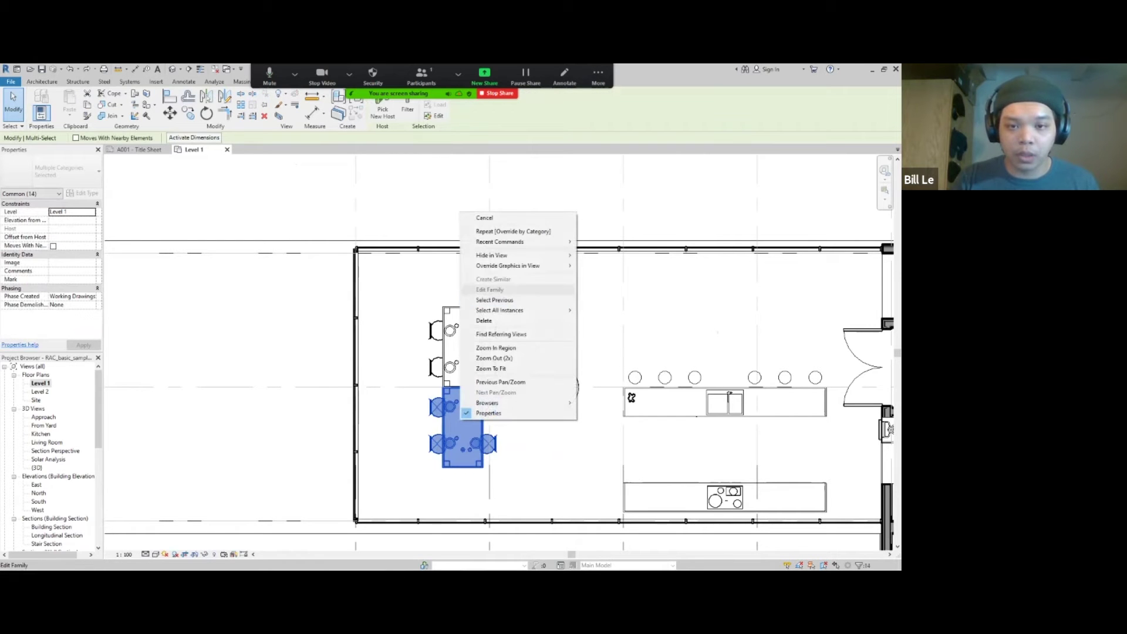
{"action": "mouse_move", "coordinate": [552, 265]}
{"action": "left_click", "coordinate": [596, 276]}
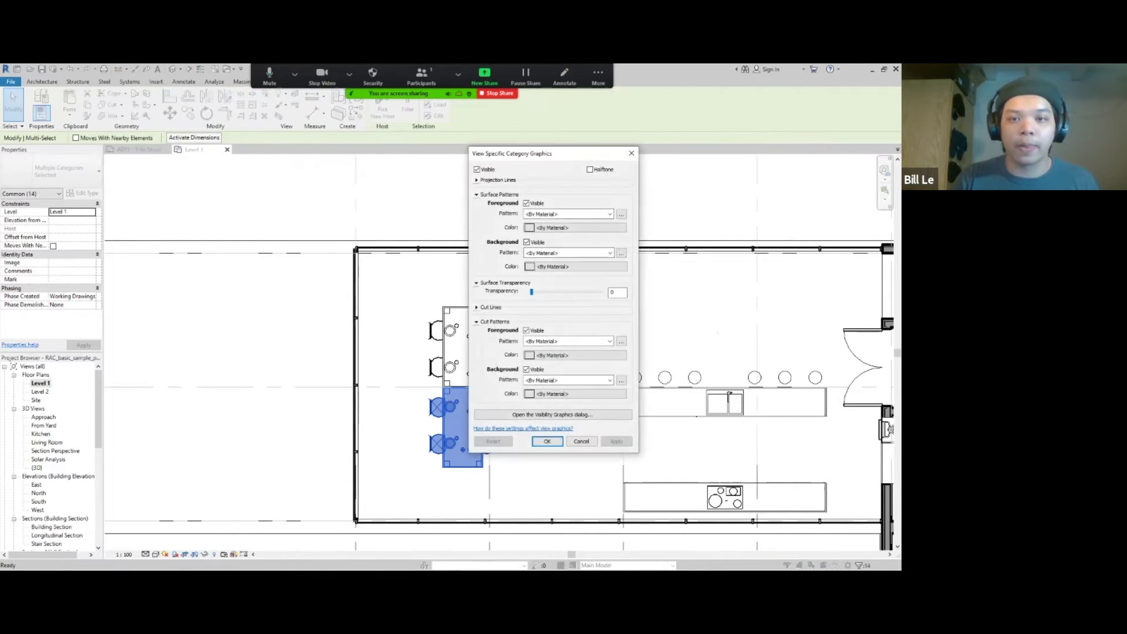
{"action": "left_click", "coordinate": [547, 441]}
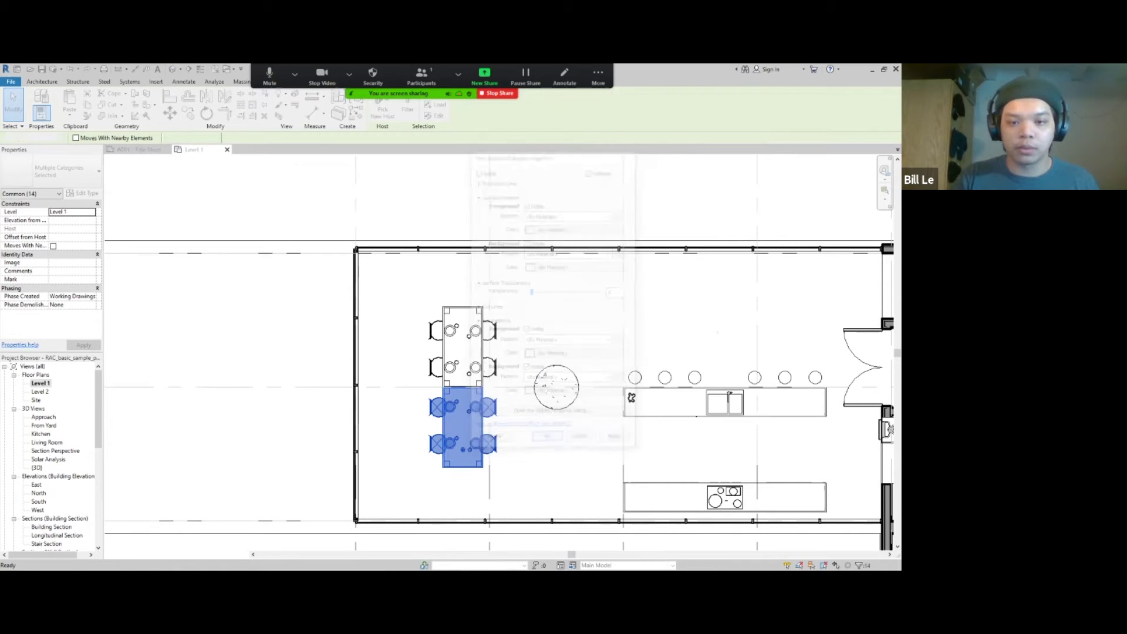
{"action": "key", "text": "Escape"}
Apply a halftone override by category to the round concrete column and the kitchen island casework together
{"action": "middle_click_drag", "start_coordinate": [632, 398], "coordinate": [353, 384]}
{"action": "scroll", "coordinate": [501, 336], "scroll_direction": "down", "scroll_amount": 2}
{"action": "scroll", "coordinate": [568, 338], "scroll_direction": "down", "scroll_amount": 1}
{"action": "scroll", "coordinate": [400, 382], "scroll_direction": "down", "scroll_amount": 1}
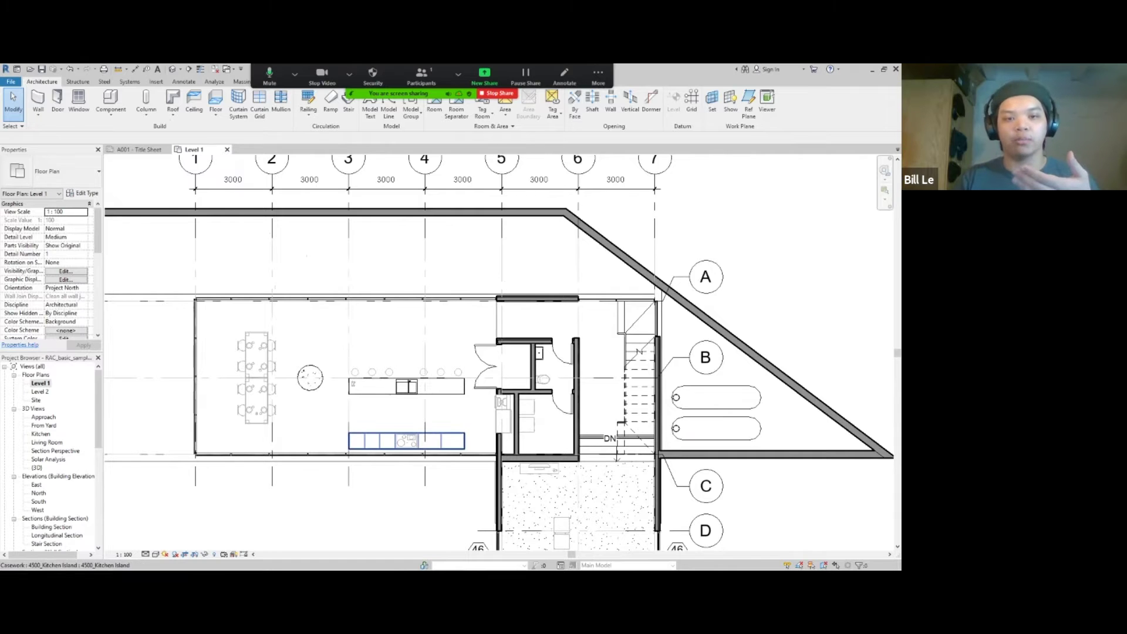
{"action": "scroll", "coordinate": [304, 405], "scroll_direction": "up", "scroll_amount": 2}
{"action": "scroll", "coordinate": [315, 382], "scroll_direction": "up", "scroll_amount": 1}
{"action": "left_click", "coordinate": [315, 345]}
{"action": "middle_click_drag", "start_coordinate": [576, 358], "coordinate": [459, 353]}
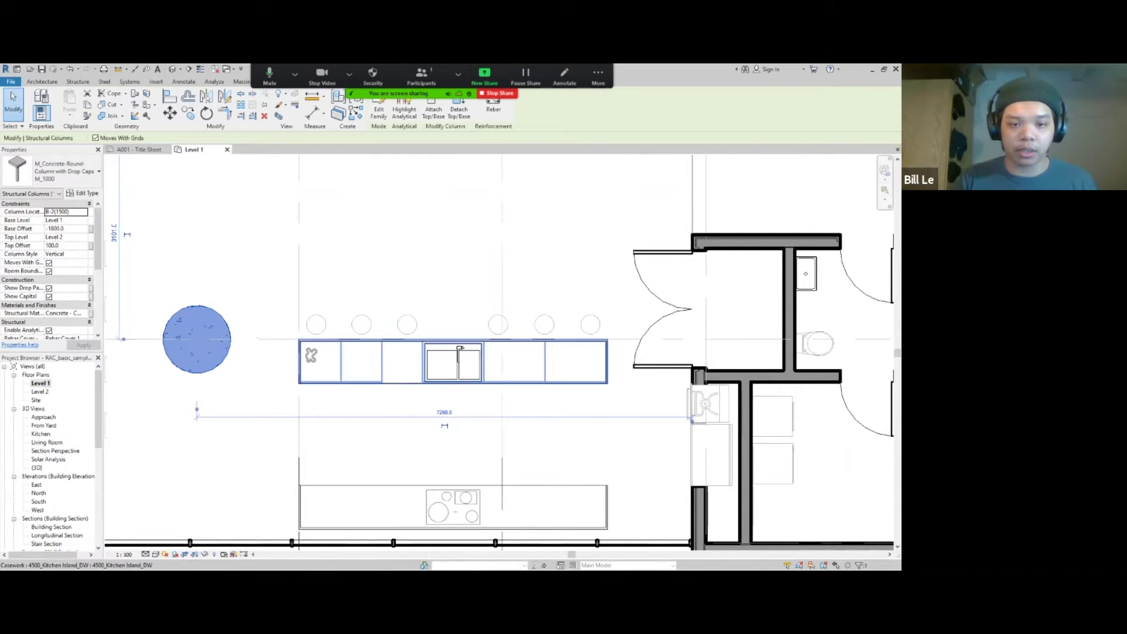
{"action": "left_click", "coordinate": [460, 350], "text": "ctrl"}
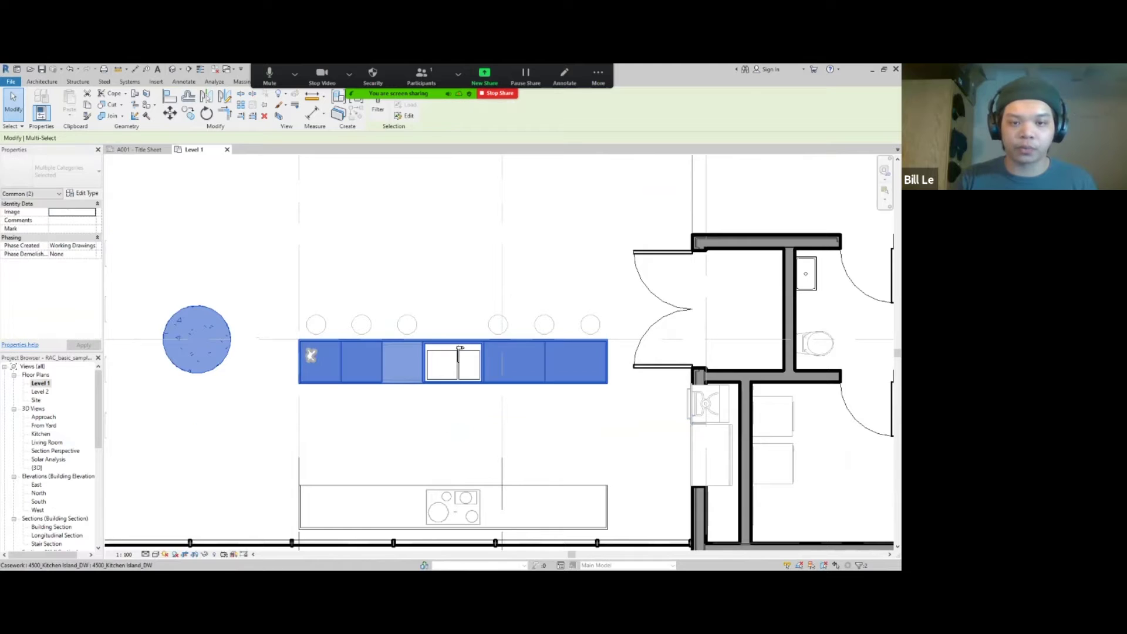
{"action": "right_click", "coordinate": [415, 374]}
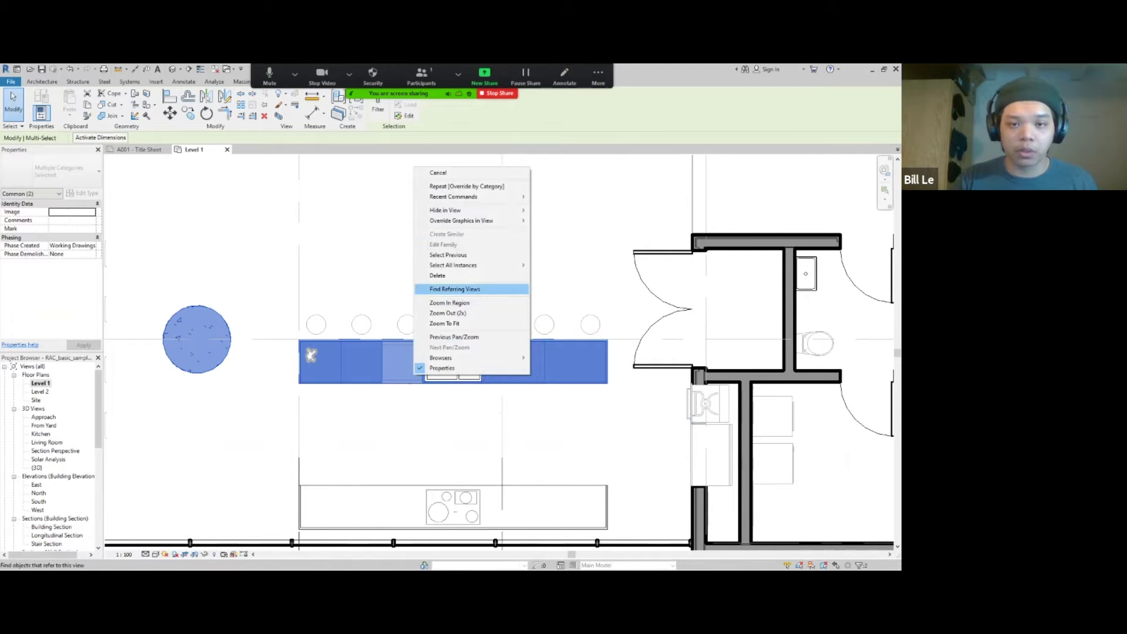
{"action": "mouse_move", "coordinate": [464, 221]}
{"action": "left_click", "coordinate": [561, 231]}
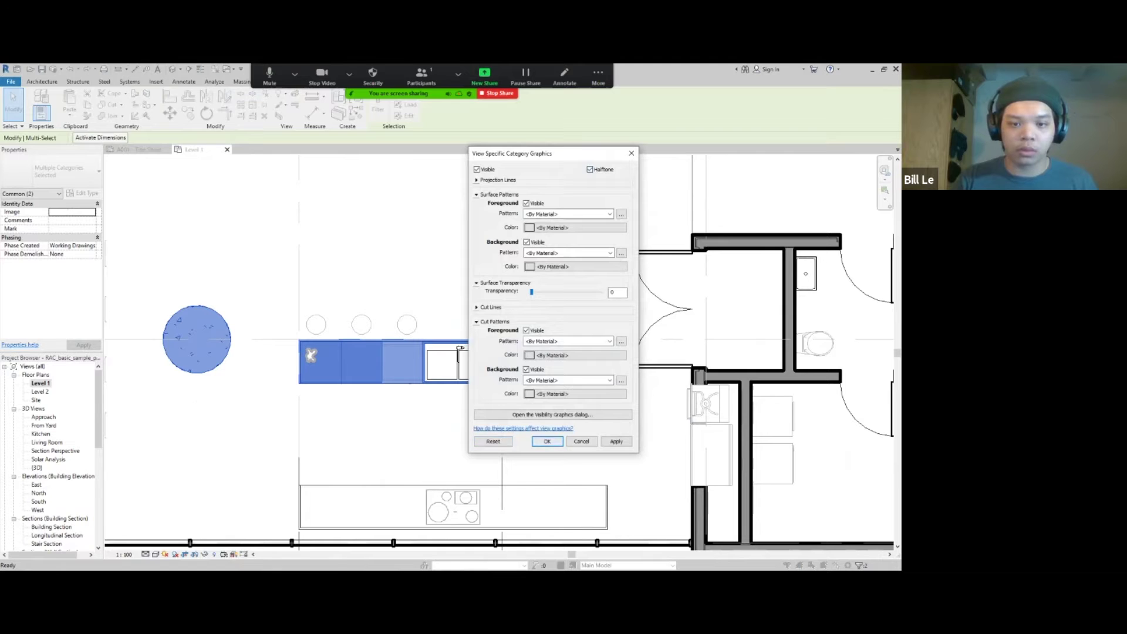
{"action": "key", "text": "Return"}
{"action": "key", "text": "Escape"}
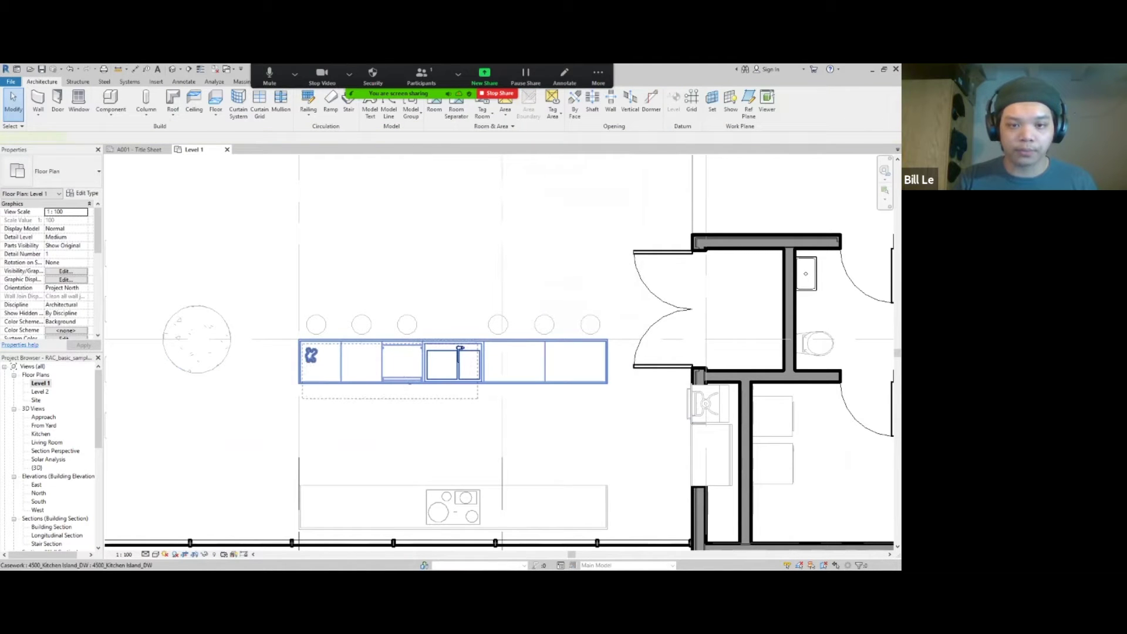
Turn on halftone for all categories in the kitchen island selection, including the sink
{"action": "left_click", "coordinate": [460, 349]}
{"action": "right_click", "coordinate": [444, 368]}
{"action": "mouse_move", "coordinate": [500, 214]}
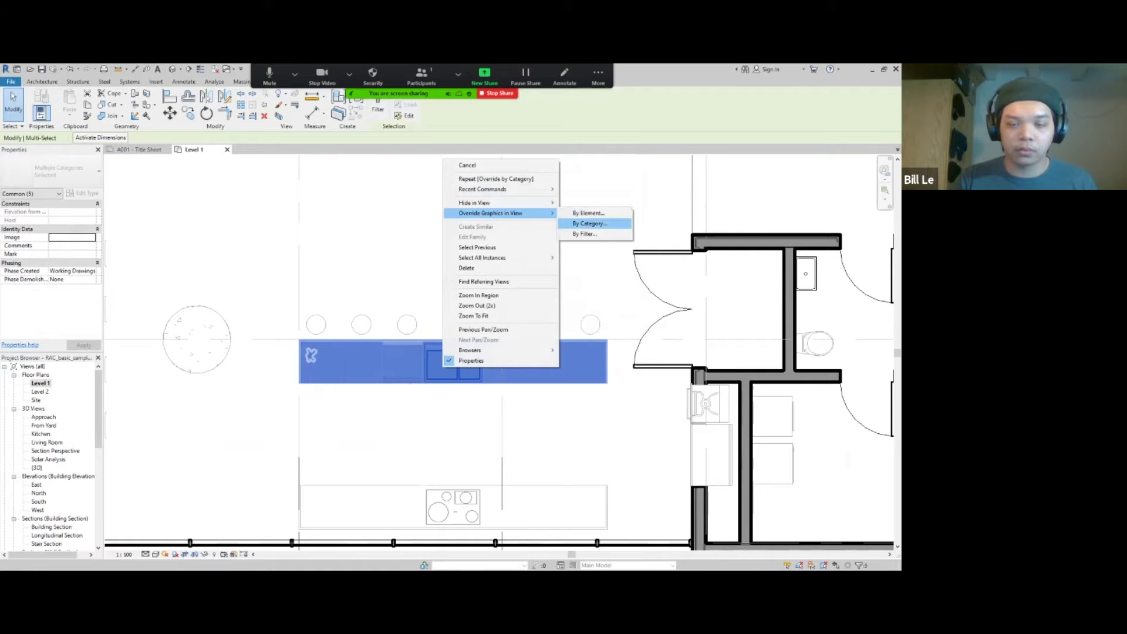
{"action": "left_click", "coordinate": [587, 223]}
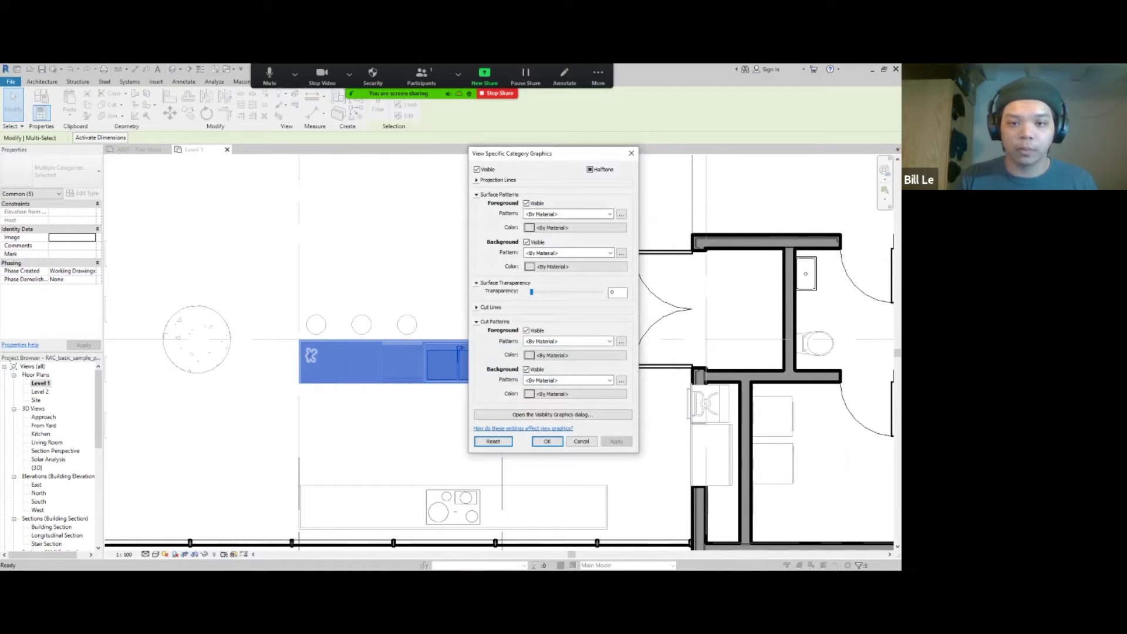
{"action": "left_click", "coordinate": [589, 169]}
{"action": "left_click", "coordinate": [616, 441]}
{"action": "left_click", "coordinate": [547, 441]}
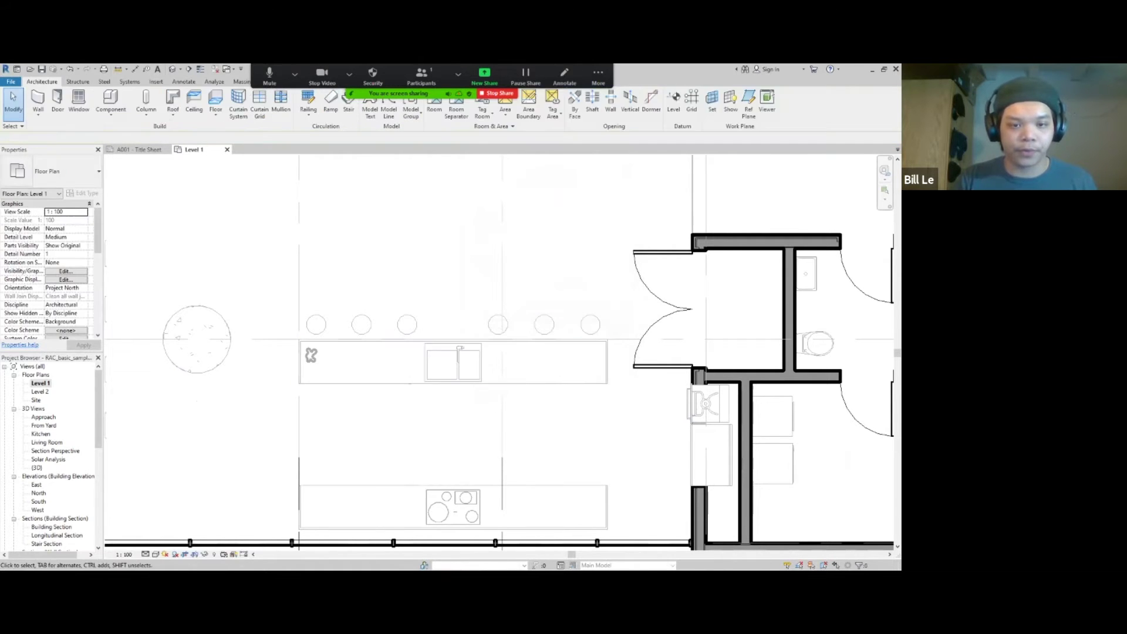
Apply a halftone override by category to the assembled stair and clear the selection
{"action": "scroll", "coordinate": [486, 403], "scroll_direction": "down", "scroll_amount": 2}
{"action": "middle_click_drag", "start_coordinate": [543, 473], "coordinate": [413, 432]}
{"action": "middle_click_drag", "start_coordinate": [657, 435], "coordinate": [592, 325]}
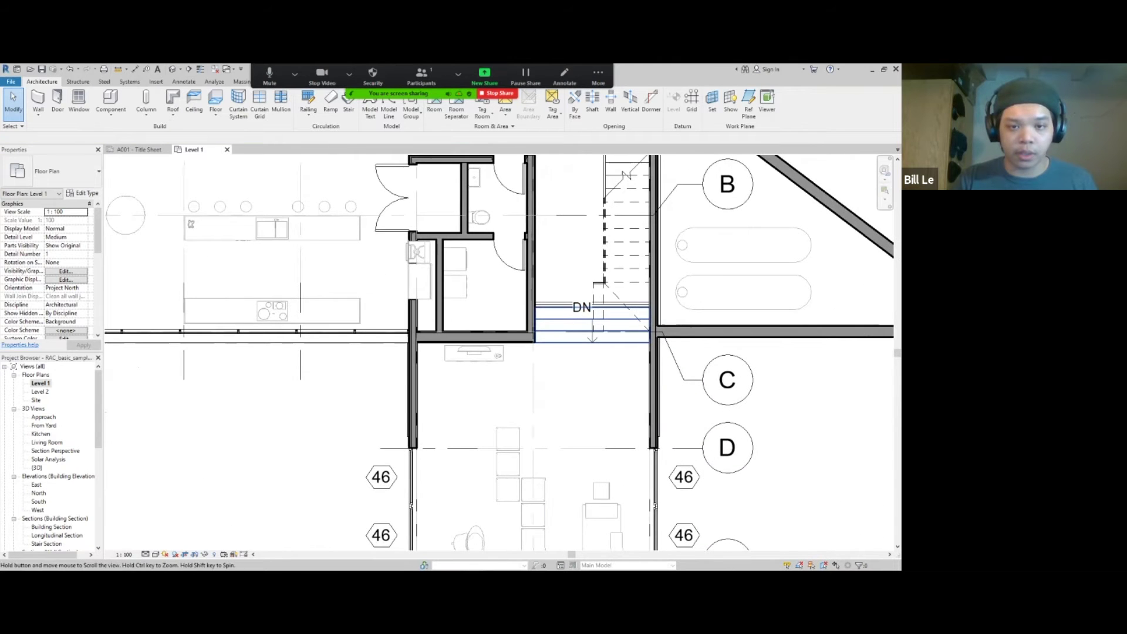
{"action": "scroll", "coordinate": [413, 256], "scroll_direction": "up", "scroll_amount": 7}
{"action": "scroll", "coordinate": [324, 384], "scroll_direction": "down", "scroll_amount": 4}
{"action": "middle_click_drag", "start_coordinate": [537, 331], "coordinate": [384, 416]}
{"action": "scroll", "coordinate": [385, 416], "scroll_direction": "down", "scroll_amount": 4}
{"action": "scroll", "coordinate": [438, 411], "scroll_direction": "down", "scroll_amount": 2}
{"action": "middle_click_drag", "start_coordinate": [499, 382], "coordinate": [482, 327]}
{"action": "scroll", "coordinate": [455, 317], "scroll_direction": "up", "scroll_amount": 4}
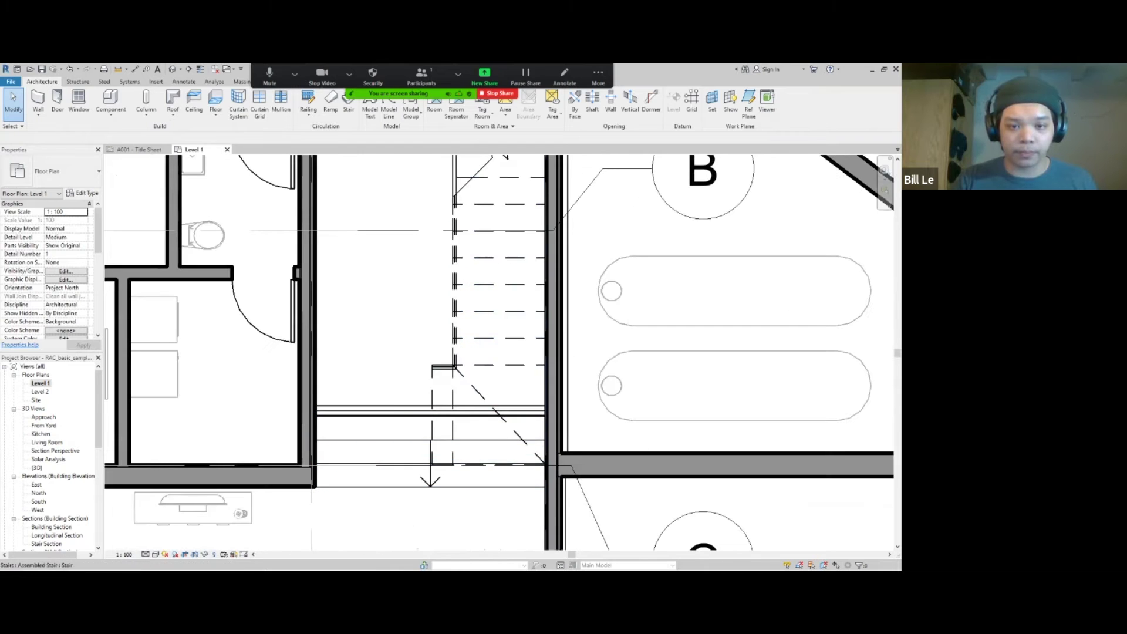
{"action": "left_click", "coordinate": [474, 340]}
{"action": "right_click", "coordinate": [475, 341]}
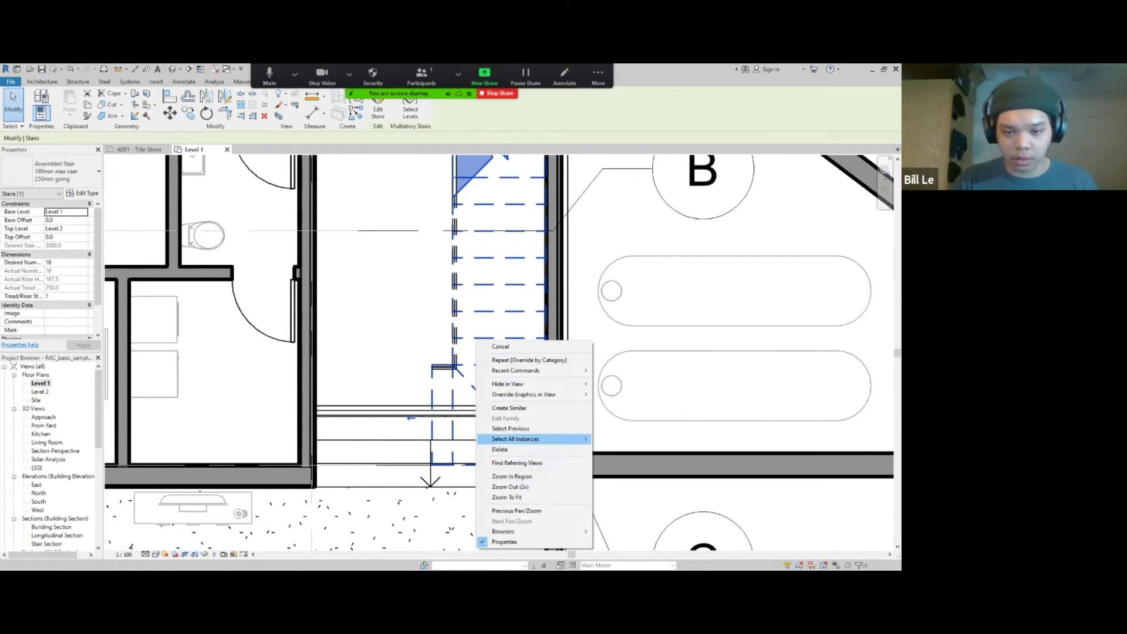
{"action": "mouse_move", "coordinate": [524, 395]}
{"action": "left_click", "coordinate": [624, 405]}
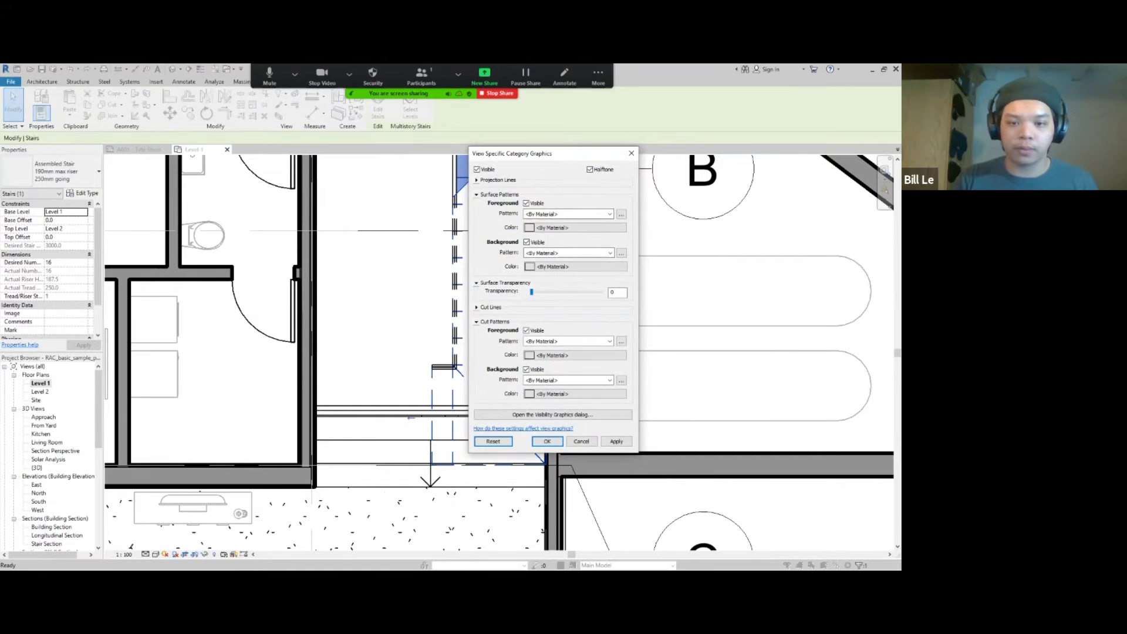
{"action": "left_click", "coordinate": [547, 441]}
{"action": "left_click", "coordinate": [401, 300]}
Examine the halftoned stair and the rest of the plan, from the kitchen wing down to the living area
{"action": "scroll", "coordinate": [400, 300], "scroll_direction": "down", "scroll_amount": 1}
{"action": "scroll", "coordinate": [413, 455], "scroll_direction": "down", "scroll_amount": 5}
{"action": "scroll", "coordinate": [417, 281], "scroll_direction": "up", "scroll_amount": 6}
{"action": "scroll", "coordinate": [358, 435], "scroll_direction": "down", "scroll_amount": 5}
{"action": "scroll", "coordinate": [356, 472], "scroll_direction": "up", "scroll_amount": 1}
{"action": "middle_click_drag", "start_coordinate": [356, 472], "coordinate": [507, 400]}
{"action": "scroll", "coordinate": [507, 400], "scroll_direction": "down", "scroll_amount": 4}
{"action": "middle_click_drag", "start_coordinate": [476, 538], "coordinate": [449, 299]}
{"action": "scroll", "coordinate": [386, 434], "scroll_direction": "down", "scroll_amount": 1}
{"action": "middle_click_drag", "start_coordinate": [386, 429], "coordinate": [508, 403]}
{"action": "scroll", "coordinate": [510, 352], "scroll_direction": "down", "scroll_amount": 1}
{"action": "middle_click_drag", "start_coordinate": [509, 352], "coordinate": [473, 394]}
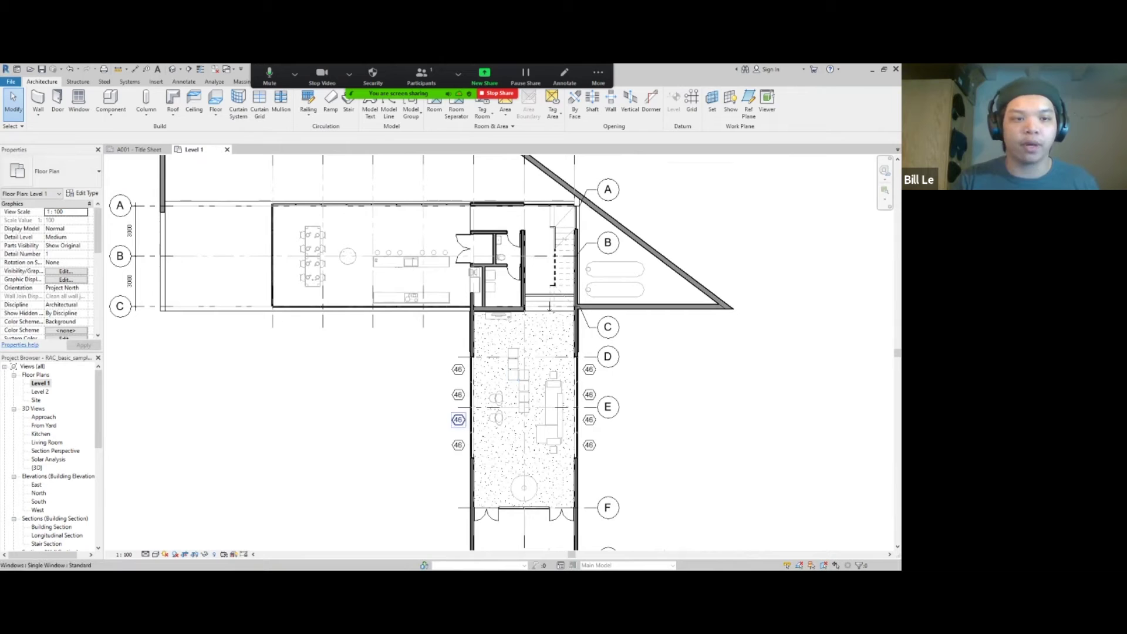
Apply a halftone override by category to the railing alongside the stair and deselect it
{"action": "scroll", "coordinate": [349, 380], "scroll_direction": "up", "scroll_amount": 1}
{"action": "middle_click_drag", "start_coordinate": [349, 380], "coordinate": [297, 472]}
{"action": "scroll", "coordinate": [534, 335], "scroll_direction": "up", "scroll_amount": 8}
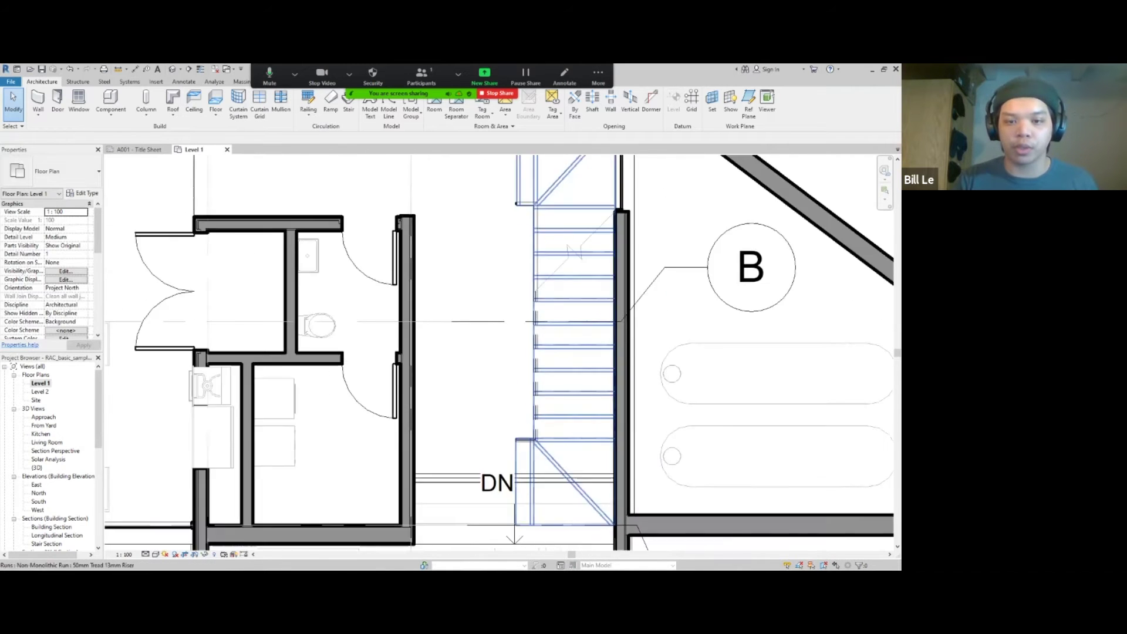
{"action": "left_click", "coordinate": [526, 304]}
{"action": "right_click", "coordinate": [526, 304]}
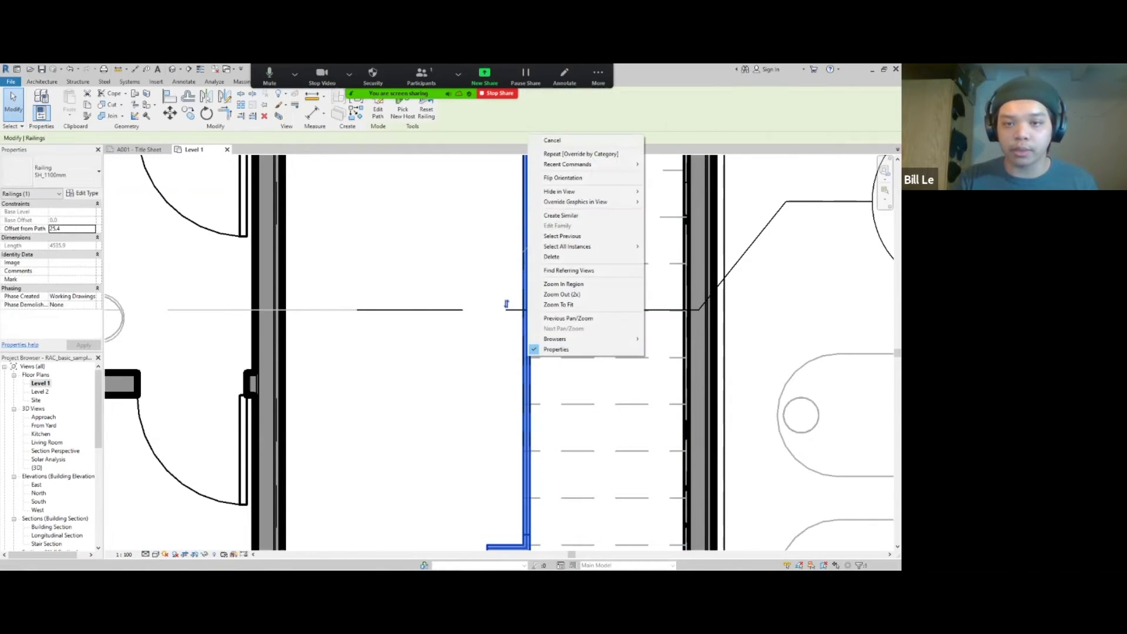
{"action": "mouse_move", "coordinate": [575, 201]}
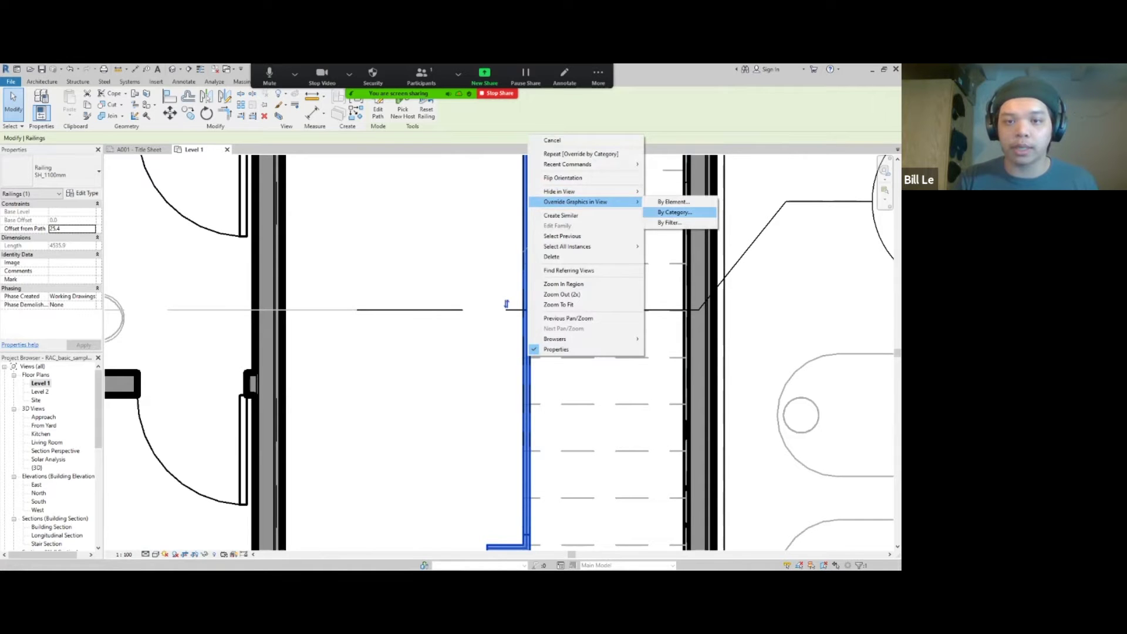
{"action": "left_click", "coordinate": [674, 212]}
{"action": "left_click", "coordinate": [591, 170]}
{"action": "left_click", "coordinate": [547, 263]}
{"action": "key", "text": "Escape"}
Check the furniture category's graphic override on the living room sofa and close it without changes
{"action": "scroll", "coordinate": [428, 394], "scroll_direction": "down", "scroll_amount": 3}
{"action": "scroll", "coordinate": [437, 356], "scroll_direction": "down", "scroll_amount": 3}
{"action": "middle_click_drag", "start_coordinate": [438, 356], "coordinate": [507, 268]}
{"action": "scroll", "coordinate": [596, 276], "scroll_direction": "down", "scroll_amount": 1}
{"action": "scroll", "coordinate": [500, 411], "scroll_direction": "down", "scroll_amount": 2}
{"action": "middle_click_drag", "start_coordinate": [552, 411], "coordinate": [523, 338]}
{"action": "scroll", "coordinate": [508, 311], "scroll_direction": "up", "scroll_amount": 5}
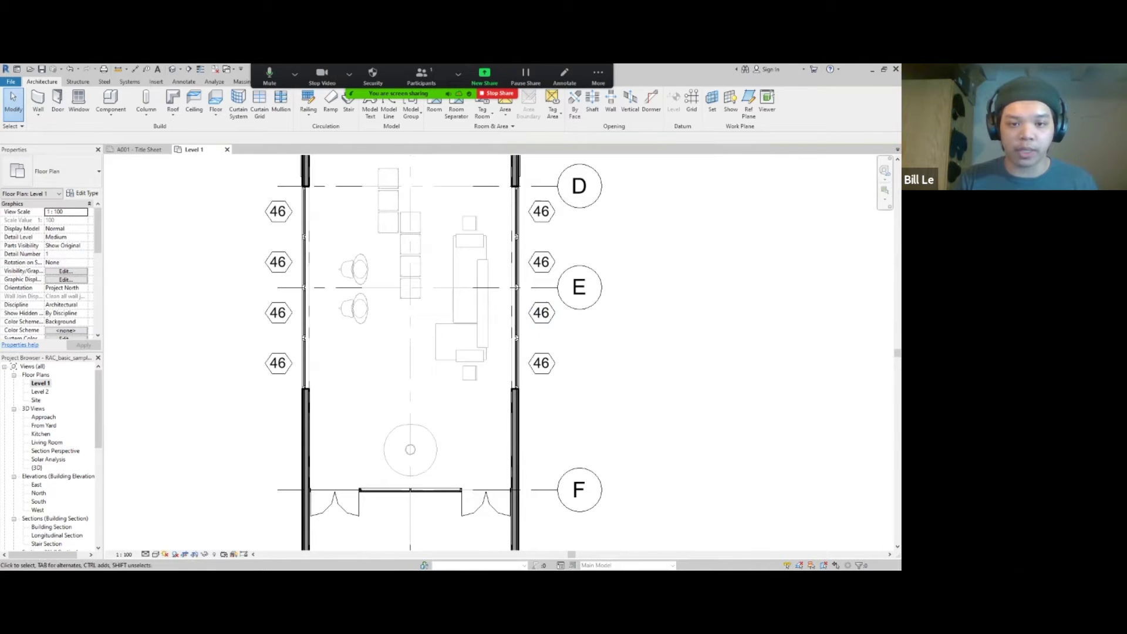
{"action": "left_click", "coordinate": [465, 332]}
{"action": "right_click", "coordinate": [463, 326]}
{"action": "mouse_move", "coordinate": [510, 379]}
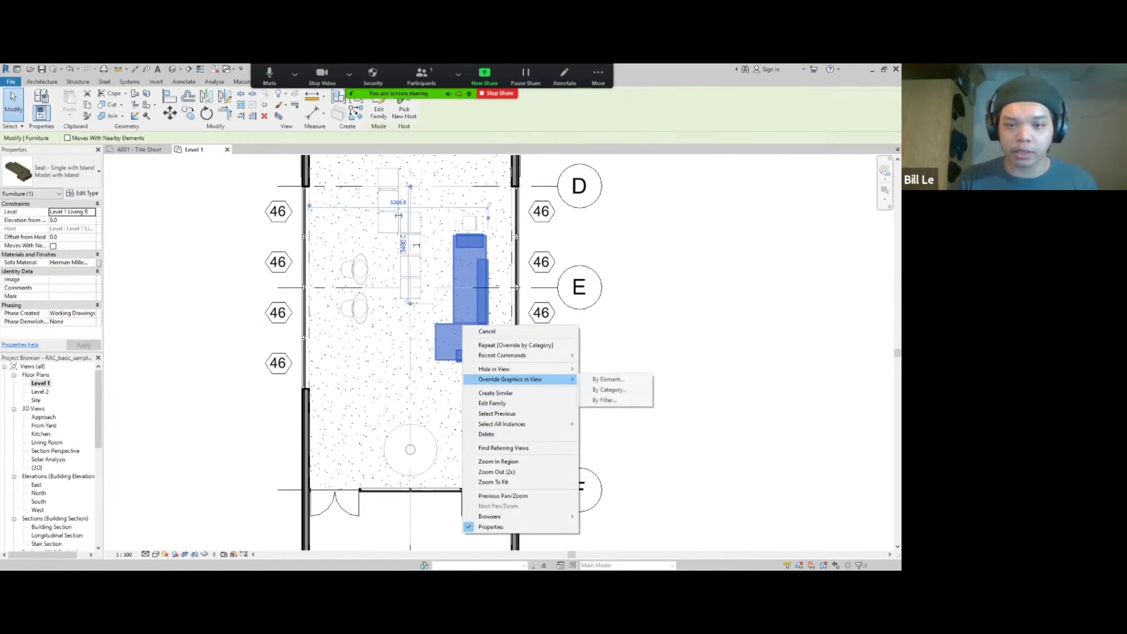
{"action": "left_click", "coordinate": [609, 390]}
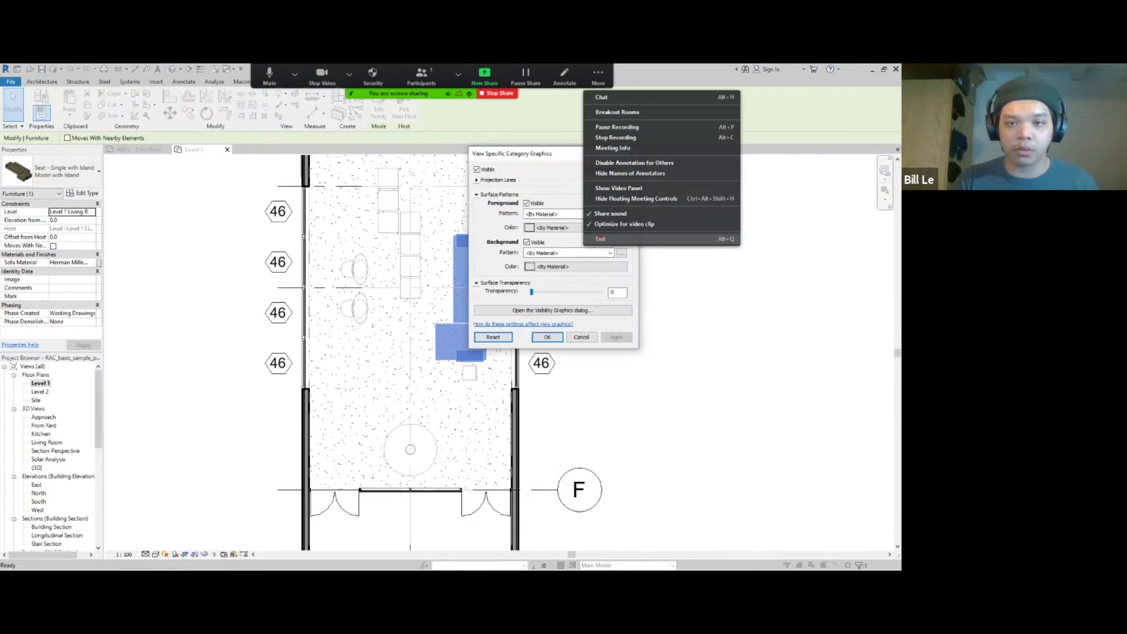
{"action": "left_click", "coordinate": [581, 338]}
Examine the overall Level 1 plan, comparing the halftoned elements with the walls, grids and dimensions
{"action": "scroll", "coordinate": [481, 360], "scroll_direction": "down", "scroll_amount": 4}
{"action": "middle_click_drag", "start_coordinate": [417, 345], "coordinate": [396, 428]}
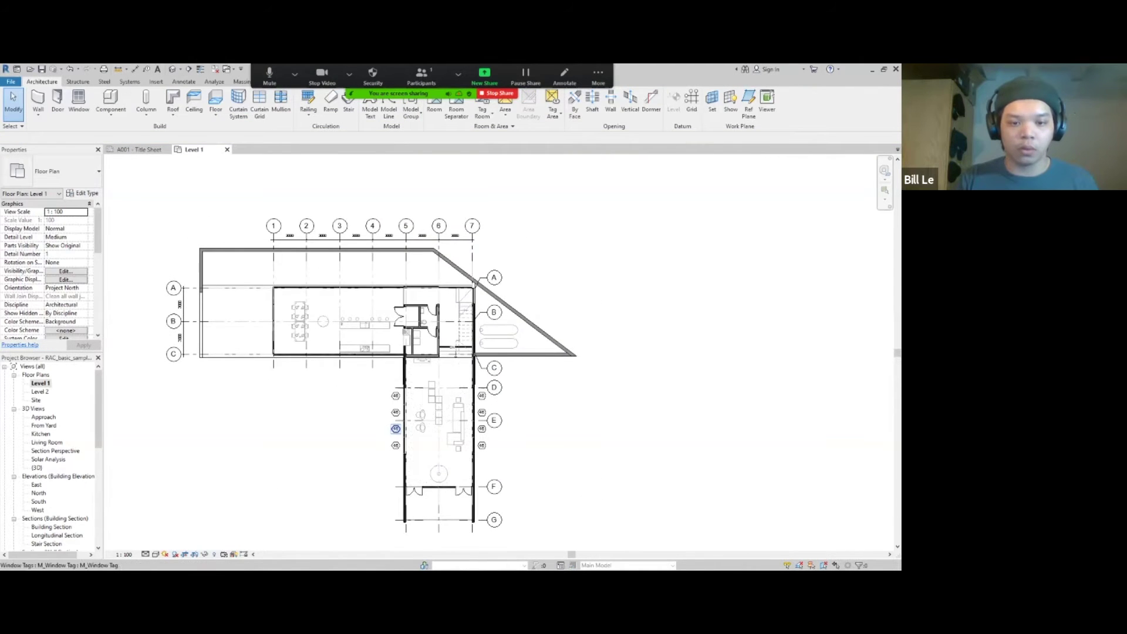
{"action": "scroll", "coordinate": [454, 472], "scroll_direction": "up", "scroll_amount": 3}
{"action": "middle_click_drag", "start_coordinate": [454, 467], "coordinate": [490, 549]}
{"action": "scroll", "coordinate": [578, 405], "scroll_direction": "down", "scroll_amount": 2}
{"action": "middle_click_drag", "start_coordinate": [576, 405], "coordinate": [676, 436]}
{"action": "middle_click_drag", "start_coordinate": [460, 303], "coordinate": [622, 307]}
{"action": "scroll", "coordinate": [366, 352], "scroll_direction": "up", "scroll_amount": 3}
{"action": "scroll", "coordinate": [611, 335], "scroll_direction": "down", "scroll_amount": 2}
{"action": "middle_click_drag", "start_coordinate": [605, 361], "coordinate": [437, 359]}
{"action": "scroll", "coordinate": [418, 367], "scroll_direction": "down", "scroll_amount": 2}
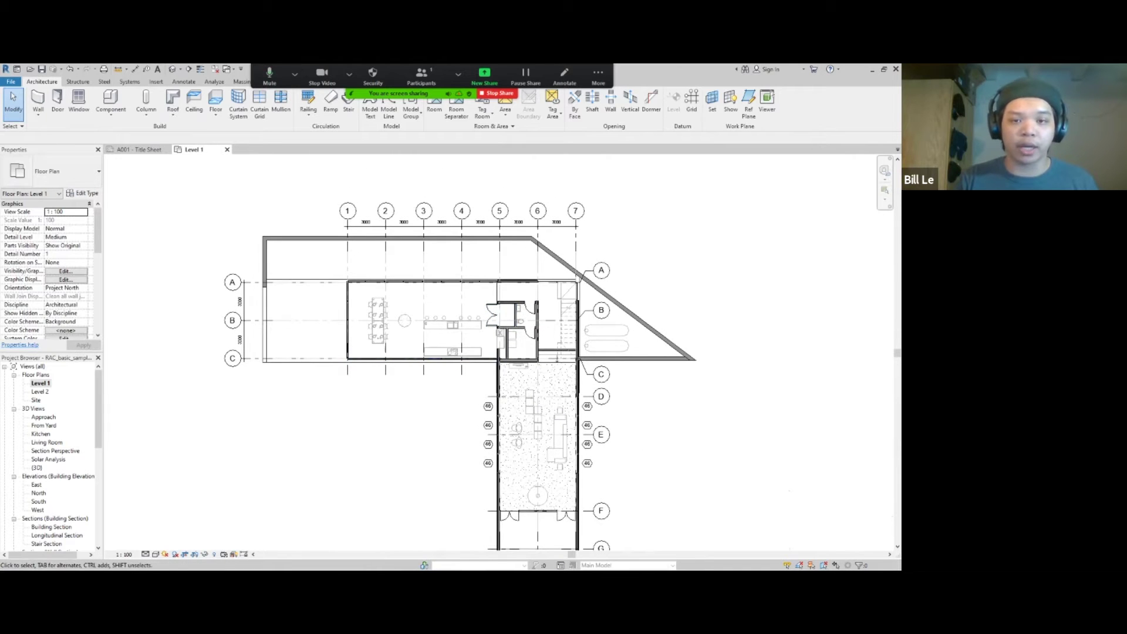
Hide the grid and dimension categories in the Level 1 plan, starting from the upper grid lines and their dimension string
{"action": "left_click_drag", "start_coordinate": [627, 183], "coordinate": [283, 230]}
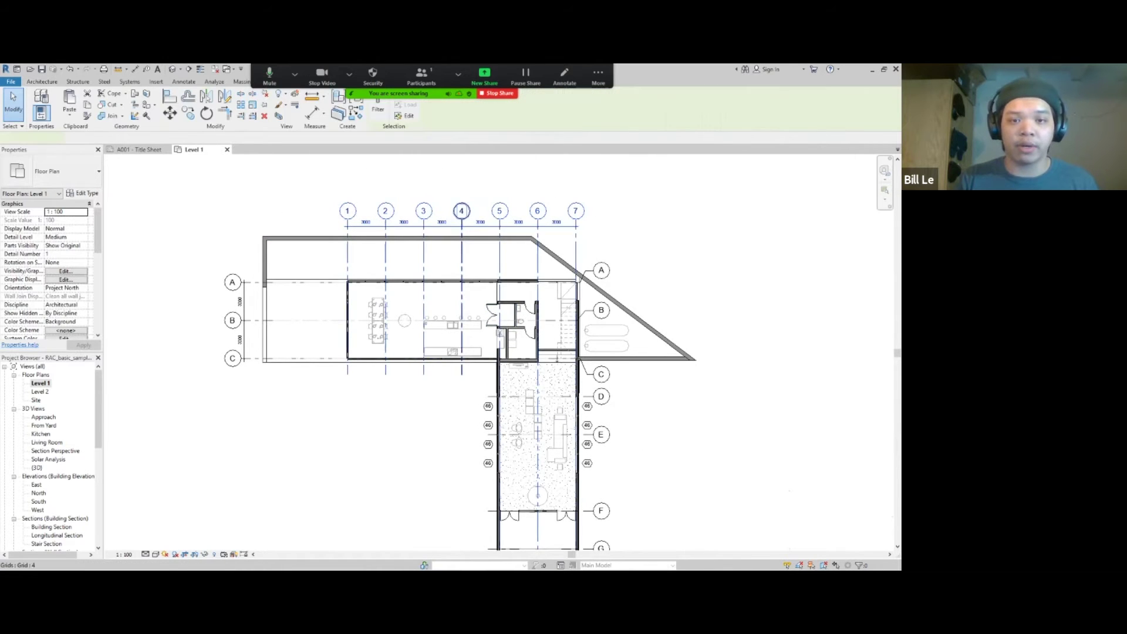
{"action": "right_click", "coordinate": [488, 216]}
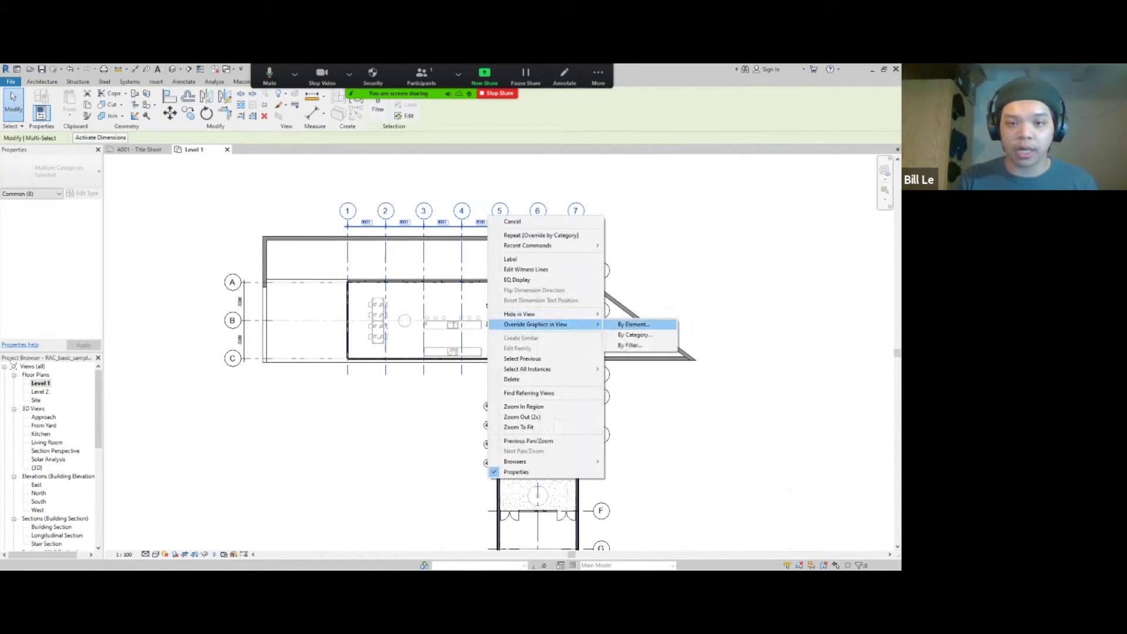
{"action": "mouse_move", "coordinate": [590, 314]}
{"action": "left_click", "coordinate": [629, 324]}
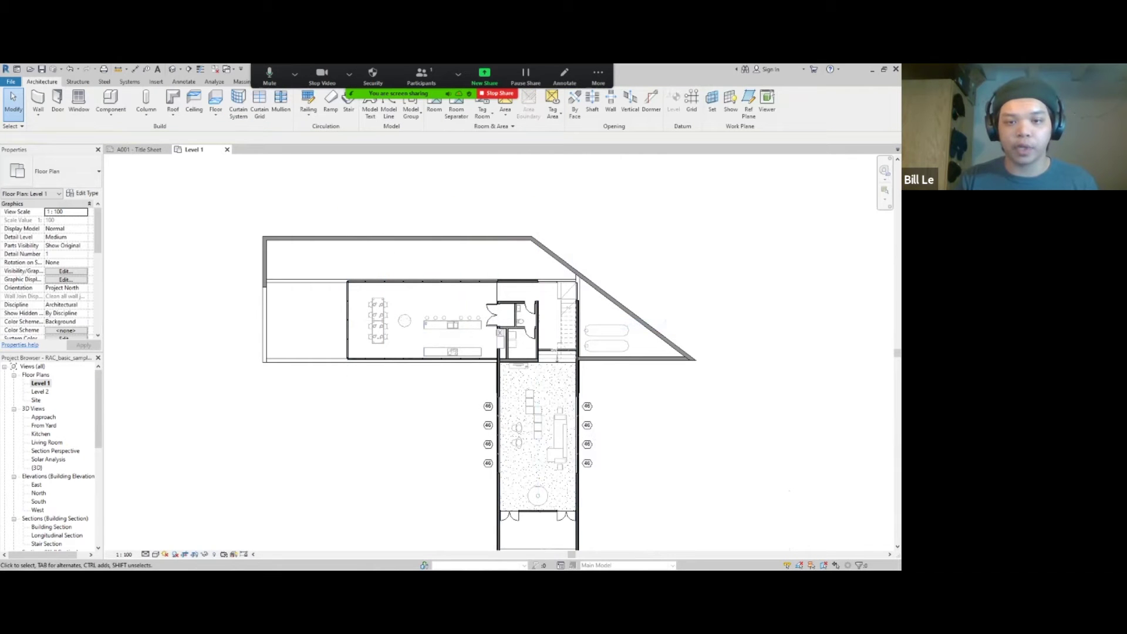
Hide the window tag category in the Level 1 plan, starting from the tags beside the living room
{"action": "scroll", "coordinate": [629, 476], "scroll_direction": "up", "scroll_amount": 4}
{"action": "left_click_drag", "start_coordinate": [634, 510], "coordinate": [535, 317]}
{"action": "right_click", "coordinate": [558, 342]}
{"action": "mouse_move", "coordinate": [593, 398]}
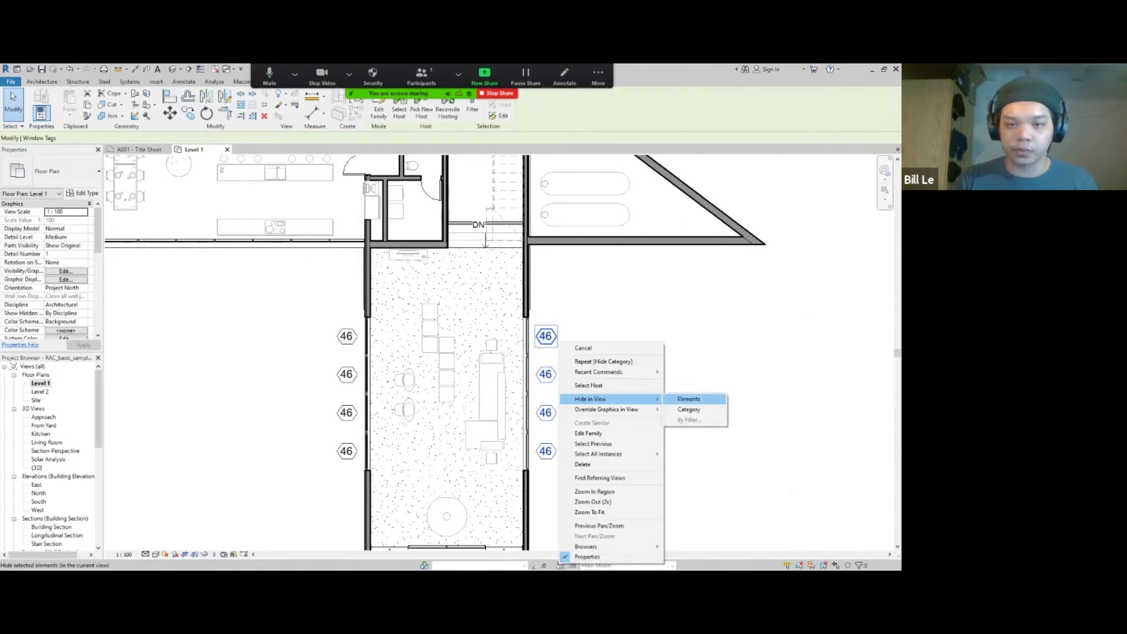
{"action": "left_click", "coordinate": [690, 409]}
{"action": "scroll", "coordinate": [546, 353], "scroll_direction": "down", "scroll_amount": 5}
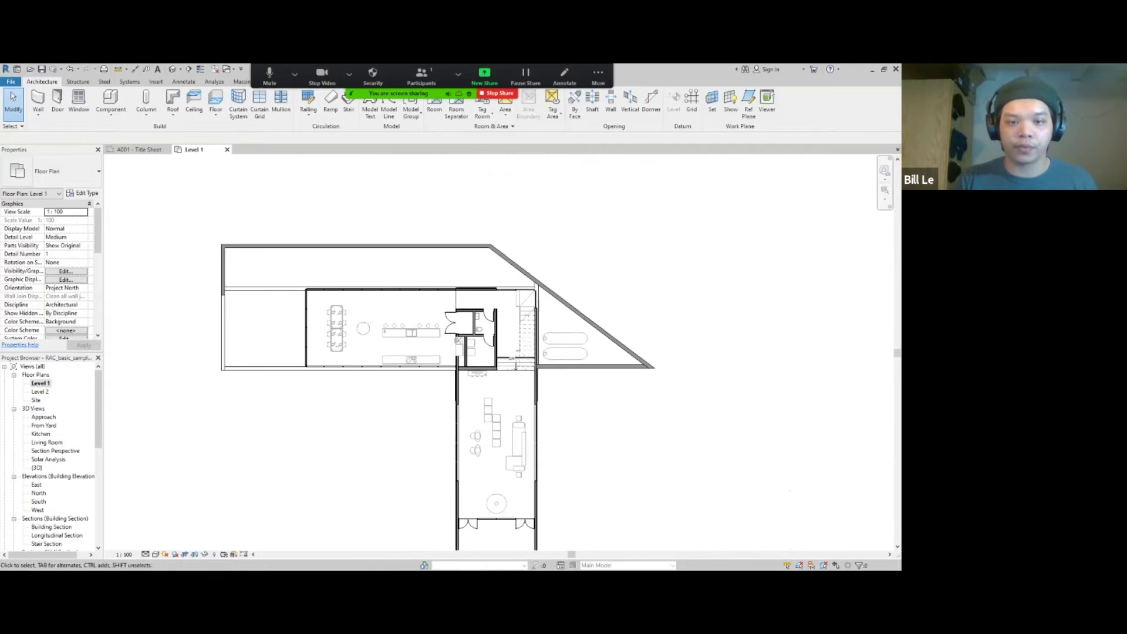
{"action": "scroll", "coordinate": [555, 507], "scroll_direction": "up", "scroll_amount": 2}
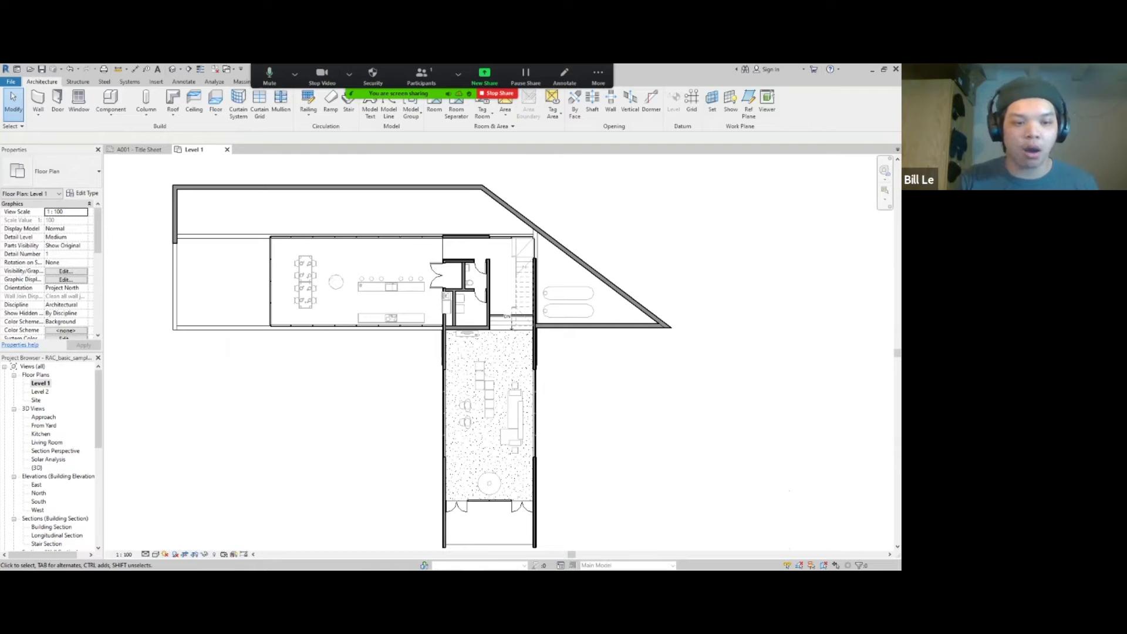
Check the One Day Solar Study preset in the sun settings and cancel without changes
{"action": "left_click", "coordinate": [166, 554]}
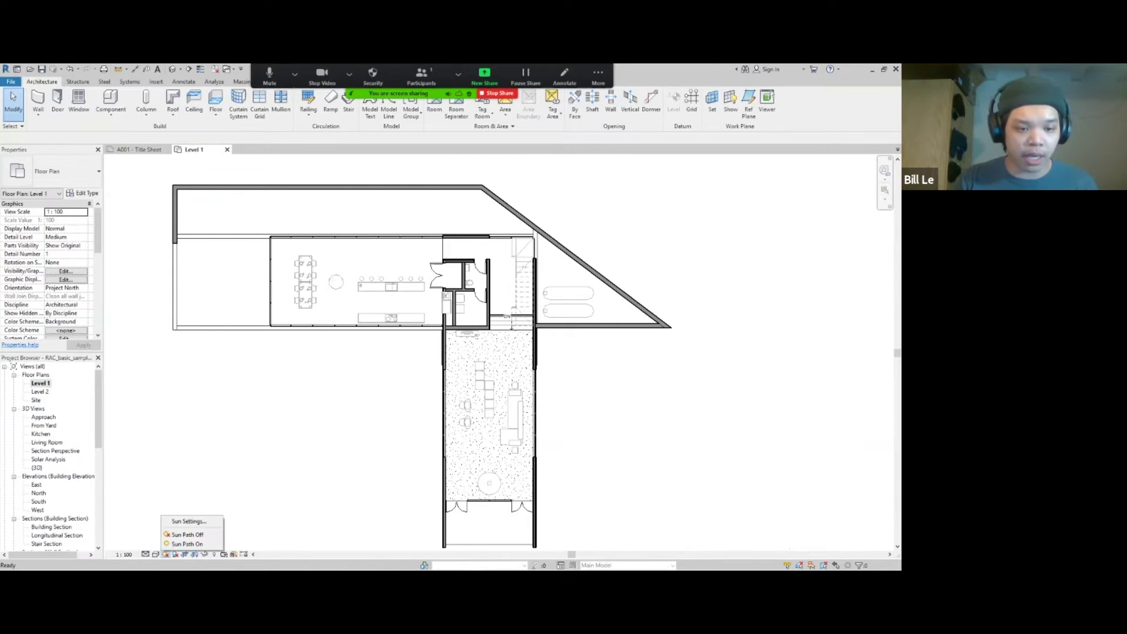
{"action": "left_click", "coordinate": [188, 535]}
{"action": "left_click", "coordinate": [167, 554]}
{"action": "left_click", "coordinate": [188, 521]}
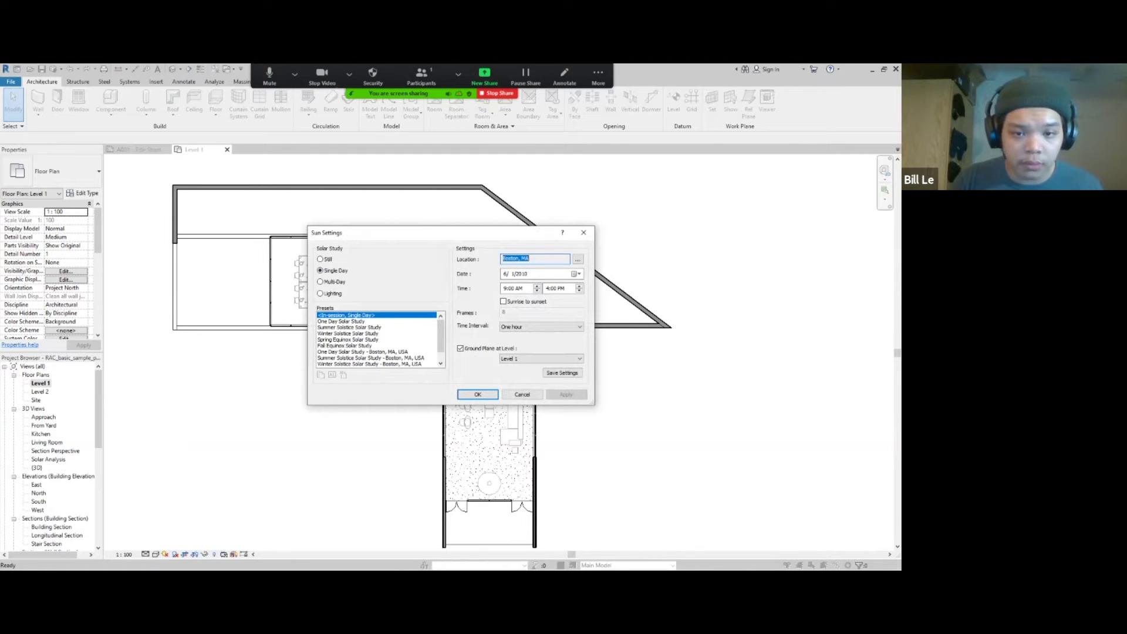
{"action": "left_click", "coordinate": [349, 327]}
{"action": "left_click", "coordinate": [341, 322]}
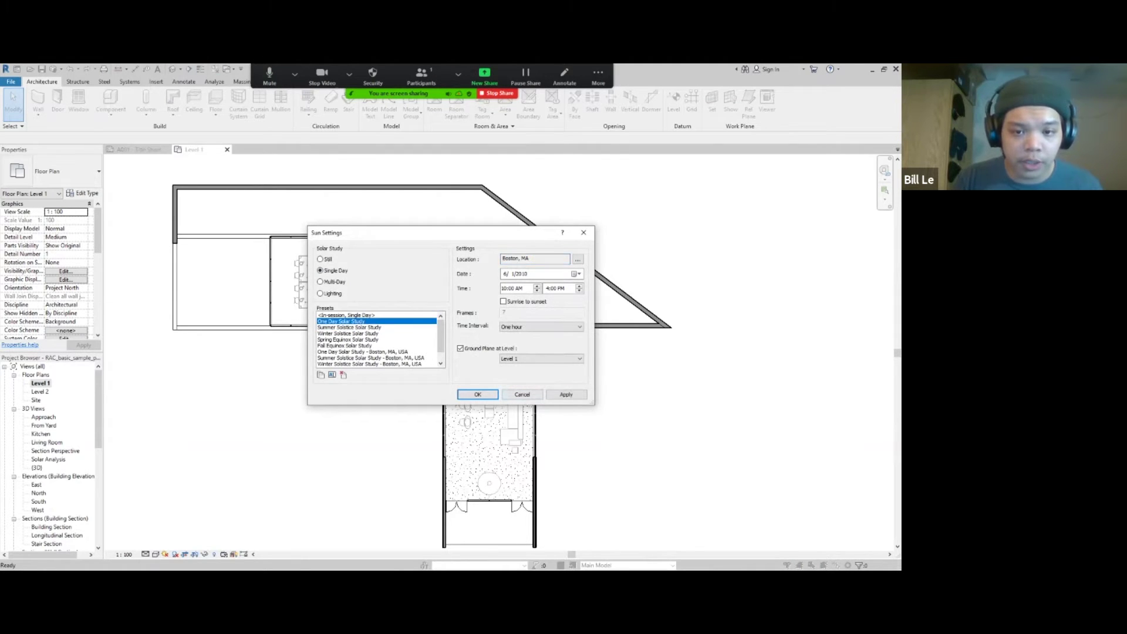
{"action": "left_click", "coordinate": [521, 394]}
Turn on the sun path and the shadows in the Level 1 plan
{"action": "left_click", "coordinate": [165, 554]}
{"action": "left_click", "coordinate": [182, 545]}
{"action": "scroll", "coordinate": [334, 409], "scroll_direction": "down", "scroll_amount": 2}
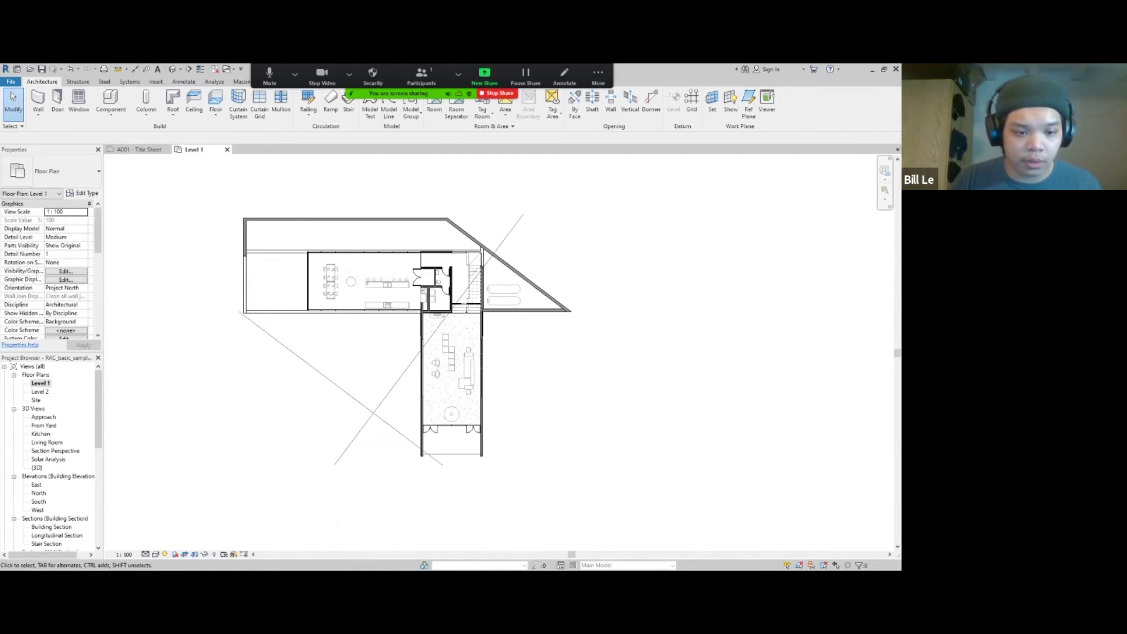
{"action": "scroll", "coordinate": [195, 542], "scroll_direction": "up", "scroll_amount": 1}
{"action": "left_click", "coordinate": [175, 555]}
{"action": "middle_click_drag", "start_coordinate": [502, 294], "coordinate": [447, 410]}
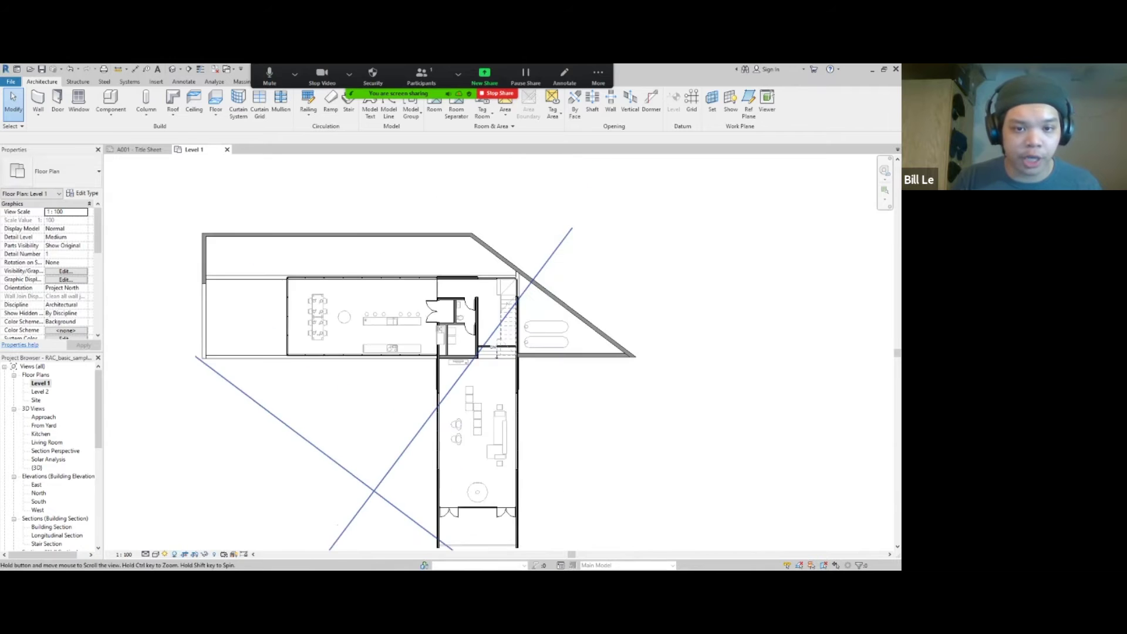
Turn off the sun path, and switch the shadows off and back on to compare the plan
{"action": "left_click", "coordinate": [165, 554]}
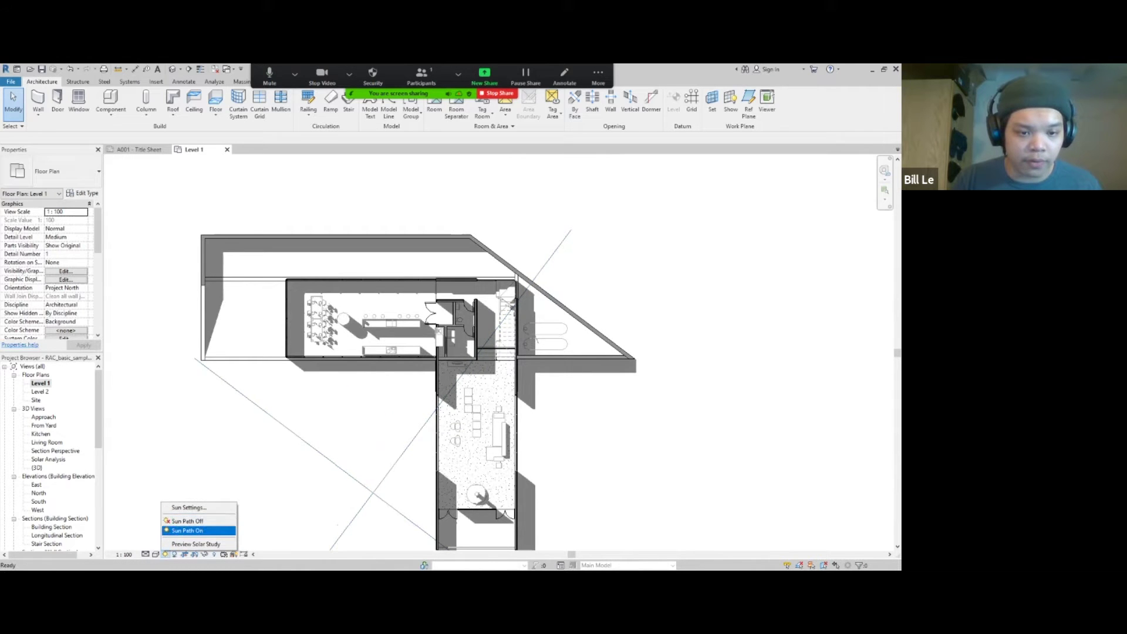
{"action": "left_click", "coordinate": [187, 521]}
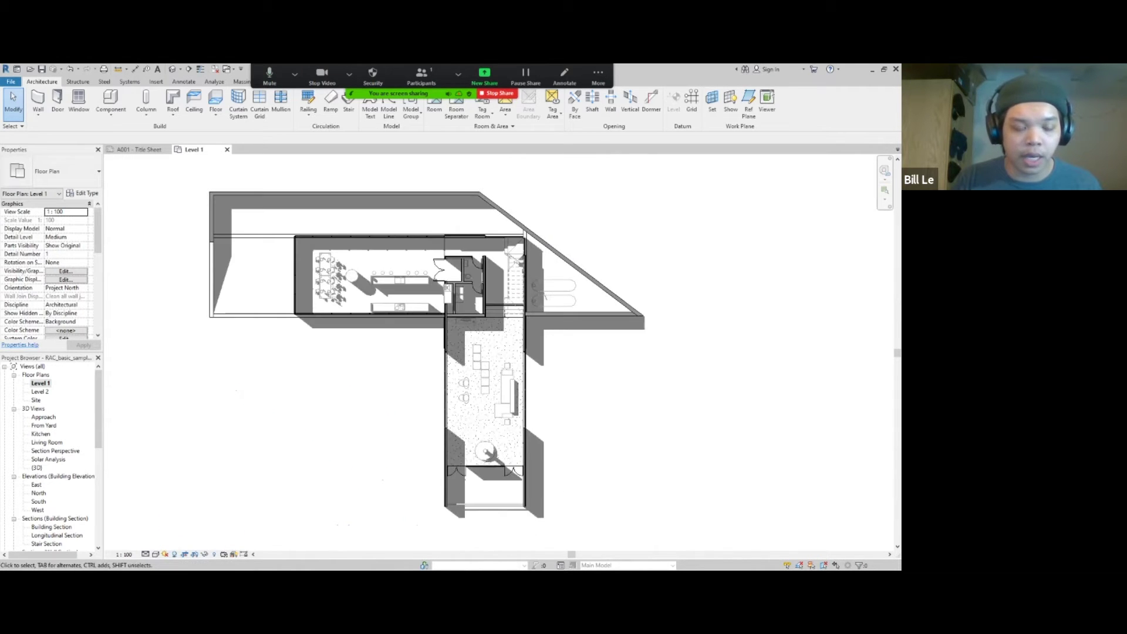
{"action": "left_click", "coordinate": [175, 554]}
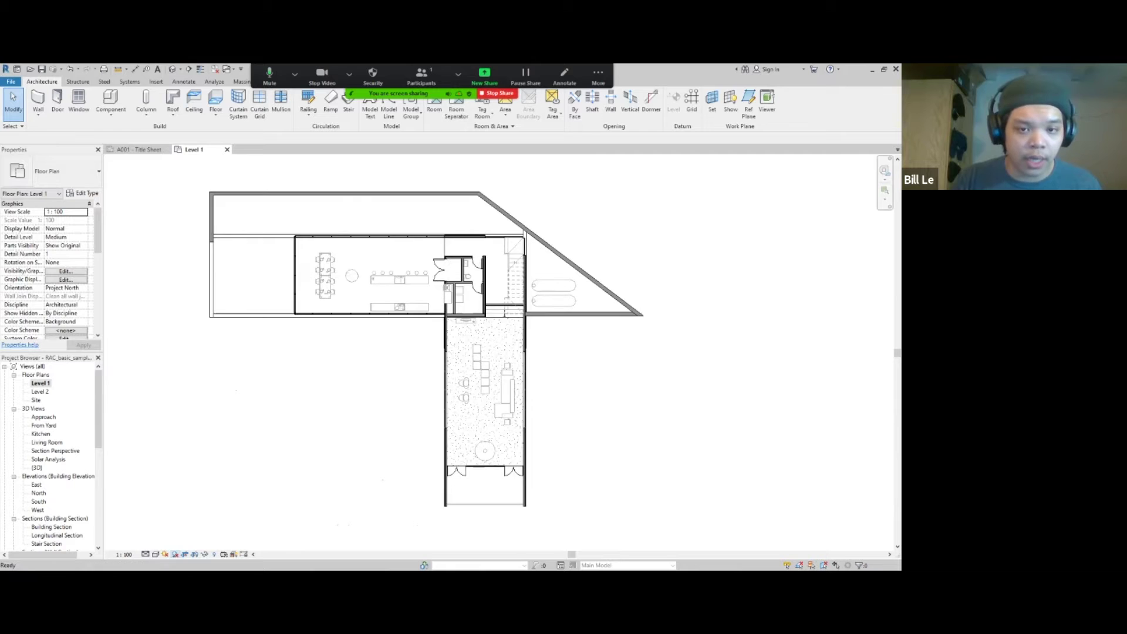
{"action": "left_click", "coordinate": [175, 555]}
Lighten the plan's shadows in the graphic display lighting options by setting Shadows to 25 and Ambient Light to 54
{"action": "left_click", "coordinate": [66, 279]}
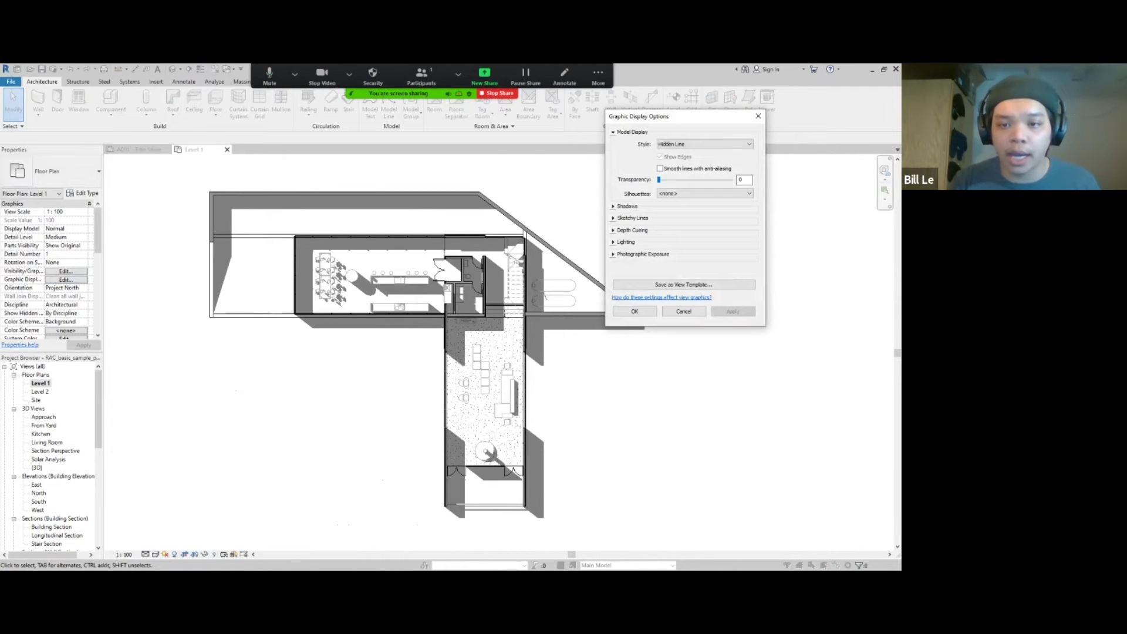
{"action": "left_click_drag", "start_coordinate": [681, 116], "coordinate": [741, 132]}
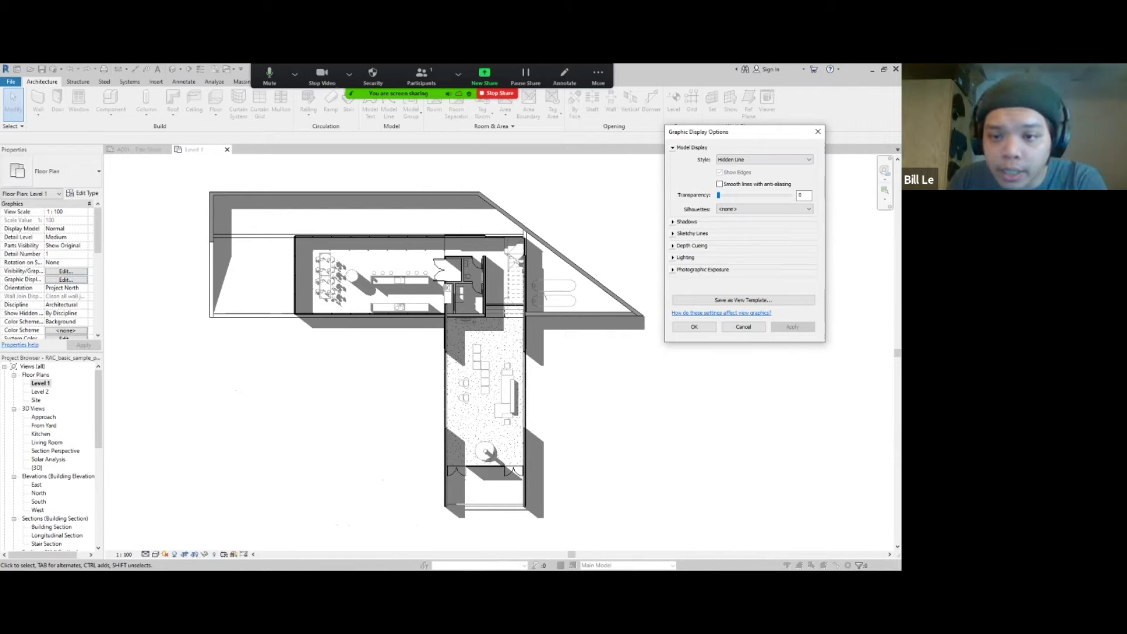
{"action": "left_click", "coordinate": [673, 258]}
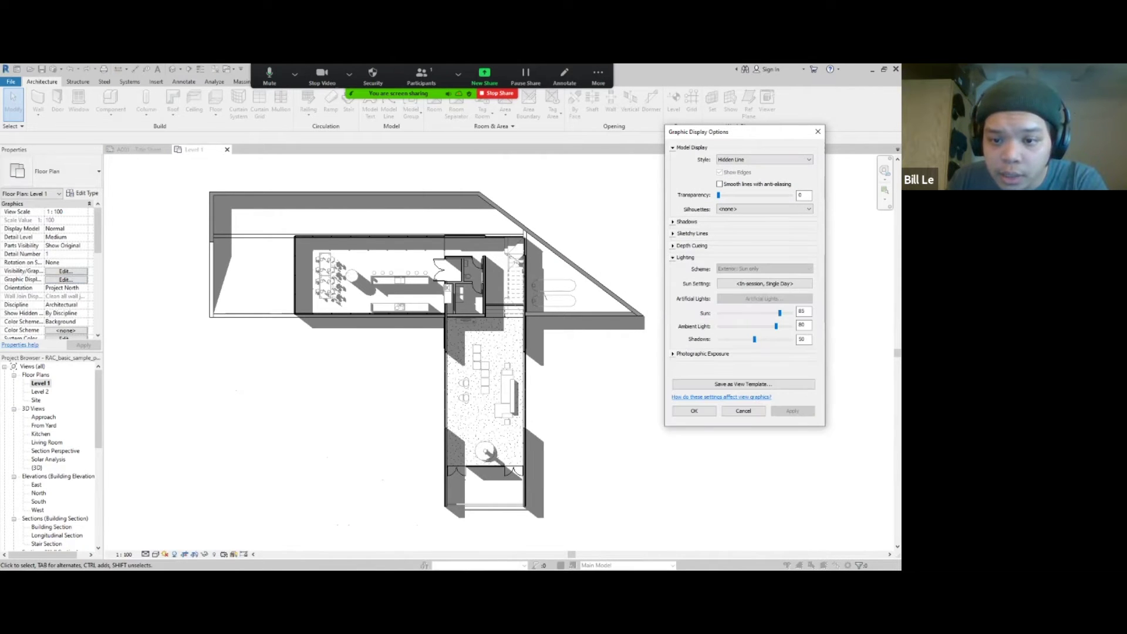
{"action": "left_click", "coordinate": [698, 354]}
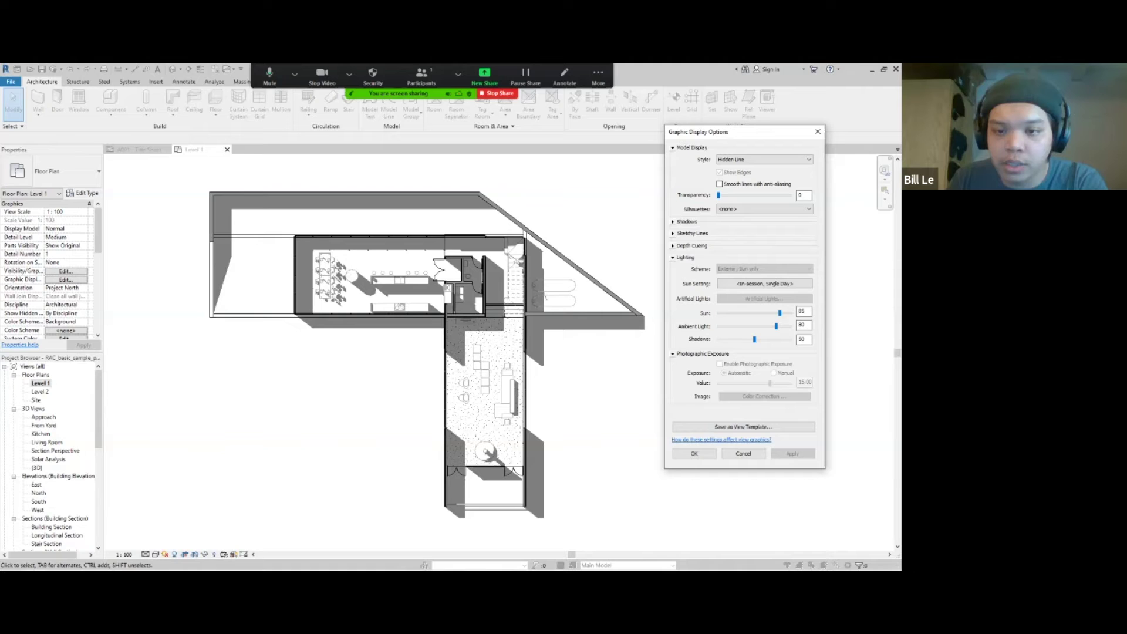
{"action": "left_click", "coordinate": [699, 353]}
{"action": "left_click", "coordinate": [755, 339]}
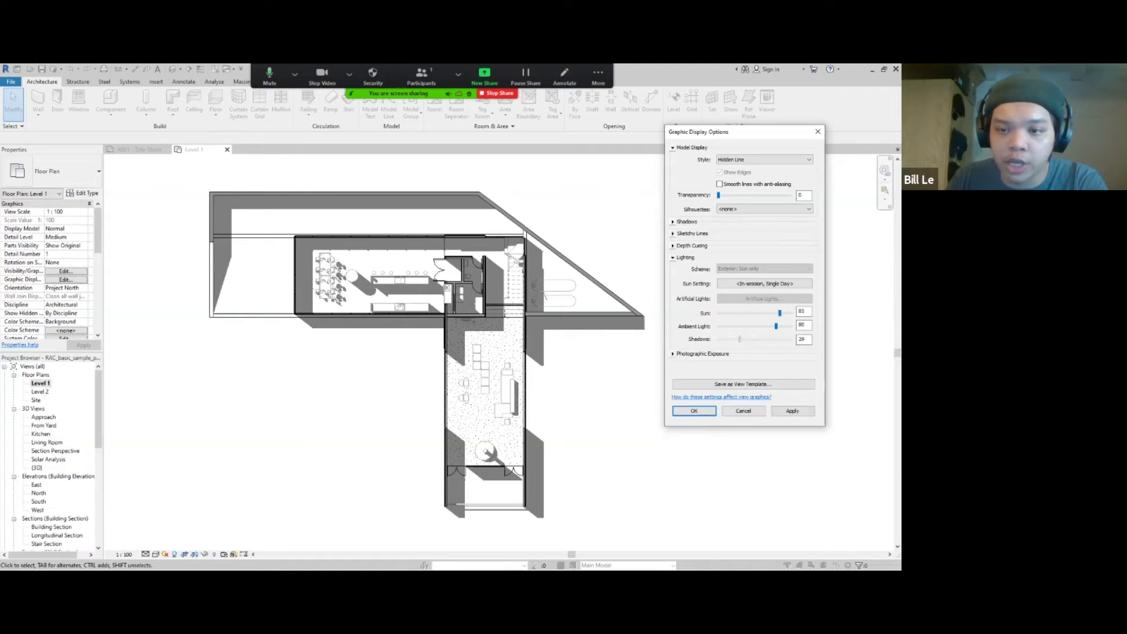
{"action": "left_click", "coordinate": [793, 411]}
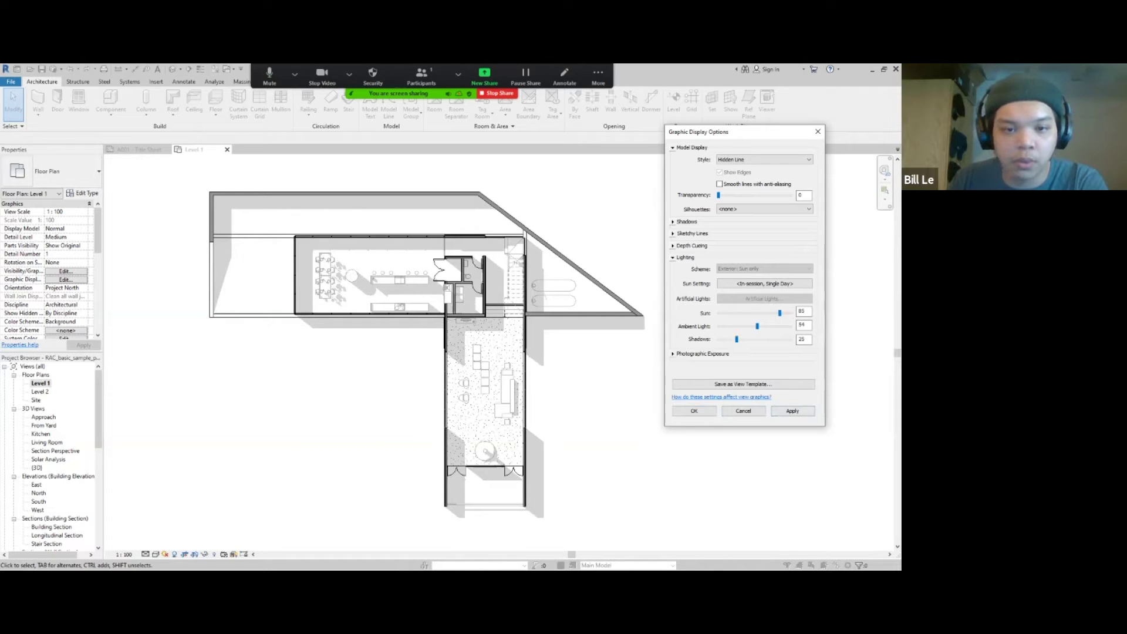
{"action": "left_click", "coordinate": [792, 411]}
{"action": "left_click", "coordinate": [693, 410]}
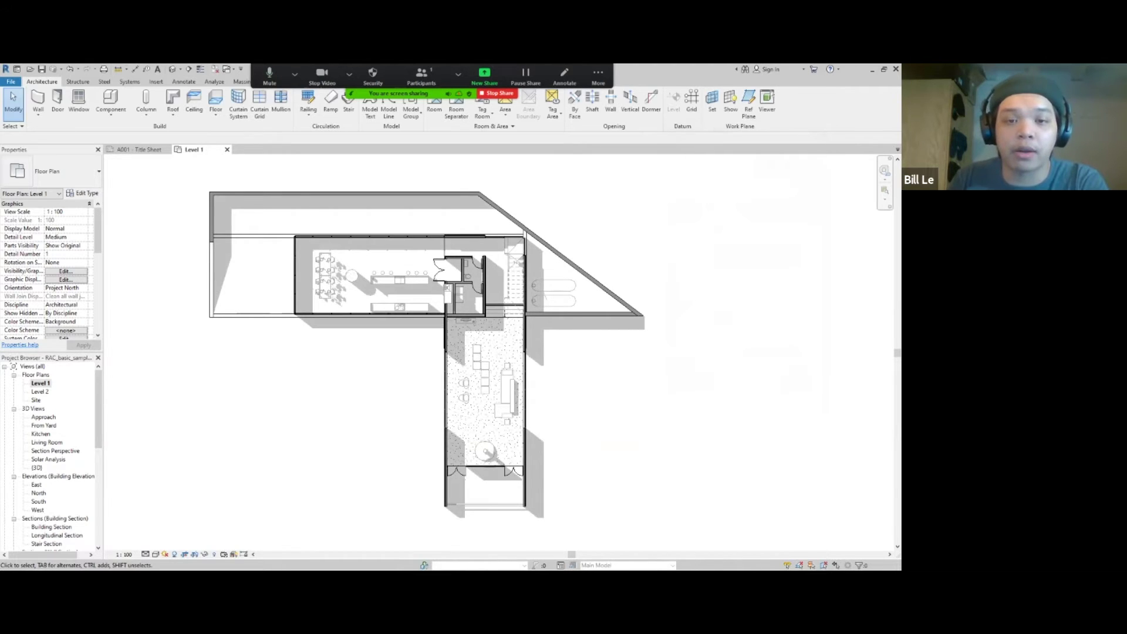
Open the West building elevation and bring the whole facade with its grids and levels into view
{"action": "scroll", "coordinate": [373, 293], "scroll_direction": "up", "scroll_amount": 3}
{"action": "scroll", "coordinate": [455, 401], "scroll_direction": "down", "scroll_amount": 2}
{"action": "middle_click_drag", "start_coordinate": [451, 413], "coordinate": [474, 394]}
{"action": "scroll", "coordinate": [420, 359], "scroll_direction": "down", "scroll_amount": 1}
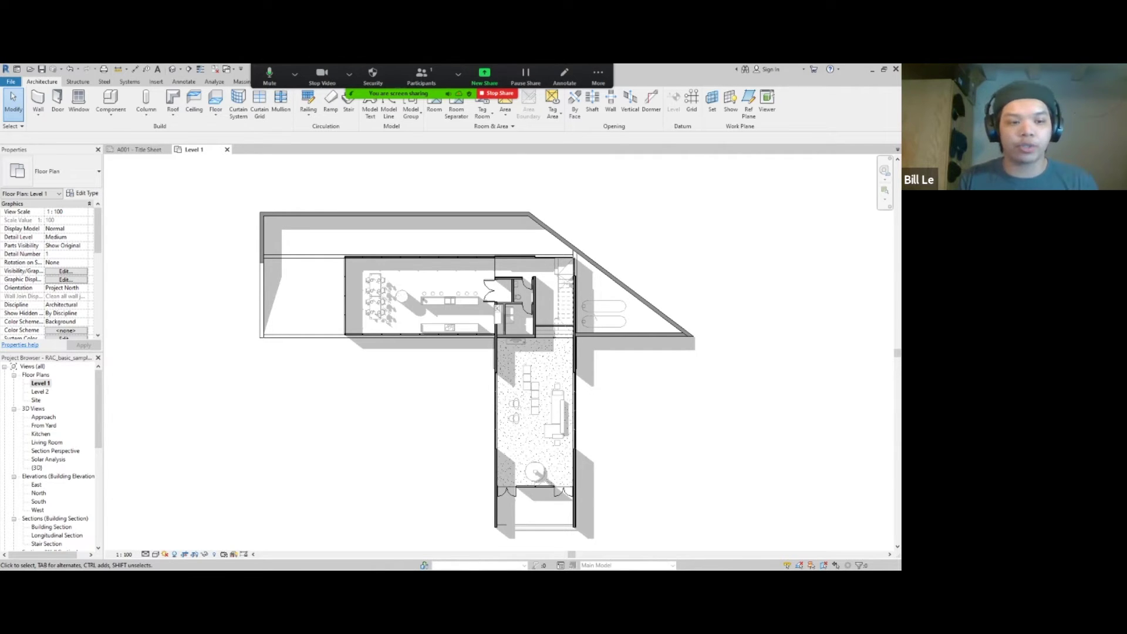
{"action": "double_click", "coordinate": [38, 510]}
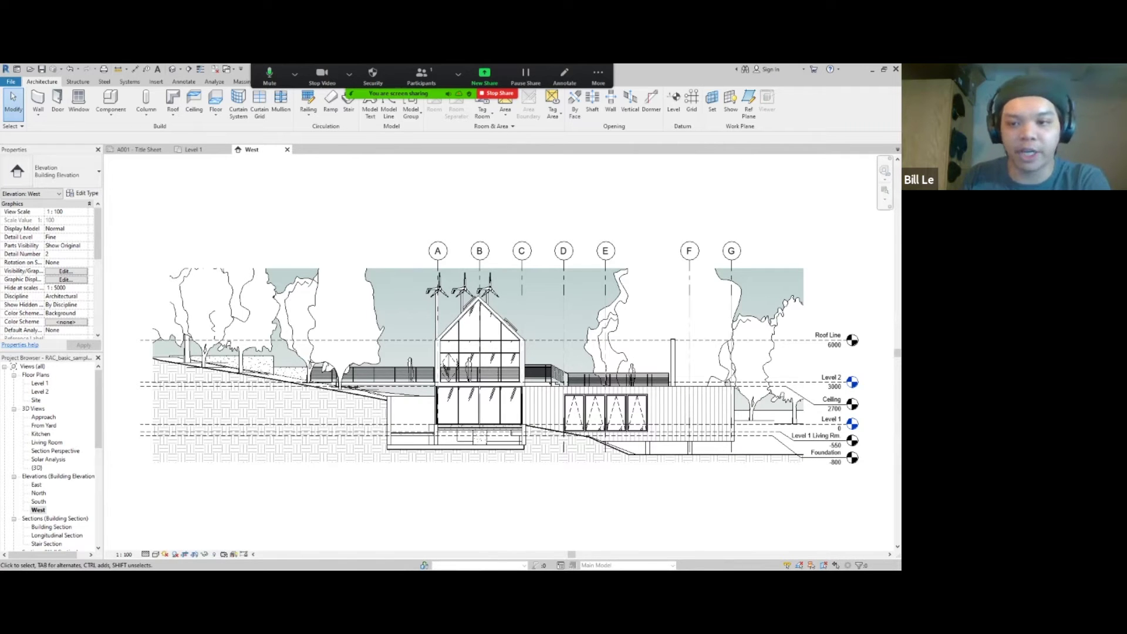
{"action": "scroll", "coordinate": [479, 397], "scroll_direction": "down", "scroll_amount": 1}
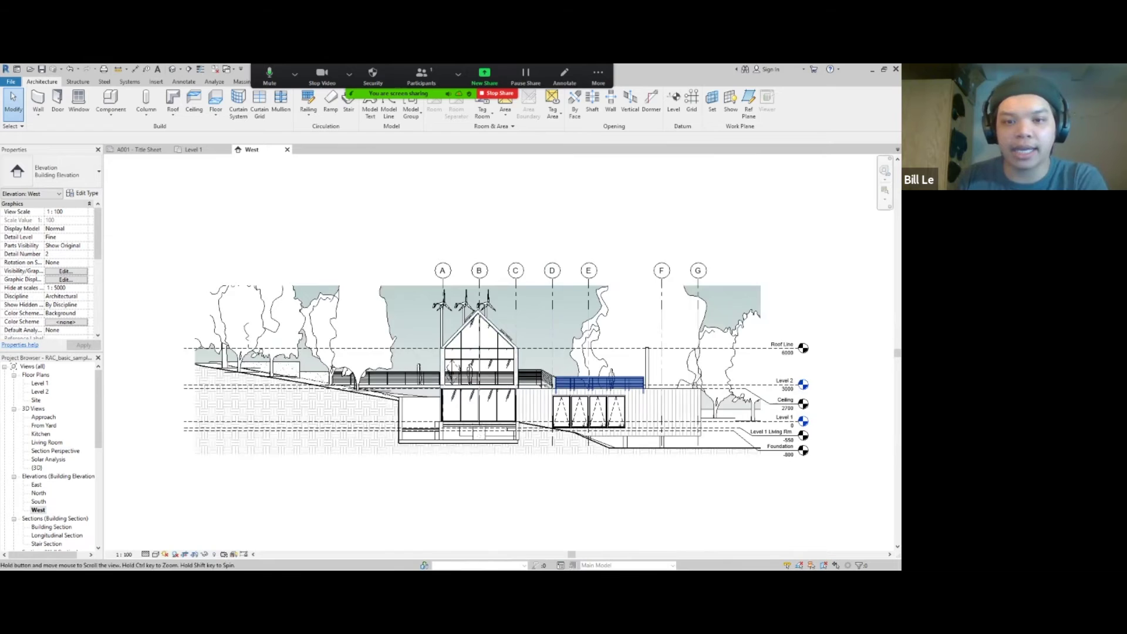
{"action": "middle_click_drag", "start_coordinate": [614, 379], "coordinate": [546, 398]}
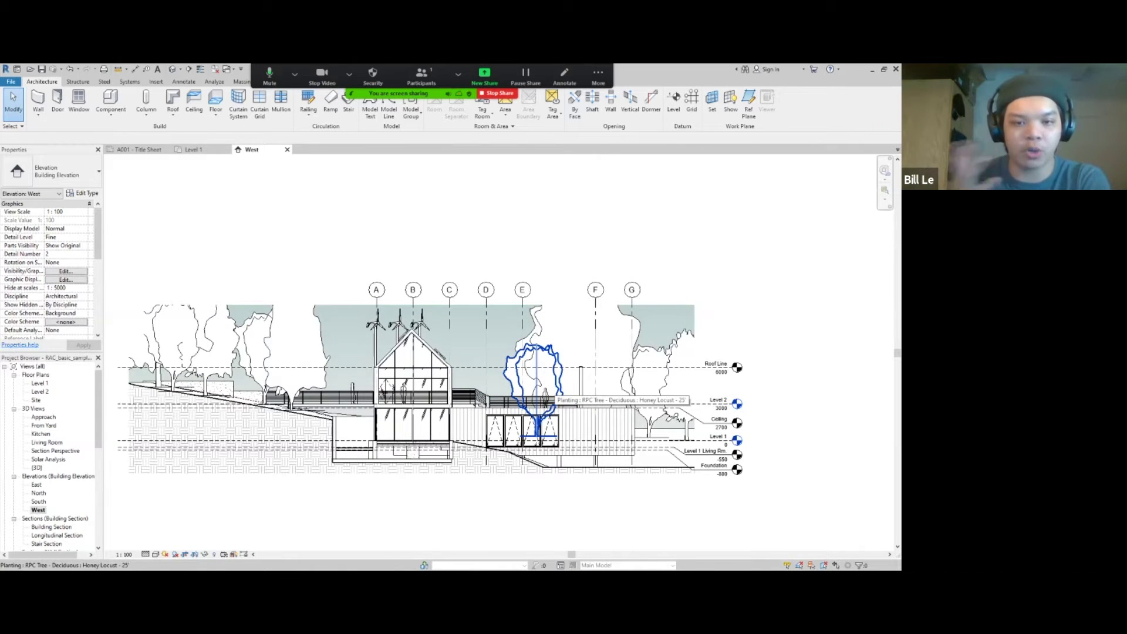
{"action": "left_click_drag", "start_coordinate": [673, 291], "coordinate": [650, 252]}
{"action": "left_click_drag", "start_coordinate": [557, 260], "coordinate": [363, 287]}
{"action": "right_click", "coordinate": [394, 291]}
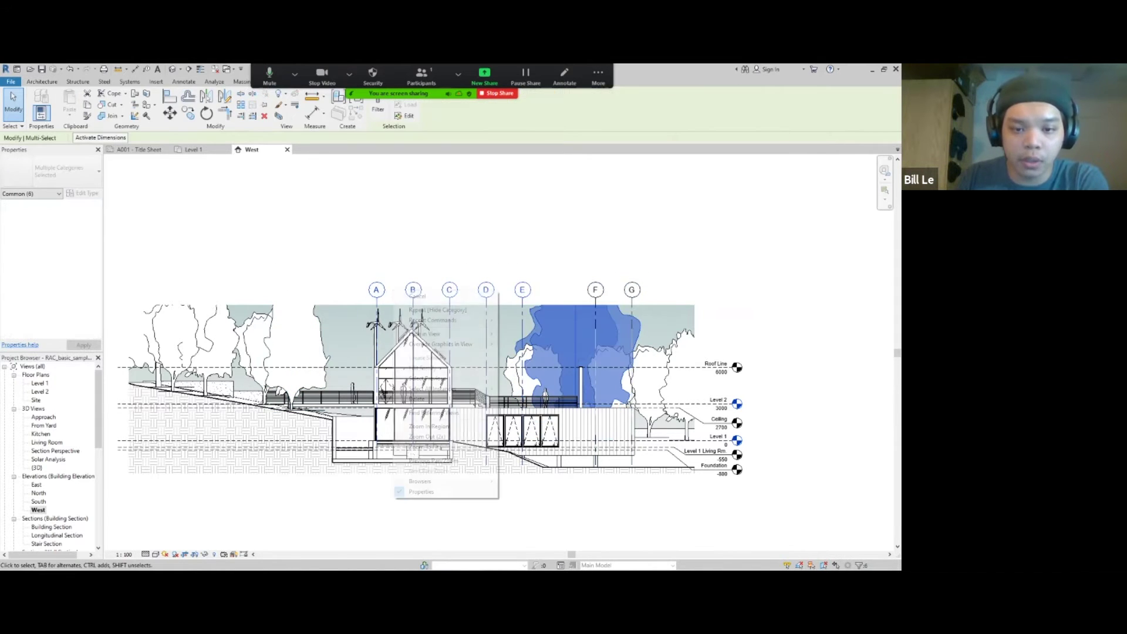
{"action": "mouse_move", "coordinate": [458, 344]}
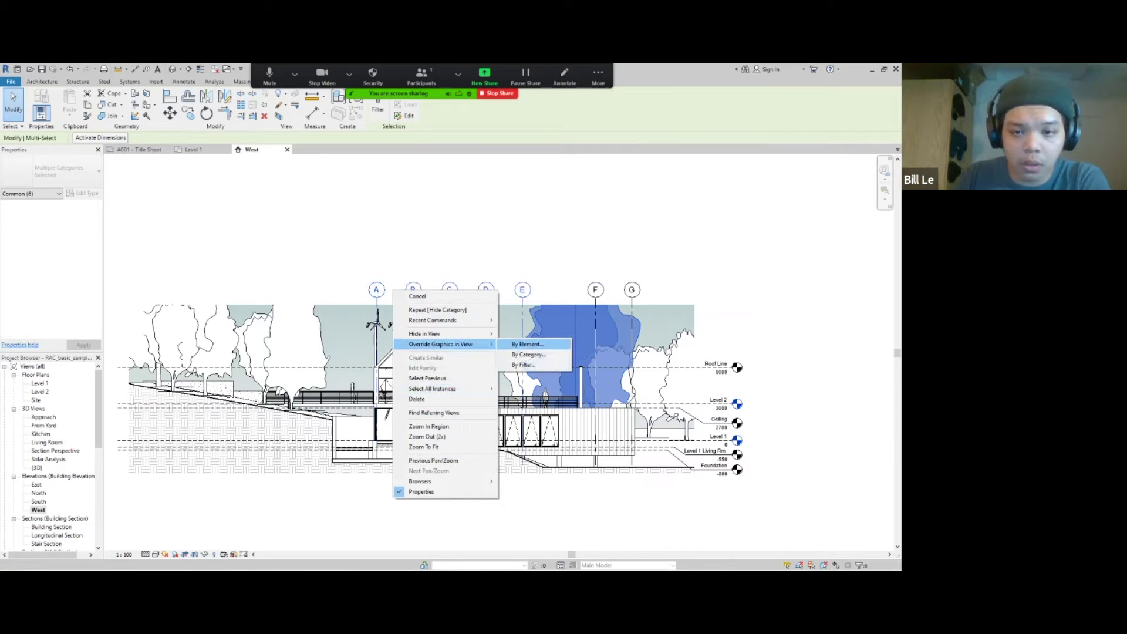
{"action": "left_click", "coordinate": [522, 345]}
{"action": "left_click", "coordinate": [631, 154]}
Hide the grid category in the West elevation, starting from grid A
{"action": "scroll", "coordinate": [400, 297], "scroll_direction": "up", "scroll_amount": 3}
{"action": "left_click", "coordinate": [352, 293]}
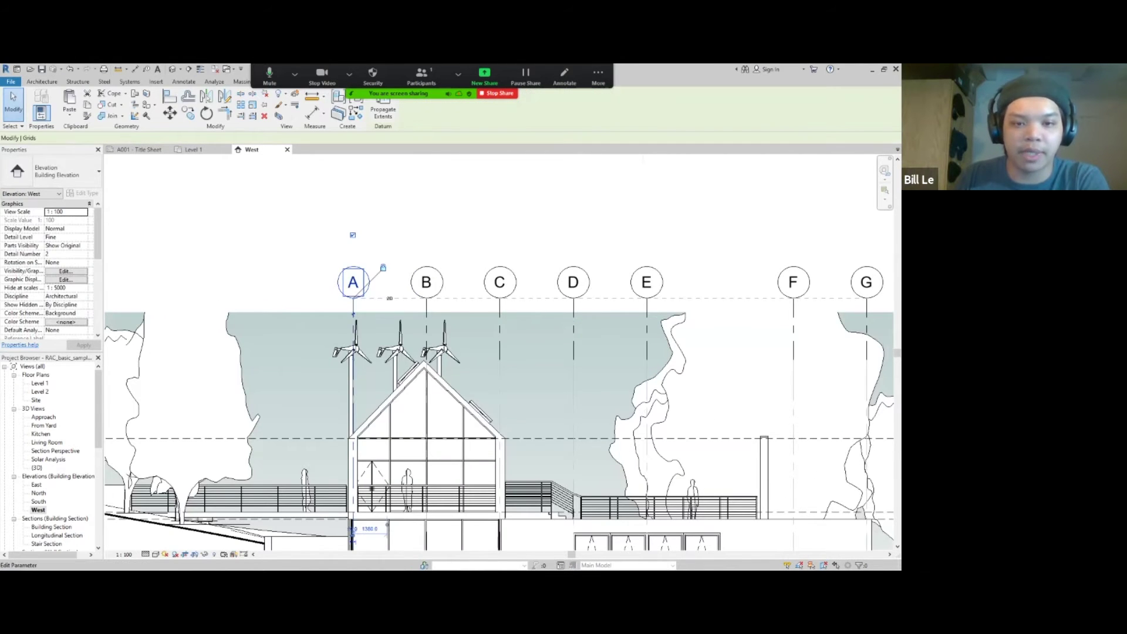
{"action": "right_click", "coordinate": [354, 290]}
{"action": "mouse_move", "coordinate": [411, 388]}
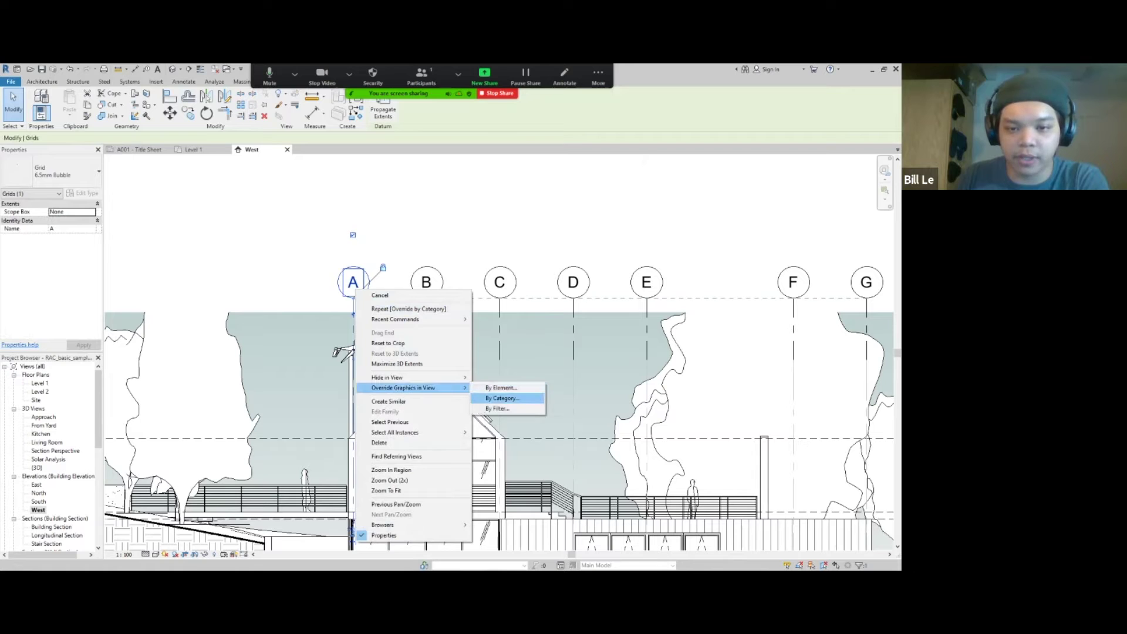
{"action": "left_click", "coordinate": [501, 398]}
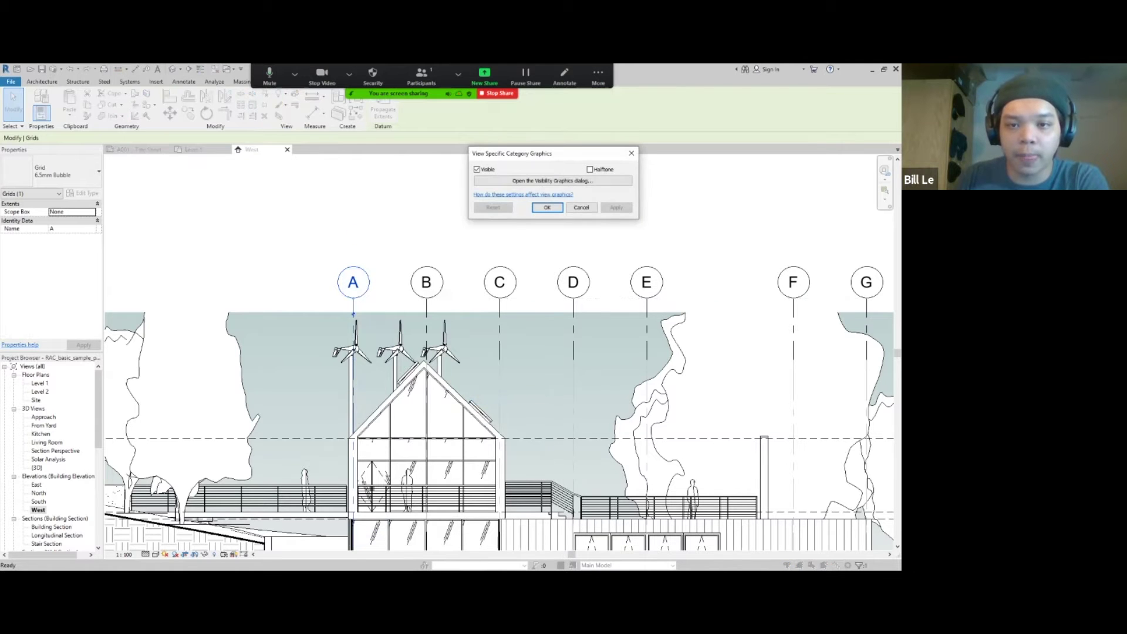
{"action": "left_click", "coordinate": [632, 154]}
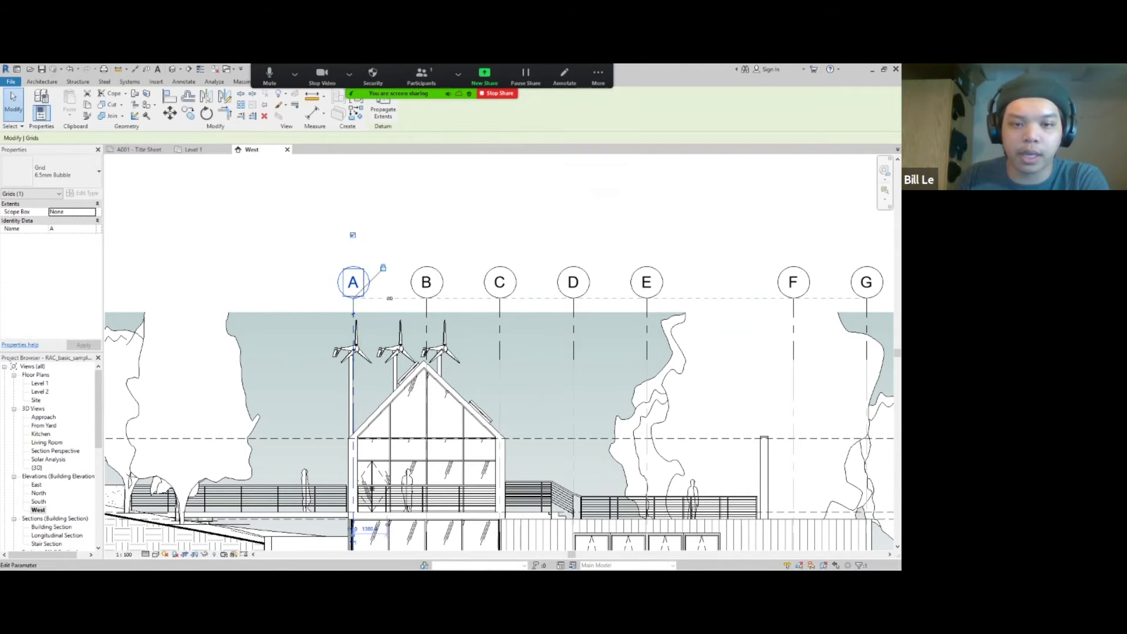
{"action": "right_click", "coordinate": [364, 287]}
{"action": "mouse_move", "coordinate": [423, 375]}
{"action": "left_click", "coordinate": [511, 384]}
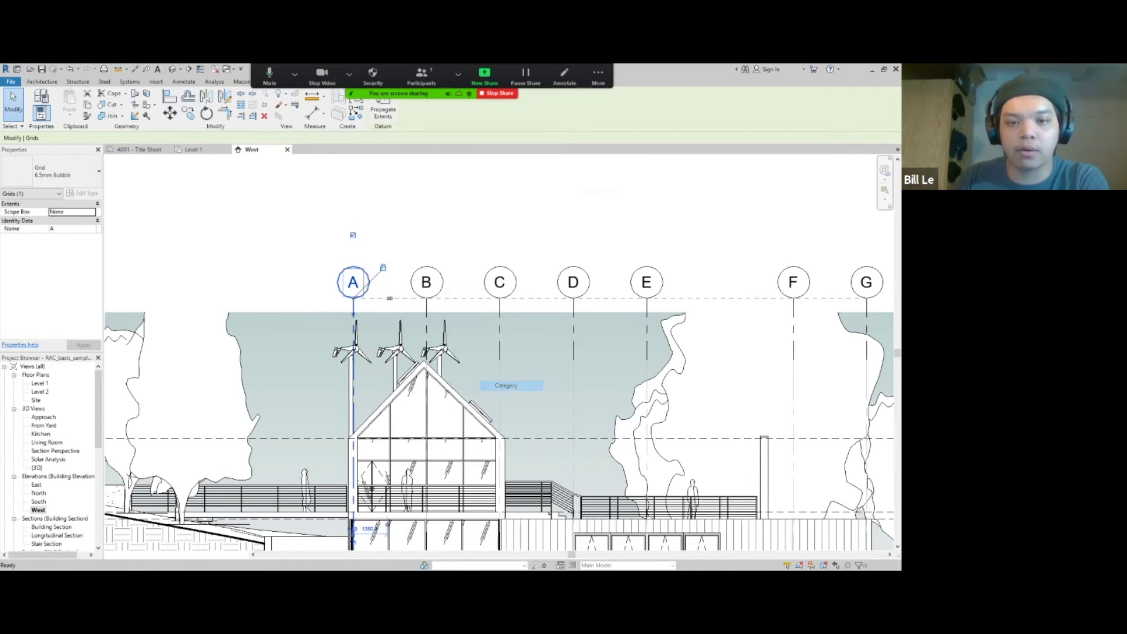
Hide the whole Levels category in the West elevation, starting from the Roof Line level
{"action": "scroll", "coordinate": [520, 346], "scroll_direction": "down", "scroll_amount": 3}
{"action": "middle_click_drag", "start_coordinate": [788, 425], "coordinate": [578, 380]}
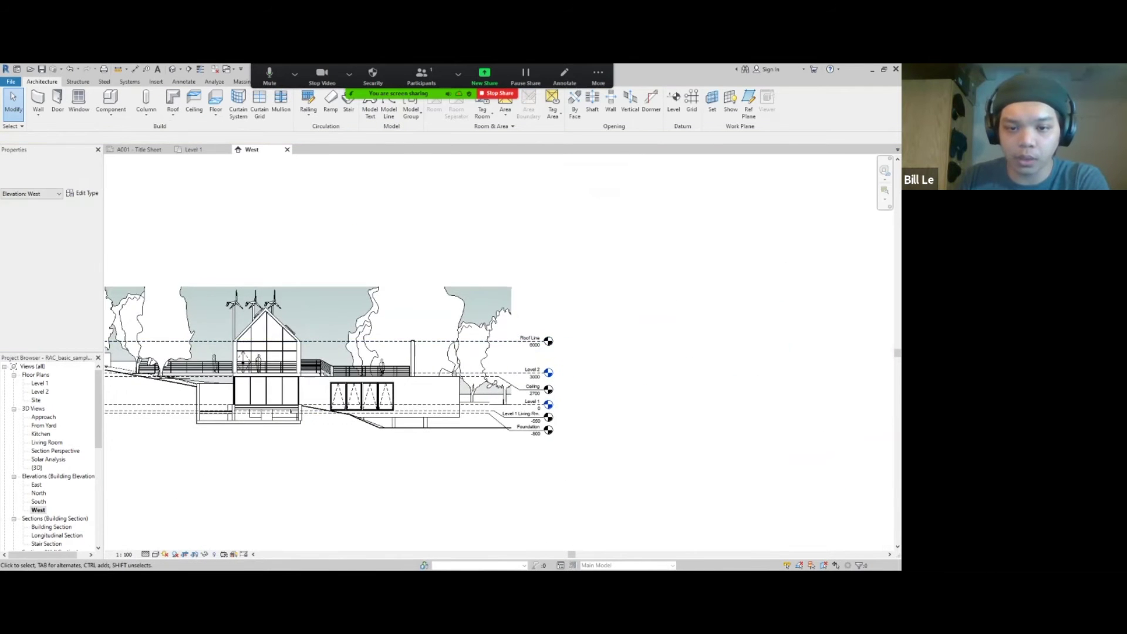
{"action": "scroll", "coordinate": [578, 381], "scroll_direction": "up", "scroll_amount": 1}
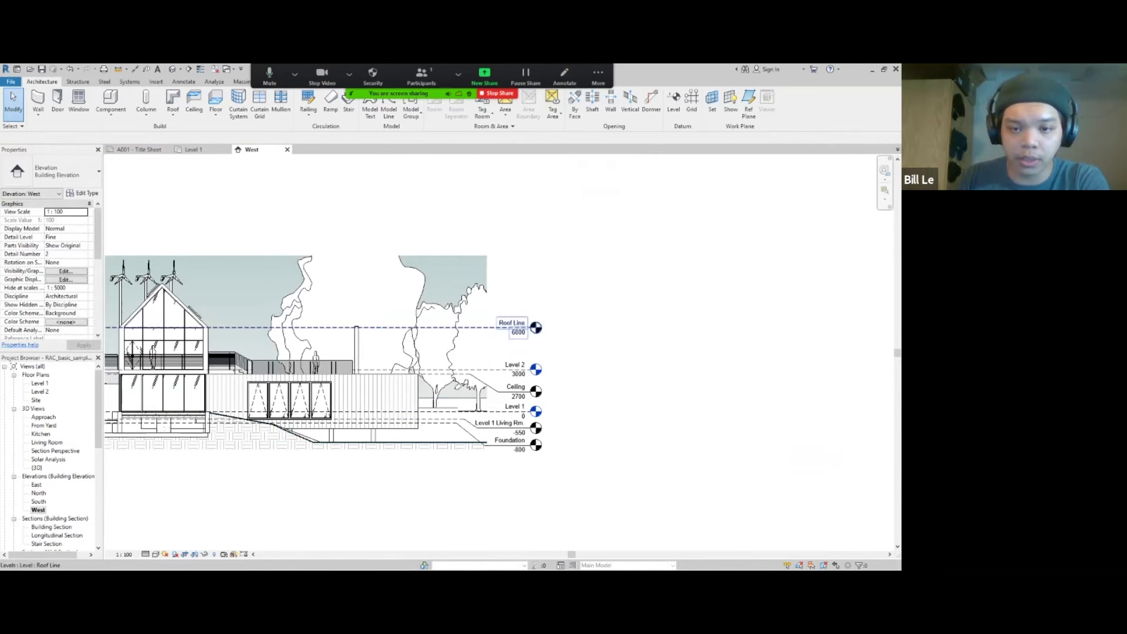
{"action": "left_click", "coordinate": [522, 328]}
{"action": "right_click", "coordinate": [537, 309]}
{"action": "mouse_move", "coordinate": [572, 406]}
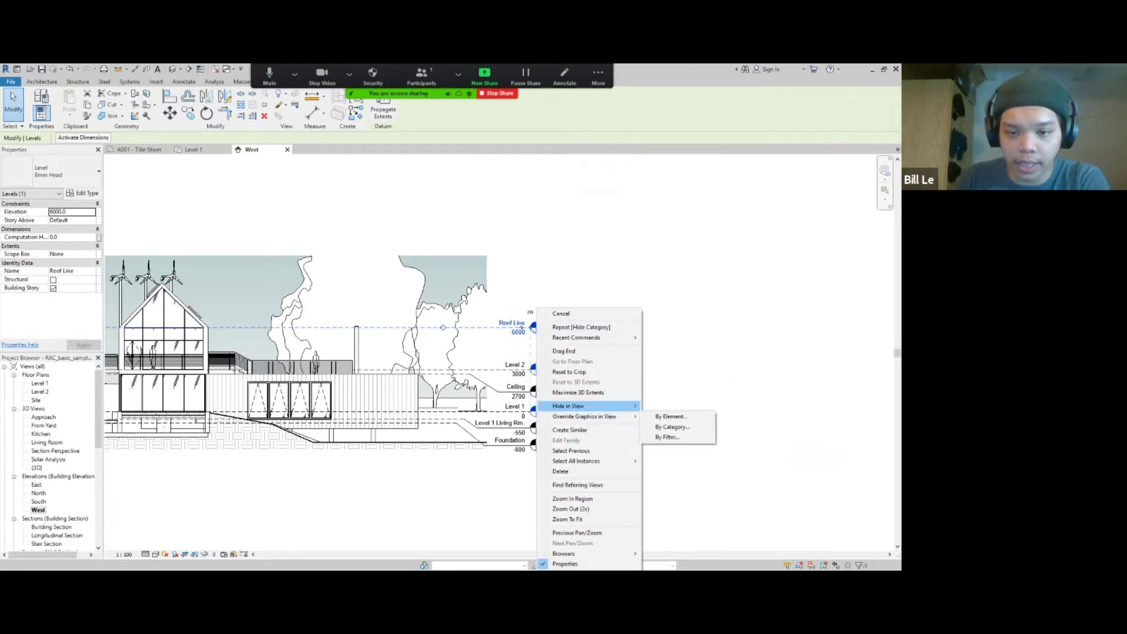
{"action": "left_click", "coordinate": [667, 416]}
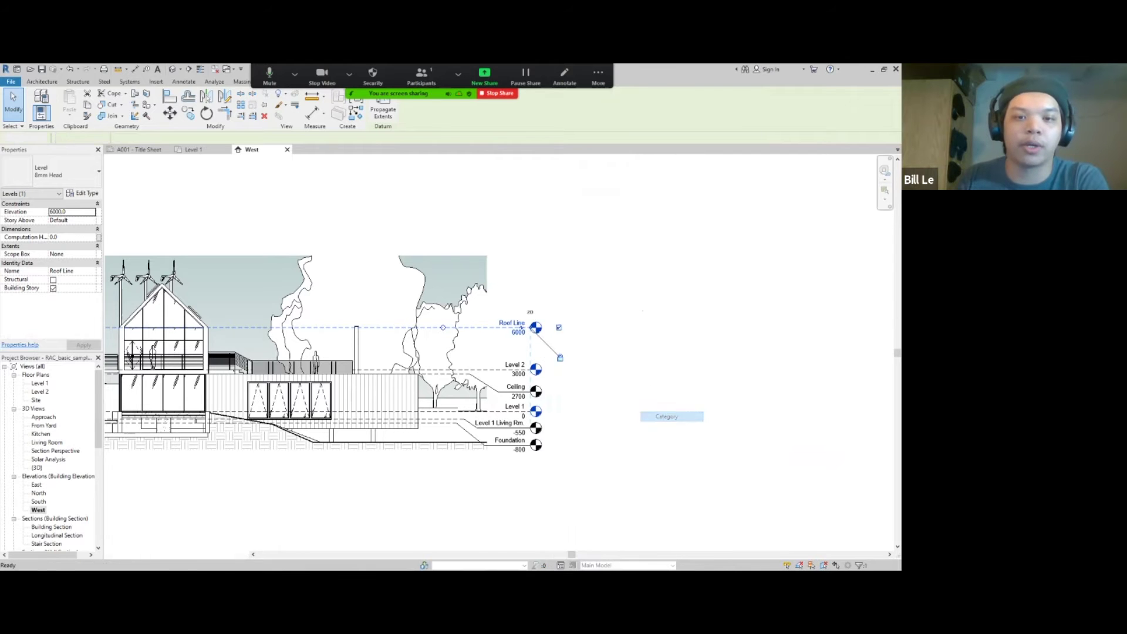
Reveal the hidden elements, extend the crop region's upper edge above the tree crowns, and turn the reveal mode off
{"action": "scroll", "coordinate": [446, 375], "scroll_direction": "down", "scroll_amount": 2}
{"action": "middle_click_drag", "start_coordinate": [236, 328], "coordinate": [373, 301]}
{"action": "scroll", "coordinate": [373, 301], "scroll_direction": "up", "scroll_amount": 2}
{"action": "middle_click_drag", "start_coordinate": [623, 334], "coordinate": [583, 350]}
{"action": "scroll", "coordinate": [467, 329], "scroll_direction": "up", "scroll_amount": 1}
{"action": "scroll", "coordinate": [466, 329], "scroll_direction": "down", "scroll_amount": 1}
{"action": "middle_click_drag", "start_coordinate": [466, 329], "coordinate": [474, 351]}
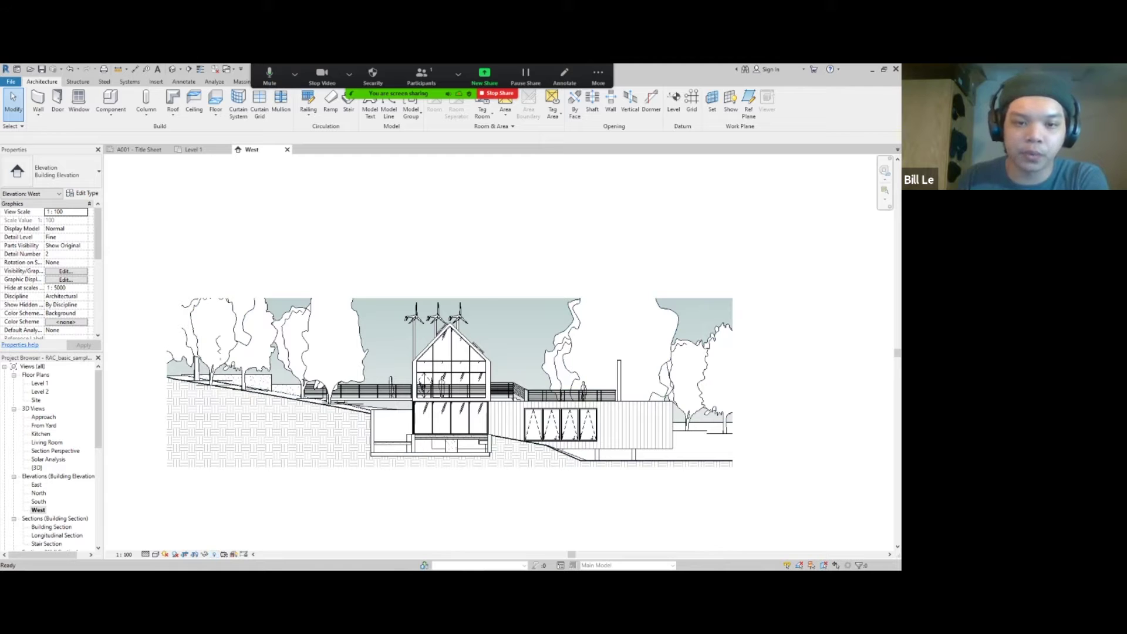
{"action": "left_click", "coordinate": [214, 554]}
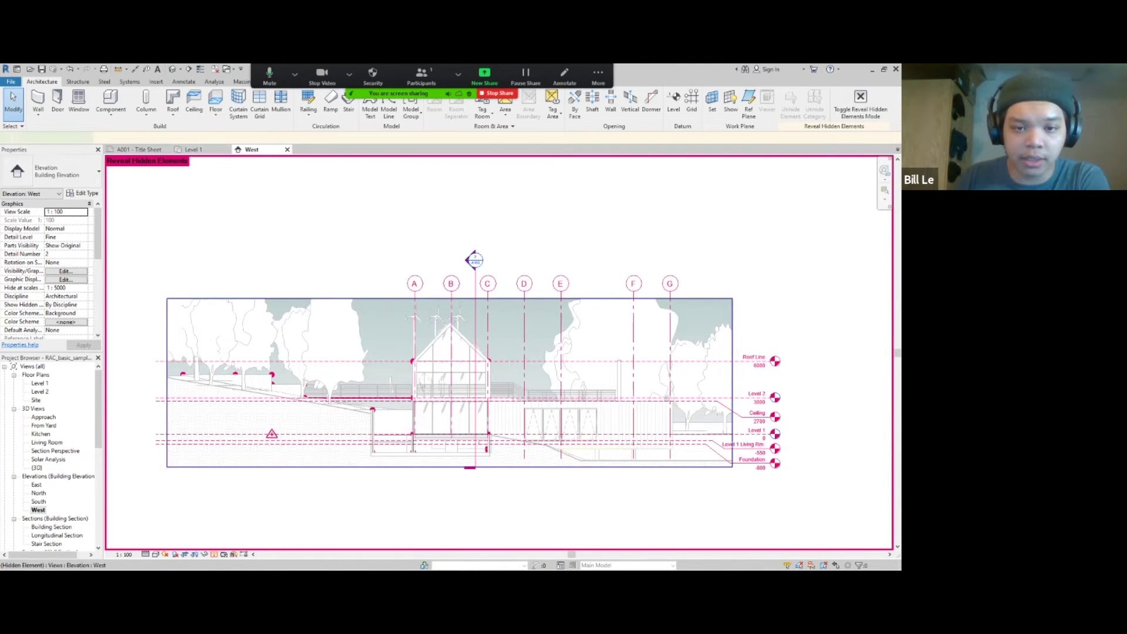
{"action": "left_click", "coordinate": [462, 299]}
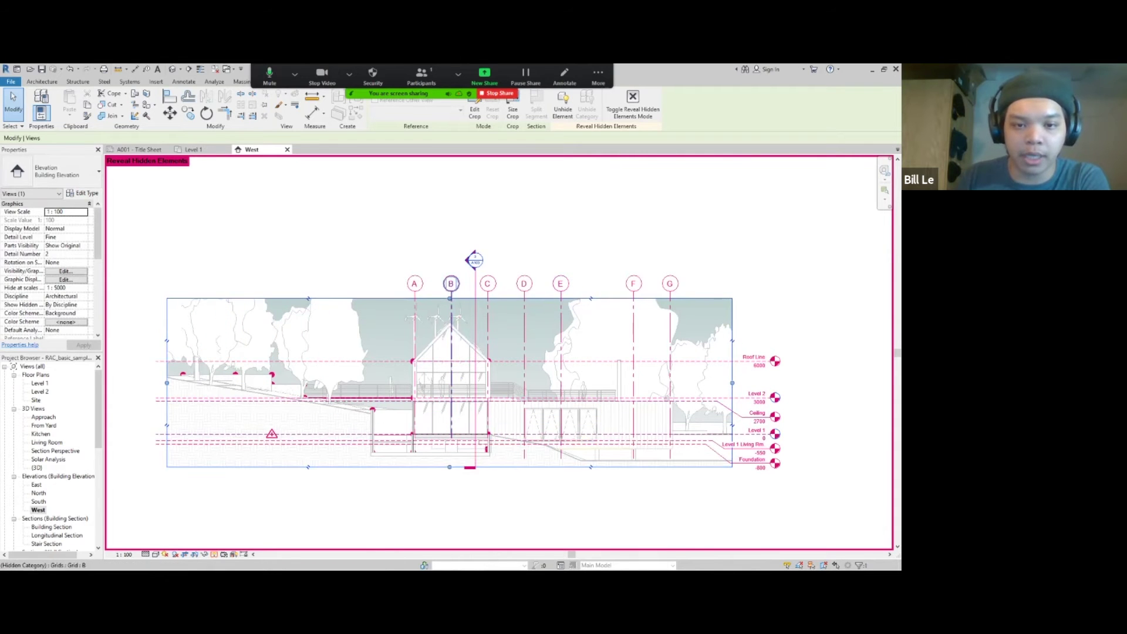
{"action": "left_click_drag", "start_coordinate": [450, 299], "coordinate": [450, 203]}
{"action": "key", "text": "Escape"}
{"action": "key", "text": "Escape"}
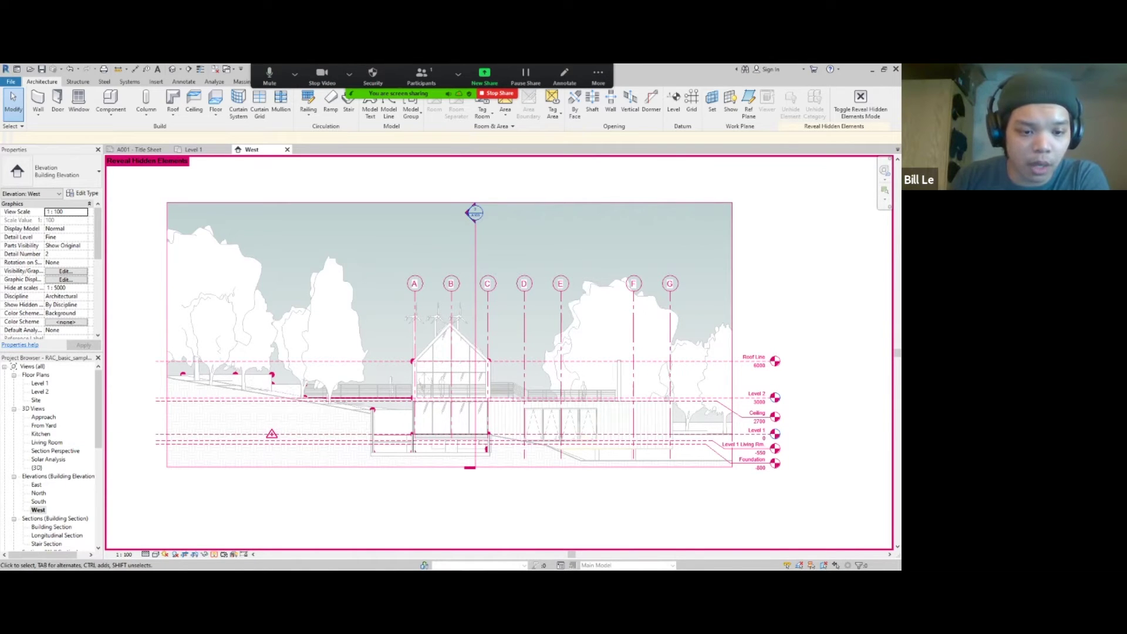
{"action": "key", "text": "r"}
{"action": "key", "text": "h"}
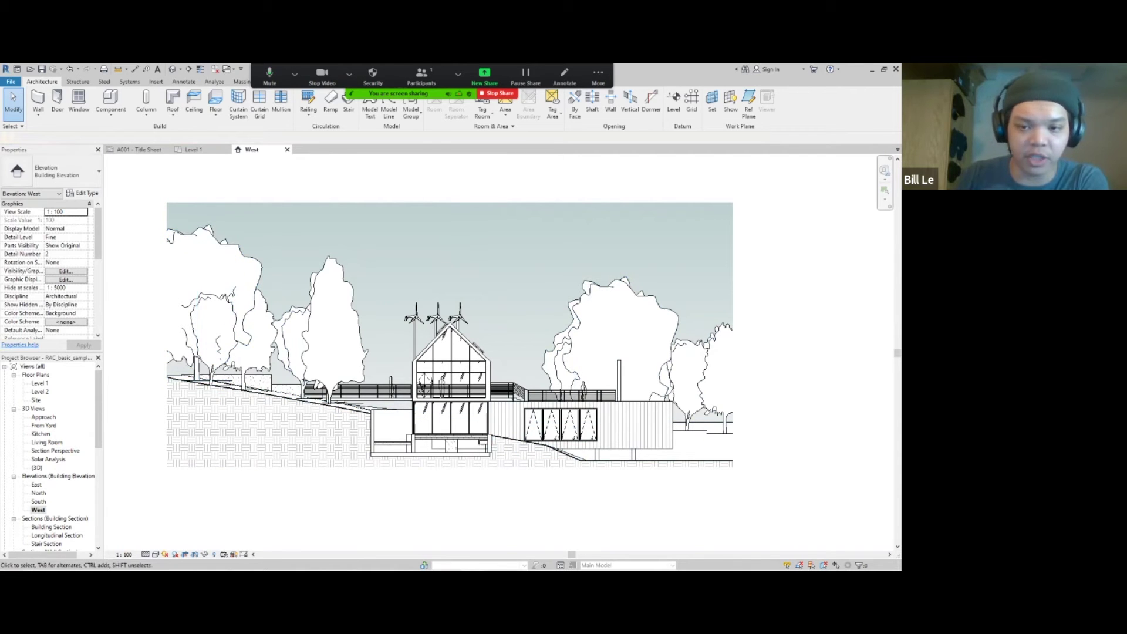
Try hiding the whole planting category from the large Scarlet Oak, and undo it
{"action": "left_click", "coordinate": [235, 264]}
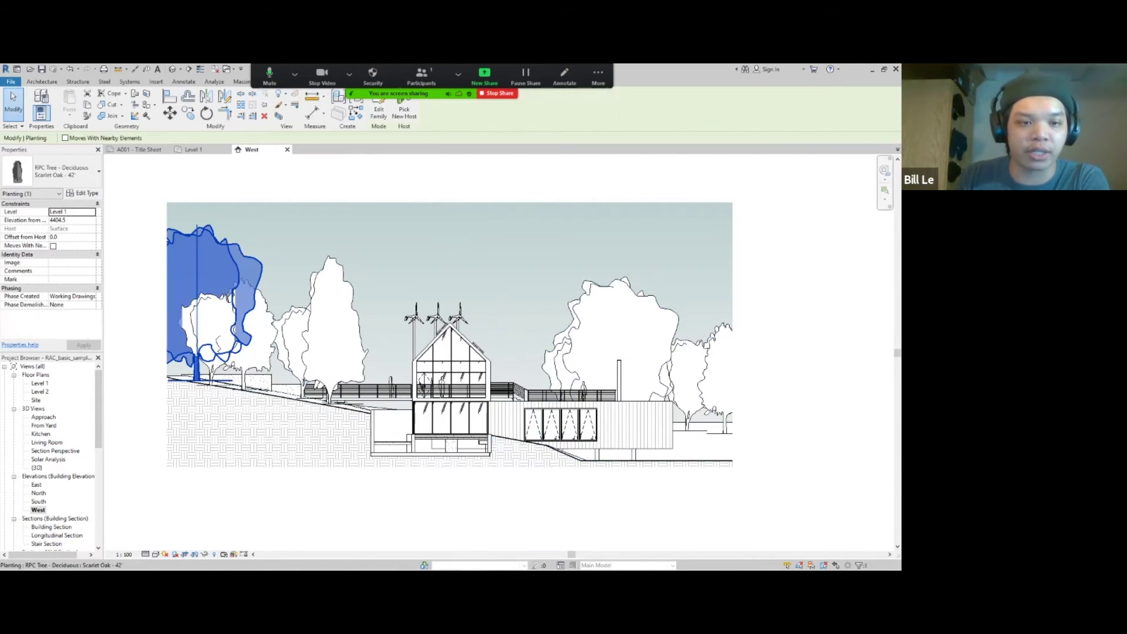
{"action": "right_click", "coordinate": [189, 237]}
{"action": "mouse_move", "coordinate": [247, 326]}
{"action": "left_click", "coordinate": [320, 338]}
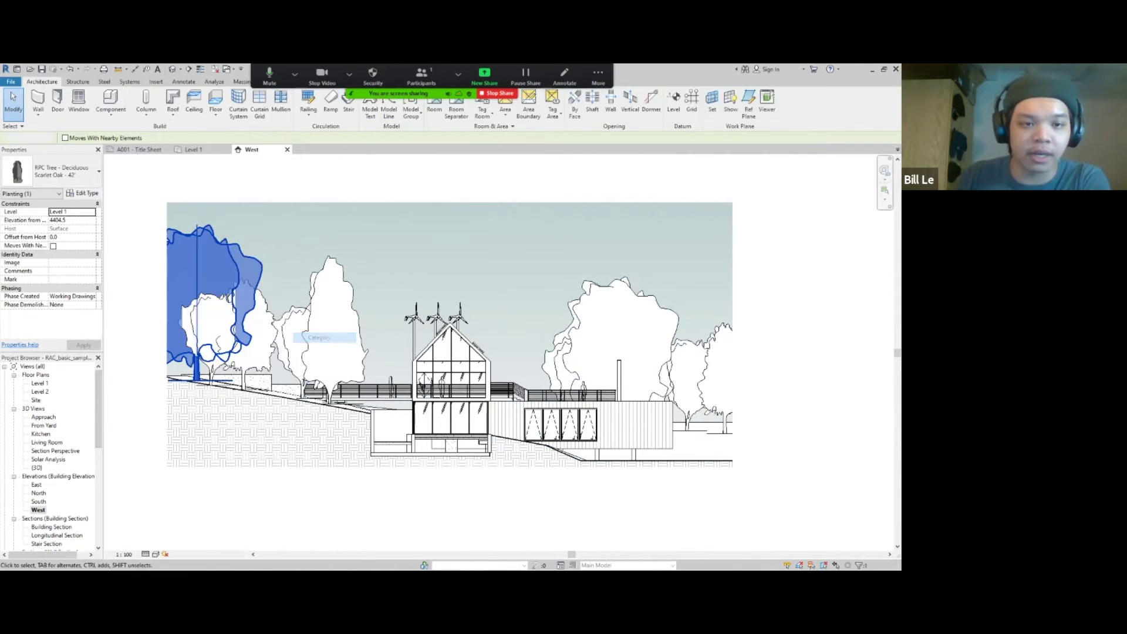
{"action": "key", "text": "ctrl+z"}
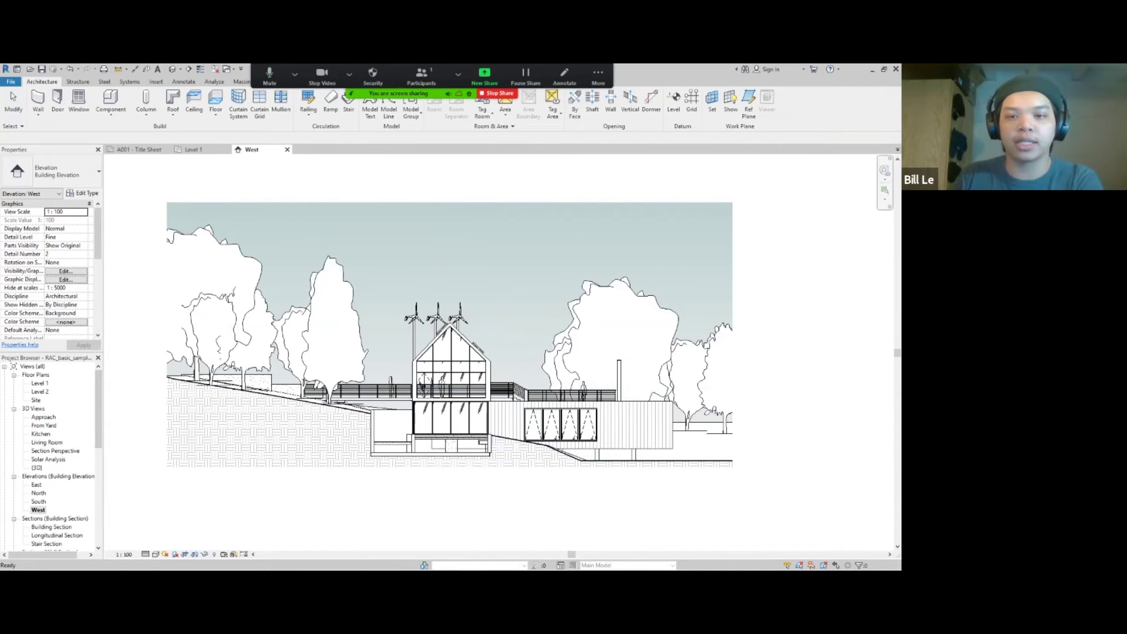
Hide only the large Scarlet Oak at the uphill end of the site, as a single element
{"action": "left_click", "coordinate": [194, 258]}
{"action": "right_click", "coordinate": [195, 257]}
{"action": "mouse_move", "coordinate": [247, 342]}
{"action": "left_click", "coordinate": [320, 342]}
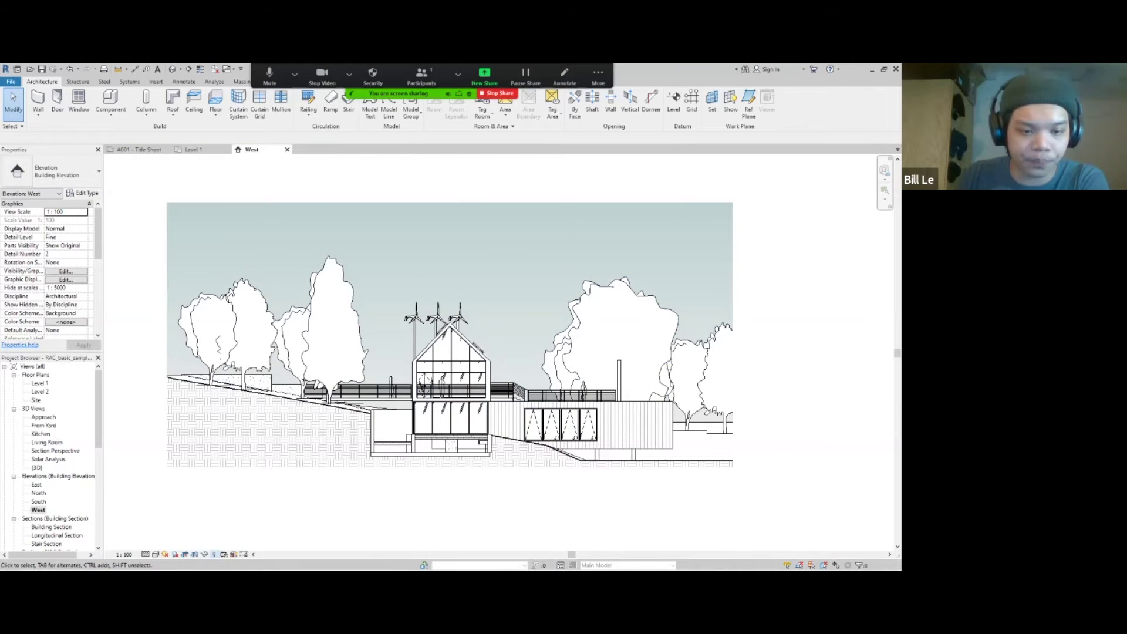
Reveal the hidden elements, widen the crop region past the trees on the downhill side, and turn the reveal mode off
{"action": "left_click", "coordinate": [214, 555]}
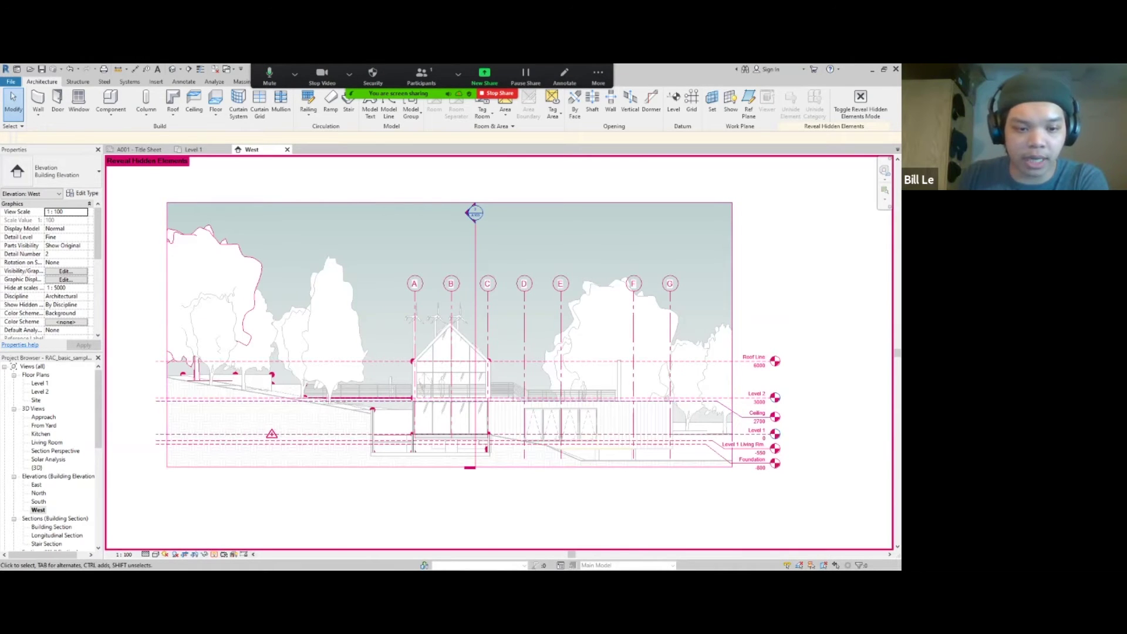
{"action": "left_click", "coordinate": [732, 353]}
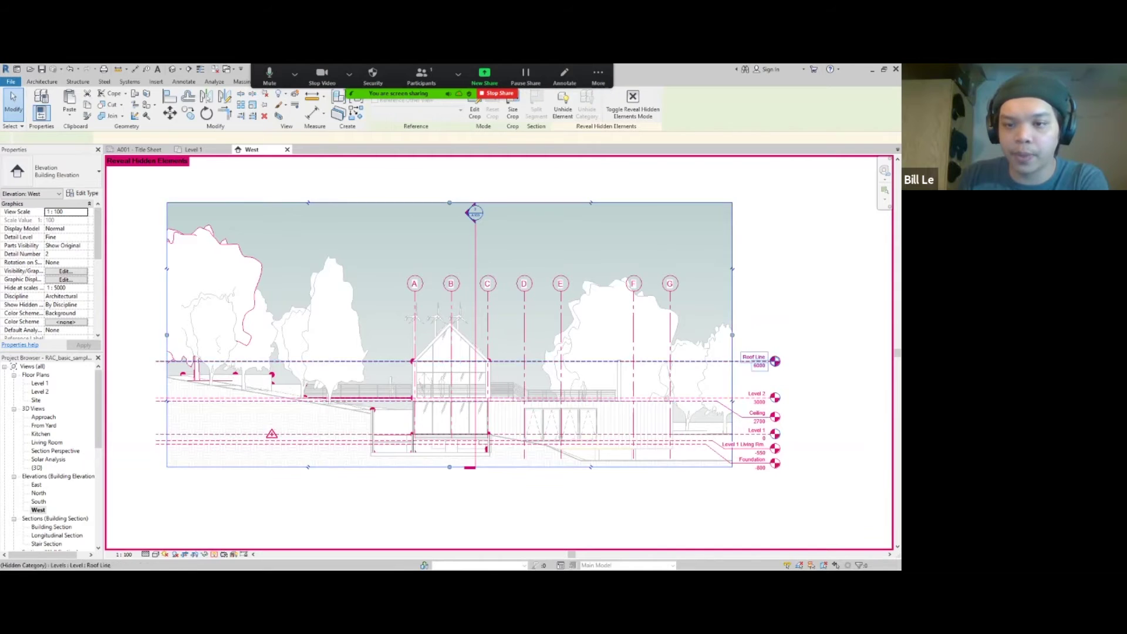
{"action": "left_click_drag", "start_coordinate": [732, 335], "coordinate": [853, 335]}
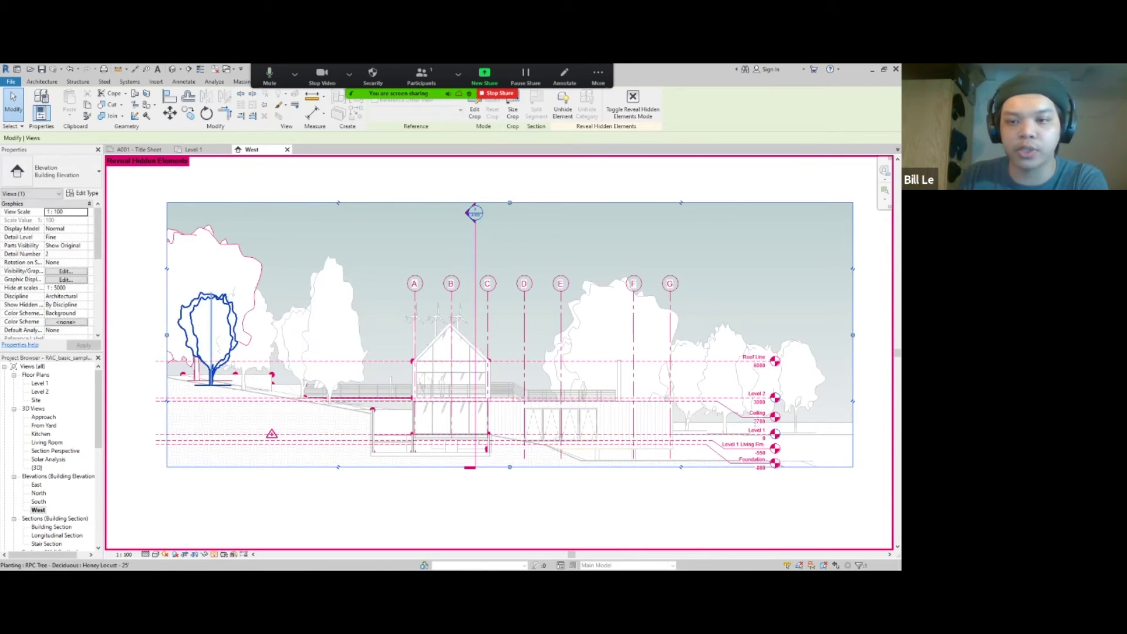
{"action": "key", "text": "Escape"}
{"action": "scroll", "coordinate": [629, 499], "scroll_direction": "down", "scroll_amount": 2}
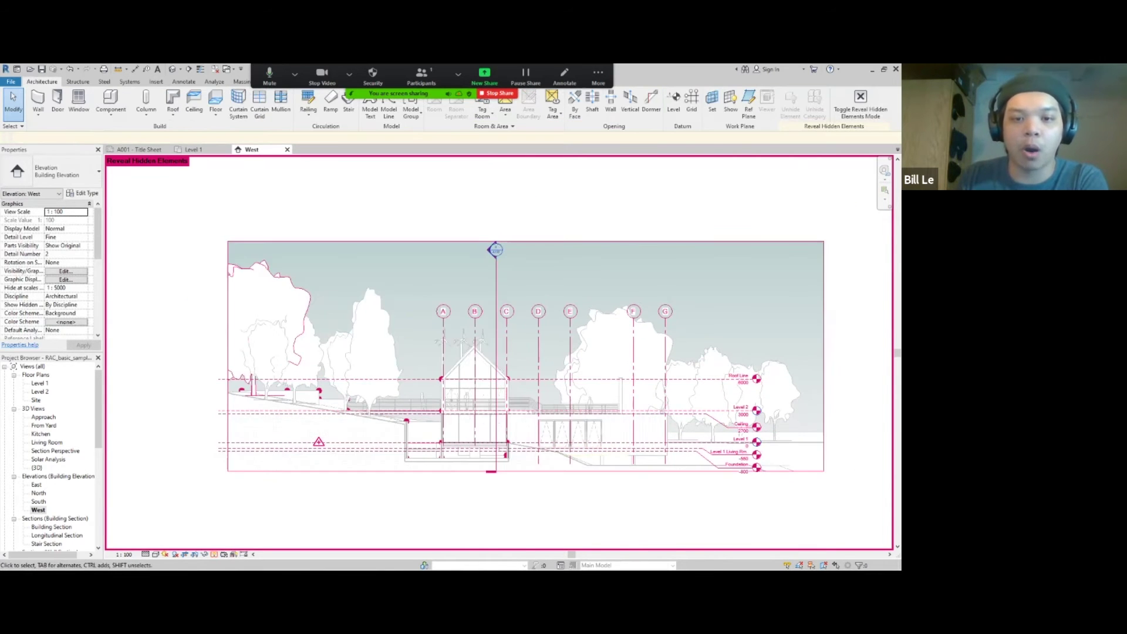
{"action": "middle_click_drag", "start_coordinate": [630, 411], "coordinate": [658, 393]}
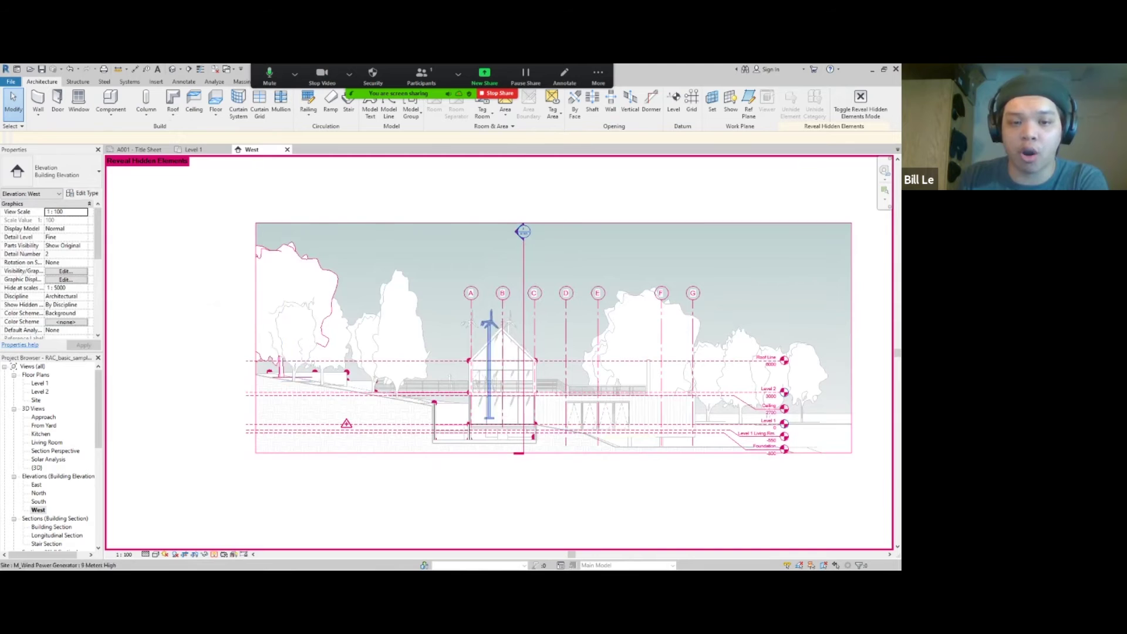
{"action": "left_click", "coordinate": [255, 338]}
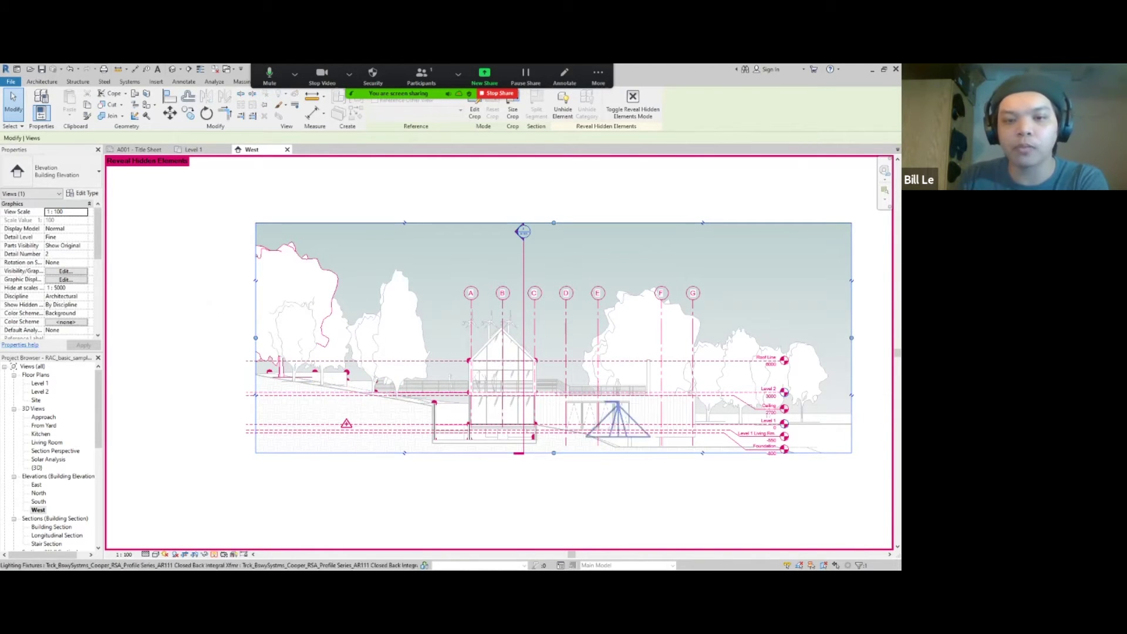
{"action": "key", "text": "Escape"}
{"action": "scroll", "coordinate": [387, 423], "scroll_direction": "up", "scroll_amount": 1}
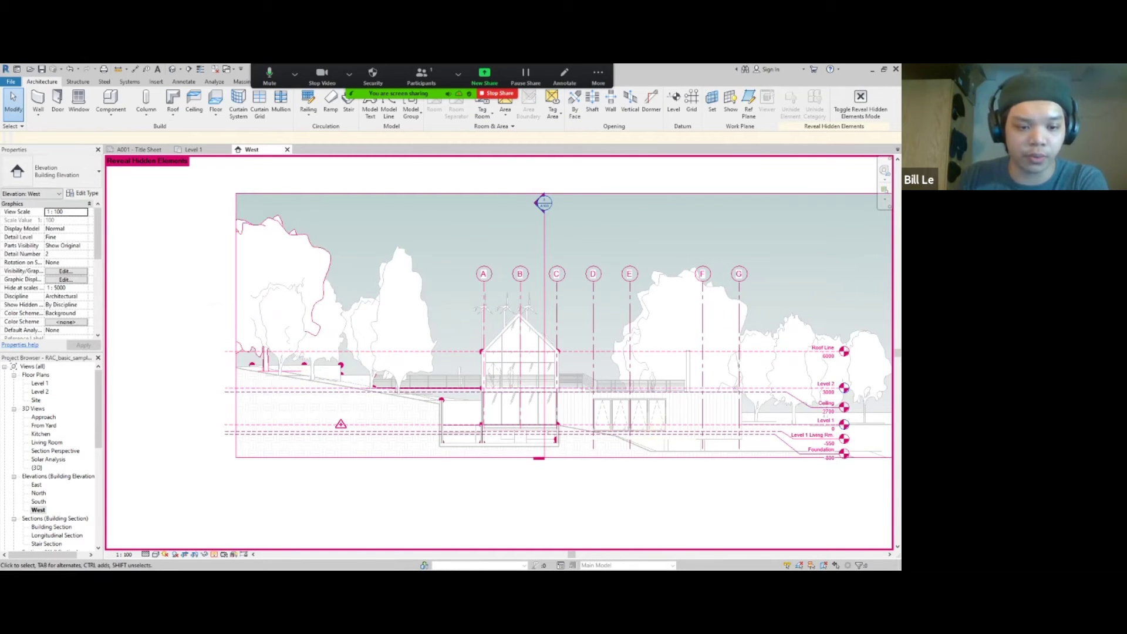
{"action": "key", "text": "r"}
{"action": "key", "text": "h"}
Set the West elevation's silhouettes to Wide Lines in the graphic display options and apply the change
{"action": "scroll", "coordinate": [529, 477], "scroll_direction": "down", "scroll_amount": 1}
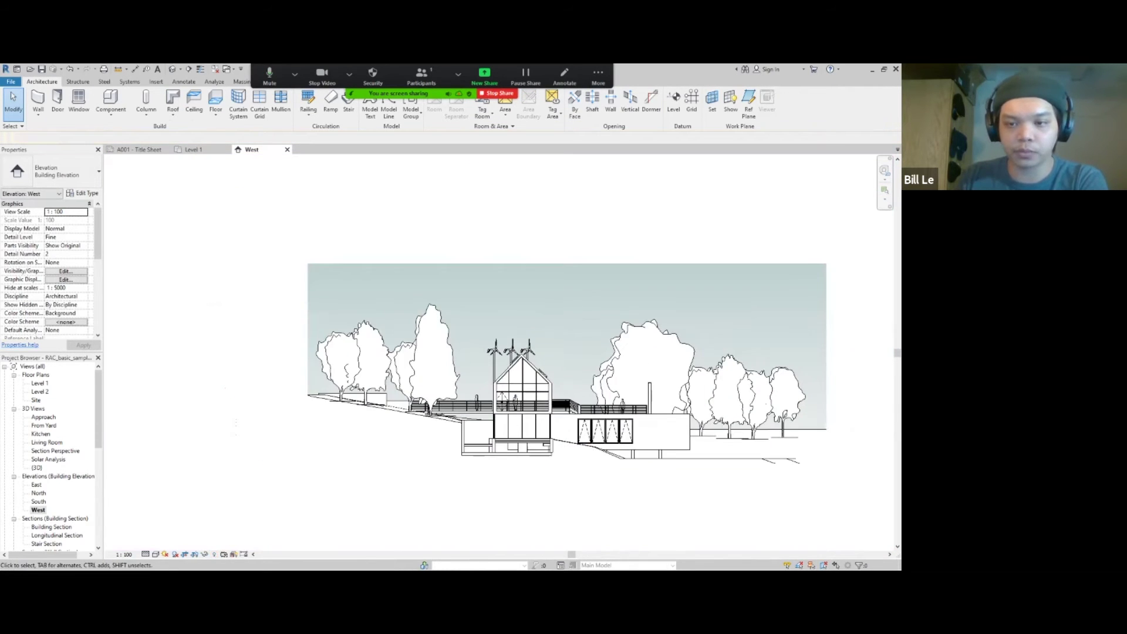
{"action": "middle_click_drag", "start_coordinate": [529, 478], "coordinate": [360, 439]}
{"action": "scroll", "coordinate": [371, 387], "scroll_direction": "up", "scroll_amount": 1}
{"action": "middle_click_drag", "start_coordinate": [371, 386], "coordinate": [566, 415]}
{"action": "scroll", "coordinate": [527, 477], "scroll_direction": "up", "scroll_amount": 1}
{"action": "middle_click_drag", "start_coordinate": [527, 476], "coordinate": [504, 472]}
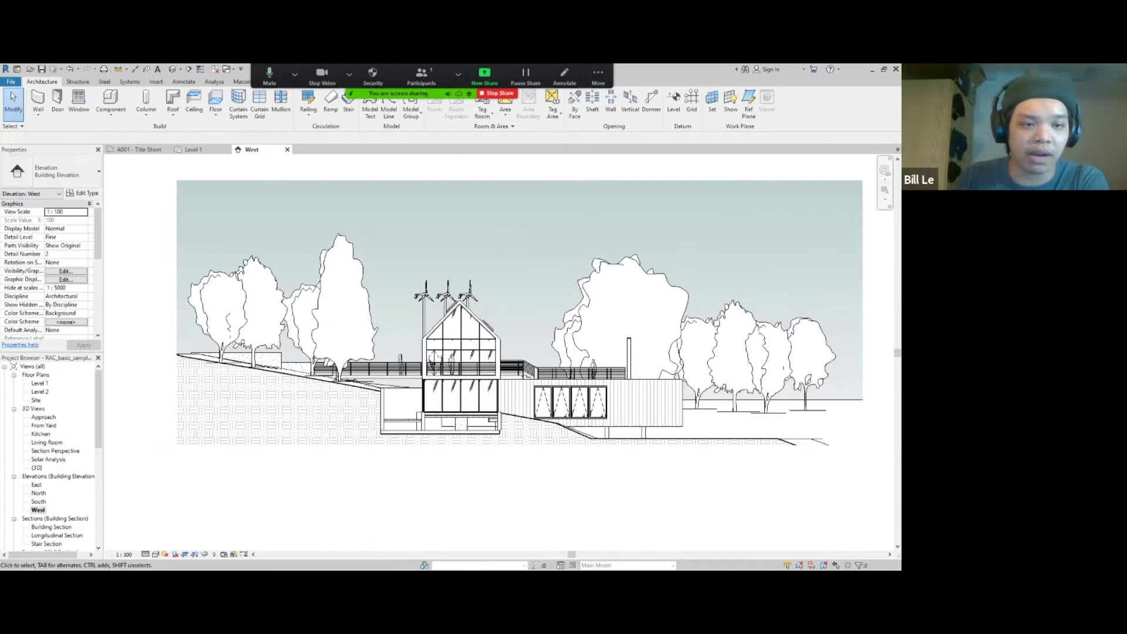
{"action": "left_click", "coordinate": [66, 279]}
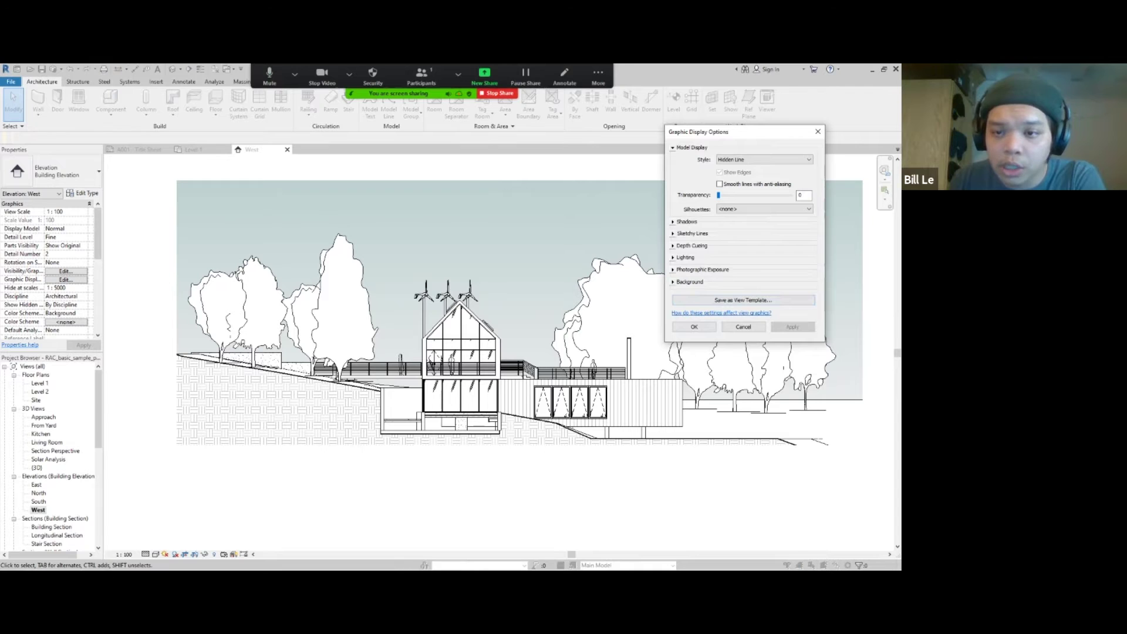
{"action": "left_click", "coordinate": [763, 209]}
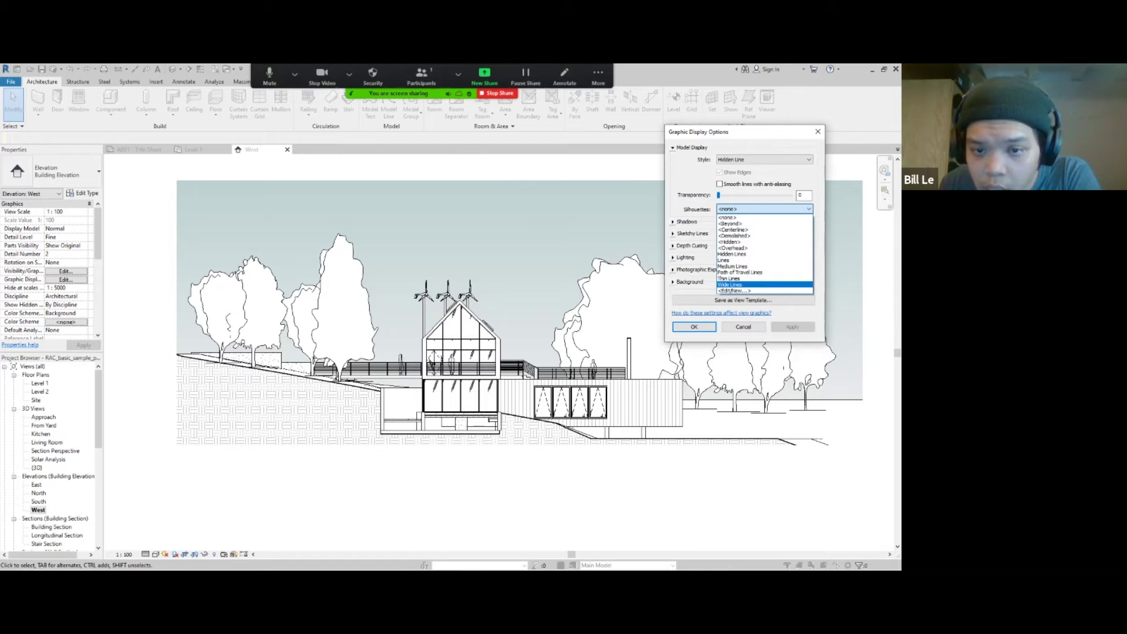
{"action": "left_click", "coordinate": [734, 284]}
{"action": "left_click", "coordinate": [792, 326]}
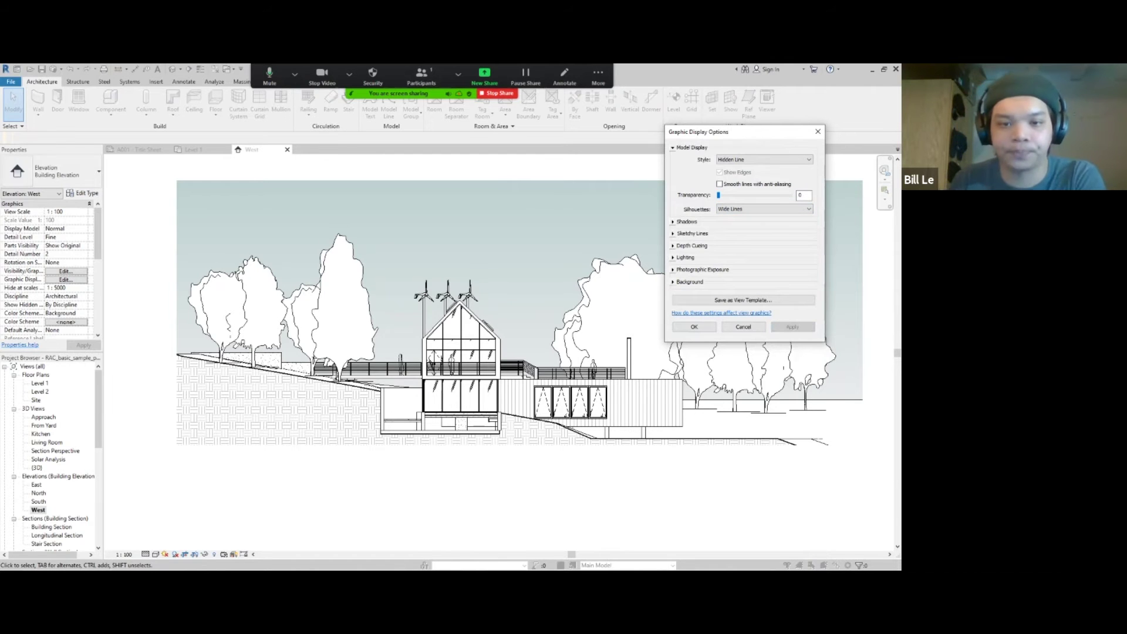
{"action": "left_click", "coordinate": [694, 327]}
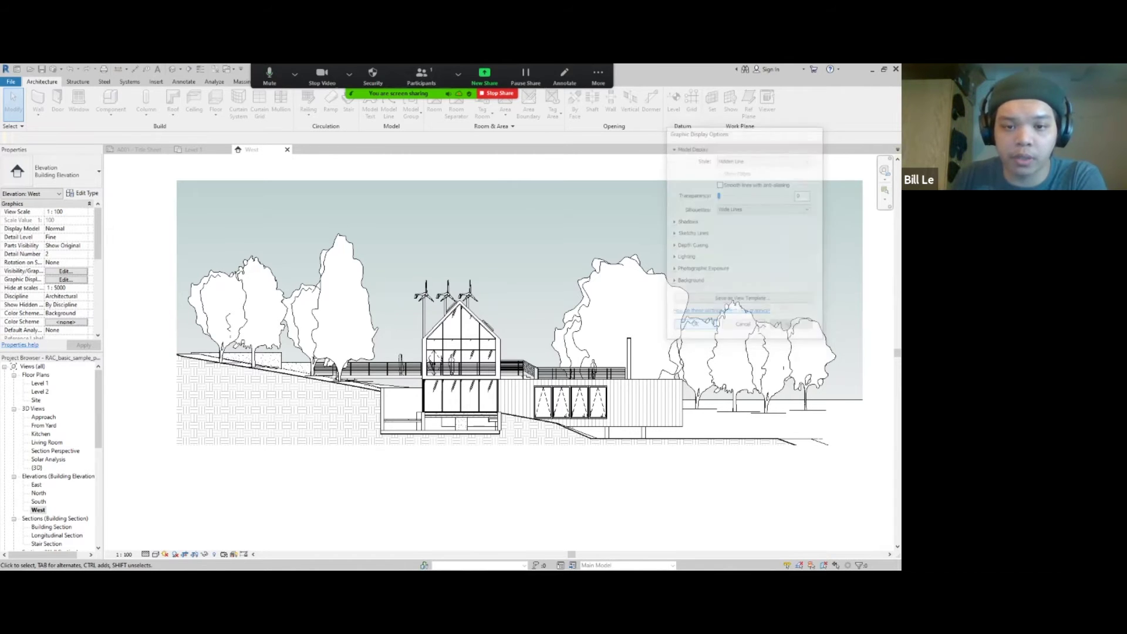
Examine the wide silhouette lines on the wind turbines and gabled roof, and compare them across the whole elevation
{"action": "scroll", "coordinate": [461, 329], "scroll_direction": "up", "scroll_amount": 2}
{"action": "scroll", "coordinate": [448, 285], "scroll_direction": "up", "scroll_amount": 5}
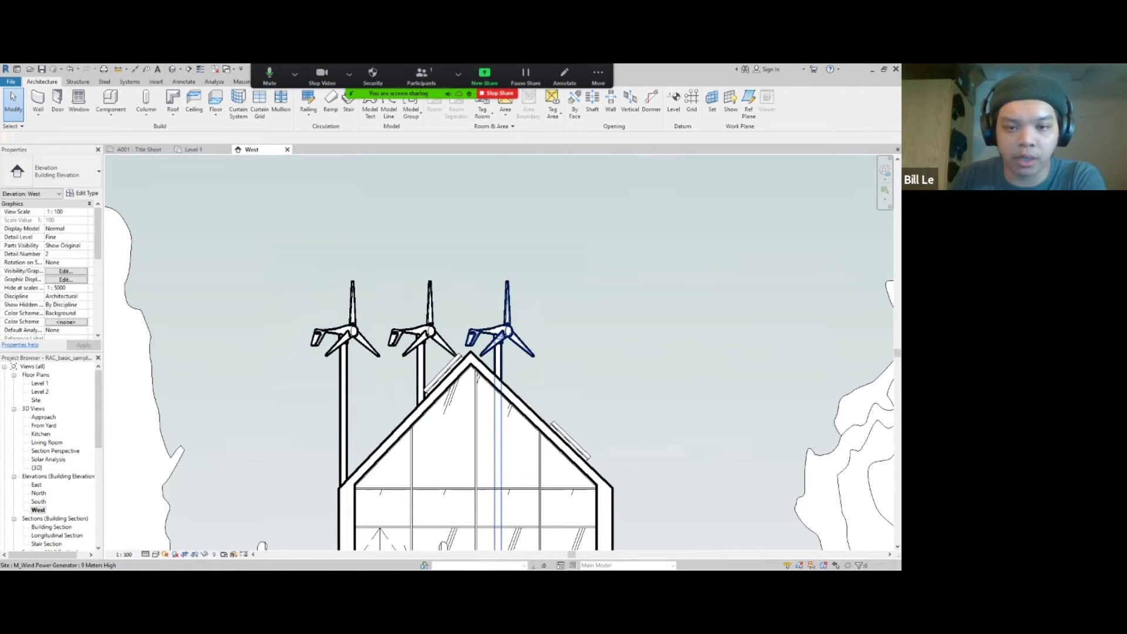
{"action": "scroll", "coordinate": [372, 347], "scroll_direction": "down", "scroll_amount": 1}
{"action": "middle_click_drag", "start_coordinate": [373, 346], "coordinate": [463, 274]}
{"action": "scroll", "coordinate": [424, 333], "scroll_direction": "down", "scroll_amount": 2}
{"action": "scroll", "coordinate": [376, 299], "scroll_direction": "down", "scroll_amount": 1}
{"action": "scroll", "coordinate": [488, 282], "scroll_direction": "down", "scroll_amount": 1}
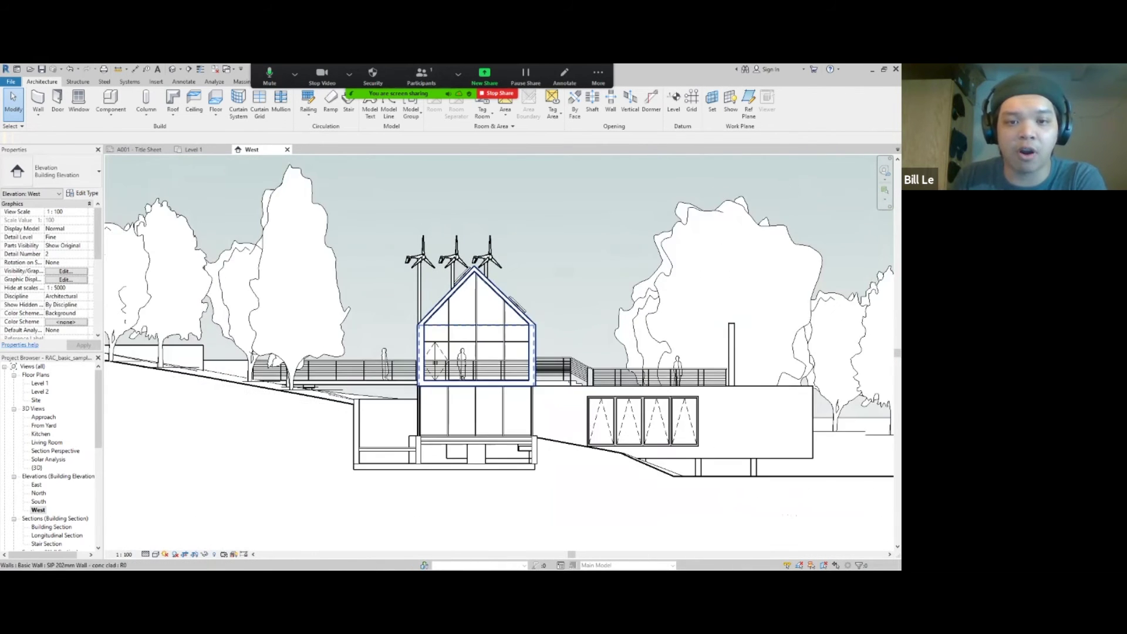
{"action": "scroll", "coordinate": [470, 352], "scroll_direction": "down", "scroll_amount": 3}
{"action": "middle_click_drag", "start_coordinate": [470, 352], "coordinate": [493, 356]}
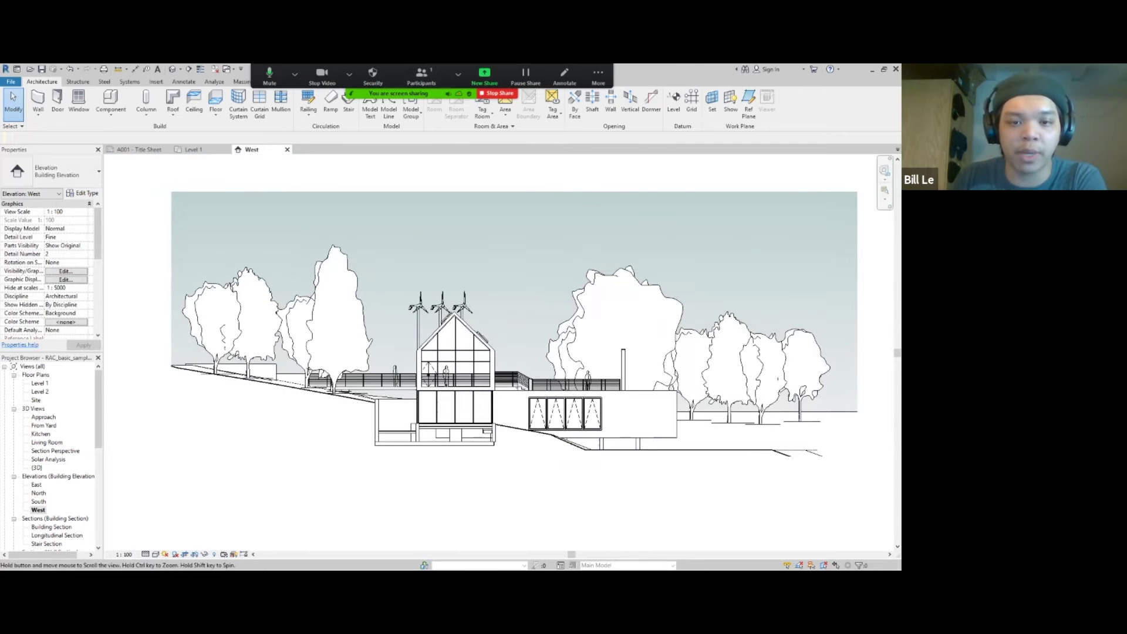
Override the wind turbines' category graphics in the West elevation to Halftone and apply it
{"action": "scroll", "coordinate": [467, 314], "scroll_direction": "up", "scroll_amount": 5}
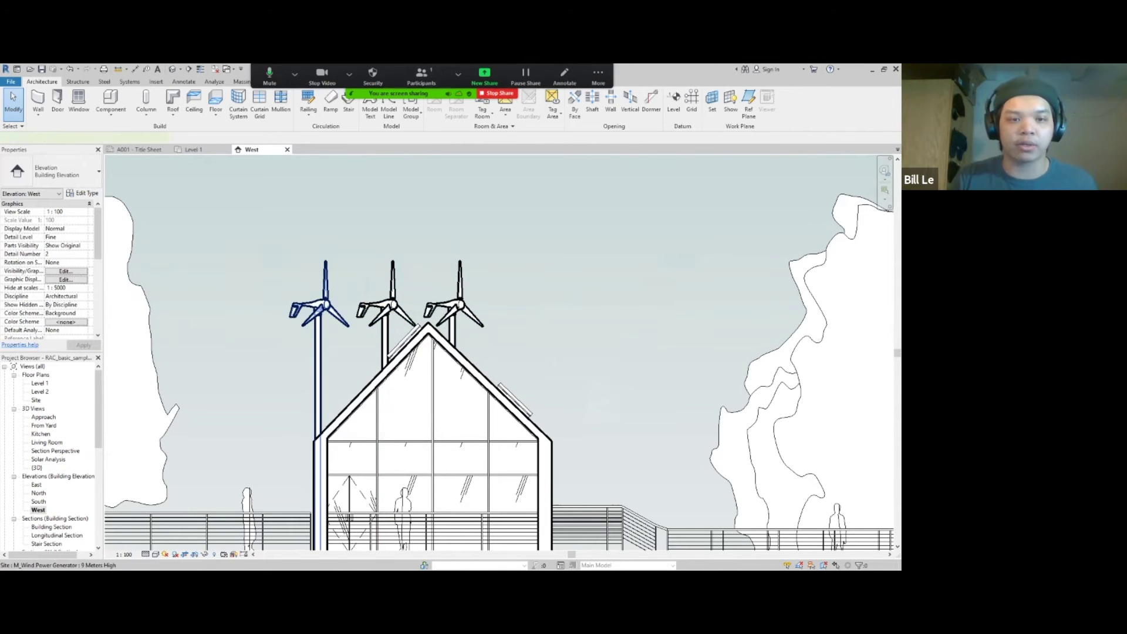
{"action": "left_click", "coordinate": [320, 309]}
{"action": "right_click", "coordinate": [319, 307]}
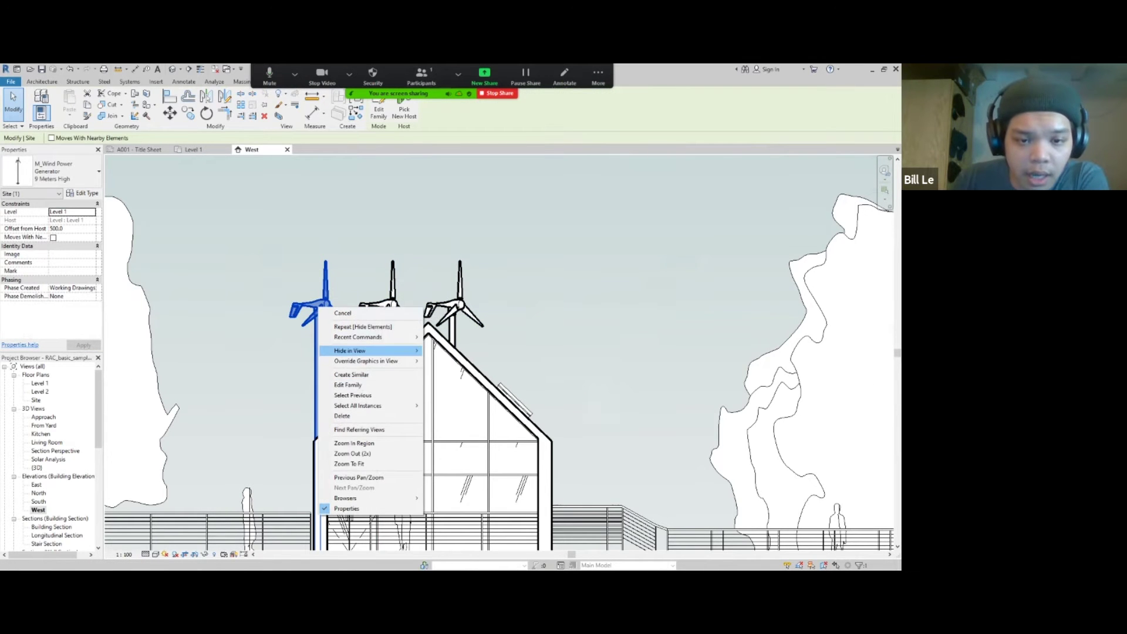
{"action": "mouse_move", "coordinate": [376, 361]}
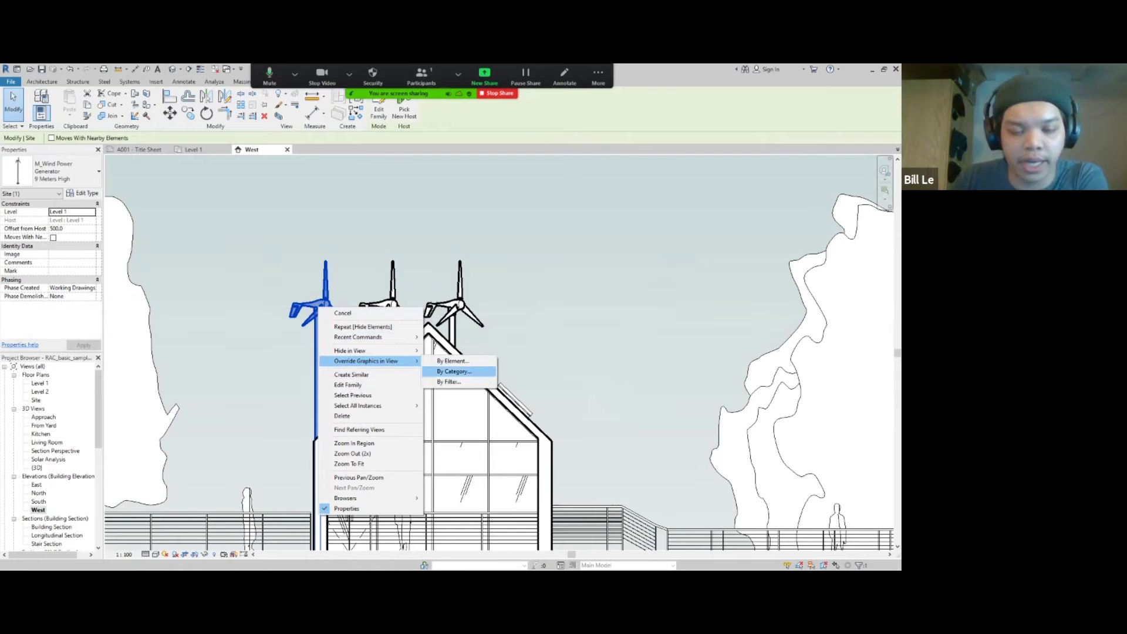
{"action": "left_click", "coordinate": [454, 371]}
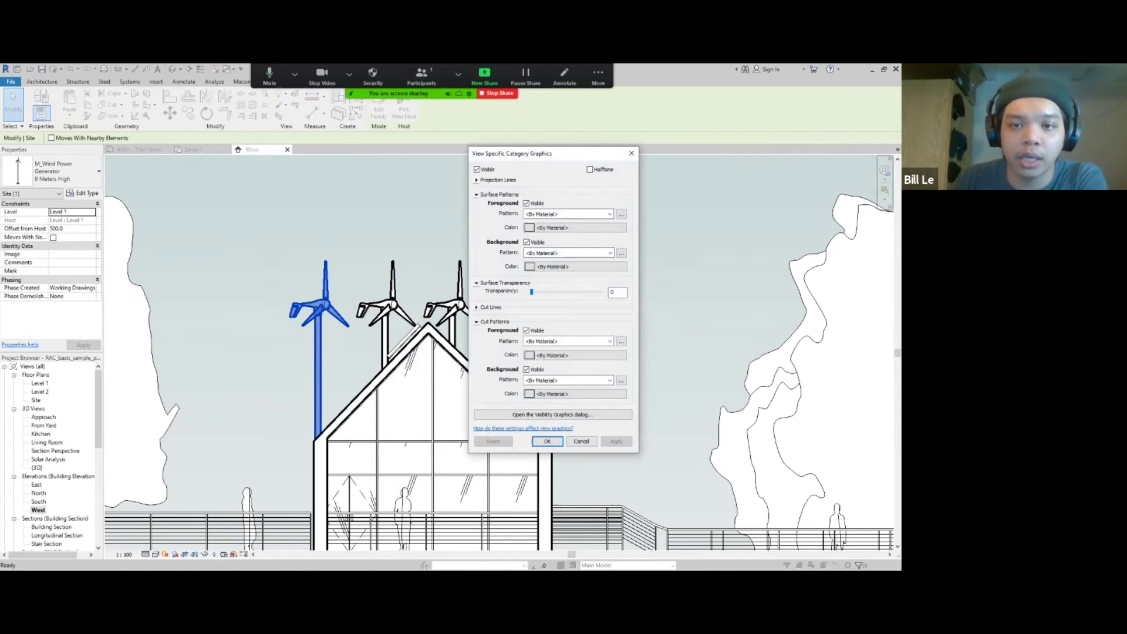
{"action": "left_click", "coordinate": [591, 169]}
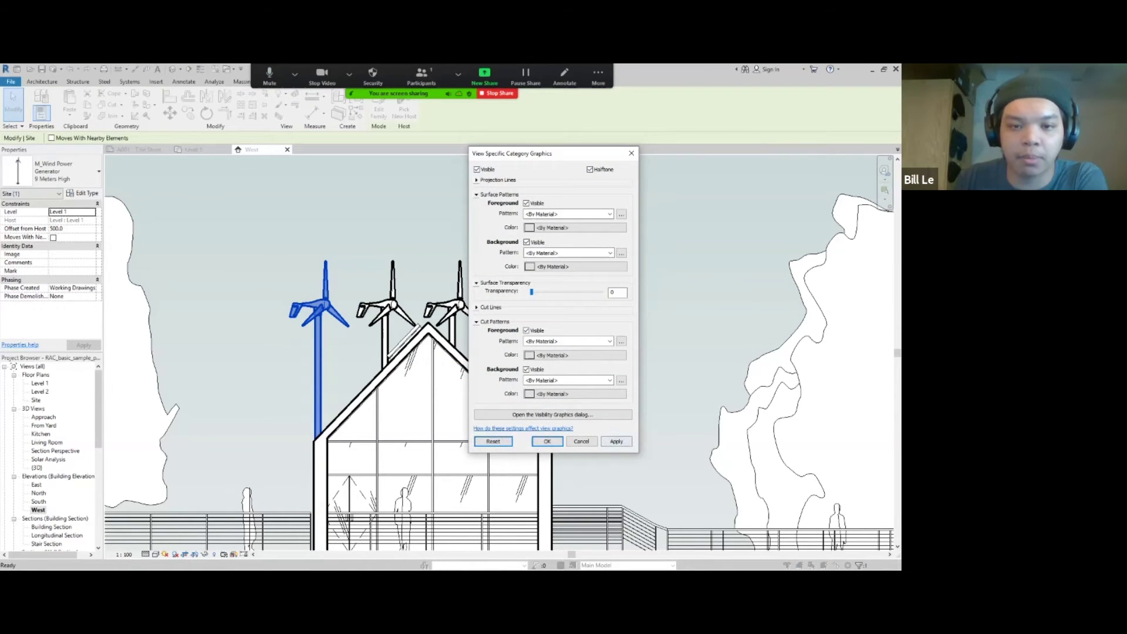
{"action": "left_click", "coordinate": [616, 441]}
{"action": "left_click_drag", "start_coordinate": [528, 153], "coordinate": [665, 162]}
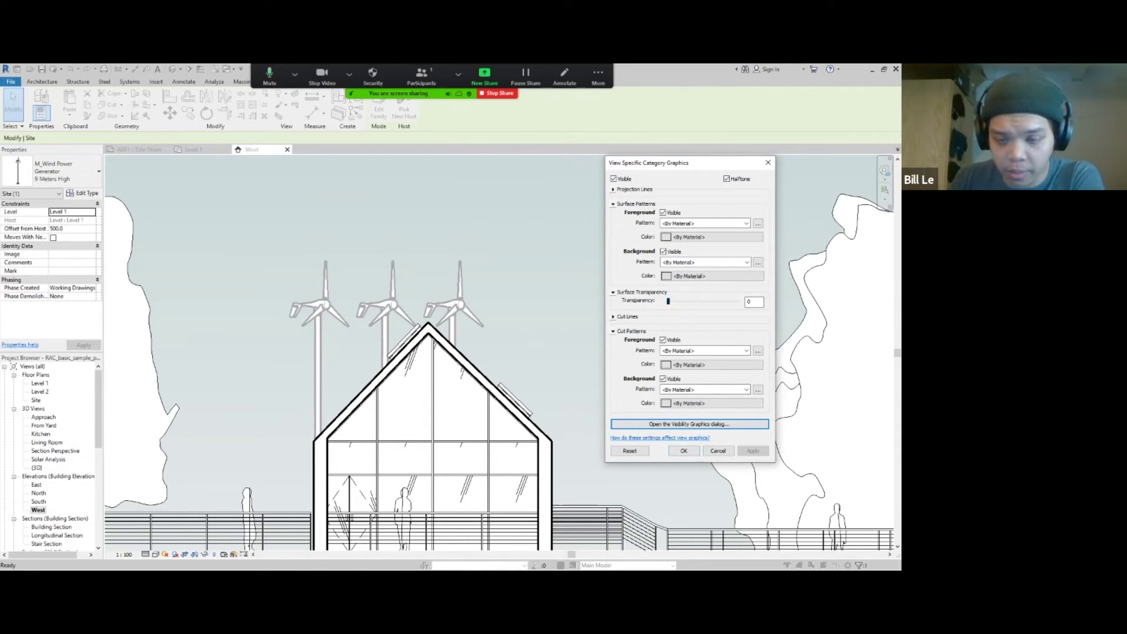
Set the wind turbines' category surface transparency to 25 in the West elevation and apply the override
{"action": "left_click_drag", "start_coordinate": [669, 301], "coordinate": [685, 301]}
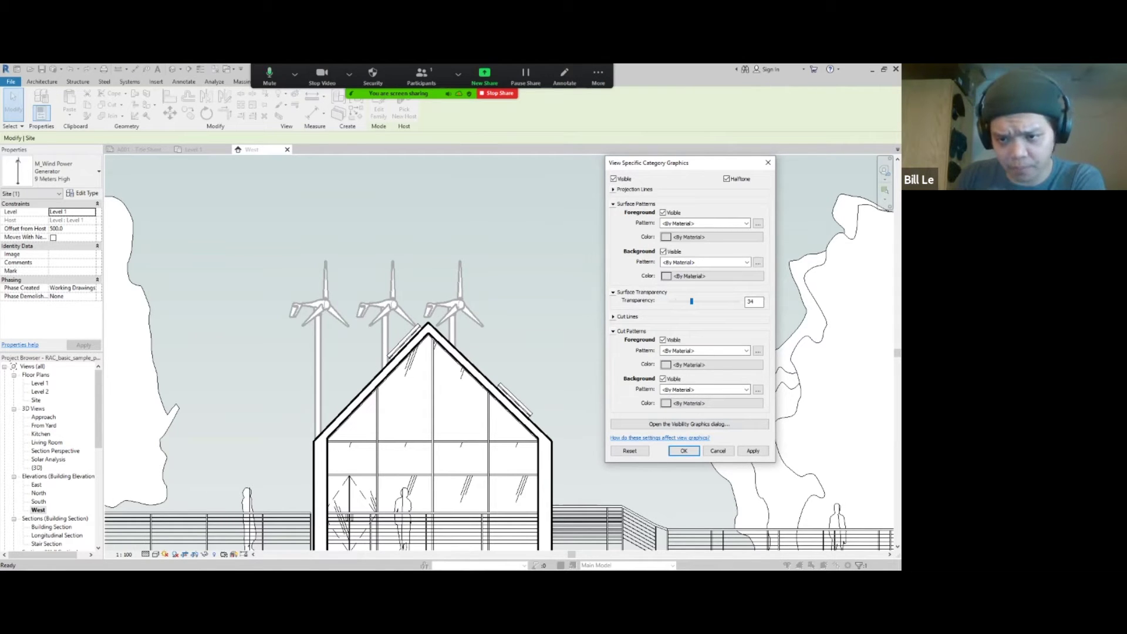
{"action": "key", "text": "Tab"}
{"action": "type", "text": "25"}
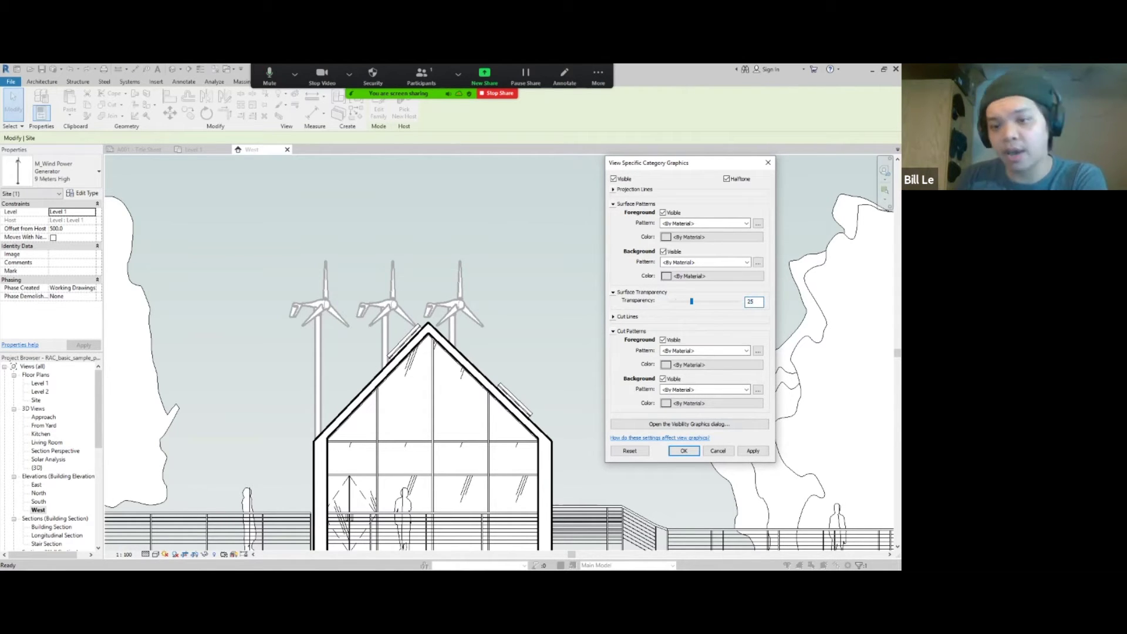
{"action": "left_click", "coordinate": [753, 451]}
{"action": "key", "text": "Return"}
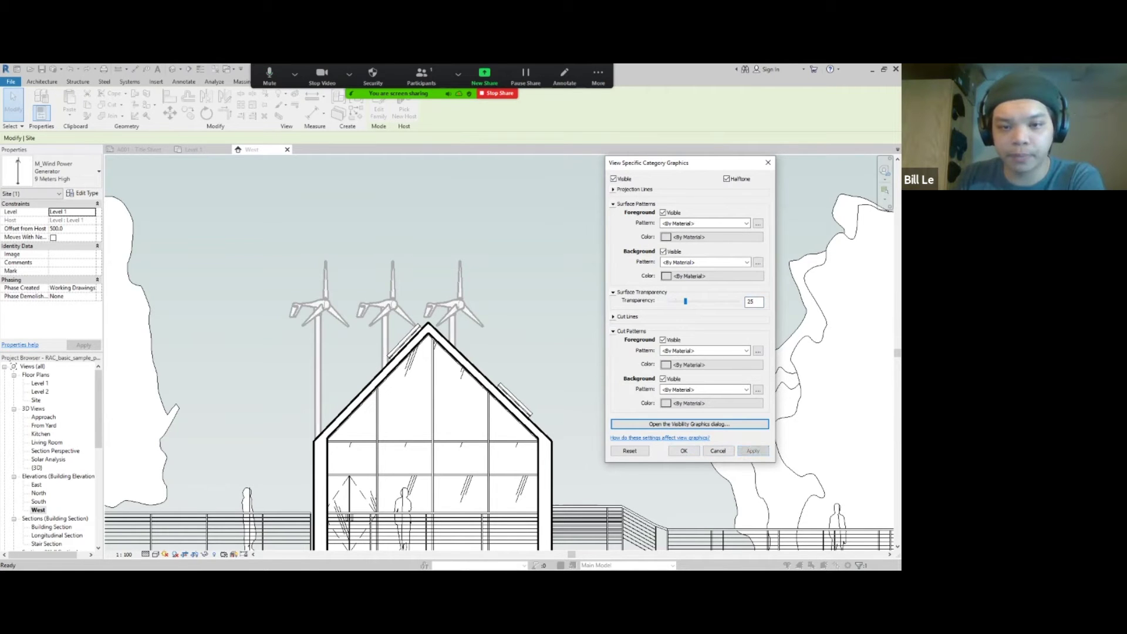
{"action": "left_click", "coordinate": [683, 450]}
{"action": "key", "text": "Escape"}
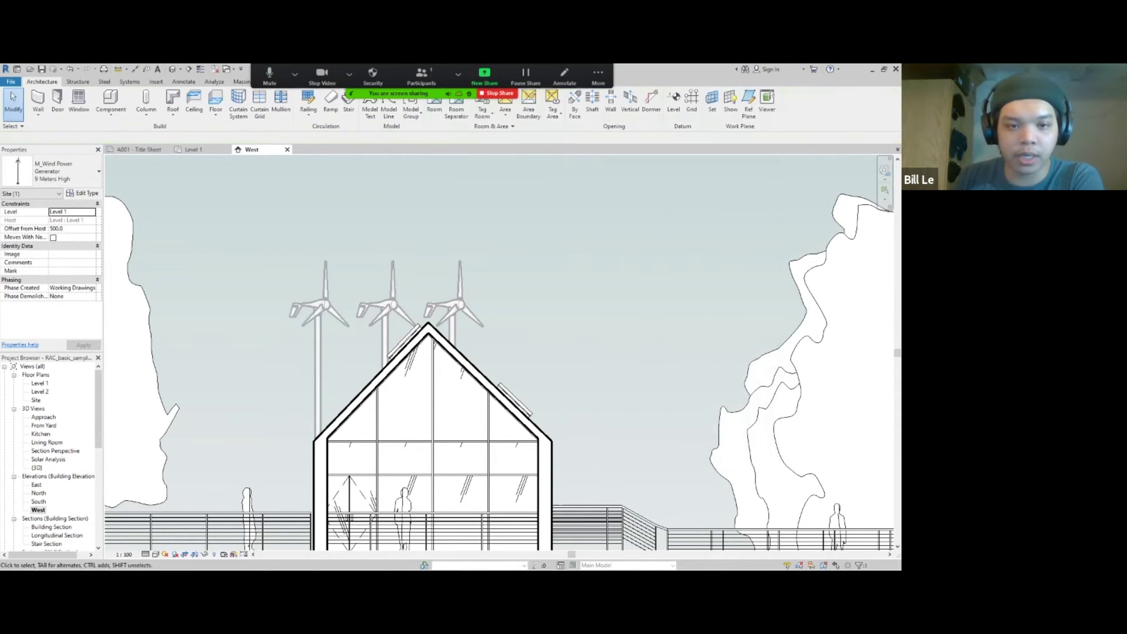
Turn on cast shadows and ambient shadows in the West elevation's graphic display options and apply them
{"action": "scroll", "coordinate": [384, 332], "scroll_direction": "down", "scroll_amount": 5}
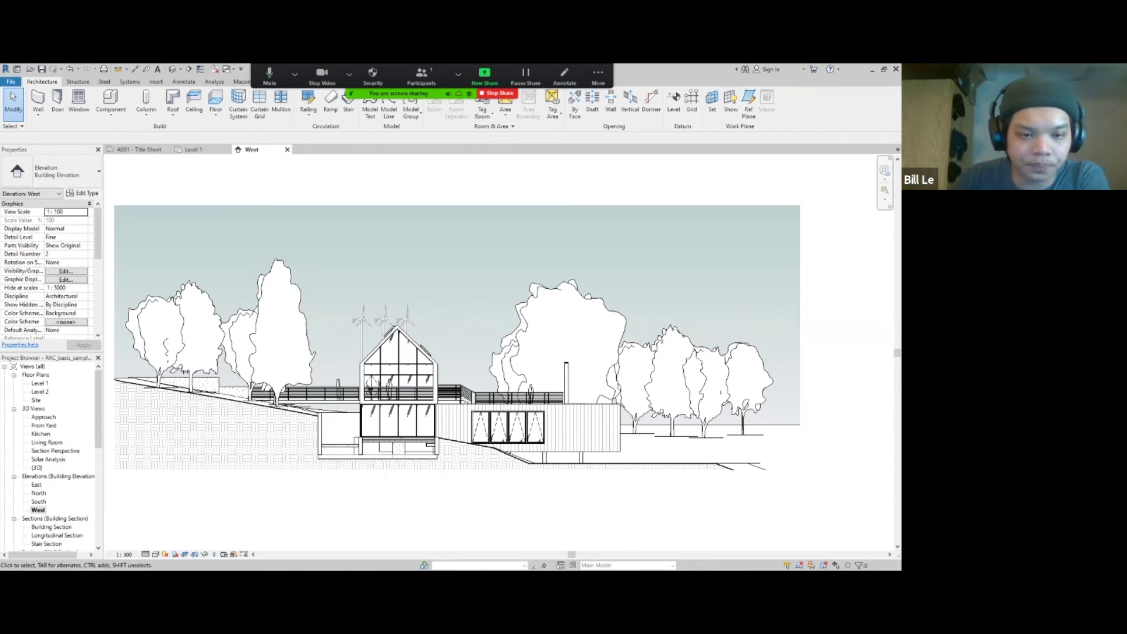
{"action": "mouse_move", "coordinate": [411, 458]}
{"action": "middle_mouse_down"}
{"action": "mouse_move", "coordinate": [394, 469]}
{"action": "mouse_move", "coordinate": [432, 458]}
{"action": "middle_mouse_up"}
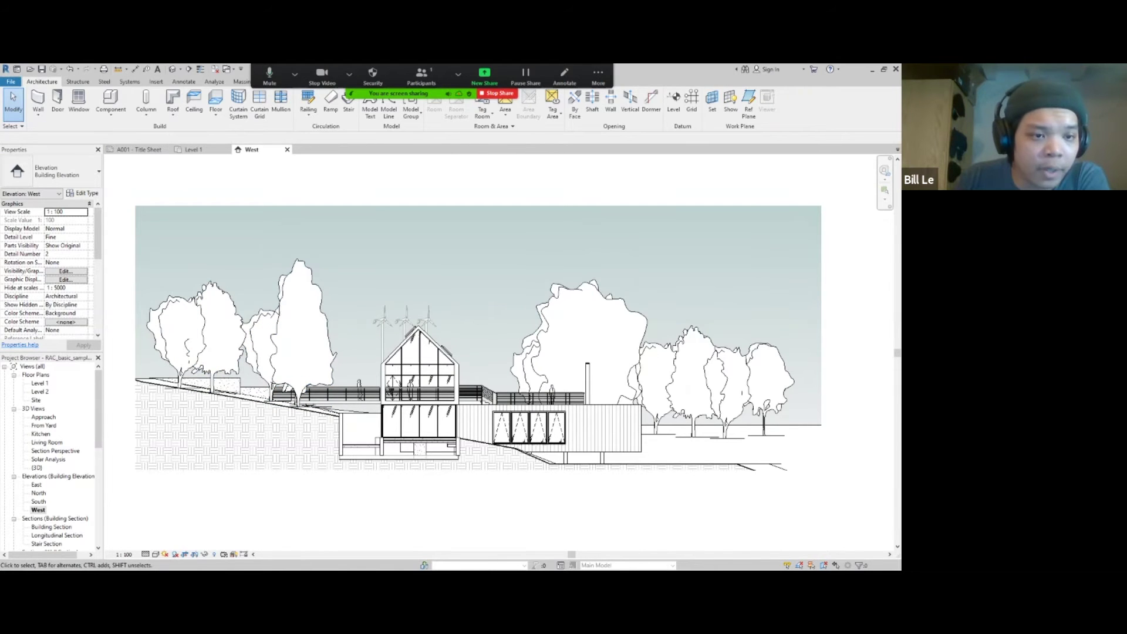
{"action": "left_click", "coordinate": [66, 279]}
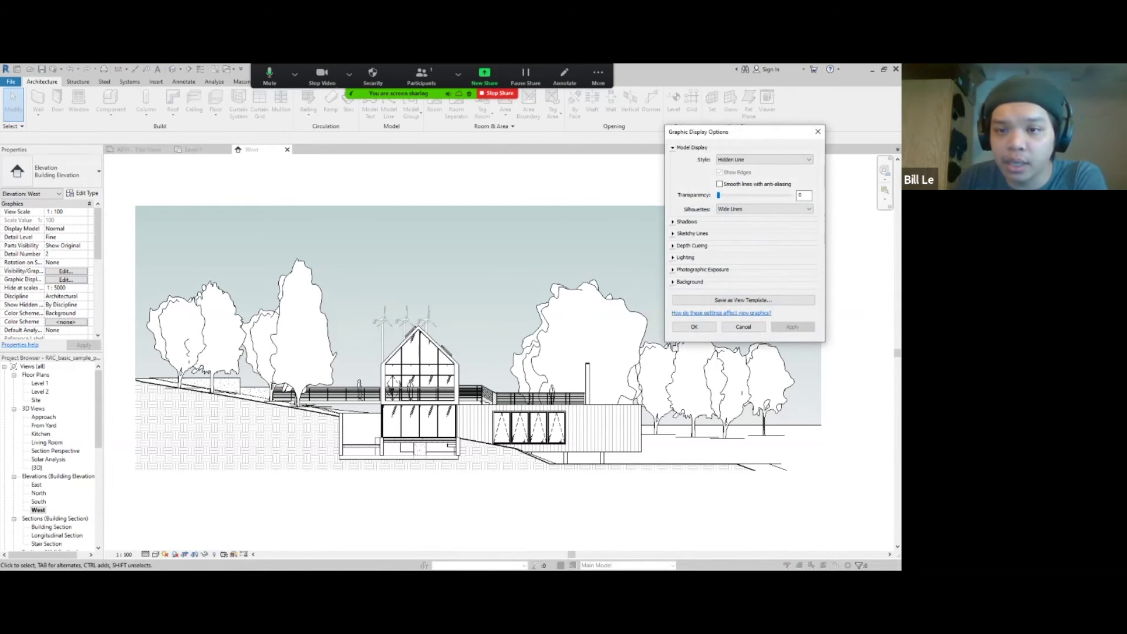
{"action": "left_click", "coordinate": [673, 221]}
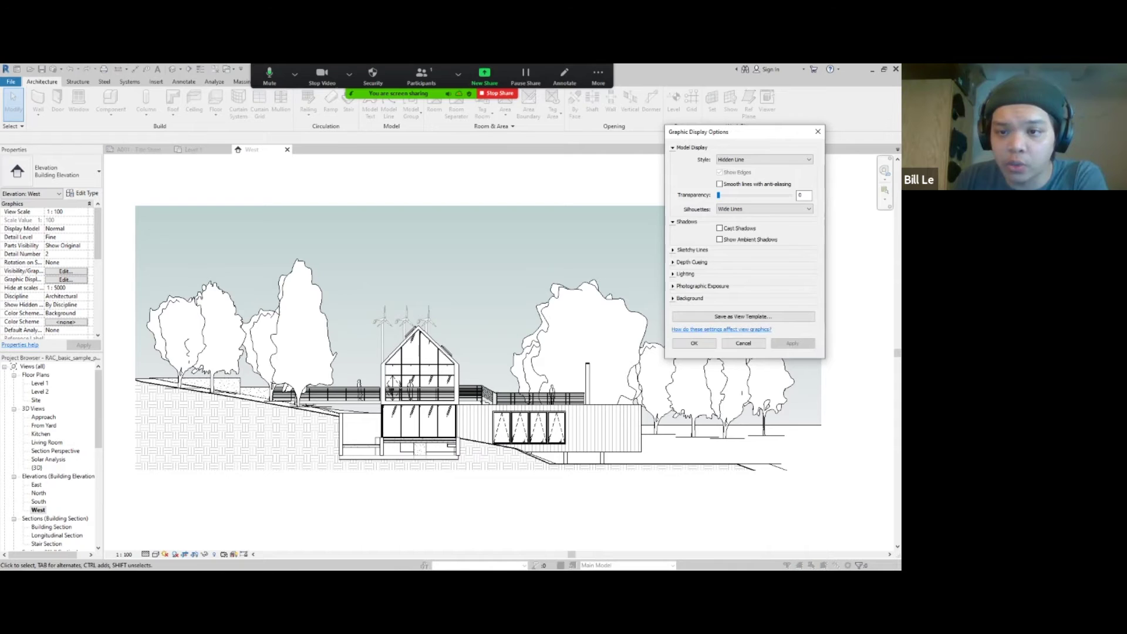
{"action": "left_click", "coordinate": [720, 227]}
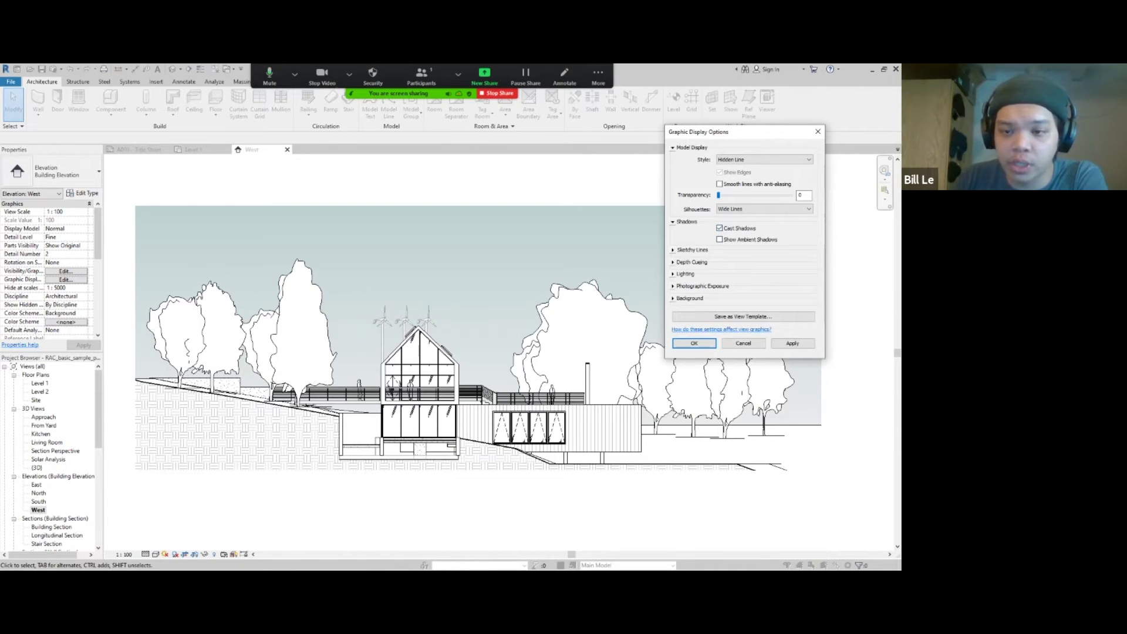
{"action": "left_click", "coordinate": [793, 343]}
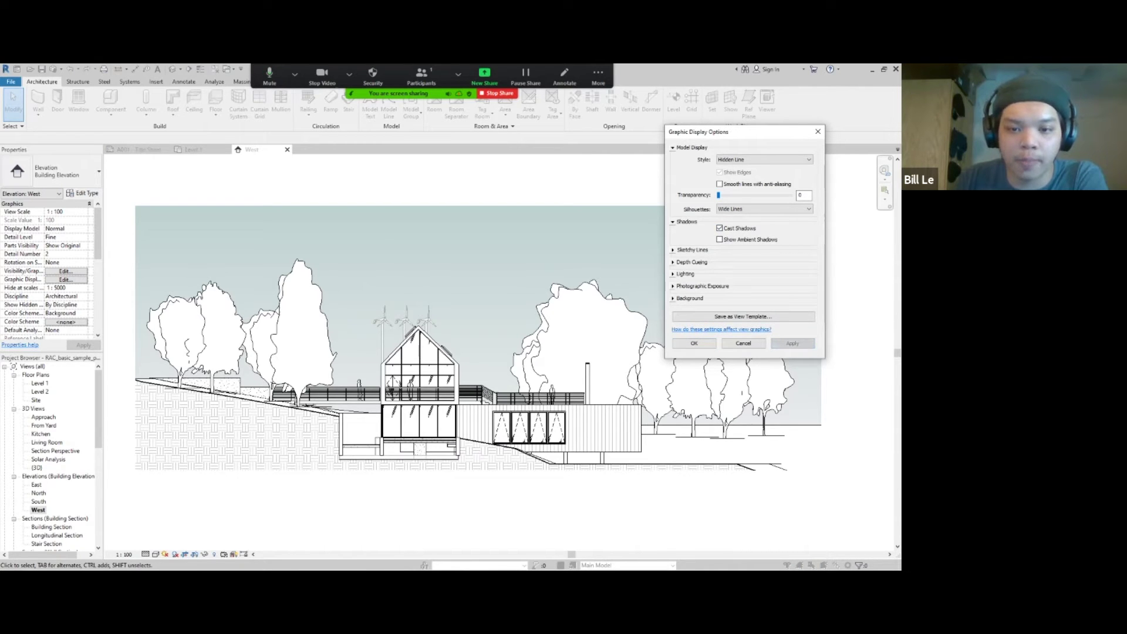
{"action": "left_click", "coordinate": [720, 239]}
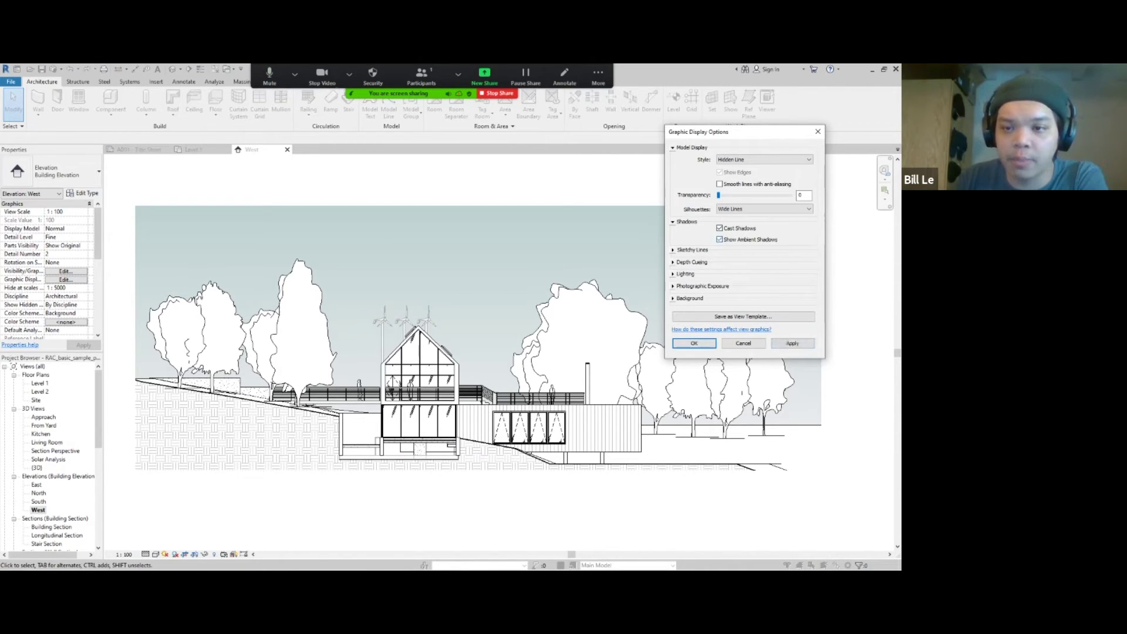
{"action": "left_click", "coordinate": [793, 343]}
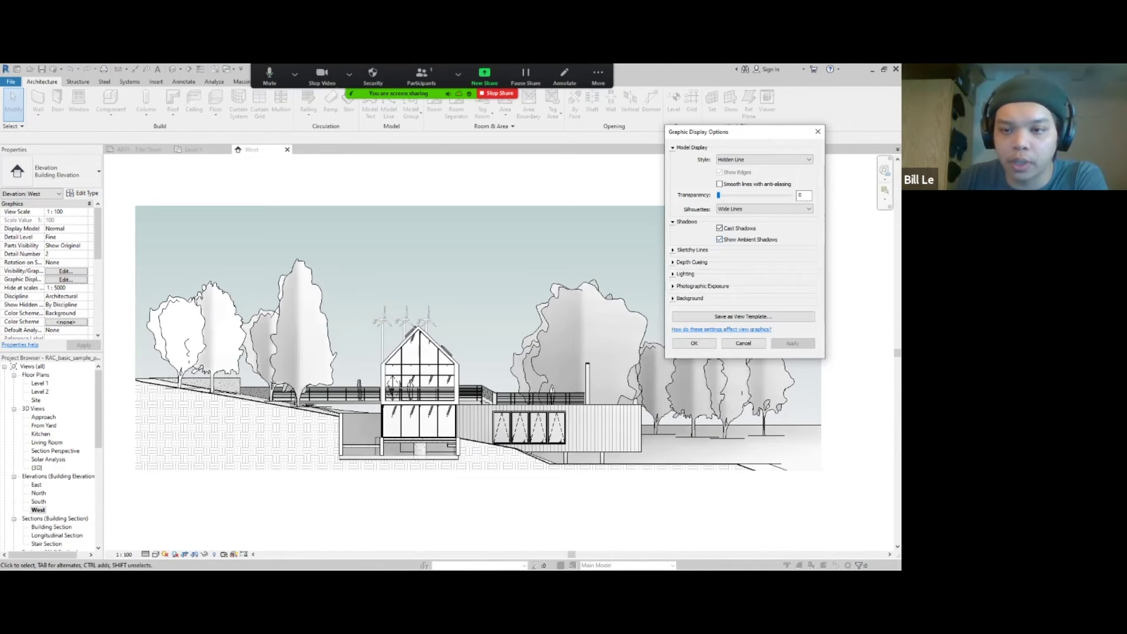
Enable depth cueing for the West elevation with the near fade start at 20, and accept the display options
{"action": "left_click", "coordinate": [673, 261]}
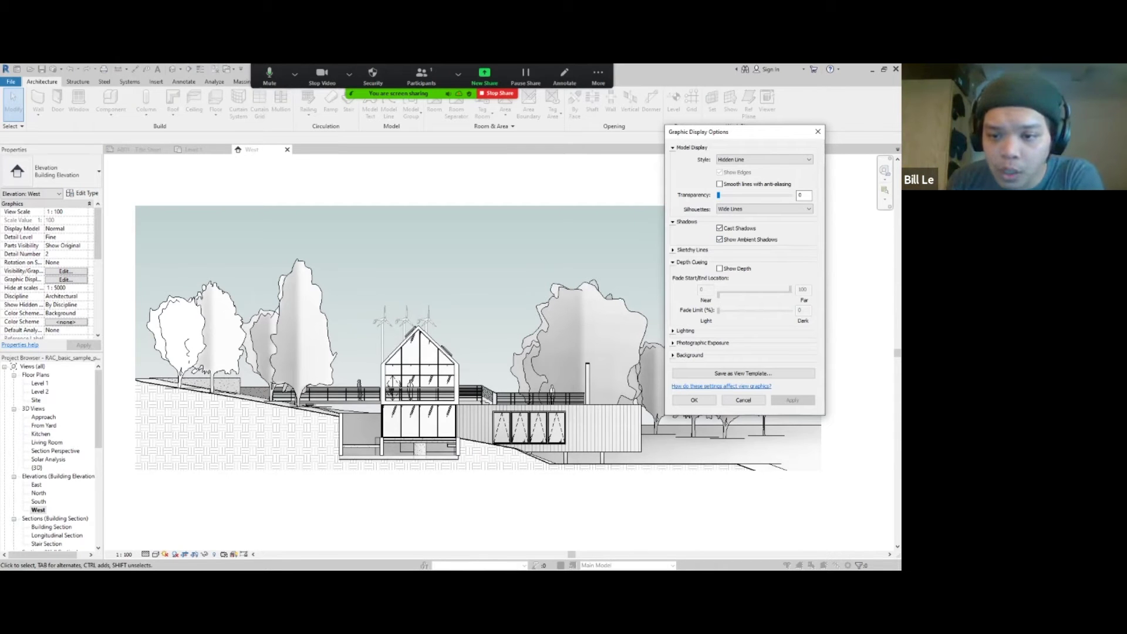
{"action": "left_click", "coordinate": [719, 269]}
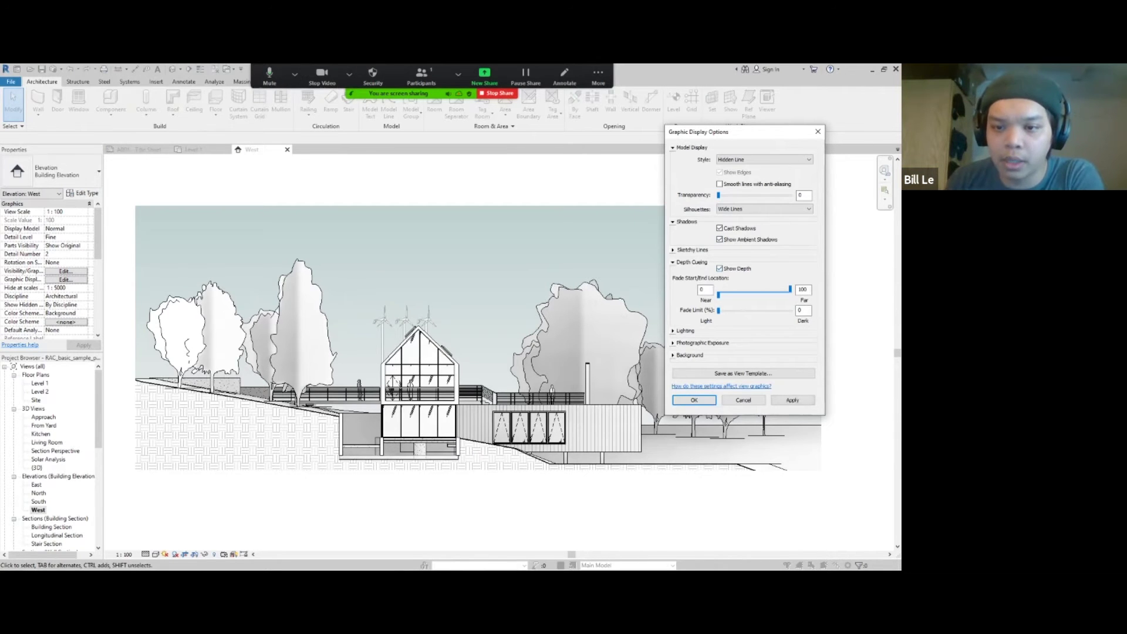
{"action": "left_click_drag", "start_coordinate": [718, 295], "coordinate": [730, 294]}
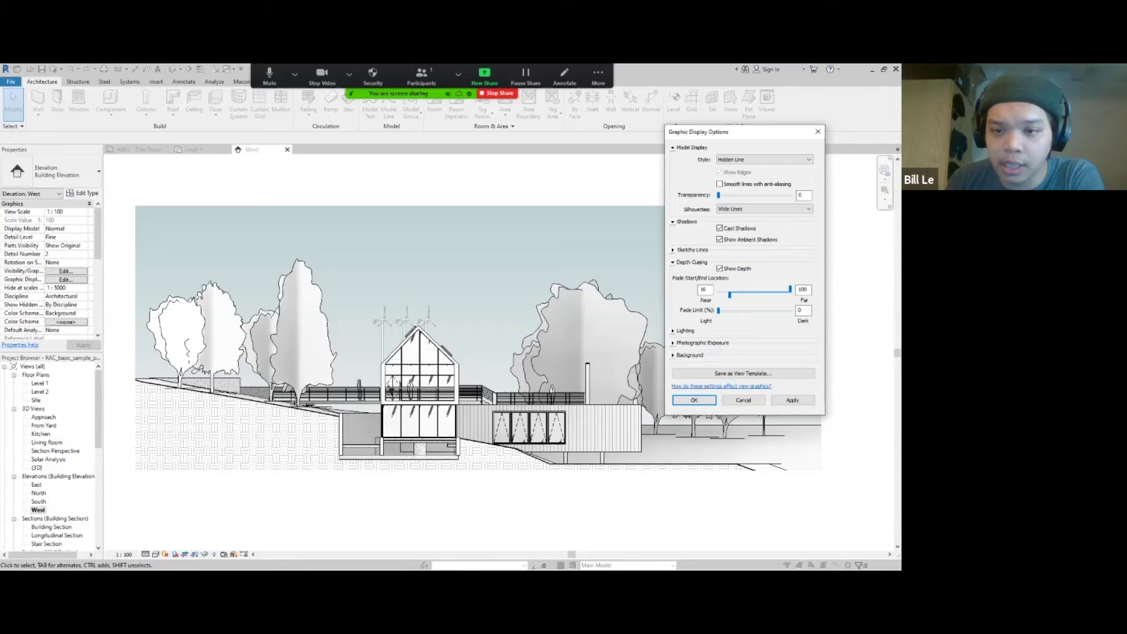
{"action": "type", "text": "20"}
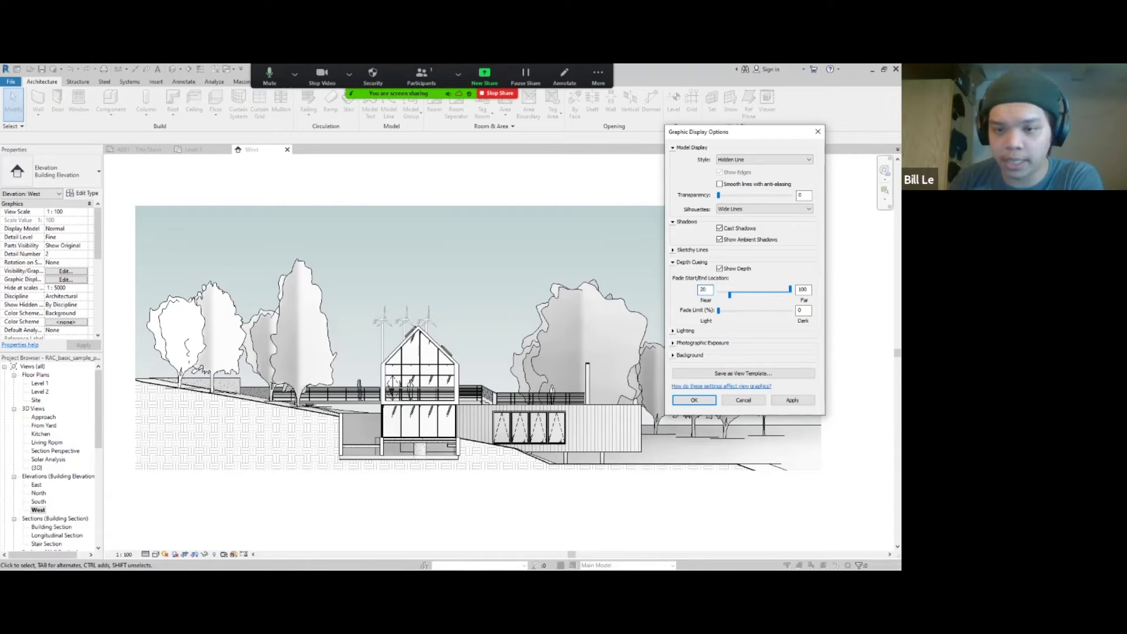
{"action": "key", "text": "Return"}
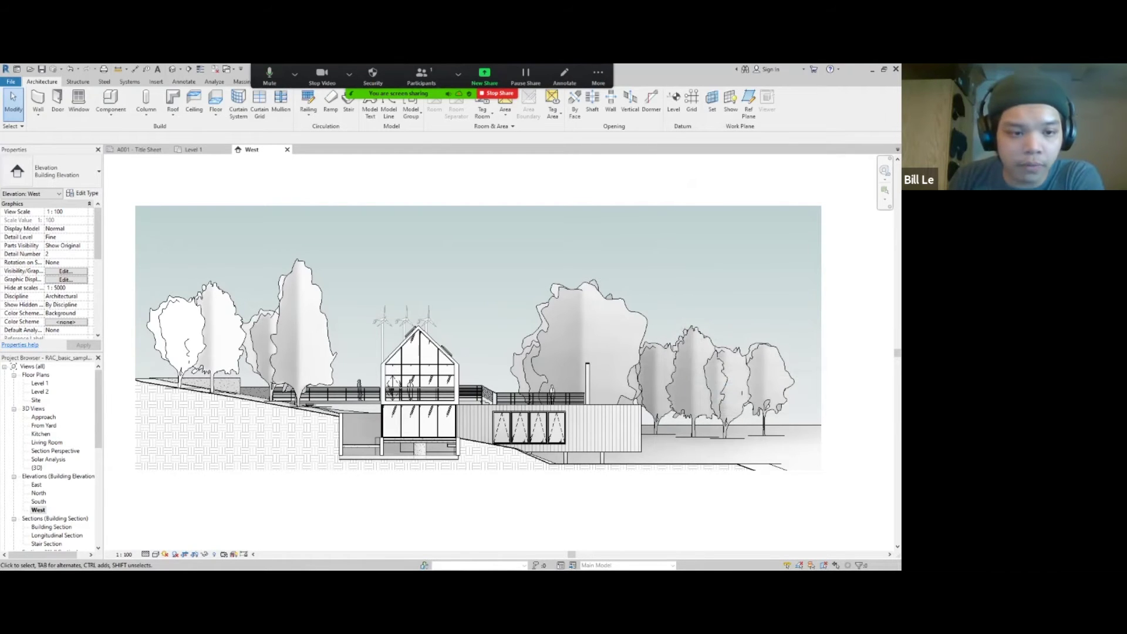
Raise the depth cueing fade limit to 50 in the West elevation's graphic display options
{"action": "left_click", "coordinate": [65, 280]}
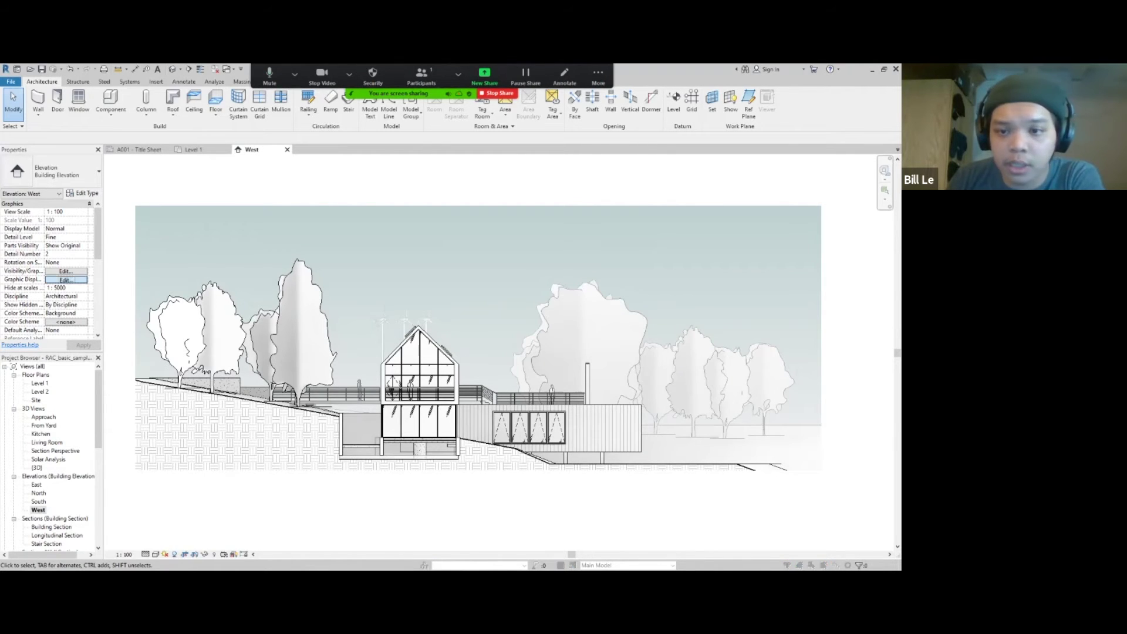
{"action": "left_click", "coordinate": [691, 246]}
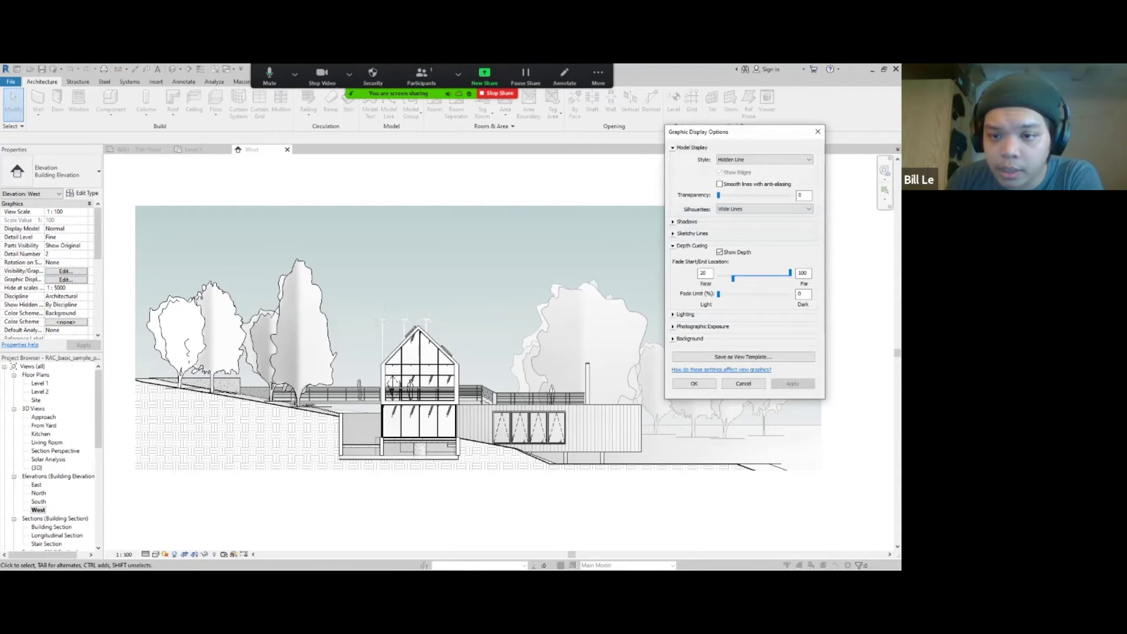
{"action": "left_click_drag", "start_coordinate": [718, 294], "coordinate": [736, 293]}
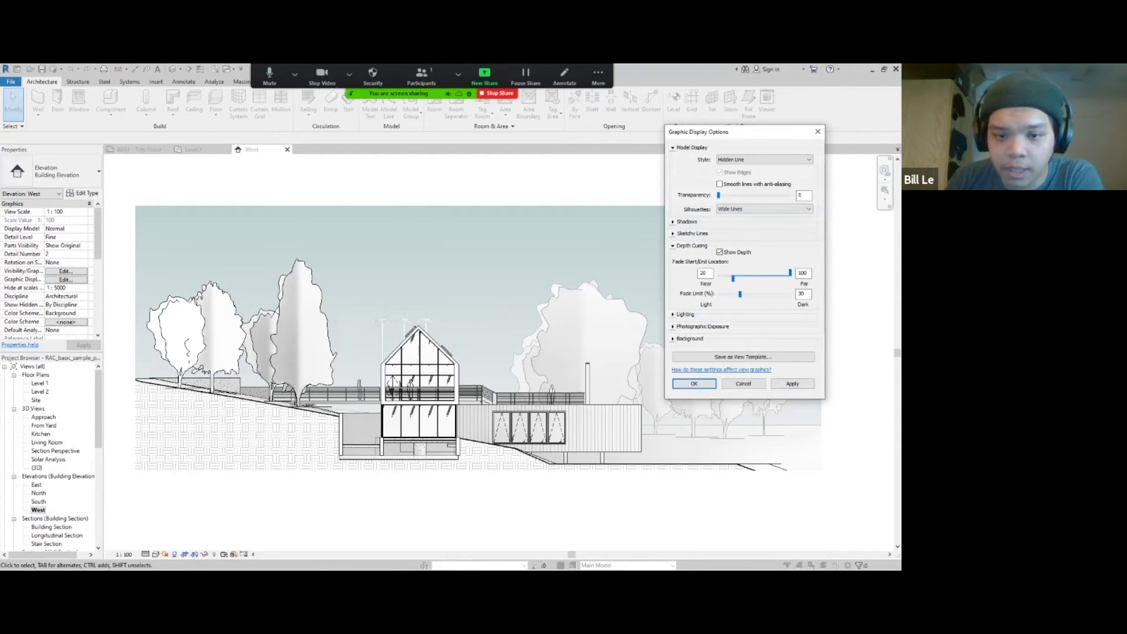
{"action": "left_click", "coordinate": [792, 383]}
{"action": "left_click_drag", "start_coordinate": [740, 293], "coordinate": [762, 294]}
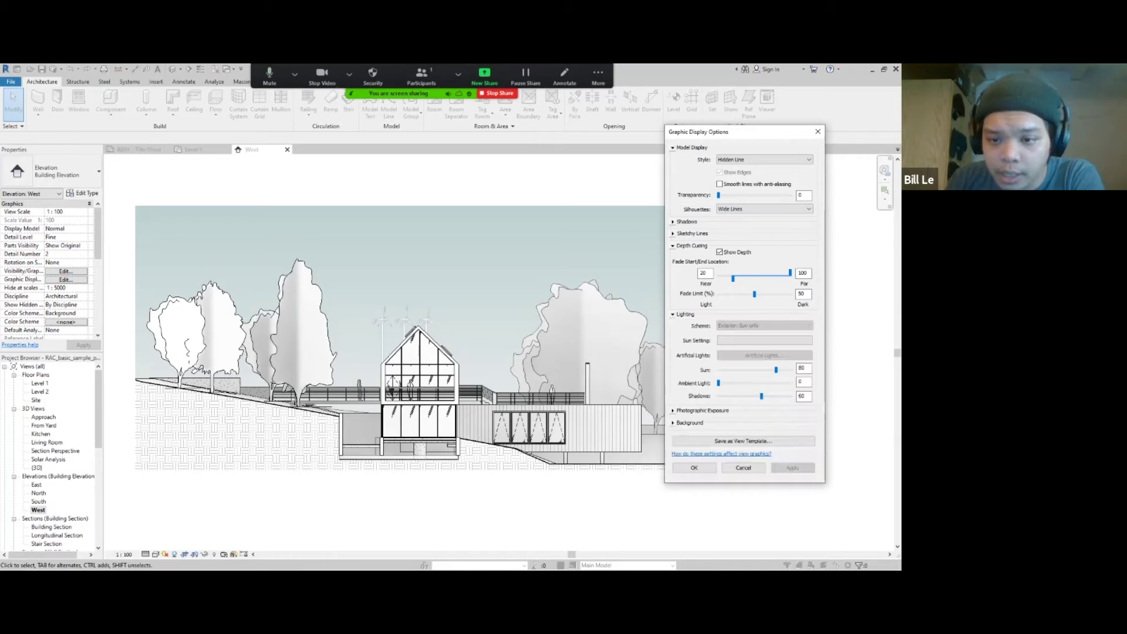
Set the West elevation's lighting to sun 79, ambient light 40 and shadows 76, and accept the options
{"action": "left_click_drag", "start_coordinate": [762, 396], "coordinate": [774, 396]}
{"action": "left_click", "coordinate": [792, 467]}
{"action": "left_click_drag", "start_coordinate": [719, 382], "coordinate": [773, 370]}
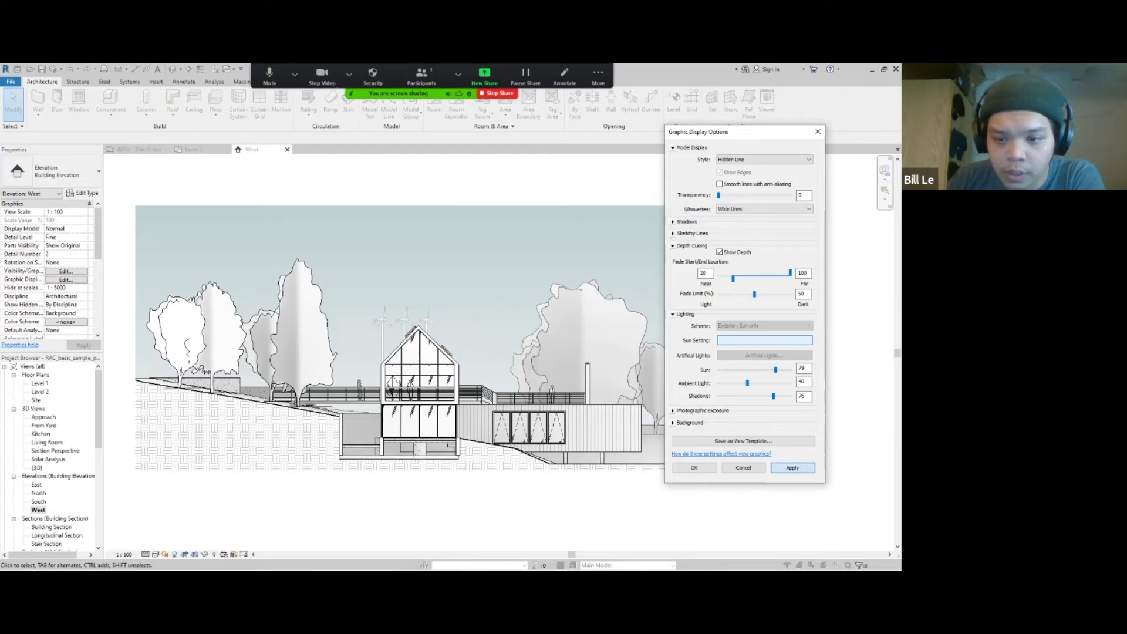
{"action": "key", "text": "Return"}
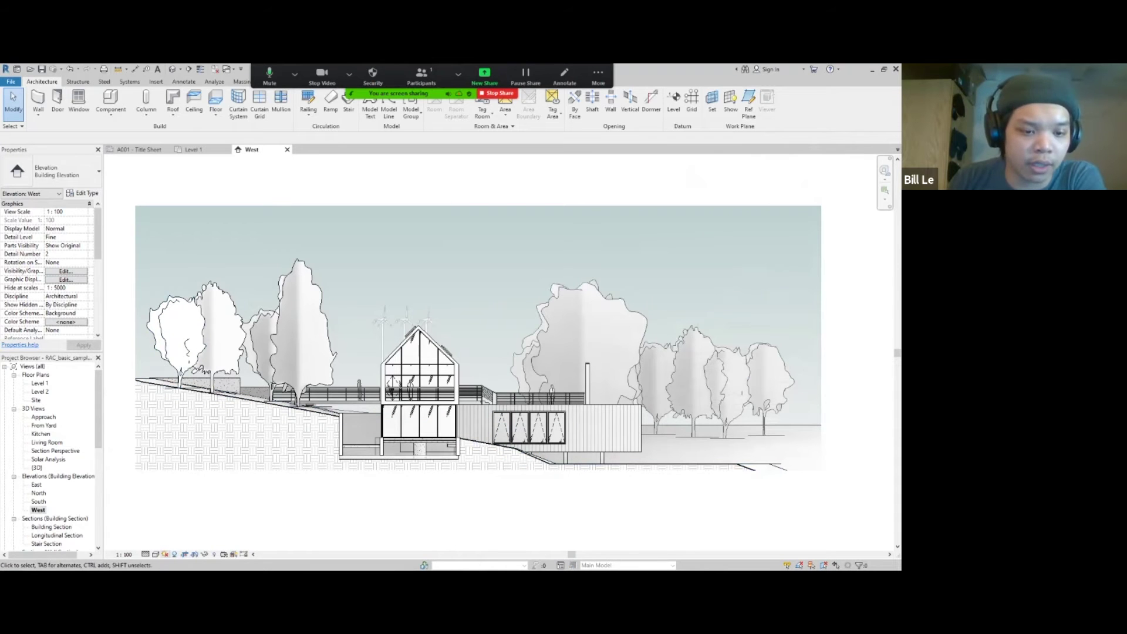
Set the West elevation's sun settings to the Sunlight from Top Right lighting preset and confirm
{"action": "left_click", "coordinate": [165, 554]}
{"action": "left_click", "coordinate": [179, 540]}
{"action": "left_click", "coordinate": [165, 555]}
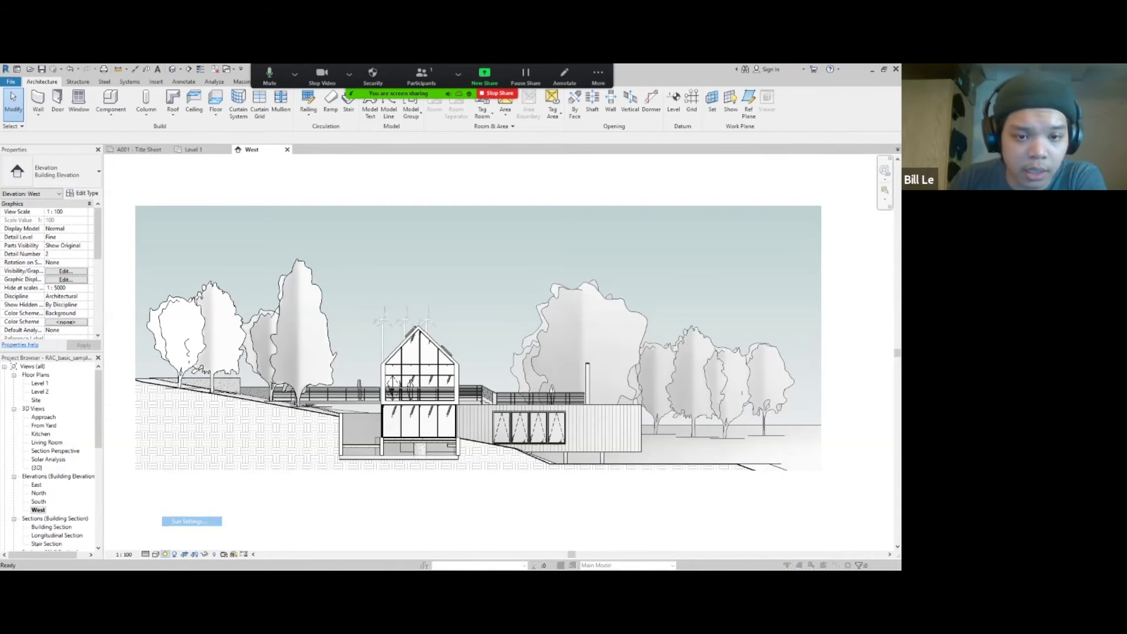
{"action": "left_click", "coordinate": [188, 522]}
{"action": "left_click", "coordinate": [342, 327]}
{"action": "left_click", "coordinate": [344, 322]}
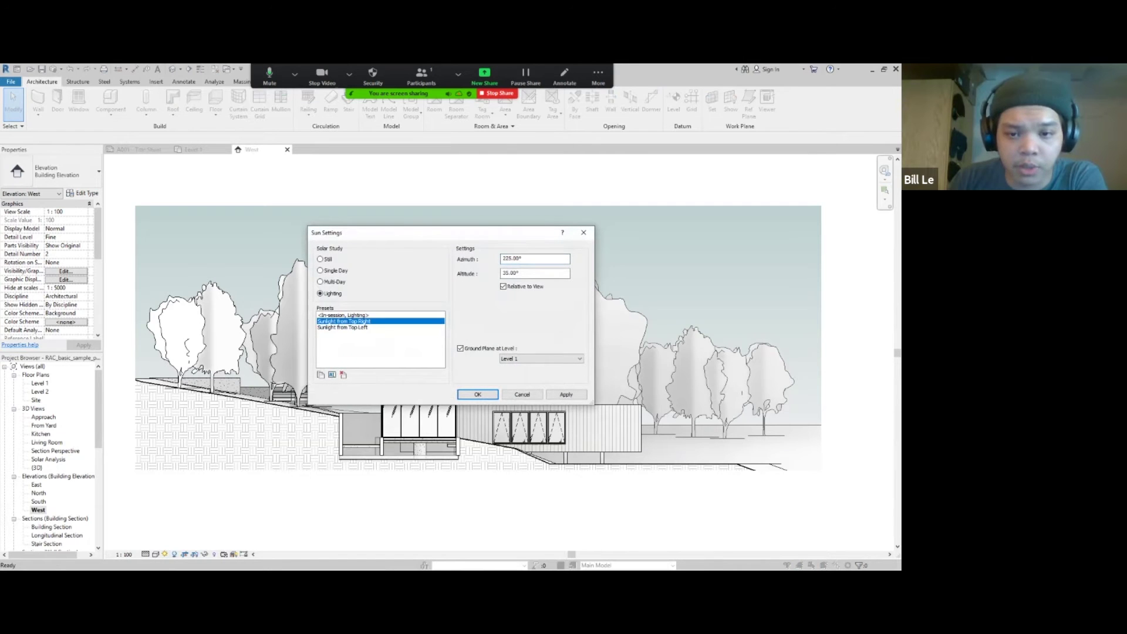
{"action": "left_click", "coordinate": [566, 394]}
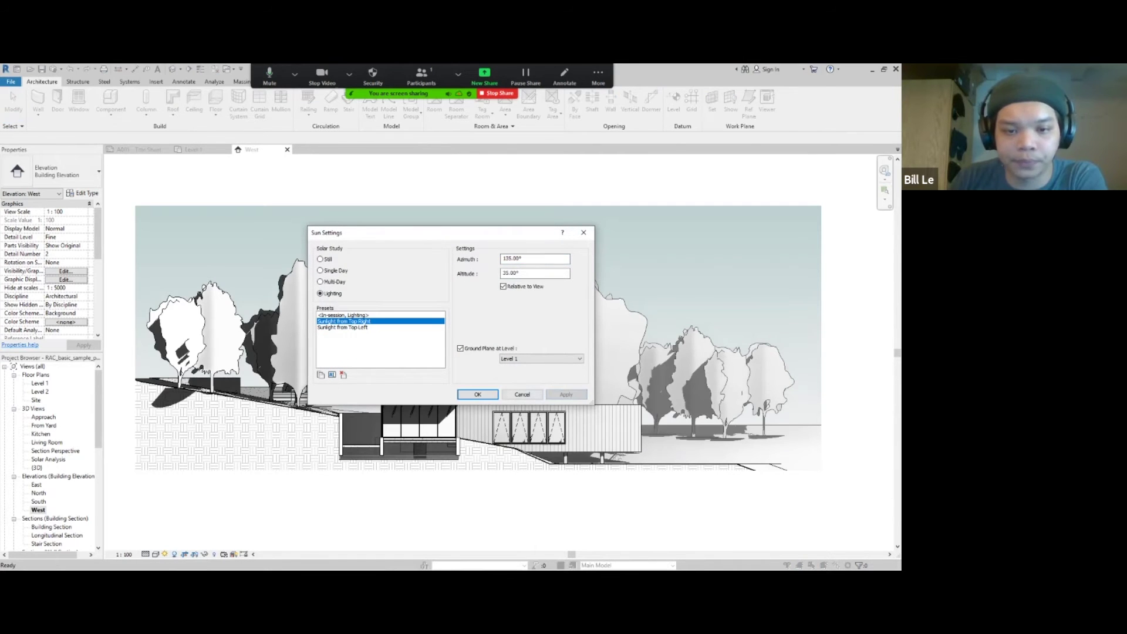
{"action": "key", "text": "Return"}
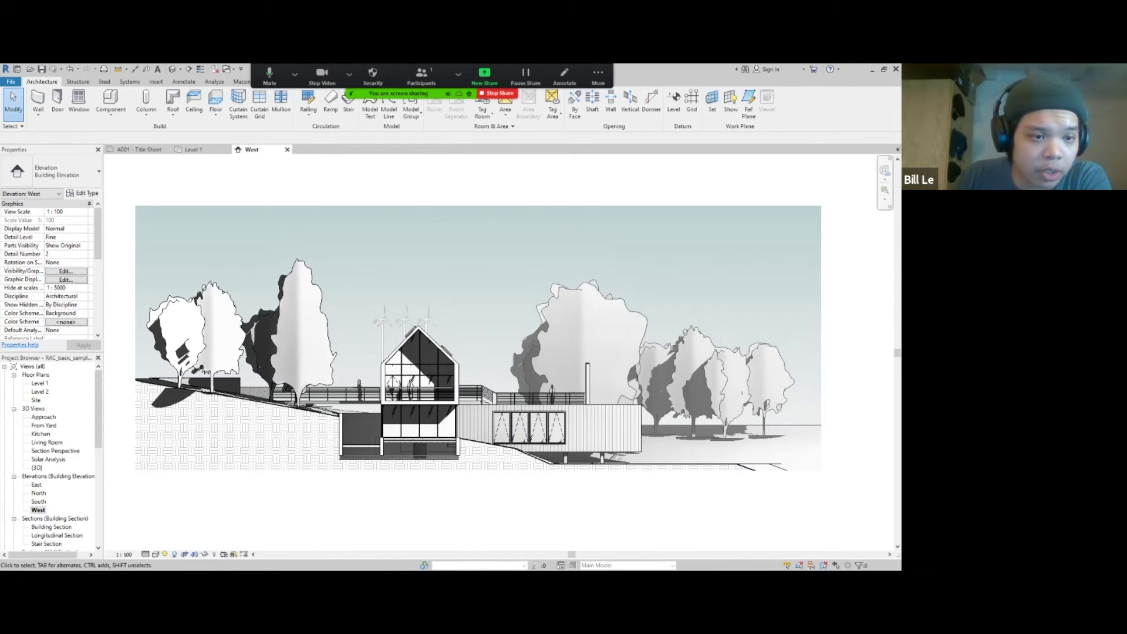
Reduce the West elevation's shadow intensity to 19 in the lighting options and apply it
{"action": "left_click", "coordinate": [66, 280]}
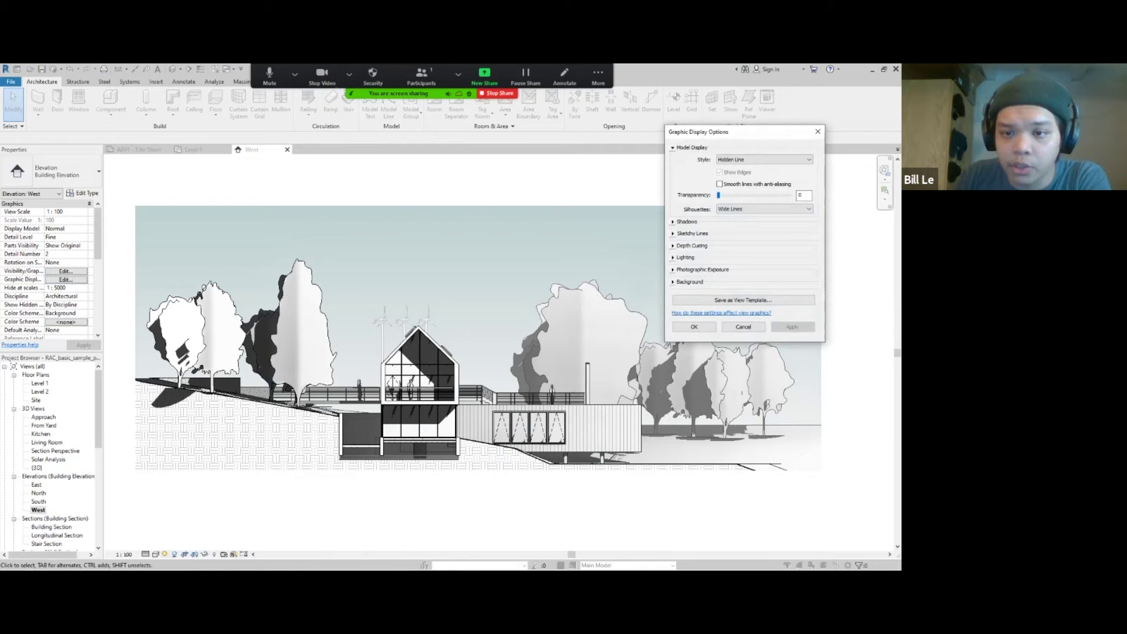
{"action": "left_click", "coordinate": [673, 246]}
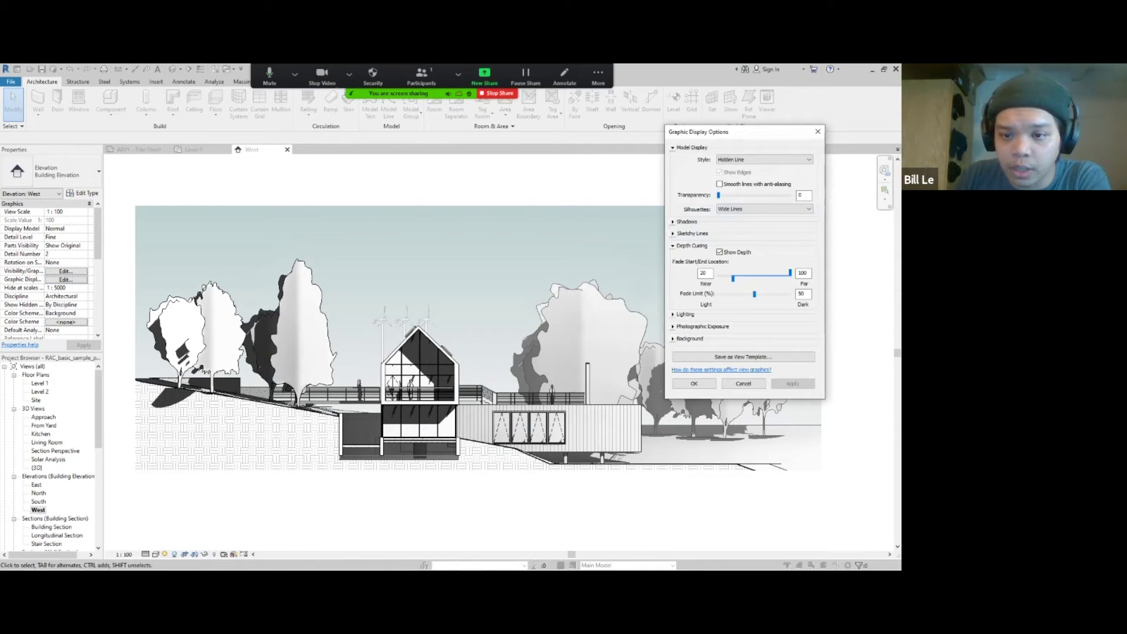
{"action": "left_click", "coordinate": [684, 314]}
{"action": "left_click_drag", "start_coordinate": [774, 396], "coordinate": [745, 396]}
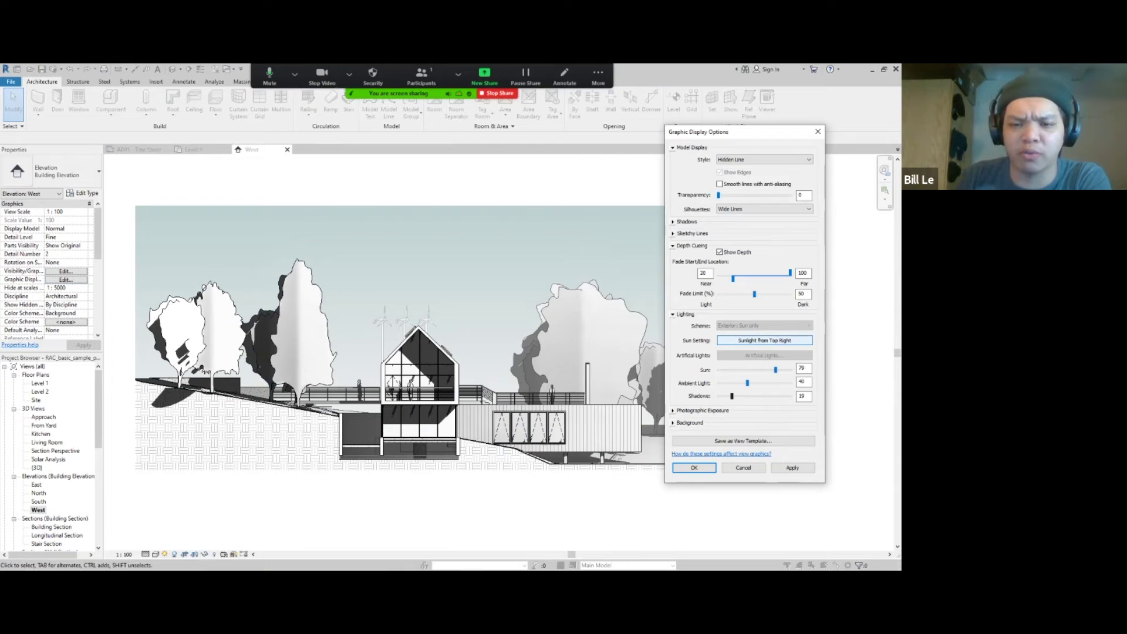
{"action": "left_click", "coordinate": [793, 468]}
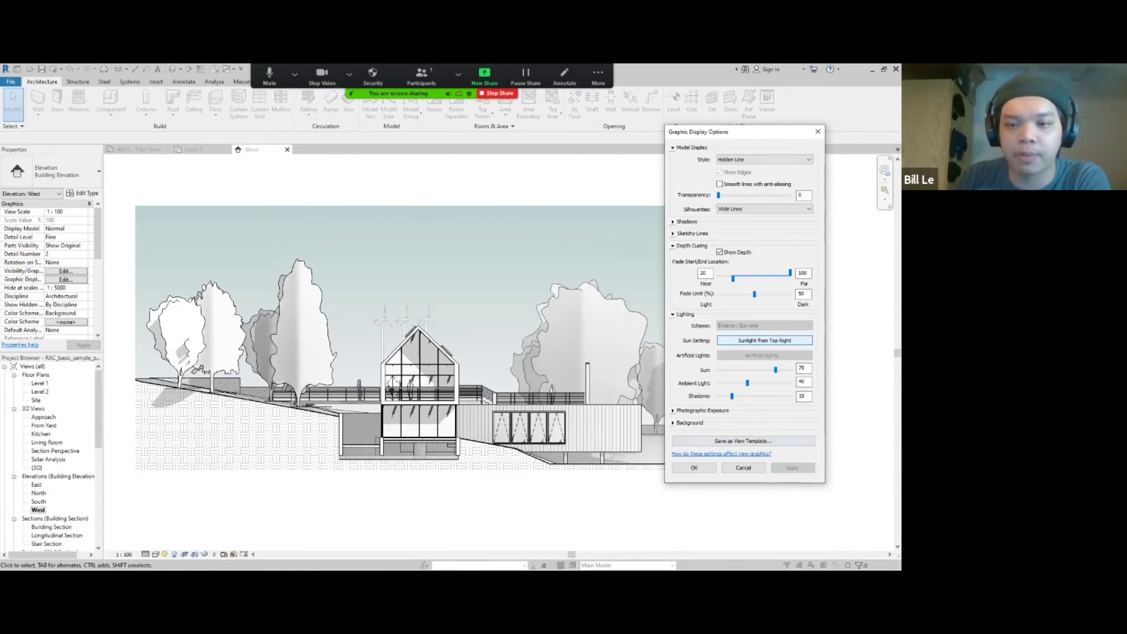
Adjust the West elevation's lighting to shadows 36 and ambient light 53, apply it, and accept the display options
{"action": "mouse_move", "coordinate": [732, 396]}
{"action": "left_mouse_down"}
{"action": "mouse_move", "coordinate": [757, 382]}
{"action": "mouse_move", "coordinate": [744, 396]}
{"action": "left_mouse_up"}
{"action": "left_click", "coordinate": [792, 468]}
{"action": "left_click", "coordinate": [792, 468]}
{"action": "left_click", "coordinate": [793, 468]}
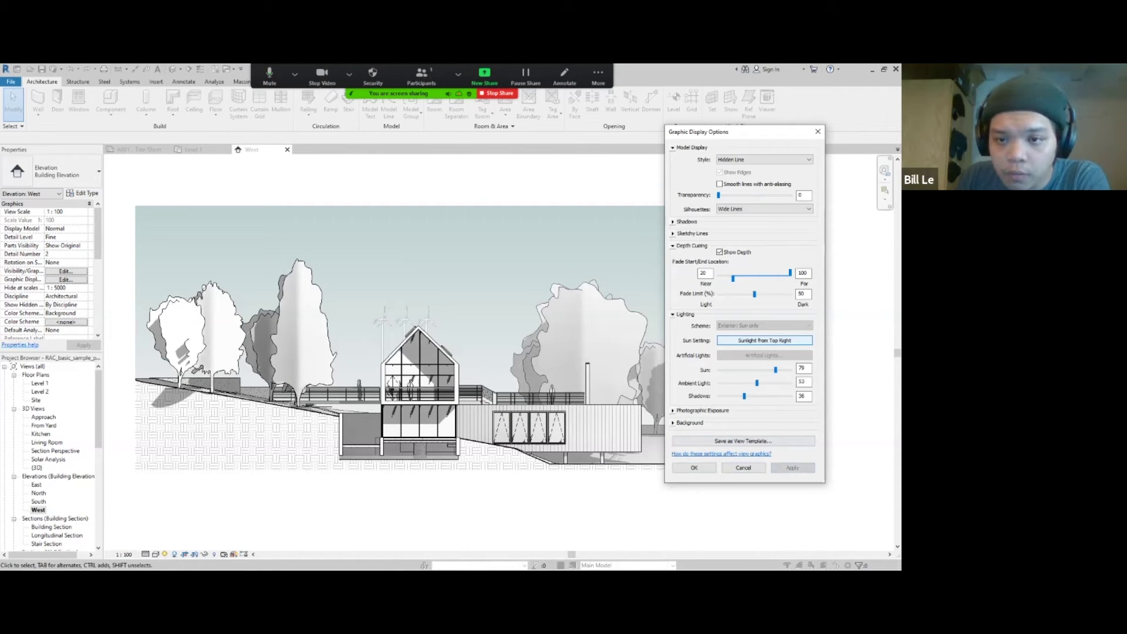
{"action": "left_click", "coordinate": [674, 411]}
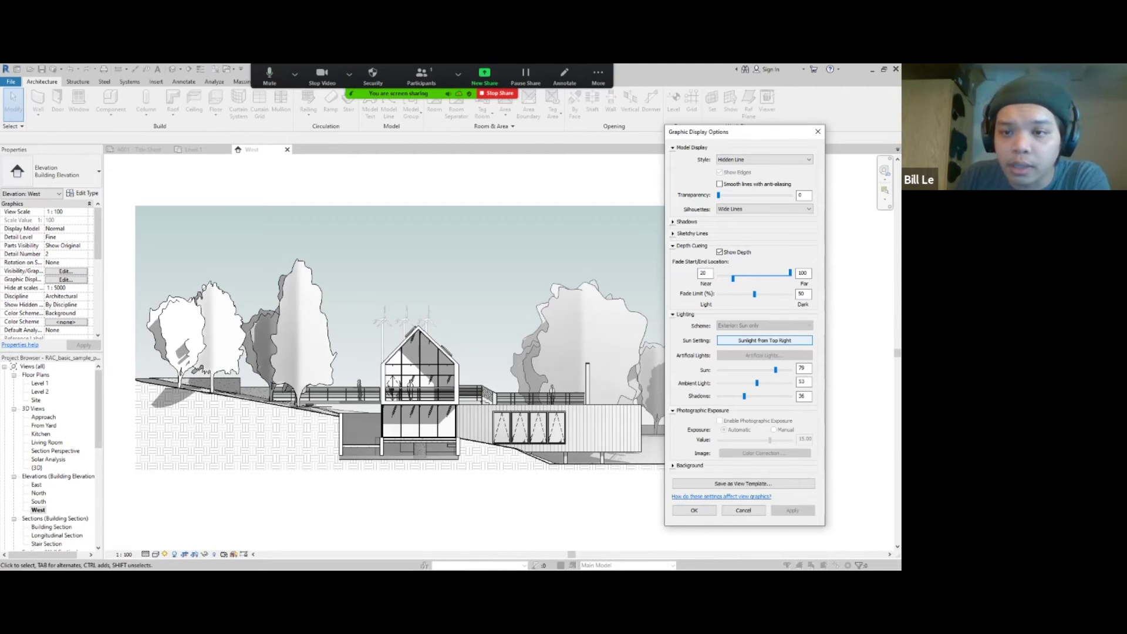
{"action": "left_click", "coordinate": [674, 411]}
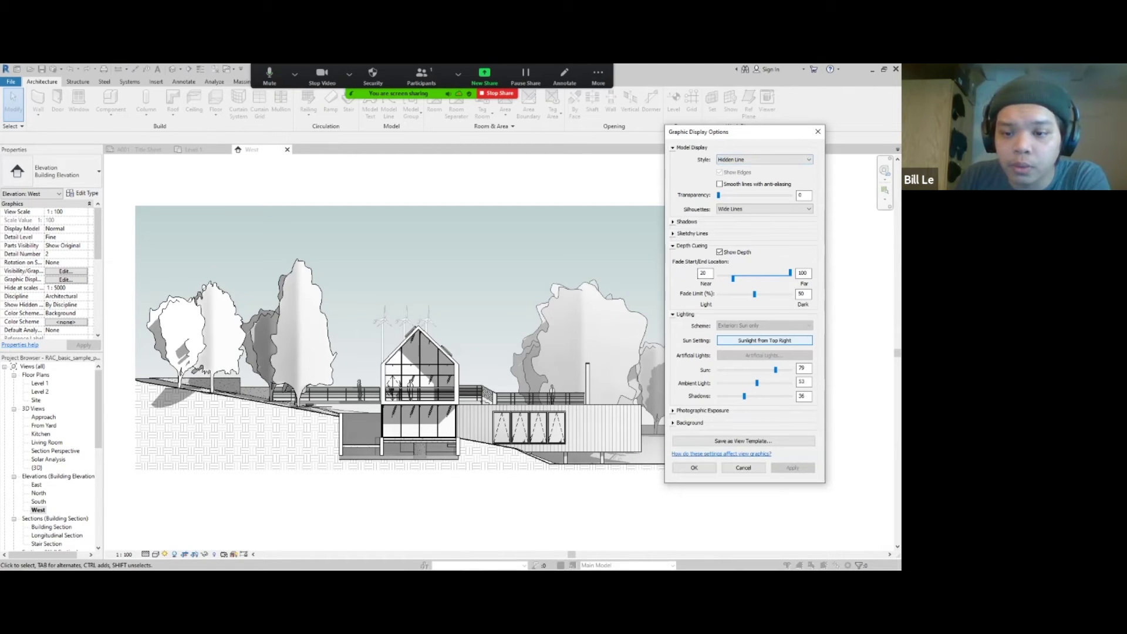
{"action": "key", "text": "Return"}
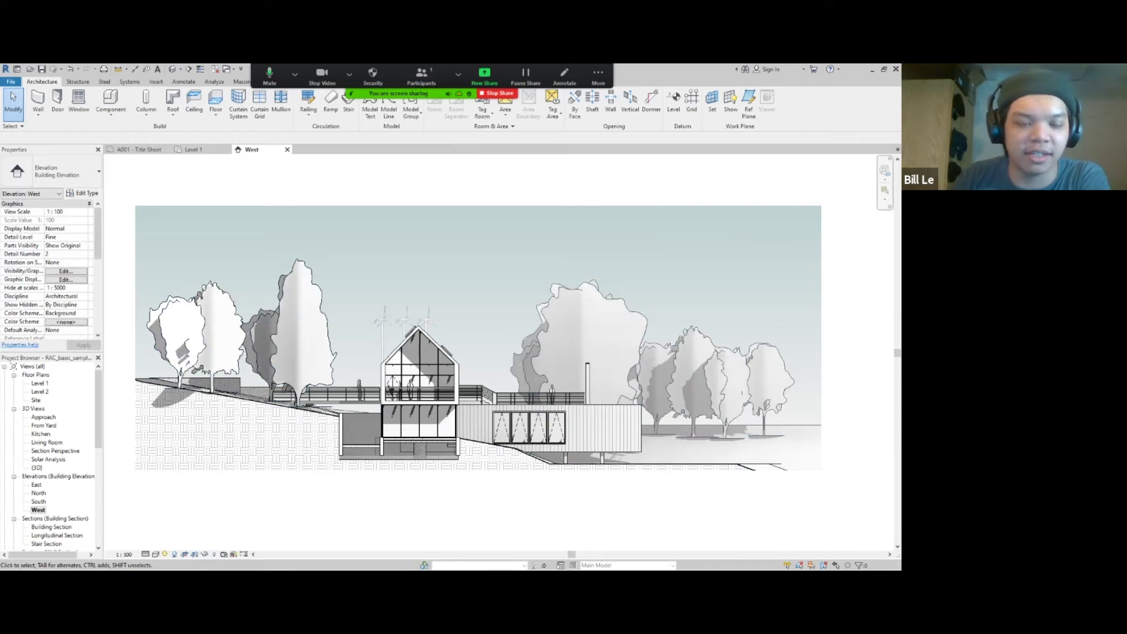
Override the Planting category's graphics in the West elevation to halftone, starting from the tree beside the house, and apply it
{"action": "left_click", "coordinate": [297, 358]}
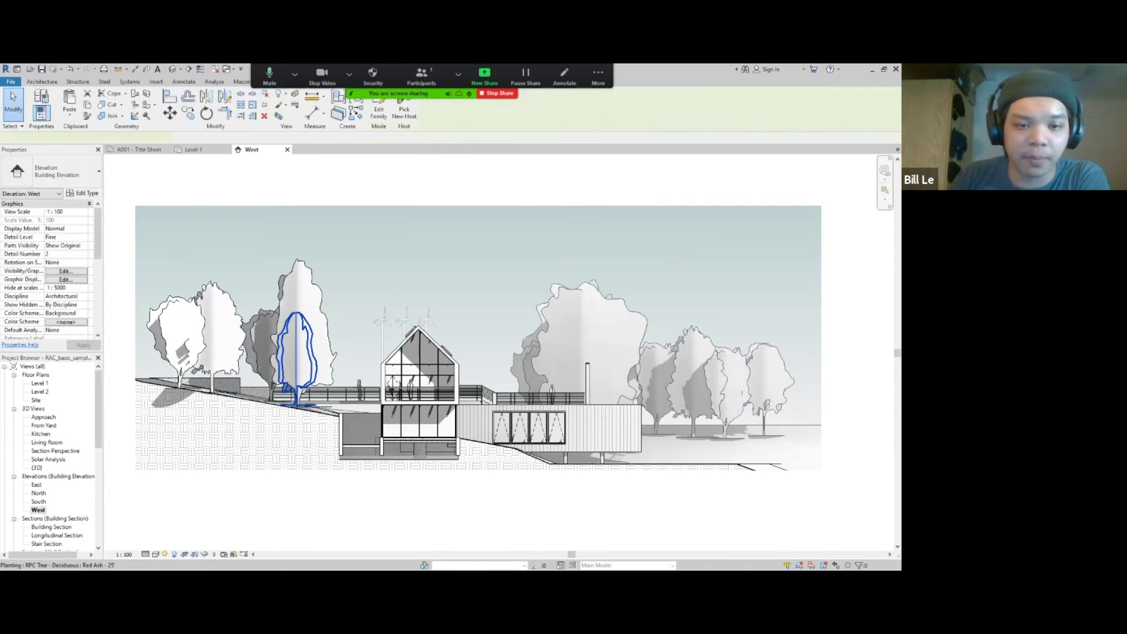
{"action": "right_click", "coordinate": [309, 331]}
{"action": "mouse_move", "coordinate": [365, 176]}
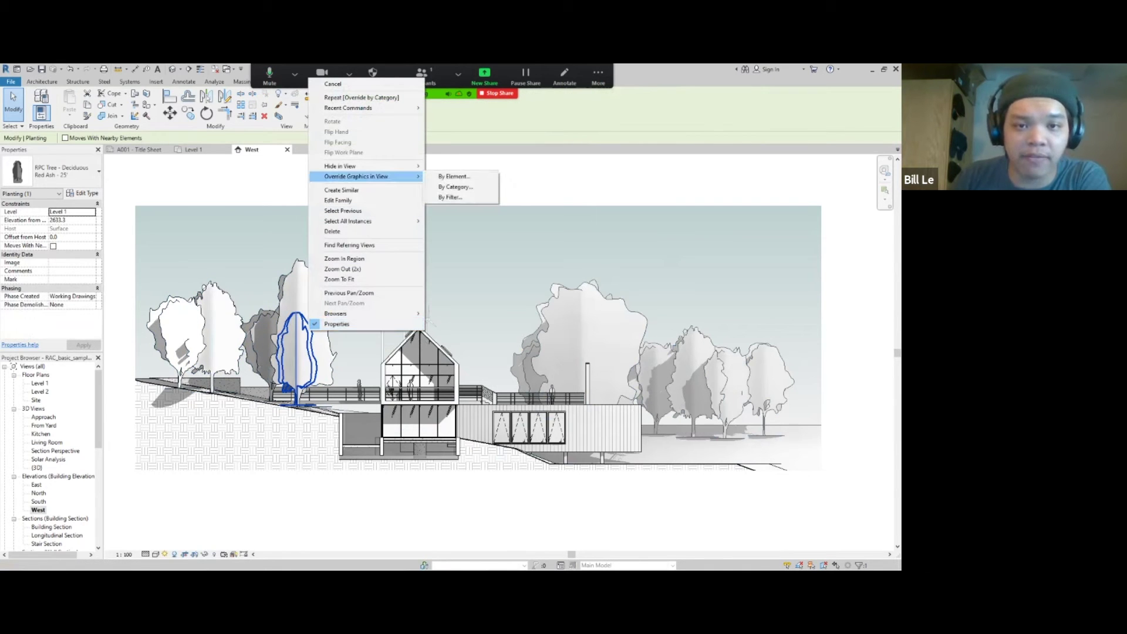
{"action": "left_click", "coordinate": [455, 186]}
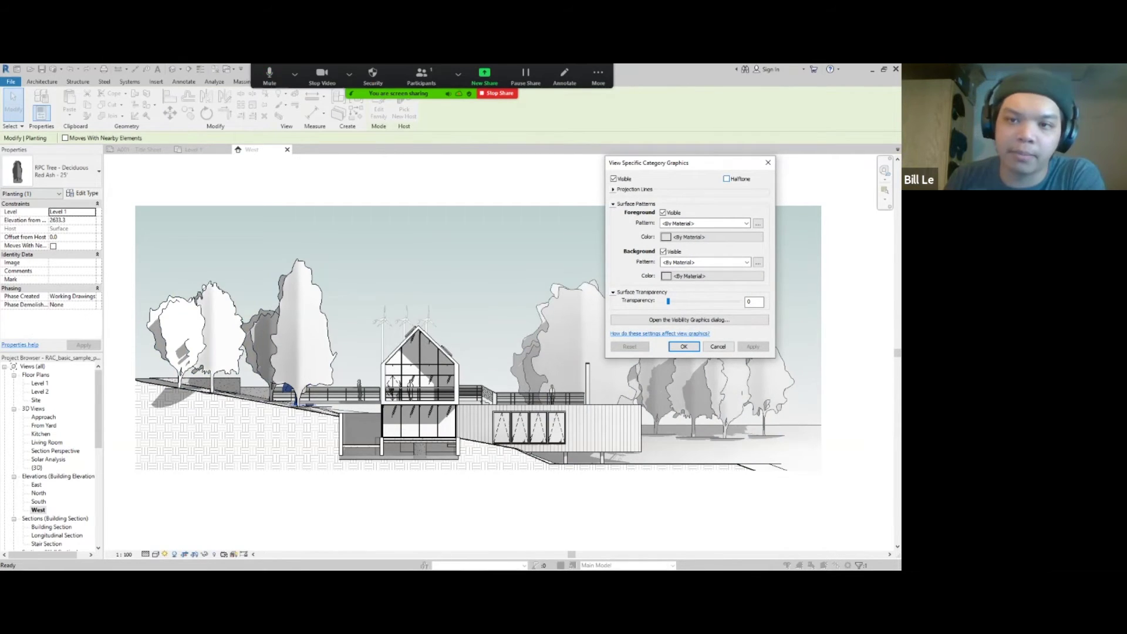
{"action": "left_click", "coordinate": [727, 179]}
{"action": "left_click", "coordinate": [753, 346]}
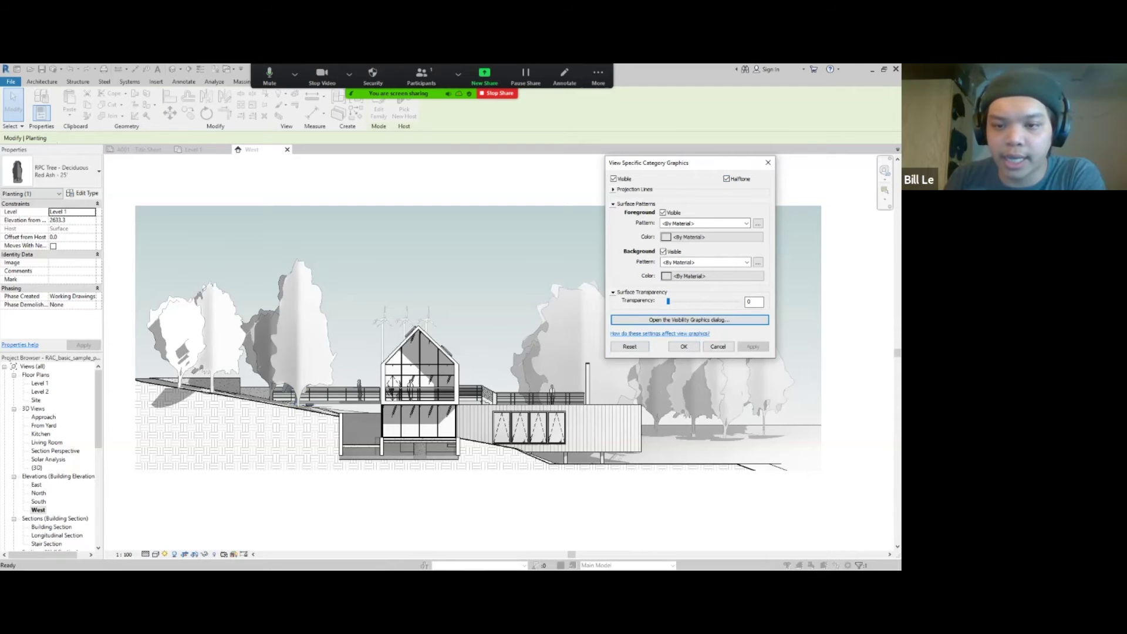
Set the Planting category's surface transparency to 32 in the West elevation, accept the override and deselect the tree
{"action": "left_click_drag", "start_coordinate": [668, 302], "coordinate": [690, 301]}
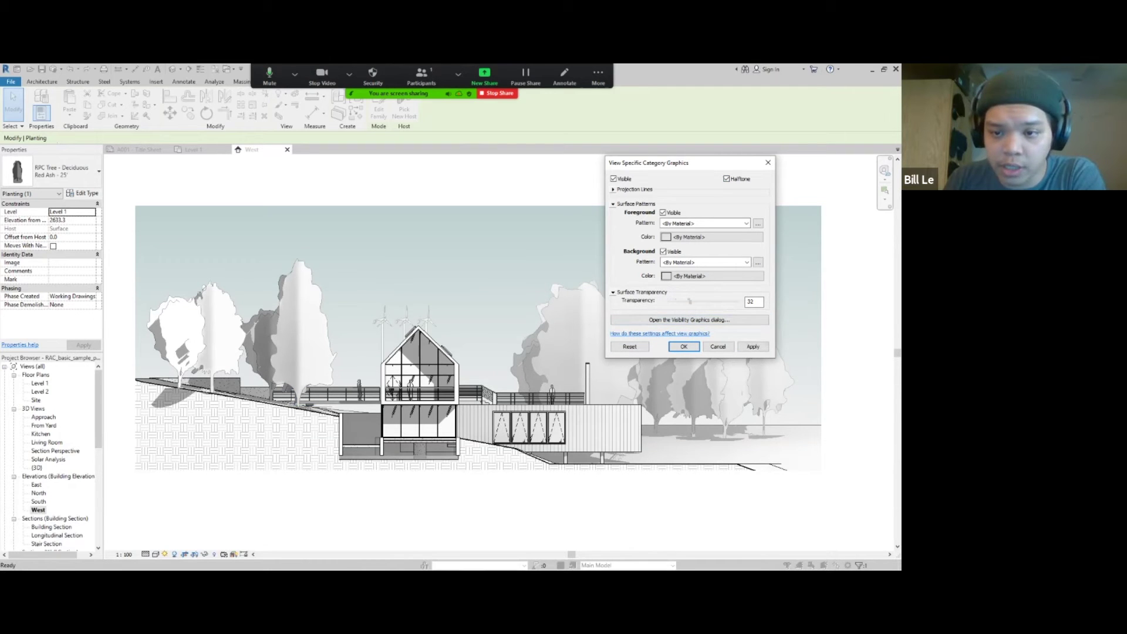
{"action": "left_click", "coordinate": [753, 346]}
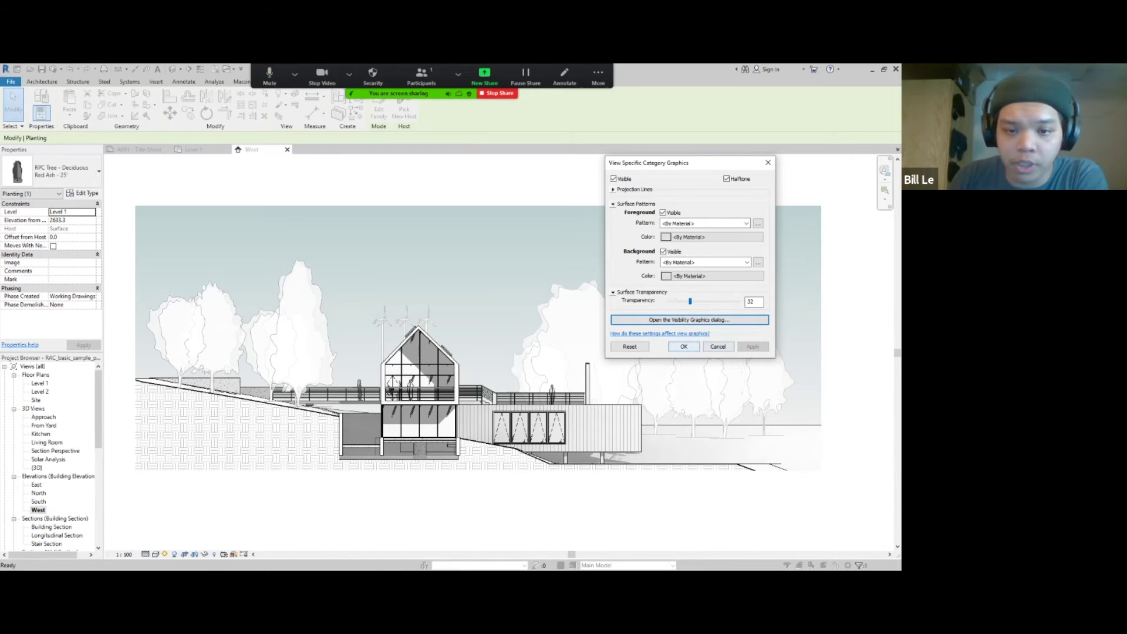
{"action": "left_click", "coordinate": [684, 347]}
{"action": "key", "text": "Escape"}
{"action": "scroll", "coordinate": [411, 368], "scroll_direction": "up", "scroll_amount": 5}
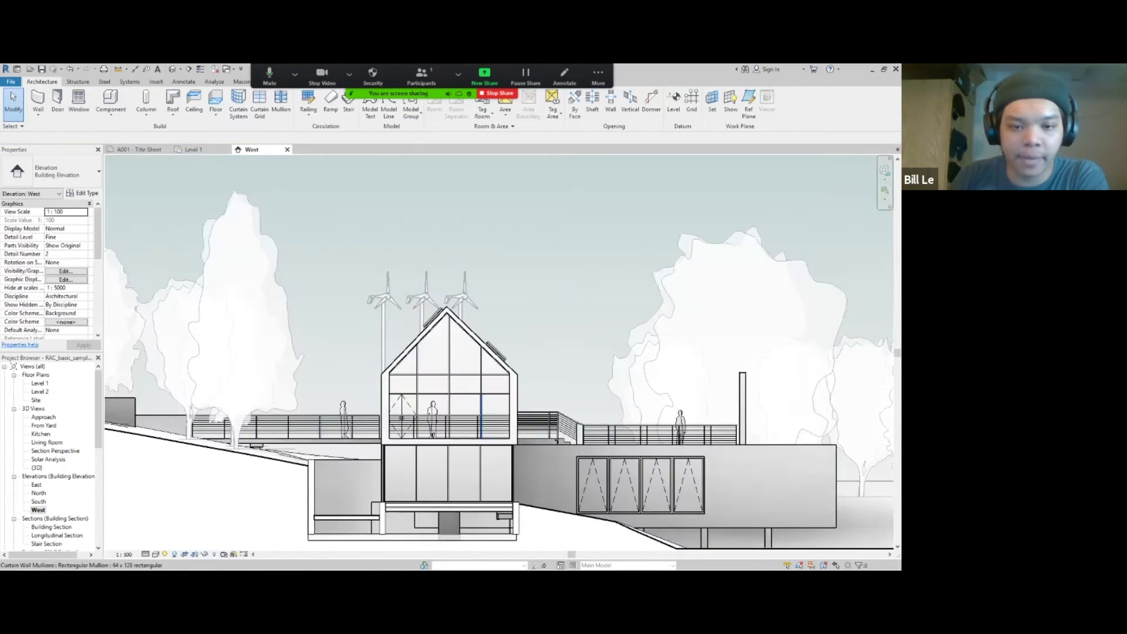
{"action": "scroll", "coordinate": [484, 422], "scroll_direction": "down", "scroll_amount": 5}
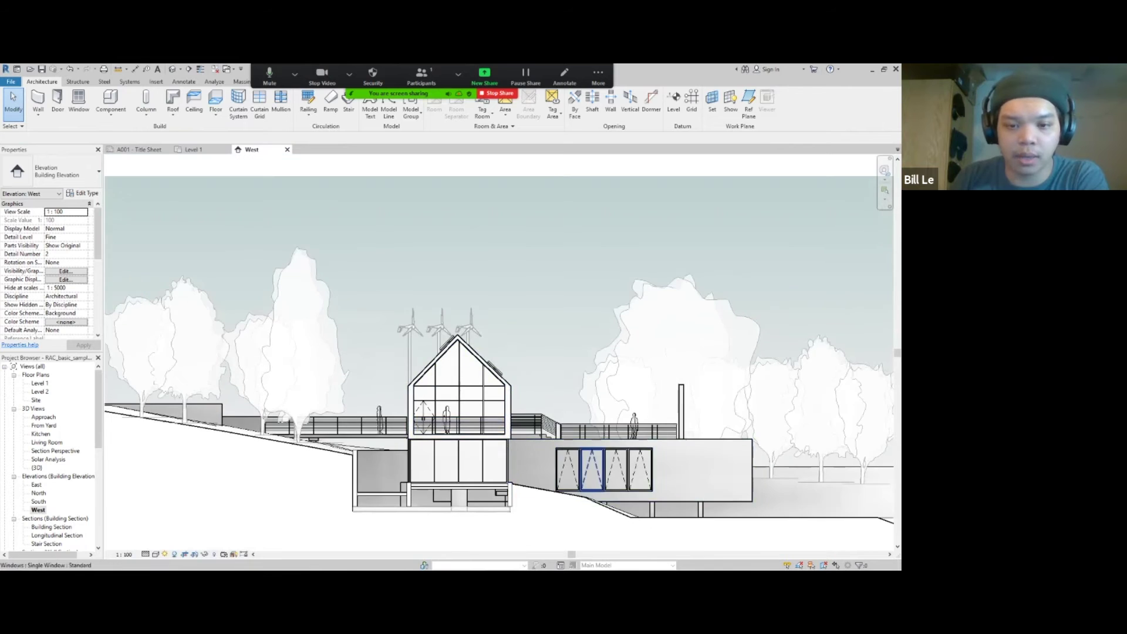
{"action": "scroll", "coordinate": [573, 405], "scroll_direction": "down", "scroll_amount": 2}
{"action": "mouse_move", "coordinate": [572, 404]}
{"action": "middle_mouse_down"}
{"action": "mouse_move", "coordinate": [495, 438]}
{"action": "mouse_move", "coordinate": [575, 414]}
{"action": "middle_mouse_up"}
{"action": "mouse_move", "coordinate": [852, 338]}
{"action": "middle_mouse_down"}
{"action": "mouse_move", "coordinate": [803, 332]}
{"action": "mouse_move", "coordinate": [812, 351]}
{"action": "middle_mouse_up"}
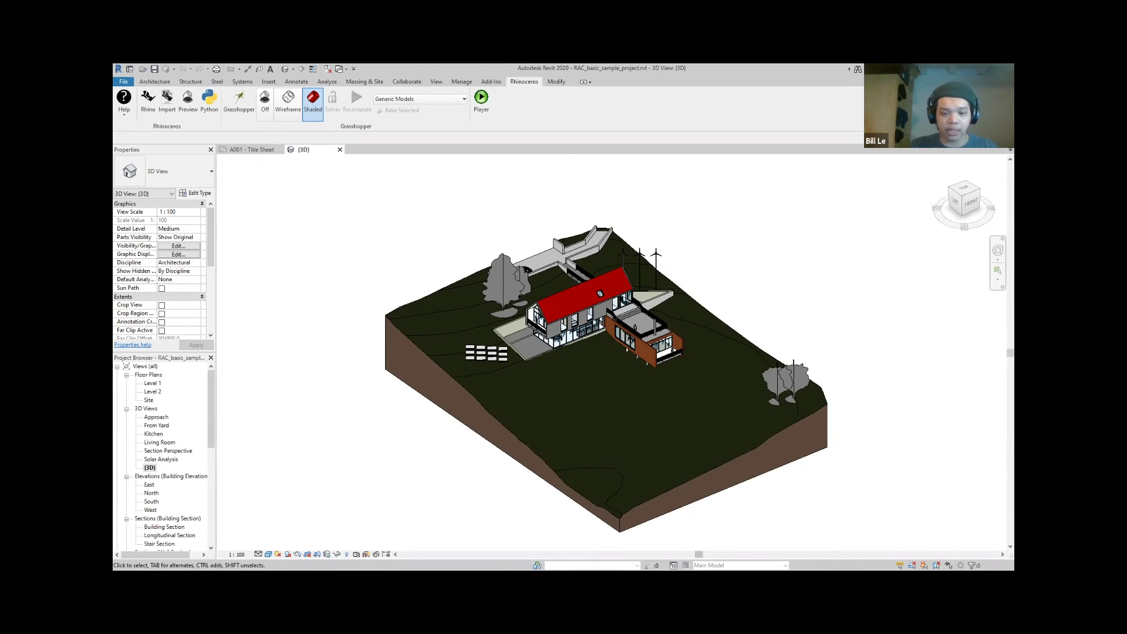
Switch to the browser to view the Rhino.Inside.Revit web page, and return to the Revit 3D view
{"action": "key", "text": "super"}
{"action": "key", "text": "alt+Tab"}
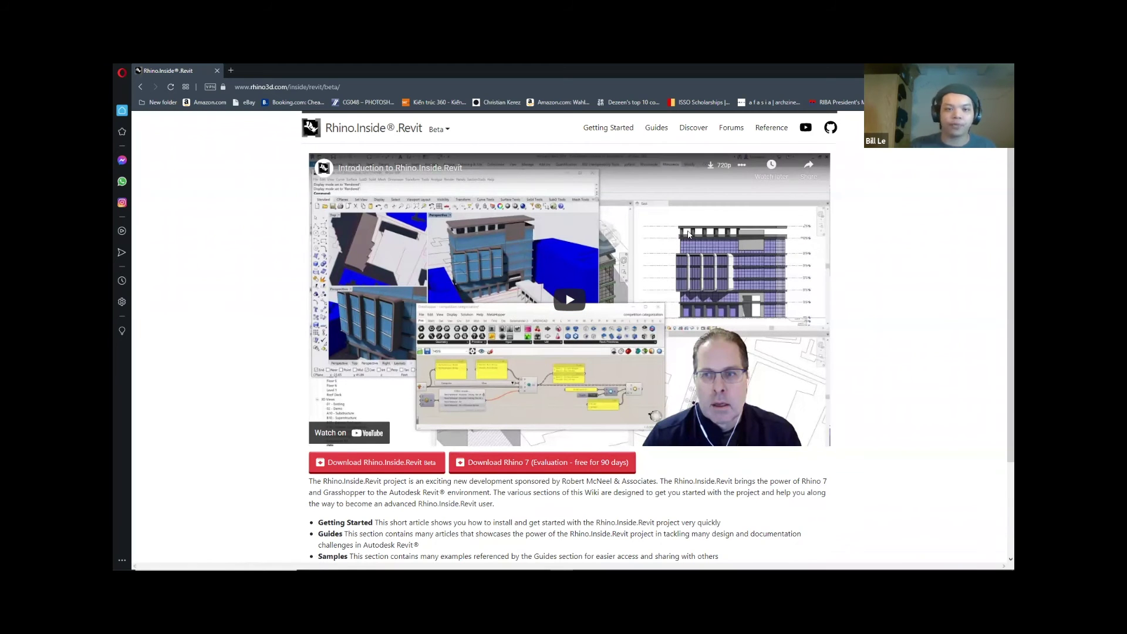
{"action": "key", "text": "alt+Tab"}
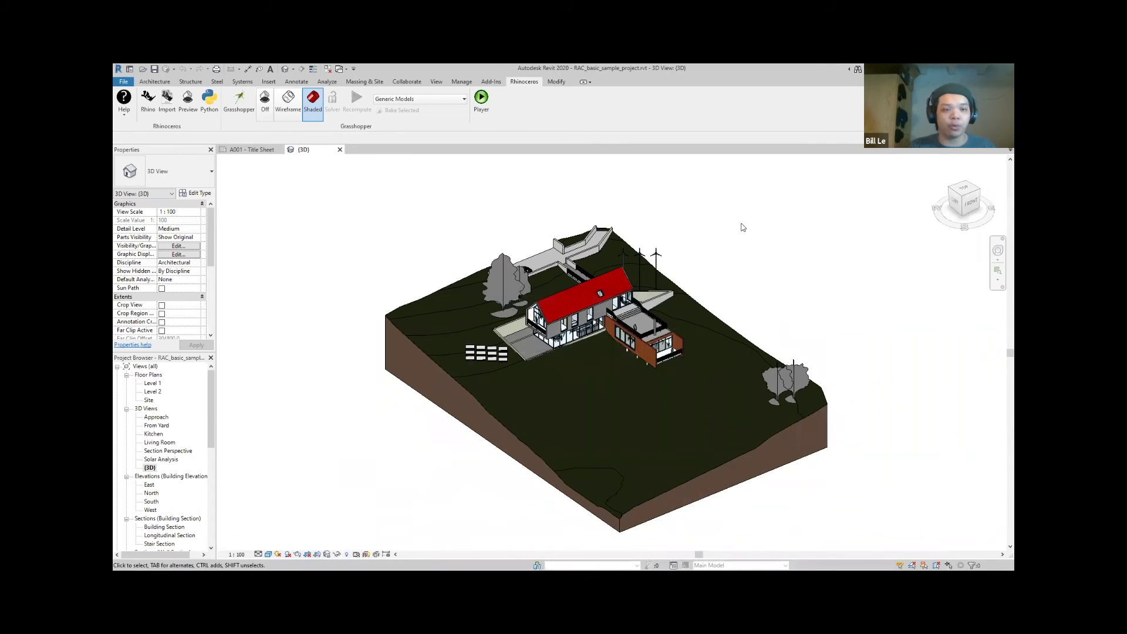
Launch Rhino inside Revit with the Rhinoceros add-in tools and minimize its window
{"action": "left_click", "coordinate": [491, 82]}
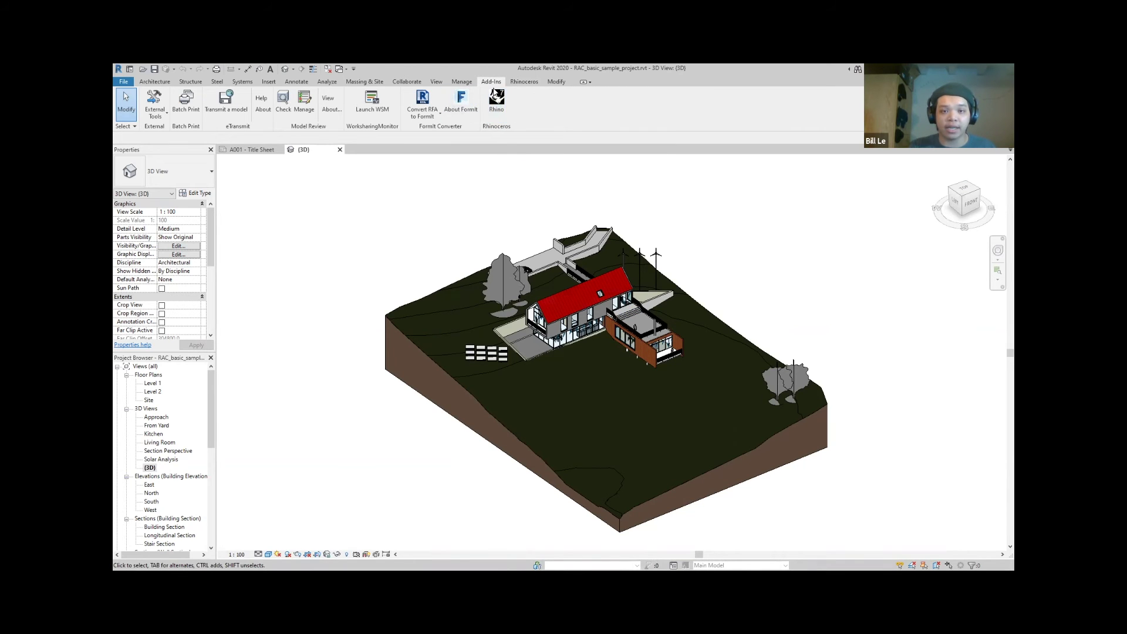
{"action": "left_click", "coordinate": [524, 81]}
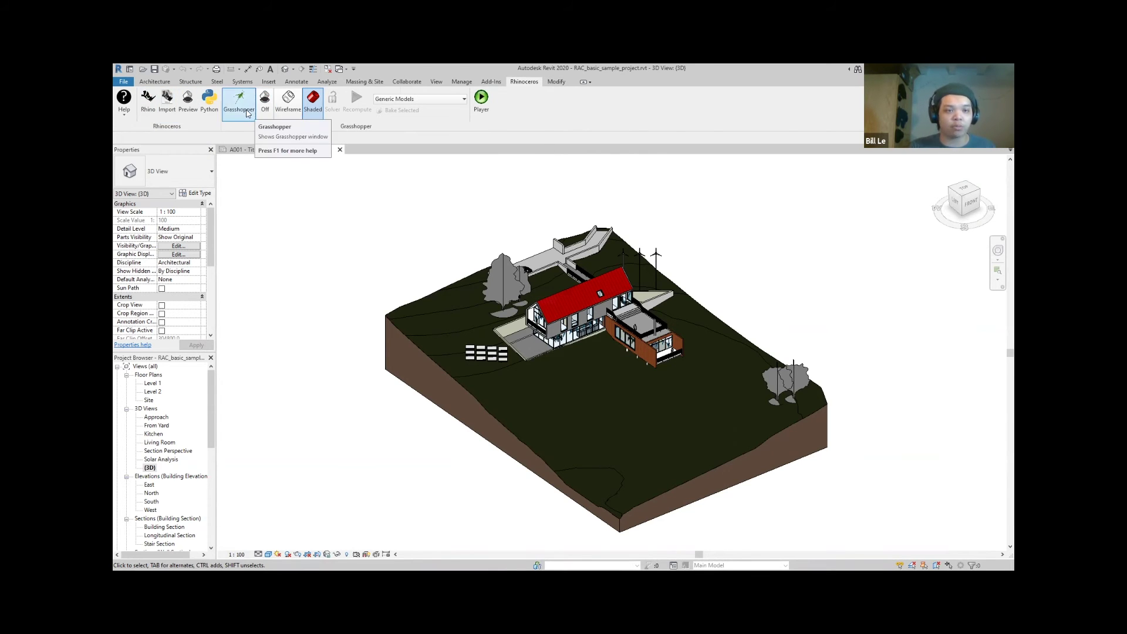
{"action": "left_click", "coordinate": [148, 100]}
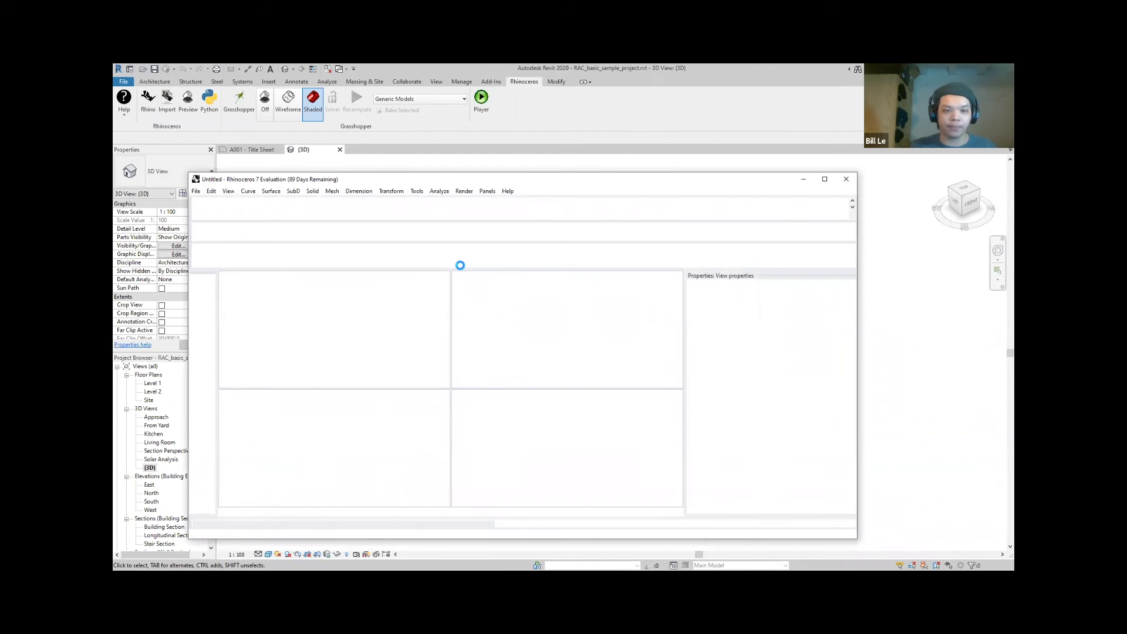
{"action": "left_click", "coordinate": [805, 179]}
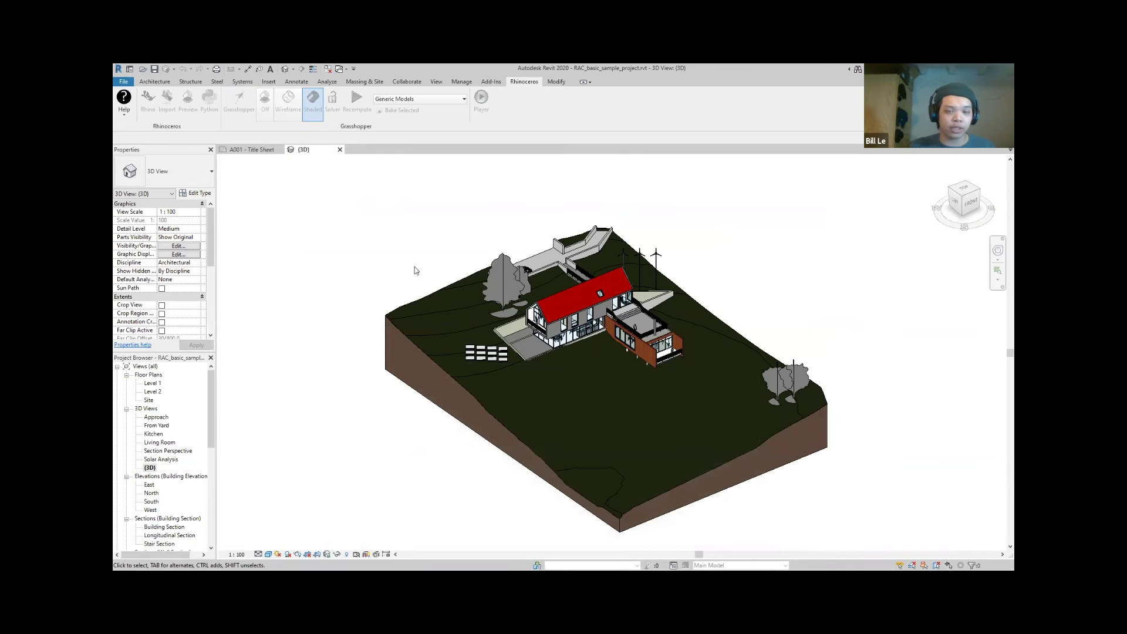
Launch Grasshopper inside Revit, dismiss the getting-started tutorials and move its window aside to uncover part of the Revit view
{"action": "left_click", "coordinate": [243, 97]}
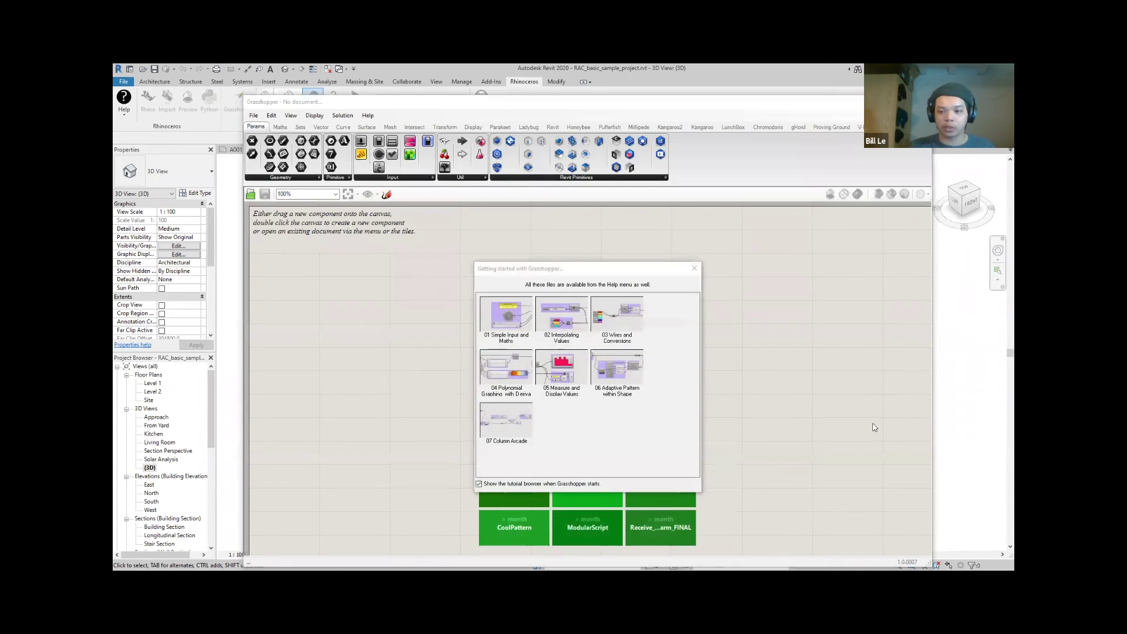
{"action": "left_click", "coordinate": [694, 270]}
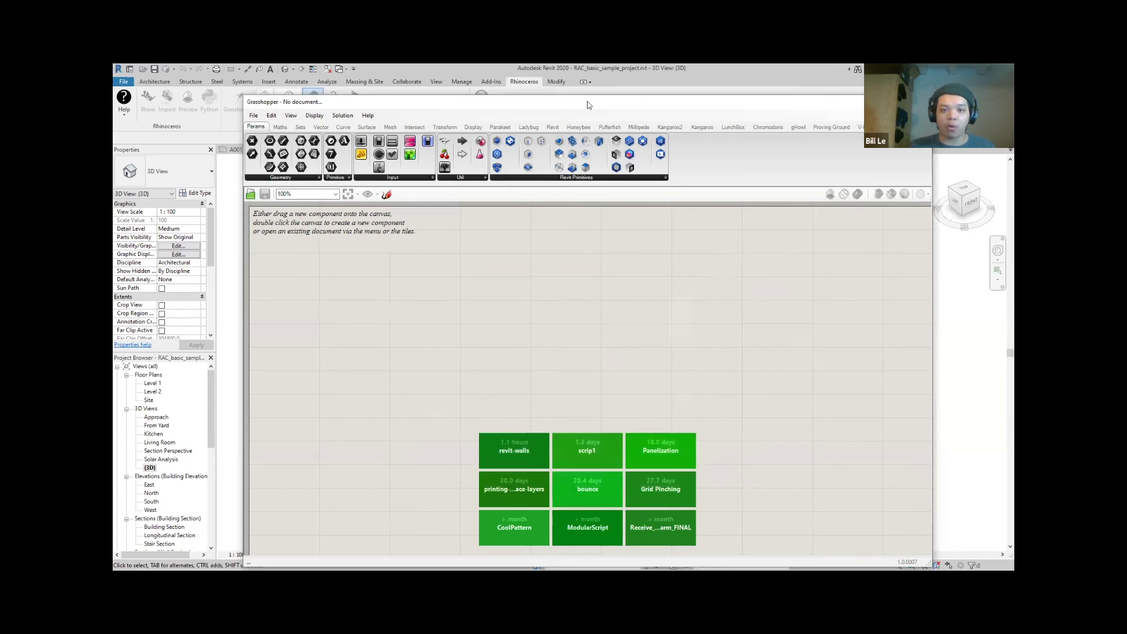
{"action": "left_click_drag", "start_coordinate": [590, 106], "coordinate": [760, 108]}
Add a Host parameter to the Grasshopper canvas, bring up the Revit components and reposition the parameter
{"action": "double_click", "coordinate": [517, 296]}
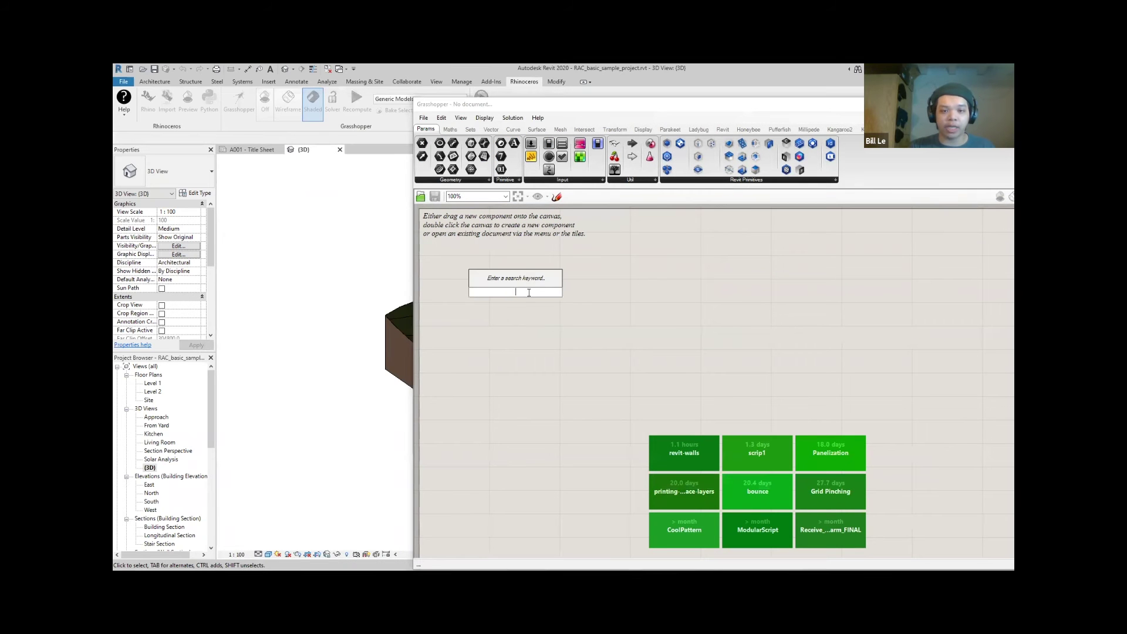
{"action": "type", "text": "host"}
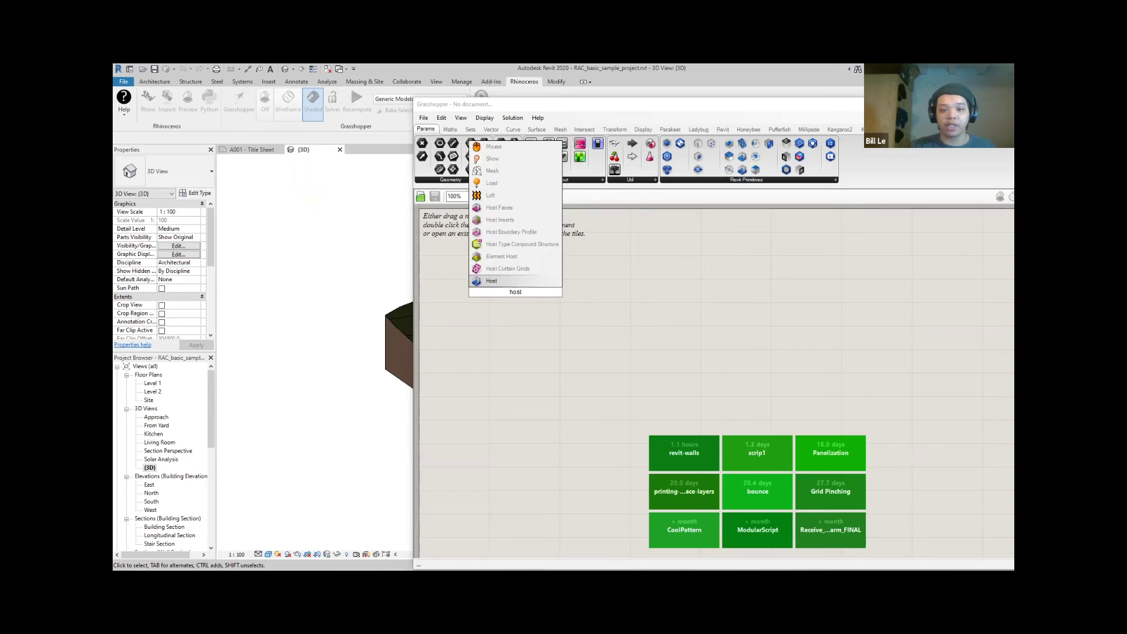
{"action": "key", "text": "Return"}
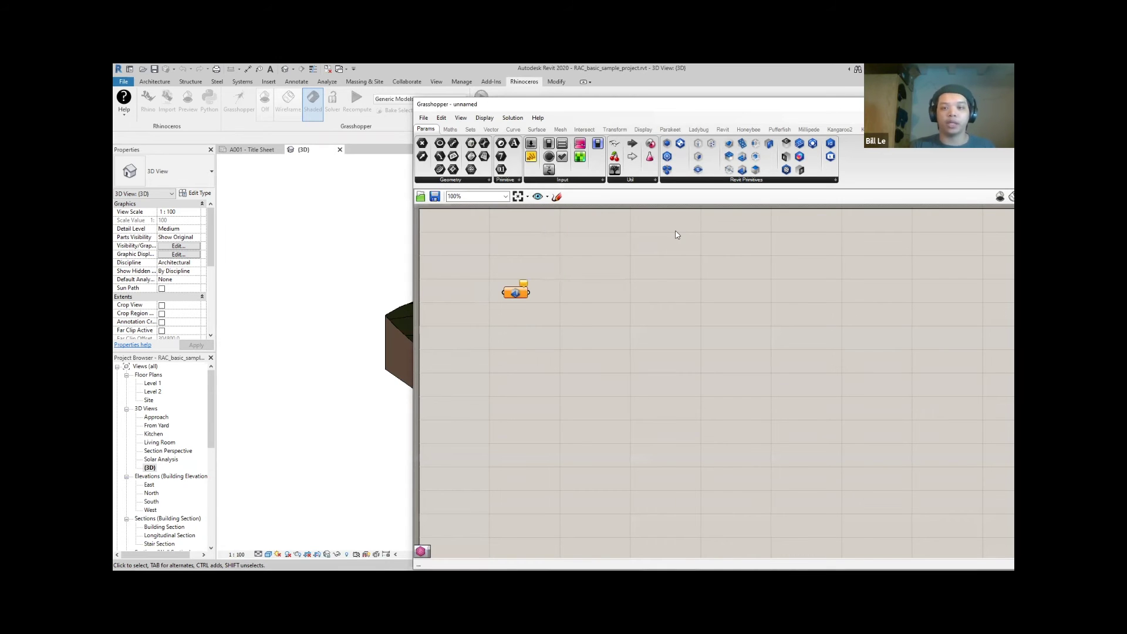
{"action": "left_click", "coordinate": [723, 130]}
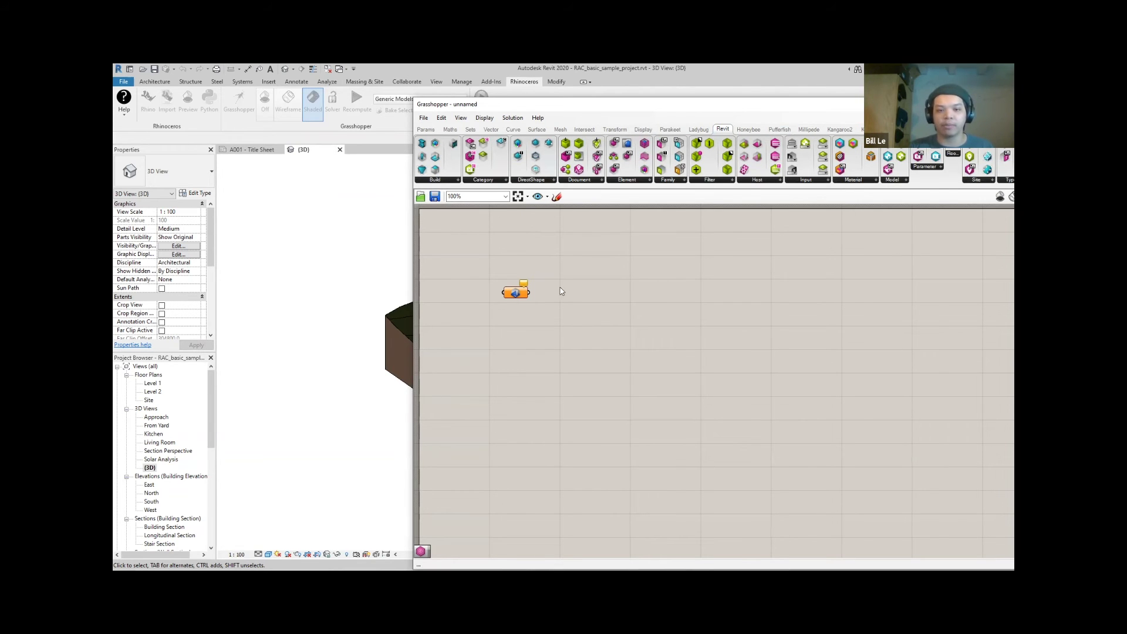
{"action": "scroll", "coordinate": [525, 302], "scroll_direction": "up", "scroll_amount": 4}
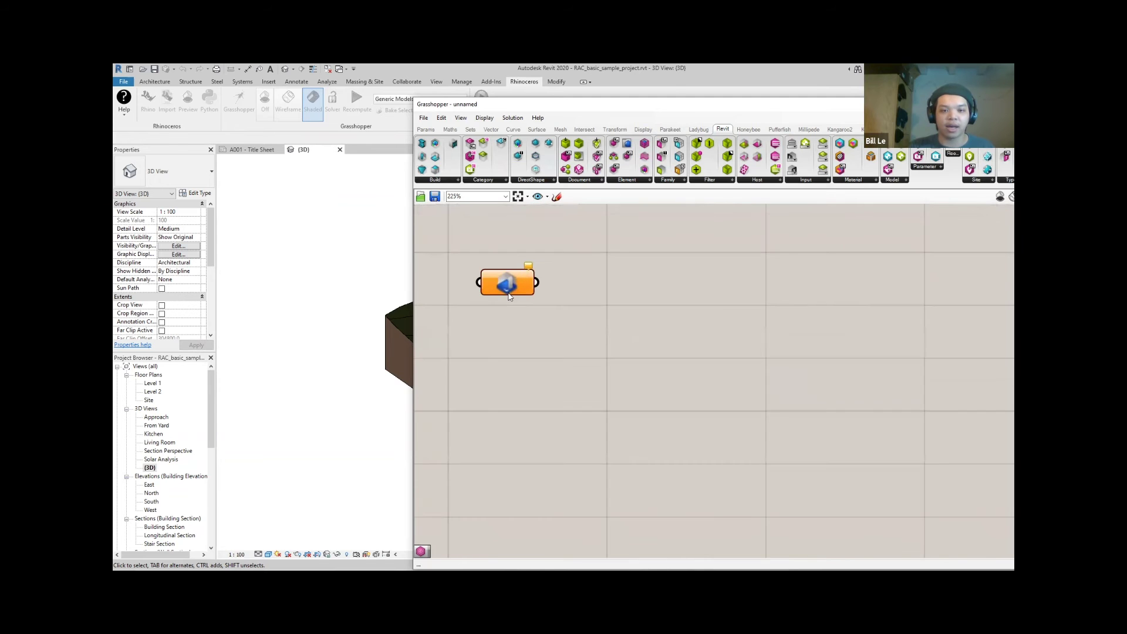
{"action": "left_click_drag", "start_coordinate": [505, 287], "coordinate": [573, 303]}
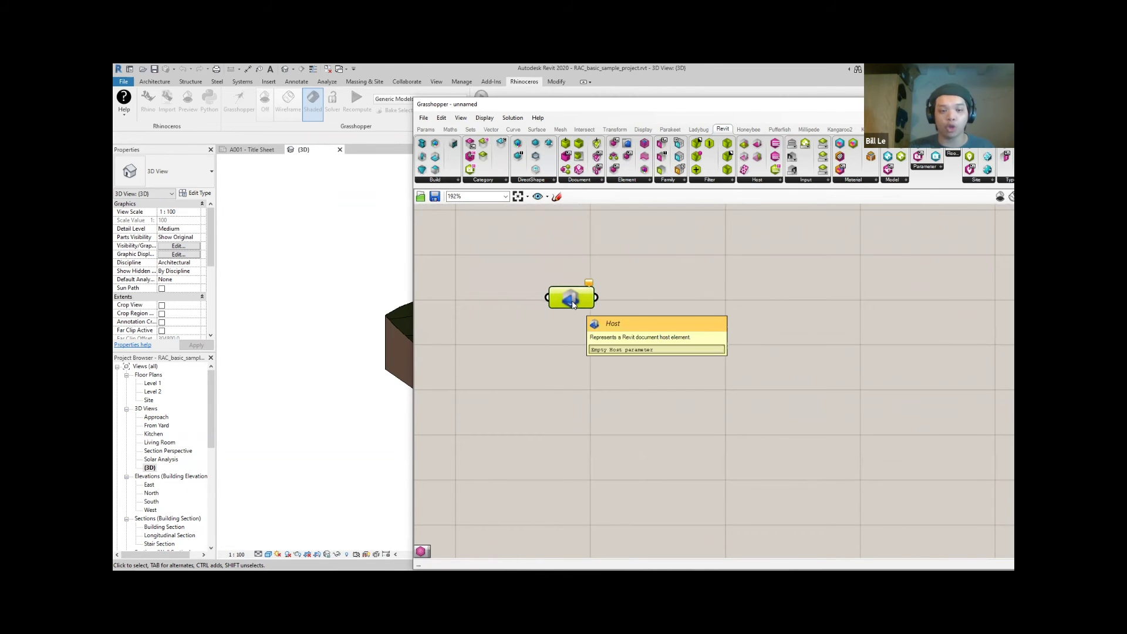
Duplicate the Host parameter twice, placing the copies directly beneath the original
{"action": "scroll", "coordinate": [573, 303], "scroll_direction": "down", "scroll_amount": 2}
{"action": "scroll", "coordinate": [572, 293], "scroll_direction": "up", "scroll_amount": 4}
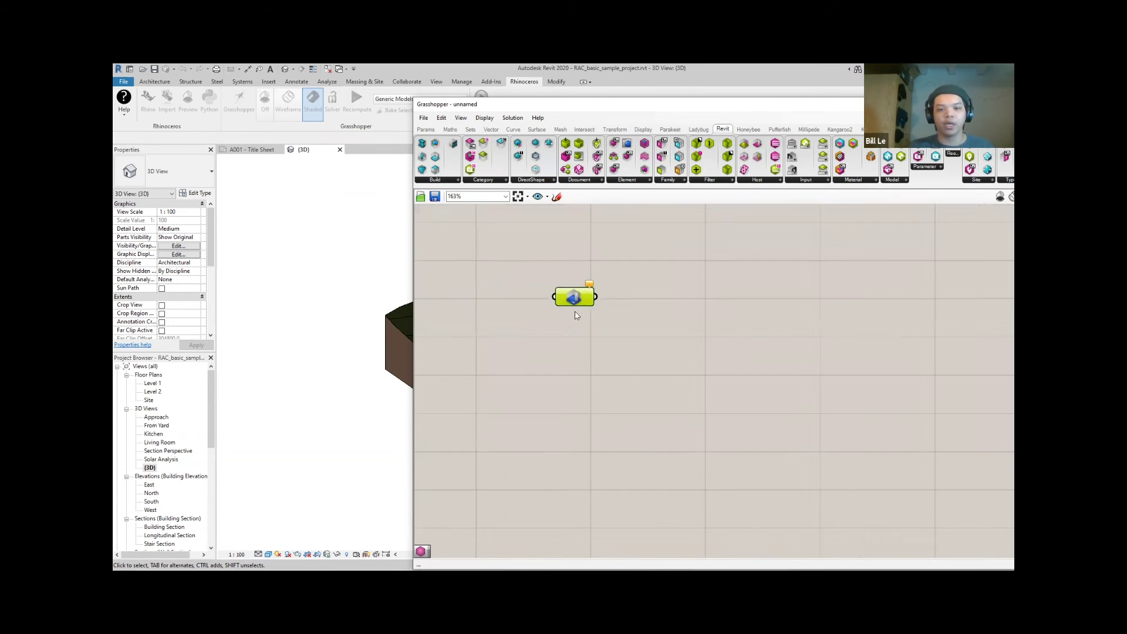
{"action": "scroll", "coordinate": [628, 357], "scroll_direction": "down", "scroll_amount": 7}
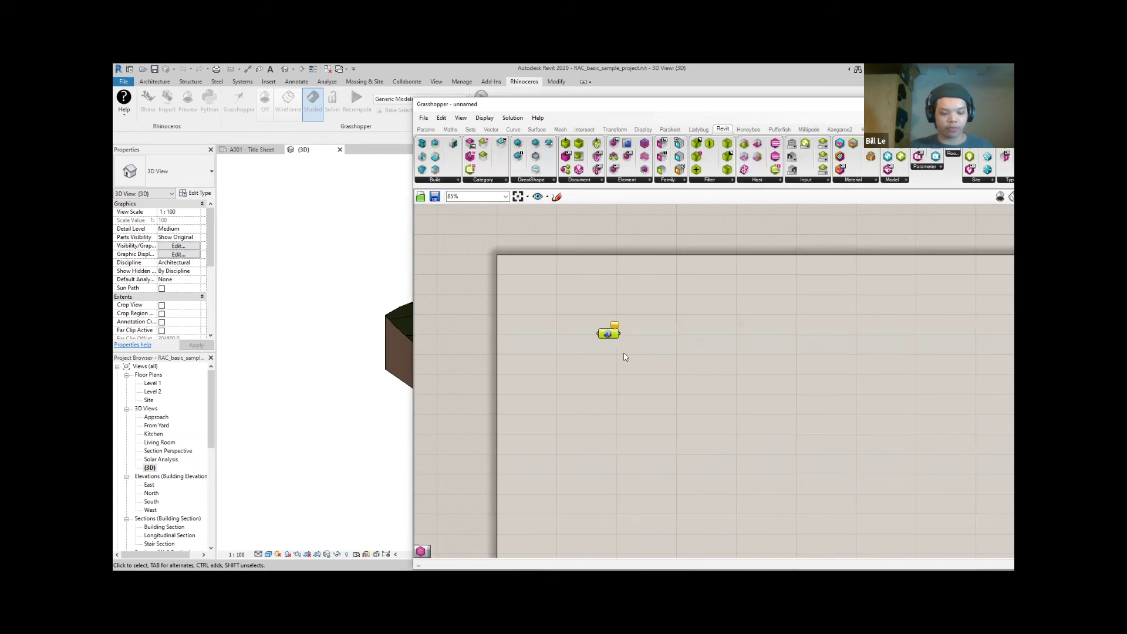
{"action": "left_click_drag", "start_coordinate": [617, 344], "coordinate": [614, 351]}
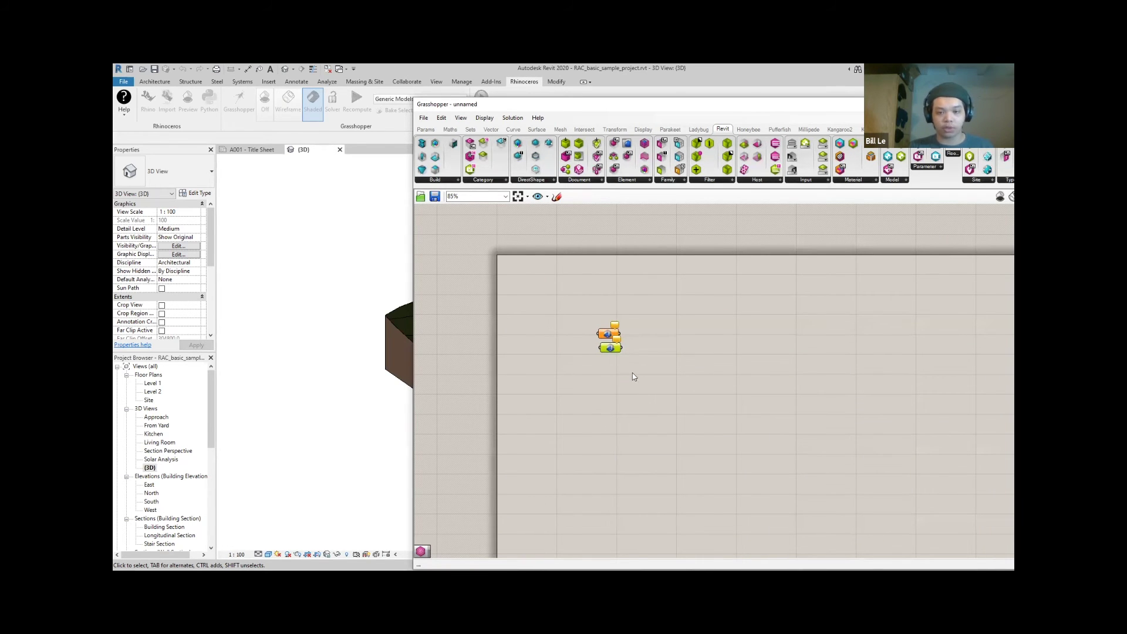
{"action": "left_click_drag", "start_coordinate": [614, 351], "coordinate": [615, 367], "text": "alt"}
Copy all three Host parameters and arrange the pasted set as a second group below the first
{"action": "key", "text": "ctrl+a"}
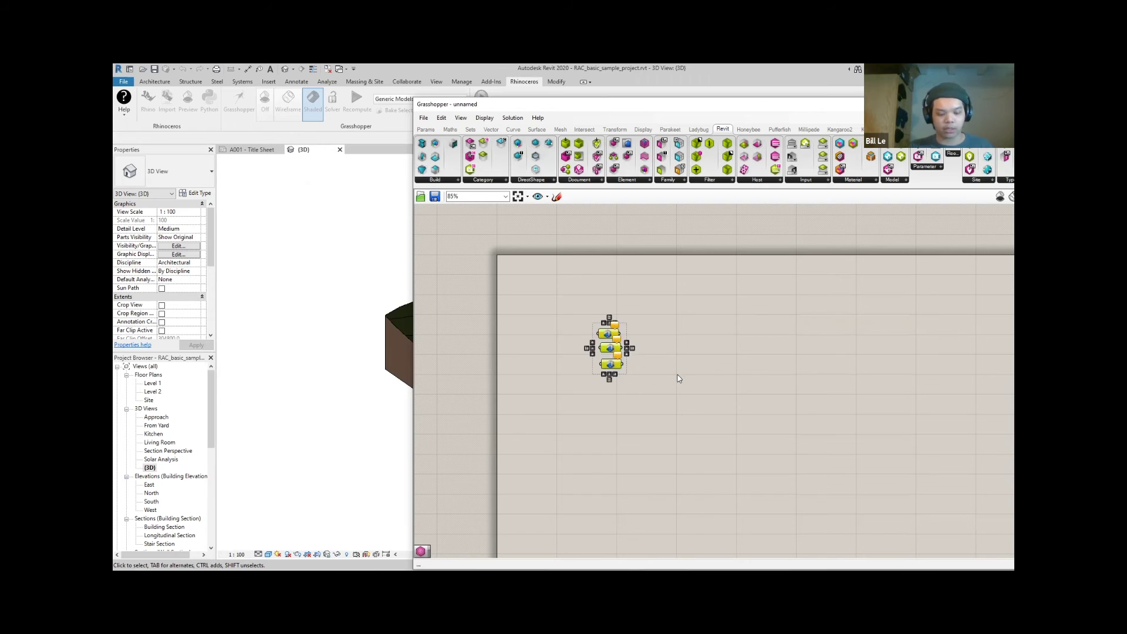
{"action": "key", "text": "ctrl+c"}
{"action": "key", "text": "ctrl+v"}
{"action": "left_click", "coordinate": [650, 389]}
{"action": "left_click_drag", "start_coordinate": [611, 368], "coordinate": [608, 407]}
{"action": "scroll", "coordinate": [617, 351], "scroll_direction": "up", "scroll_amount": 3}
{"action": "left_click_drag", "start_coordinate": [612, 330], "coordinate": [608, 469]}
{"action": "left_click", "coordinate": [667, 439]}
{"action": "scroll", "coordinate": [649, 364], "scroll_direction": "down", "scroll_amount": 5}
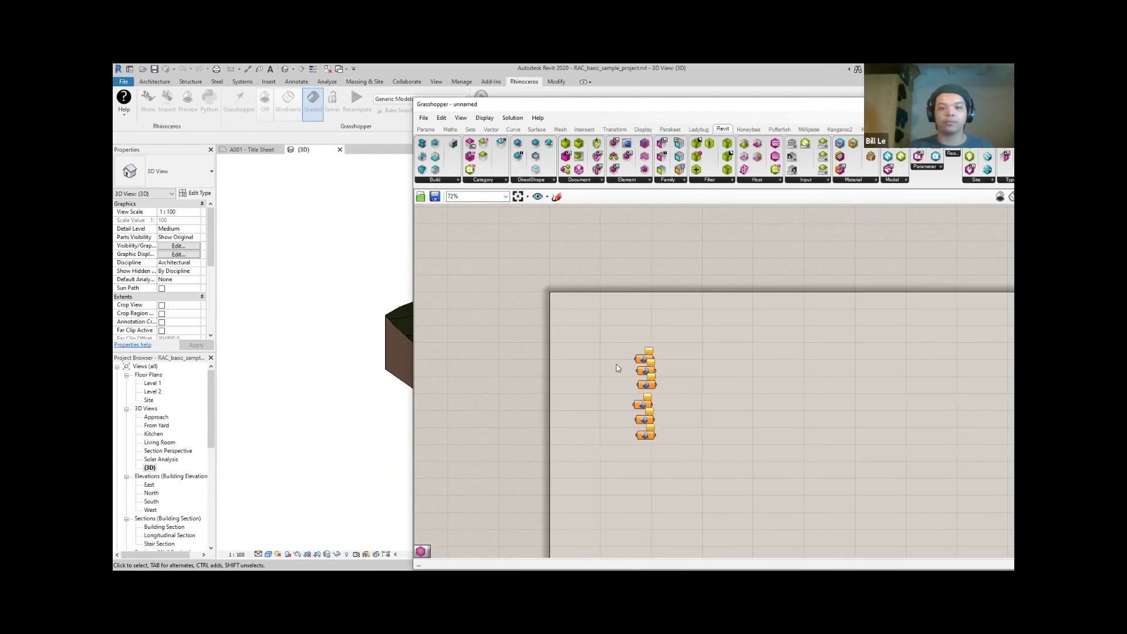
Set the uppermost Host parameter to a single host, picking the house wall beneath the red roof in the Revit 3D view
{"action": "scroll", "coordinate": [646, 320], "scroll_direction": "up", "scroll_amount": 6}
{"action": "scroll", "coordinate": [700, 330], "scroll_direction": "down", "scroll_amount": 2}
{"action": "scroll", "coordinate": [650, 294], "scroll_direction": "up", "scroll_amount": 2}
{"action": "right_click_drag", "start_coordinate": [677, 313], "coordinate": [697, 342]}
{"action": "left_click", "coordinate": [610, 300]}
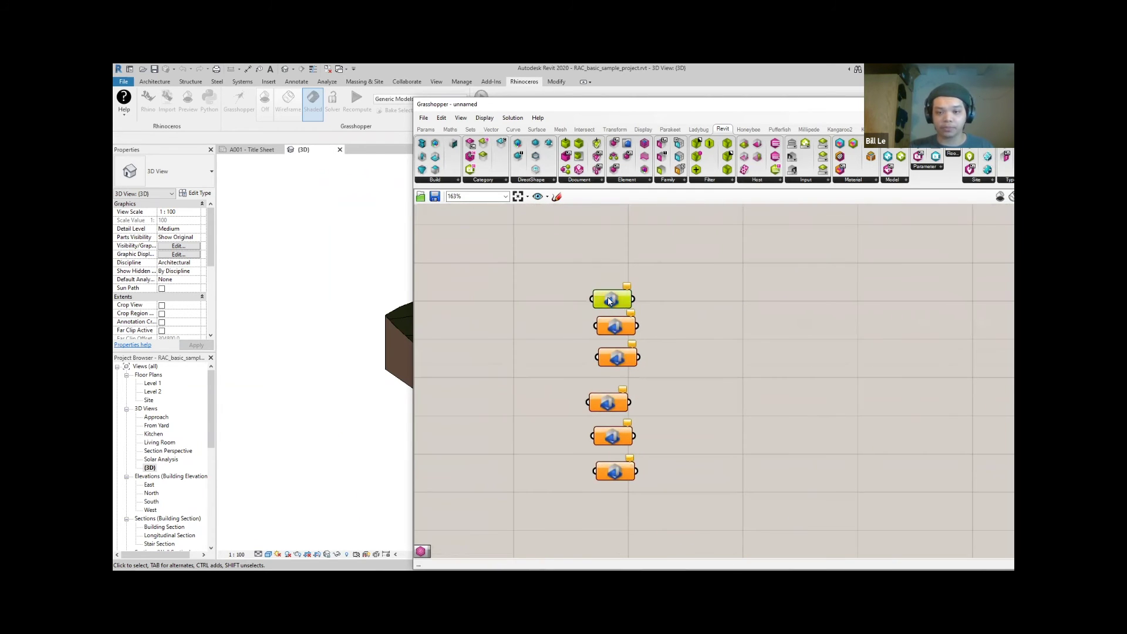
{"action": "right_click", "coordinate": [609, 299]}
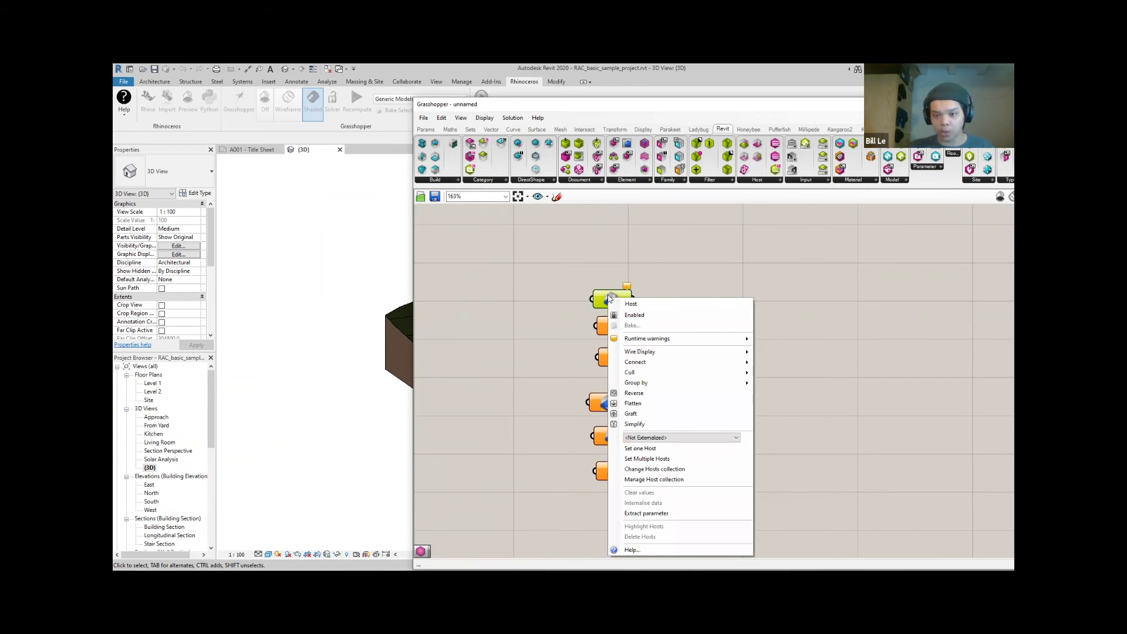
{"action": "left_click", "coordinate": [662, 449]}
{"action": "scroll", "coordinate": [581, 352], "scroll_direction": "up", "scroll_amount": 6}
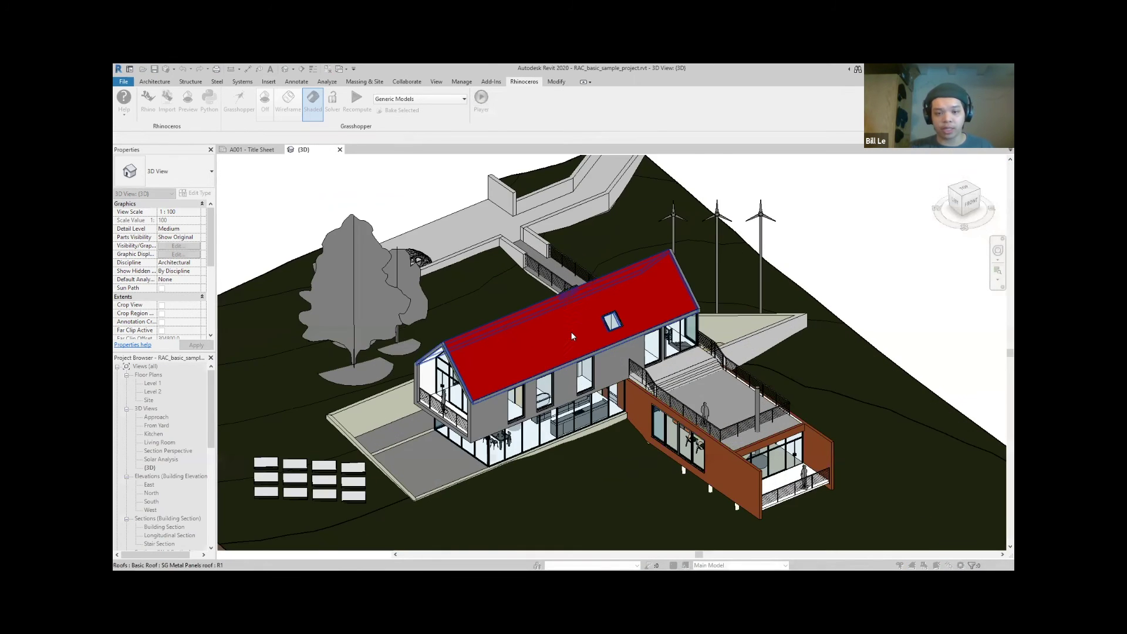
{"action": "left_click", "coordinate": [516, 410]}
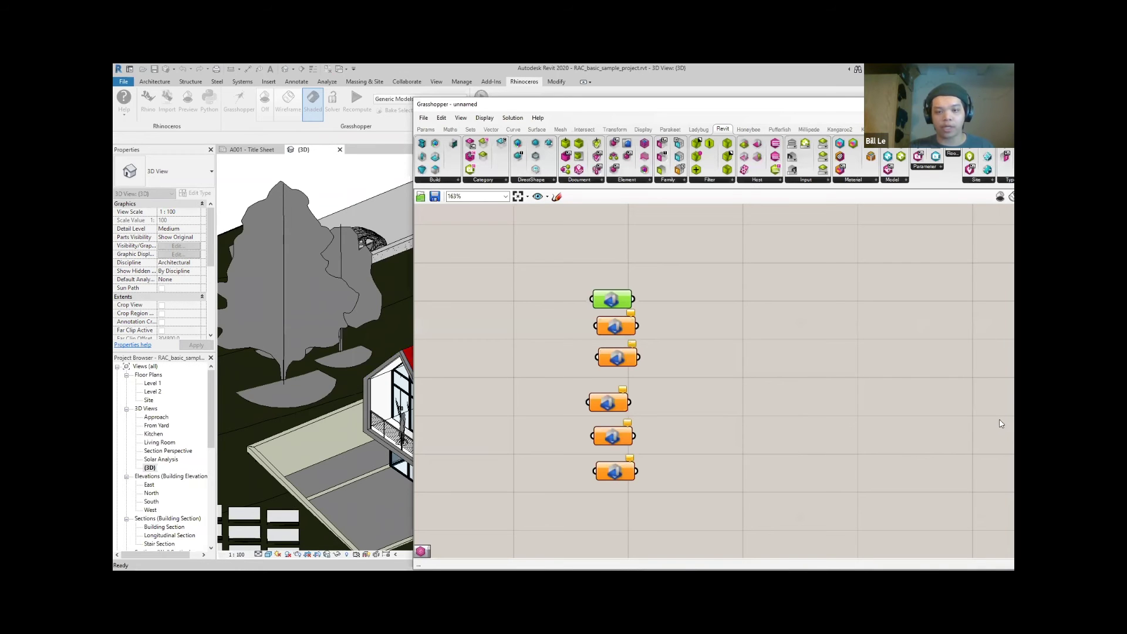
{"action": "left_click", "coordinate": [703, 325]}
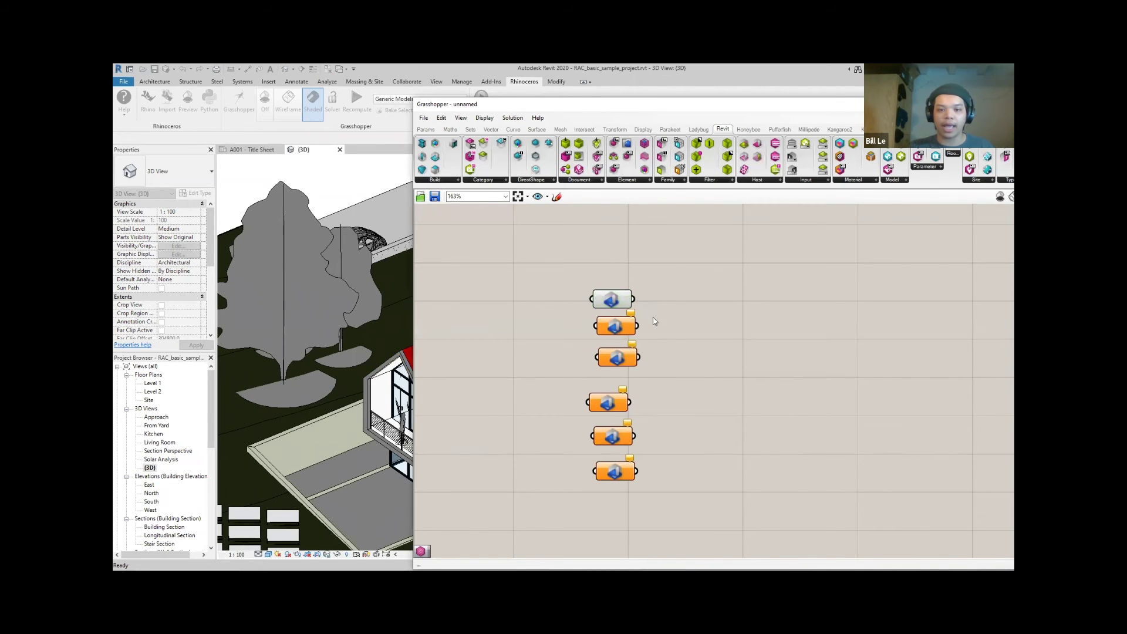
Switch to the minimized Rhino window, restoring it alongside the Grasshopper canvas
{"action": "scroll", "coordinate": [640, 467], "scroll_direction": "down", "scroll_amount": 3}
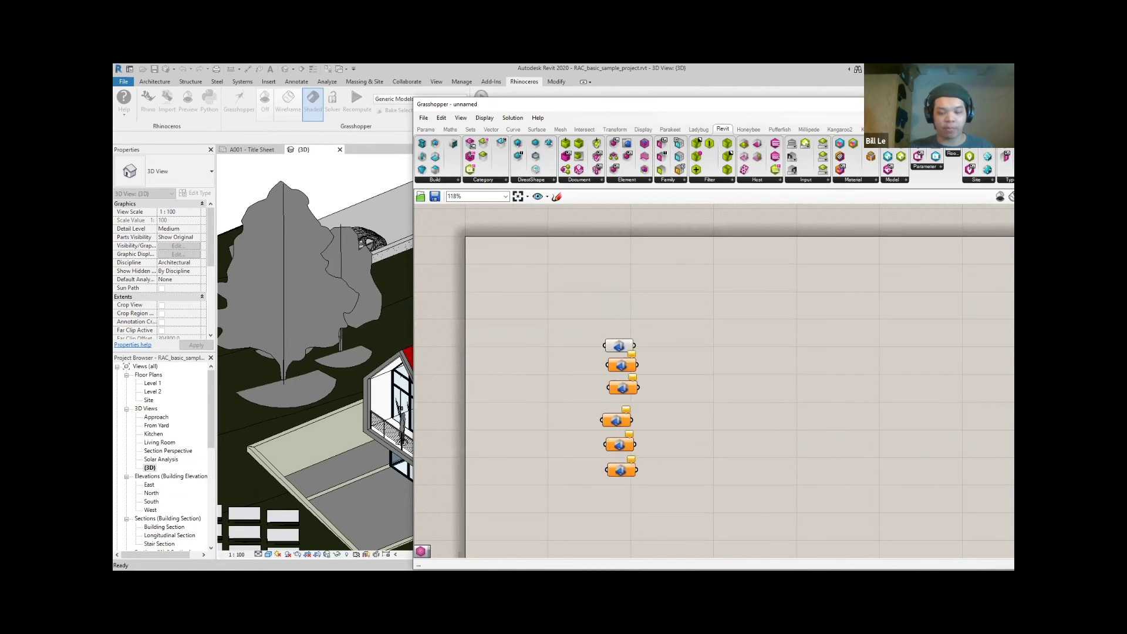
{"action": "key", "text": "super"}
{"action": "left_click", "coordinate": [652, 562]}
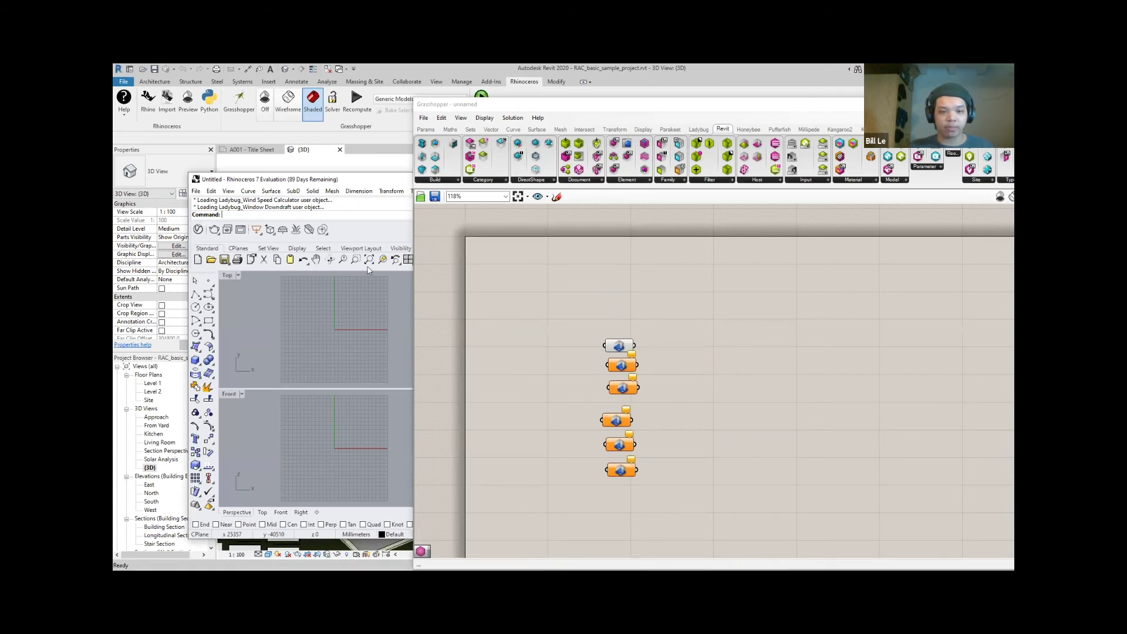
Bring Rhino to the front, moving Grasshopper out of the way and enlarging Rhino to fill the screen
{"action": "key", "text": "alt+Tab"}
{"action": "key", "text": "super"}
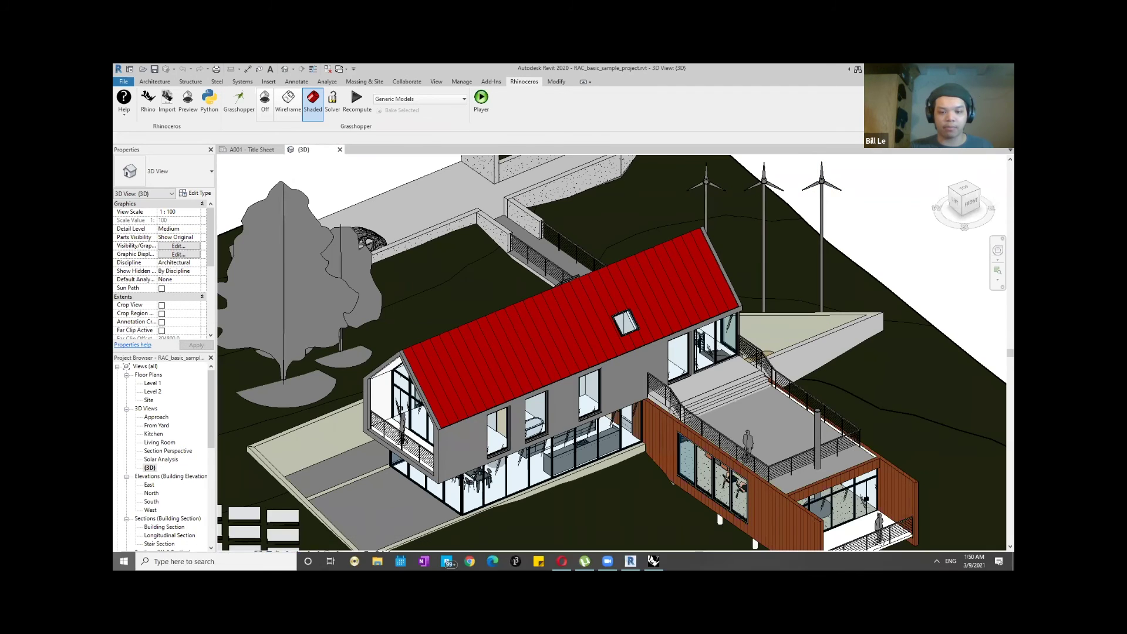
{"action": "left_click", "coordinate": [653, 561]}
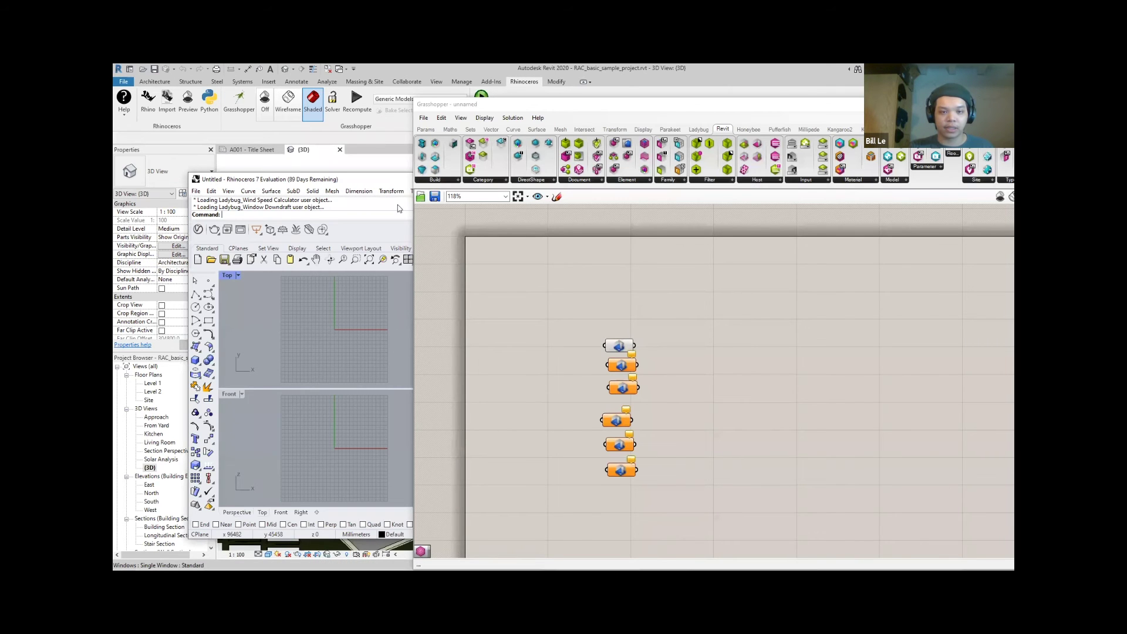
{"action": "left_click_drag", "start_coordinate": [393, 182], "coordinate": [277, 184]}
{"action": "left_click_drag", "start_coordinate": [587, 104], "coordinate": [448, 143]}
{"action": "left_click", "coordinate": [900, 143]}
{"action": "left_click", "coordinate": [707, 179]}
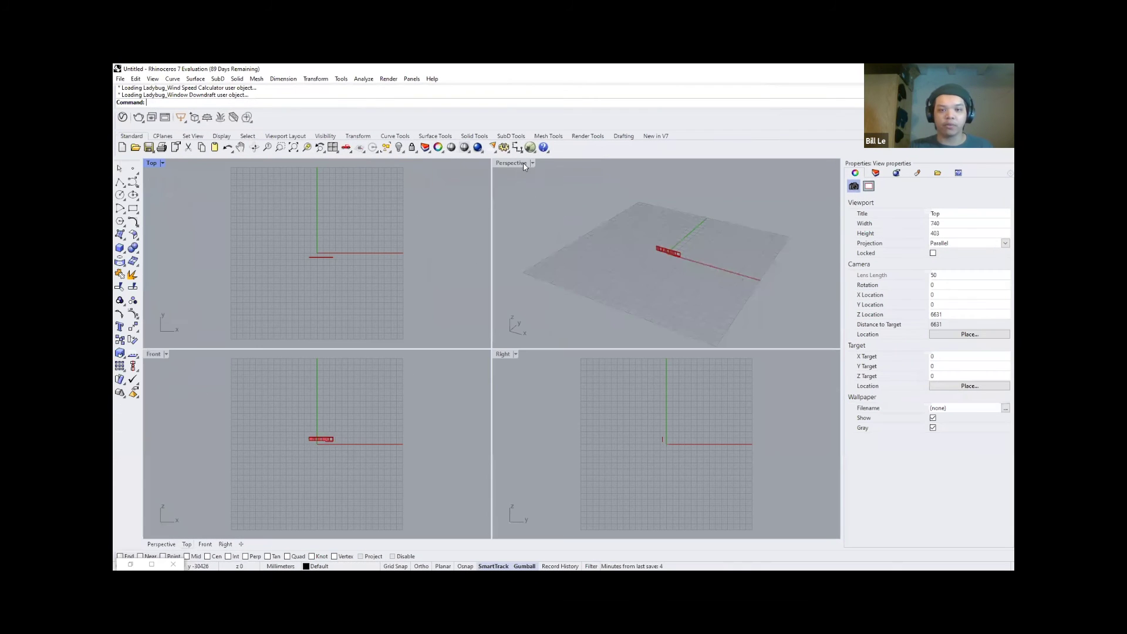
Maximize Rhino's Perspective viewport and examine the wall preview from a low angle
{"action": "double_click", "coordinate": [525, 166]}
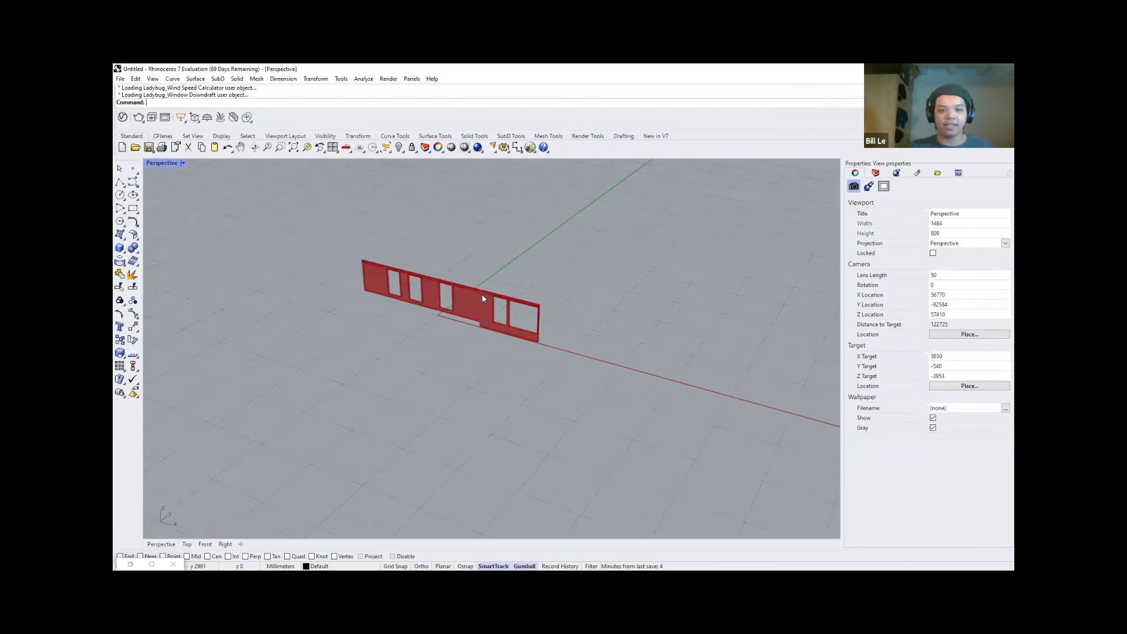
{"action": "scroll", "coordinate": [482, 294], "scroll_direction": "up", "scroll_amount": 6}
{"action": "scroll", "coordinate": [543, 312], "scroll_direction": "down", "scroll_amount": 5}
{"action": "right_click_drag", "start_coordinate": [495, 330], "coordinate": [527, 350]}
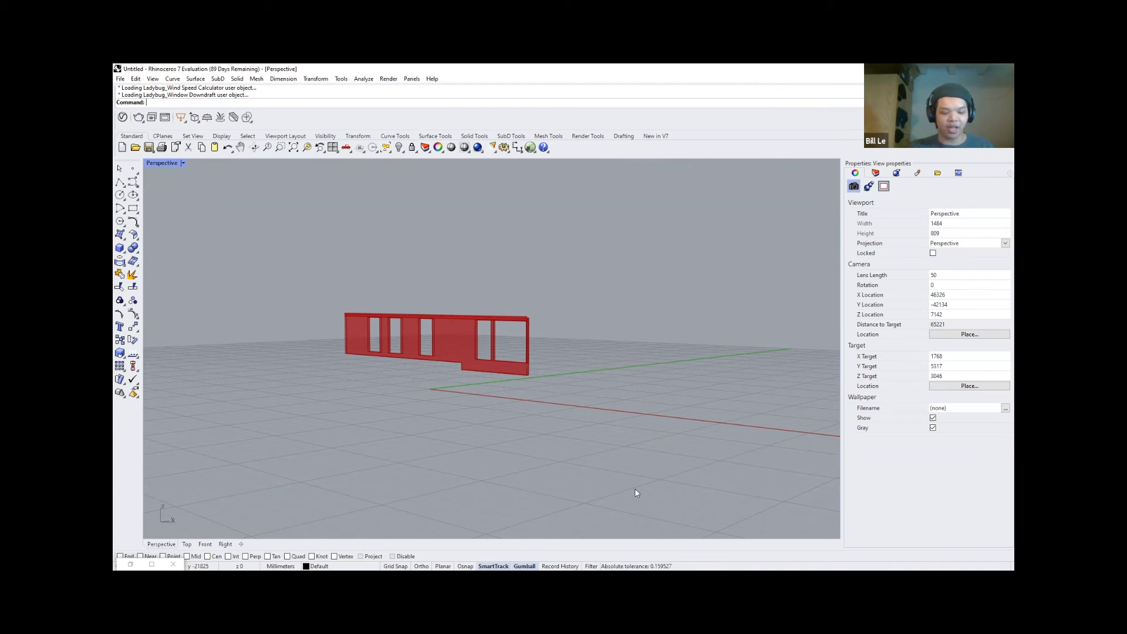
Reopen the Grasshopper canvas from Rhino, tile the two windows side by side, and narrow Rhino's Properties panel to enlarge the viewport
{"action": "type", "text": "Grasshopper"}
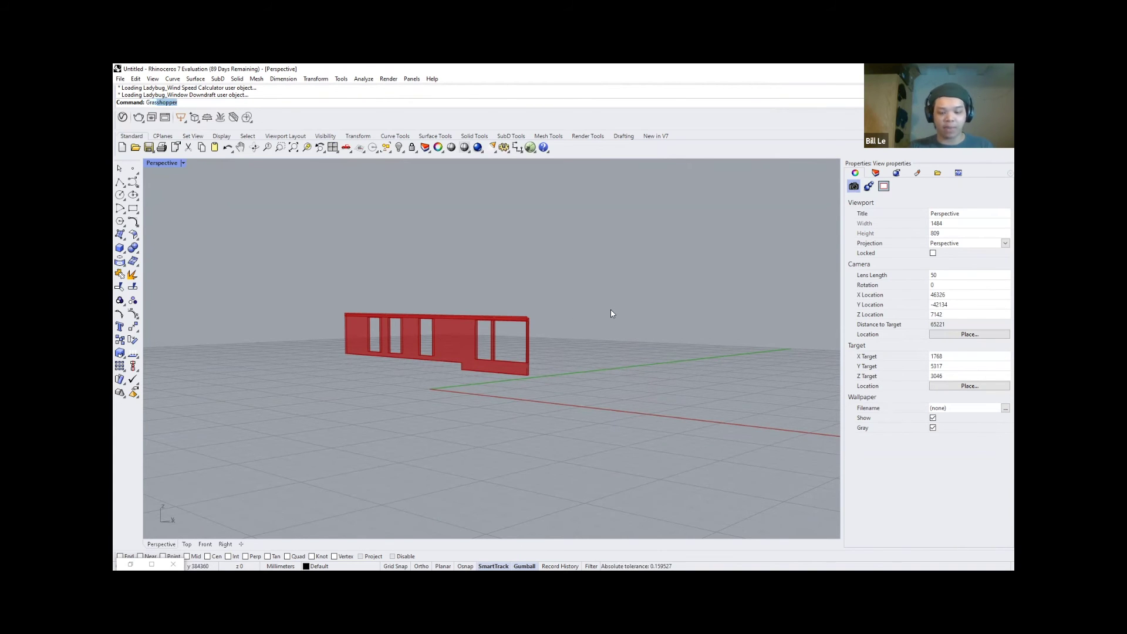
{"action": "key", "text": "Return"}
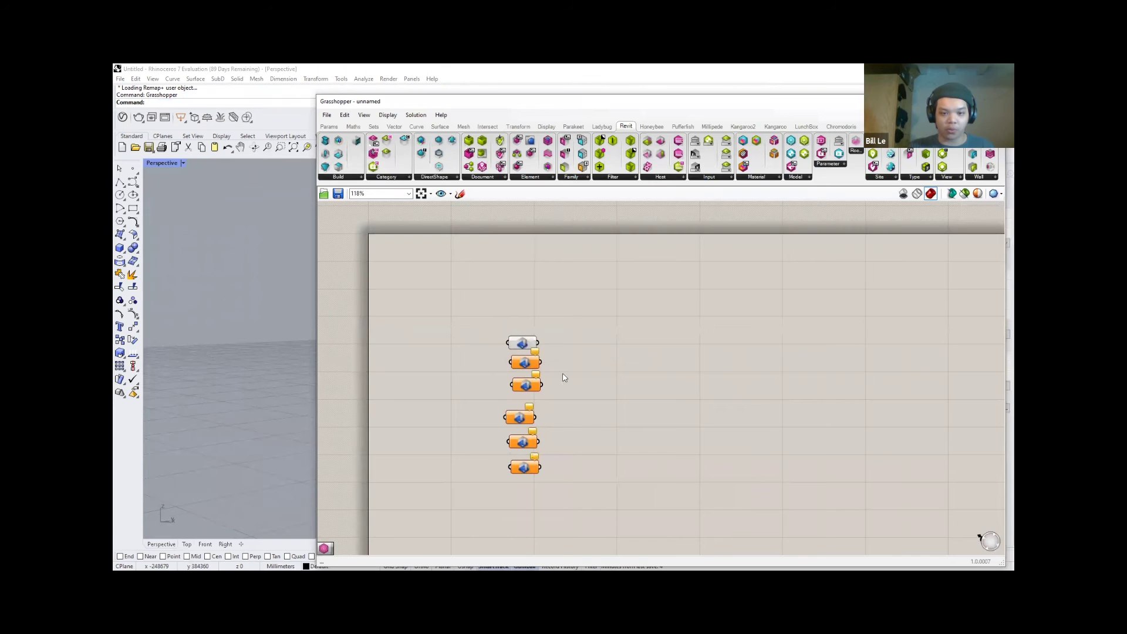
{"action": "scroll", "coordinate": [562, 374], "scroll_direction": "down", "scroll_amount": 3}
{"action": "right_click_drag", "start_coordinate": [567, 359], "coordinate": [574, 321]}
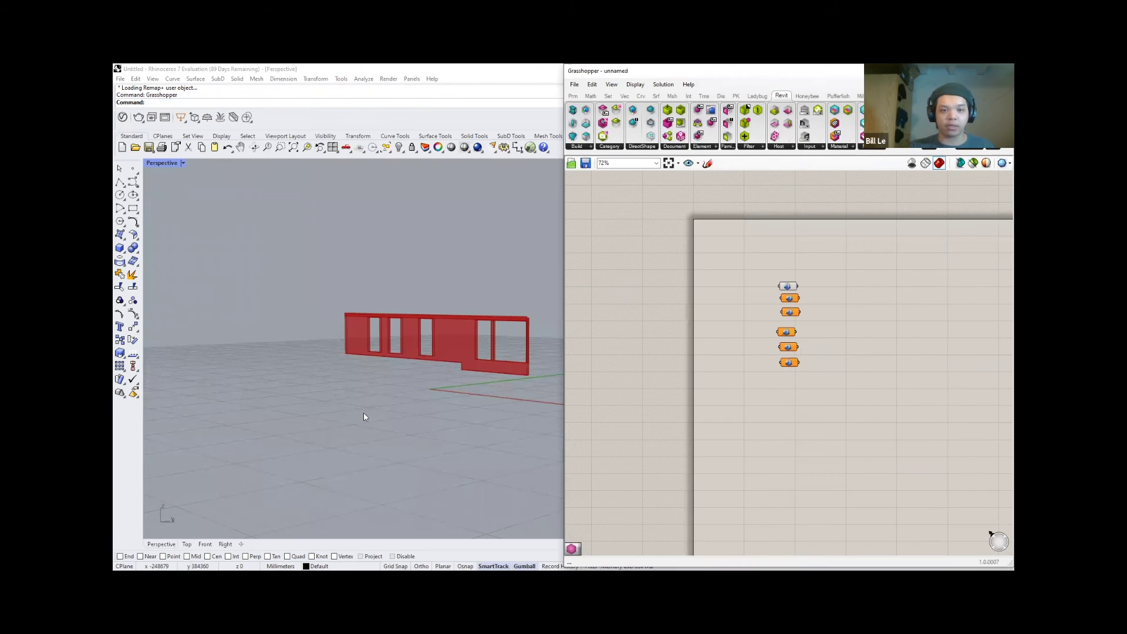
{"action": "left_click", "coordinate": [442, 78]}
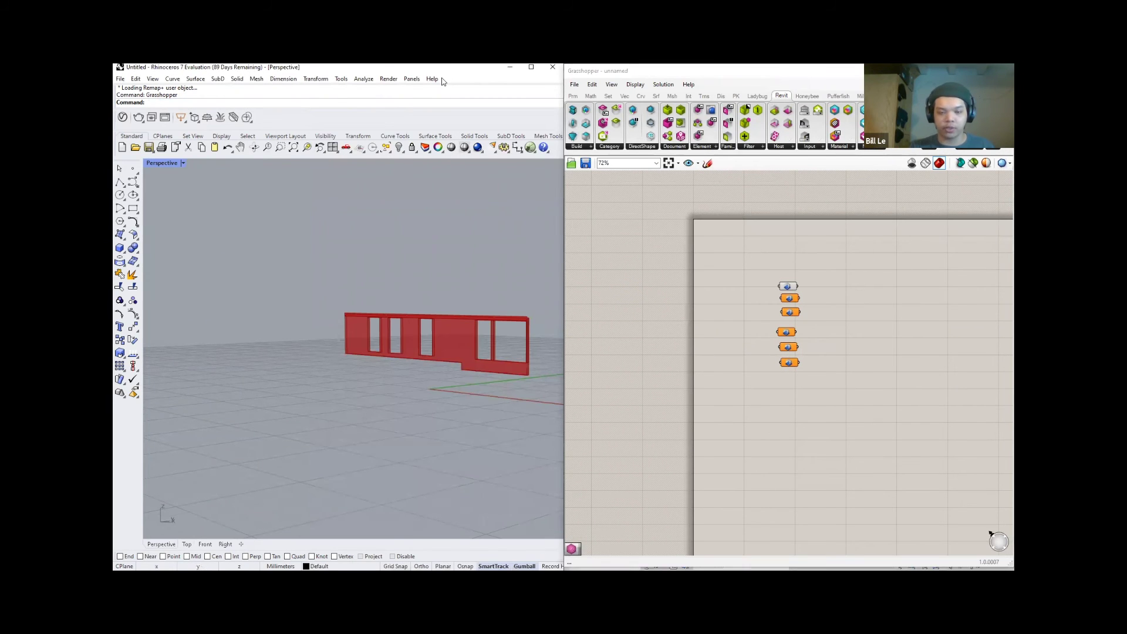
{"action": "left_click_drag", "start_coordinate": [392, 225], "coordinate": [530, 226]}
{"action": "scroll", "coordinate": [855, 284], "scroll_direction": "up", "scroll_amount": 5}
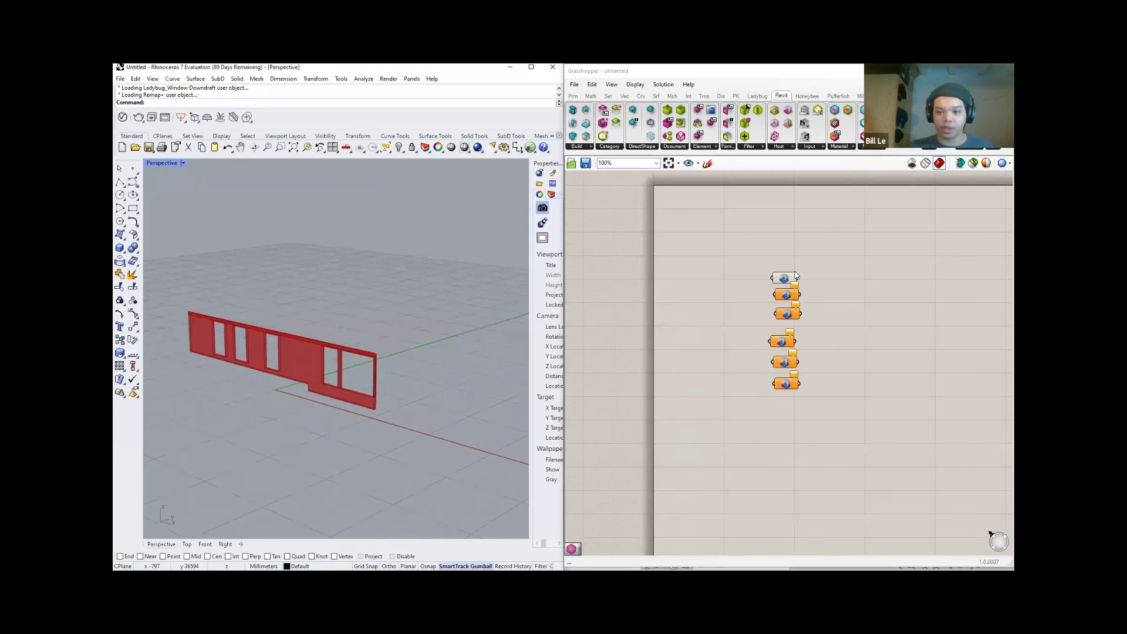
Select the uppermost Host parameter on the canvas to highlight its referenced wall in the Rhino viewport
{"action": "scroll", "coordinate": [854, 284], "scroll_direction": "up", "scroll_amount": 2}
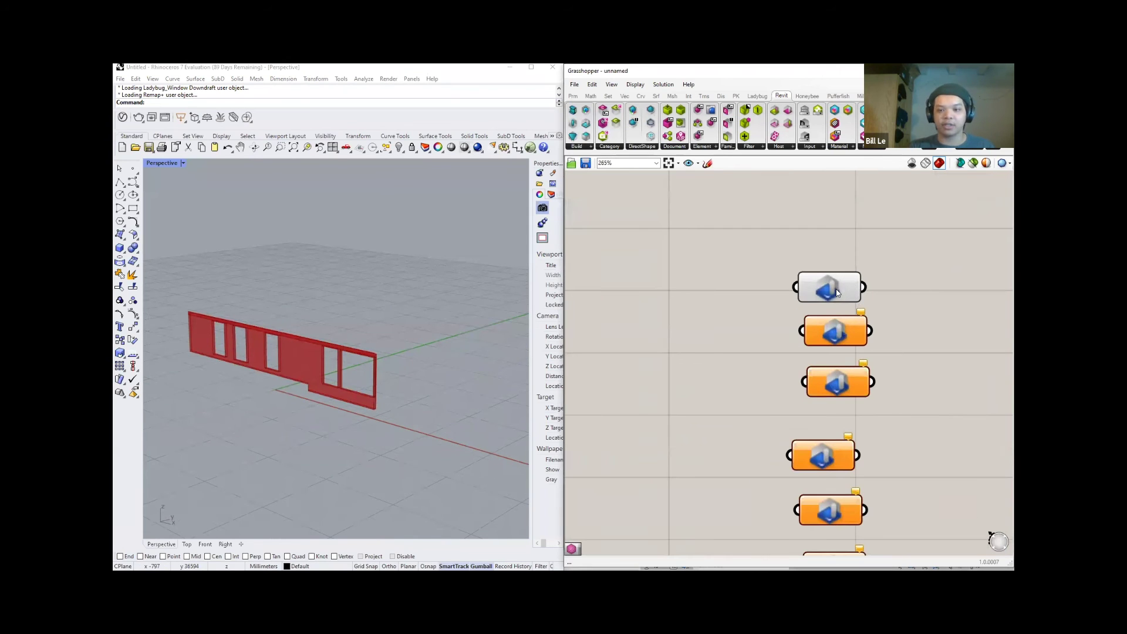
{"action": "left_click", "coordinate": [838, 290]}
{"action": "scroll", "coordinate": [862, 302], "scroll_direction": "down", "scroll_amount": 3}
{"action": "right_click_drag", "start_coordinate": [881, 332], "coordinate": [772, 278]}
{"action": "scroll", "coordinate": [748, 299], "scroll_direction": "up", "scroll_amount": 2}
{"action": "left_click", "coordinate": [773, 277]}
{"action": "left_click", "coordinate": [733, 268]}
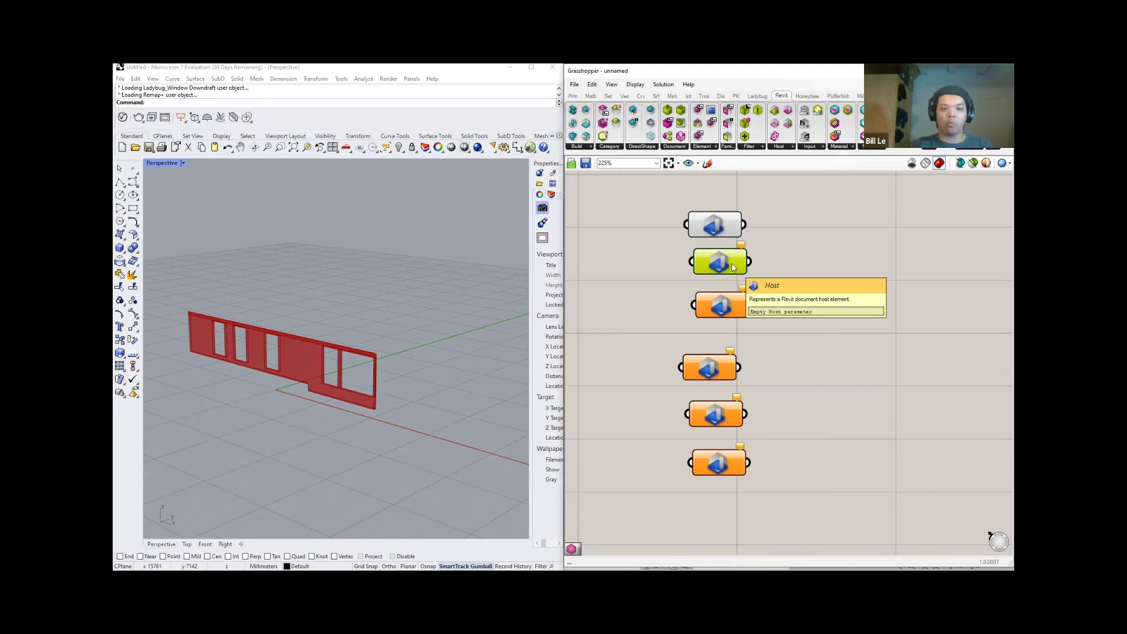
{"action": "scroll", "coordinate": [728, 265], "scroll_direction": "down", "scroll_amount": 3}
{"action": "right_click_drag", "start_coordinate": [728, 266], "coordinate": [728, 317]}
{"action": "scroll", "coordinate": [728, 317], "scroll_direction": "up", "scroll_amount": 2}
{"action": "left_click", "coordinate": [728, 285]}
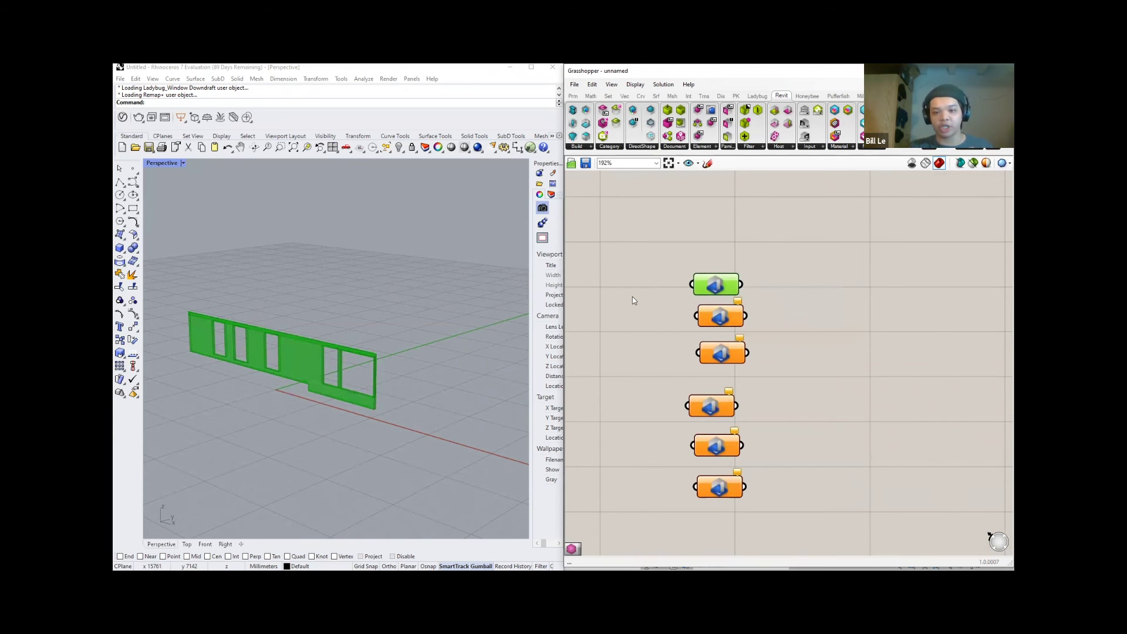
Bake the uppermost Host parameter's wall into Rhino and turn off that parameter's preview
{"action": "left_click_drag", "start_coordinate": [532, 294], "coordinate": [462, 293]}
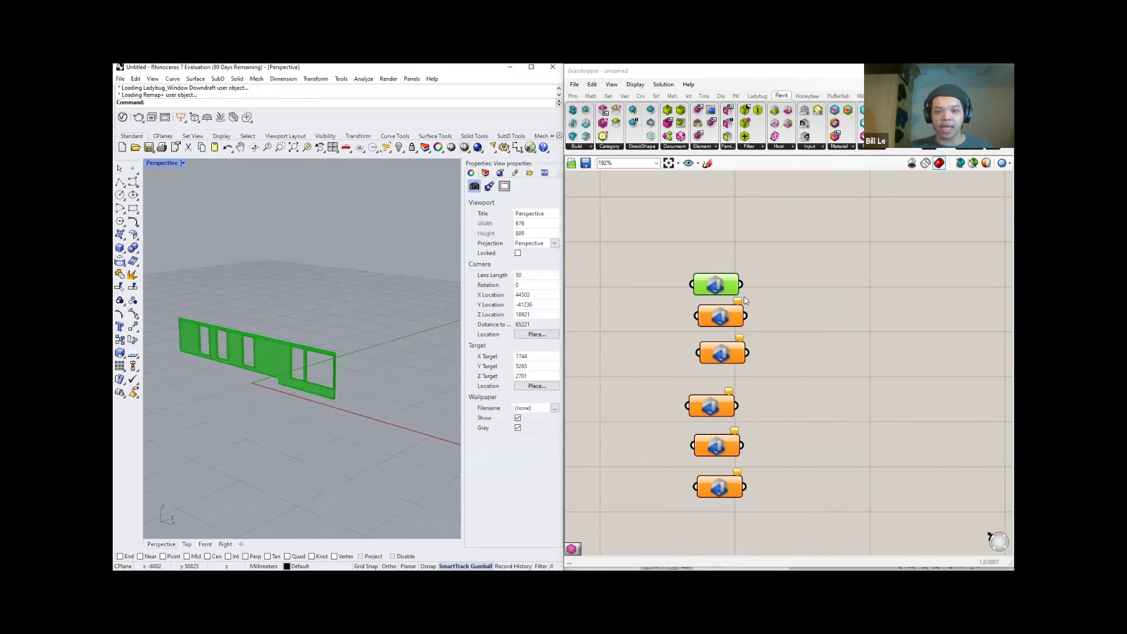
{"action": "right_click", "coordinate": [714, 283]}
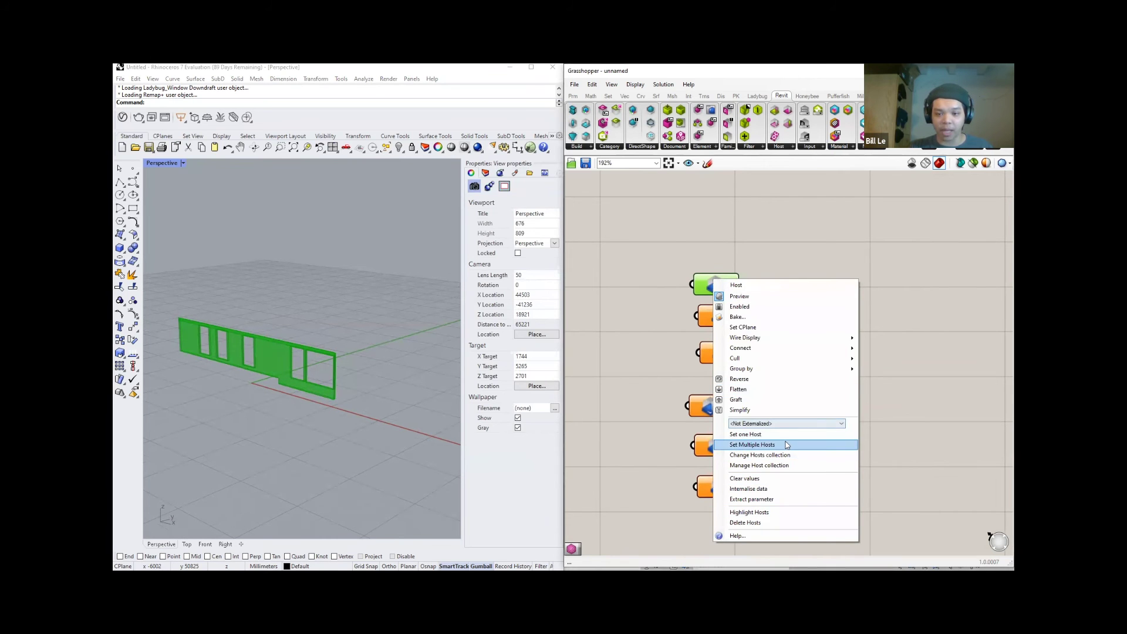
{"action": "left_click", "coordinate": [738, 317]}
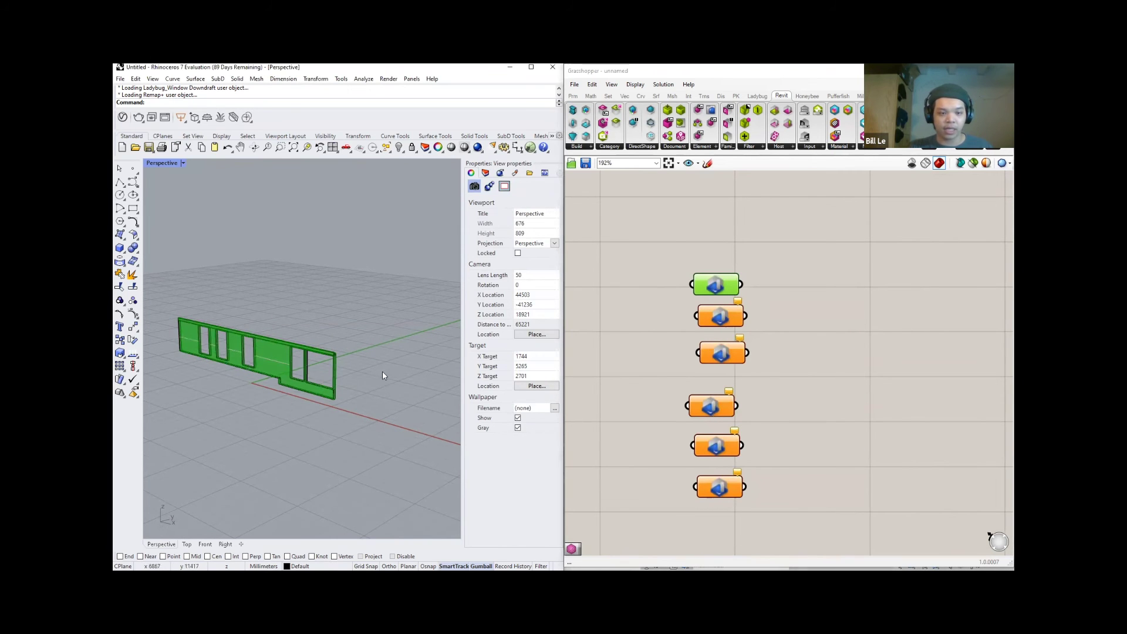
{"action": "right_click", "coordinate": [727, 285]}
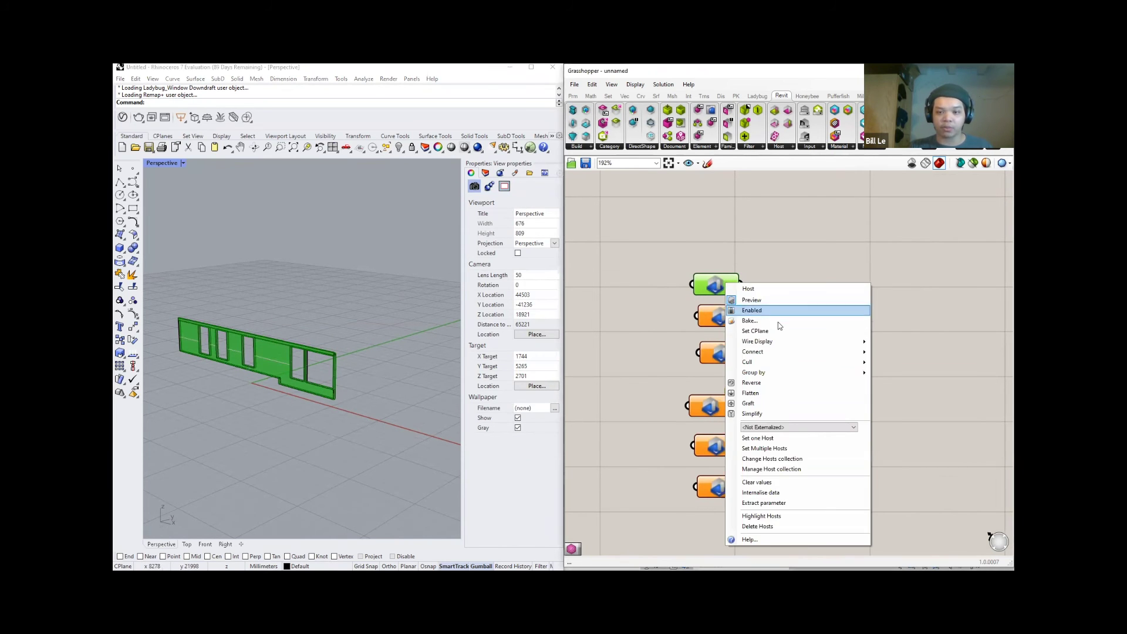
{"action": "left_click", "coordinate": [753, 300]}
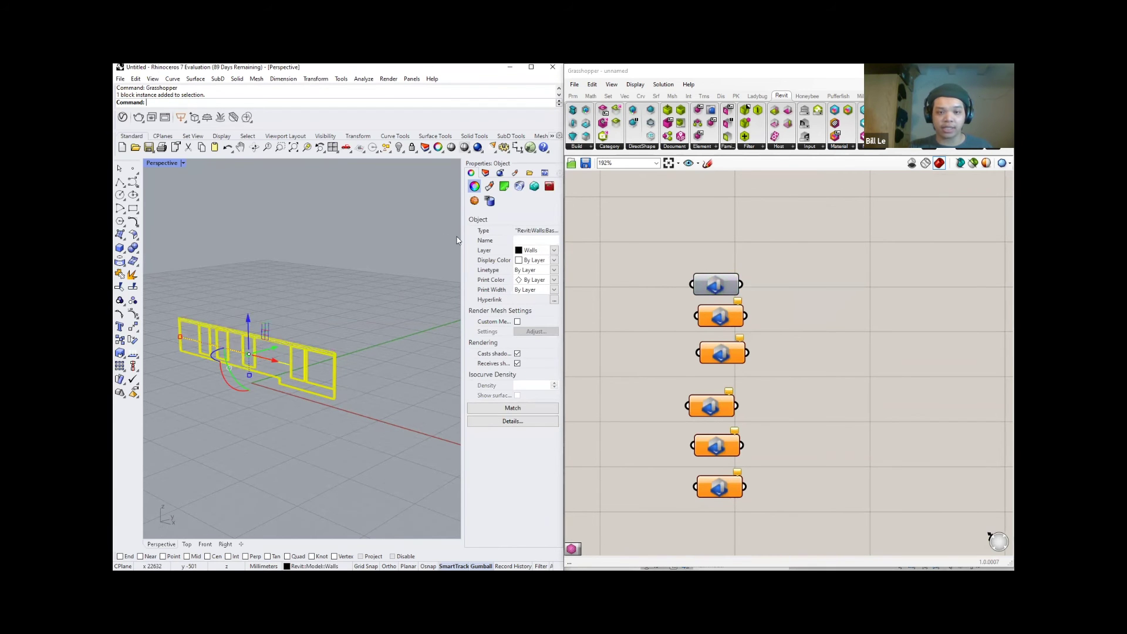
Widen Rhino's Properties panel, examine the baked wall's object type, and clear the selection
{"action": "left_click_drag", "start_coordinate": [462, 240], "coordinate": [307, 241]}
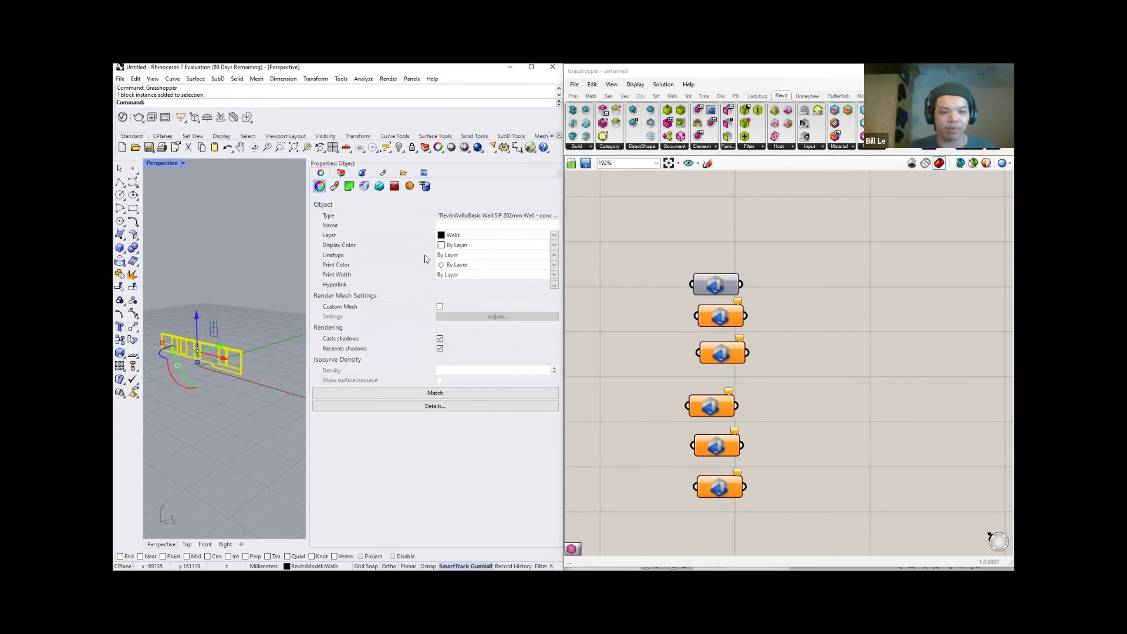
{"action": "scroll", "coordinate": [254, 399], "scroll_direction": "down", "scroll_amount": 5}
{"action": "right_click_drag", "start_coordinate": [255, 399], "coordinate": [279, 417]}
{"action": "left_click", "coordinate": [279, 418]}
Draw a box in front of the baked wall in Rhino and explode it into separate surfaces
{"action": "left_click", "coordinate": [119, 248]}
{"action": "left_click", "coordinate": [205, 415]}
{"action": "left_click", "coordinate": [224, 433]}
{"action": "left_click", "coordinate": [225, 407]}
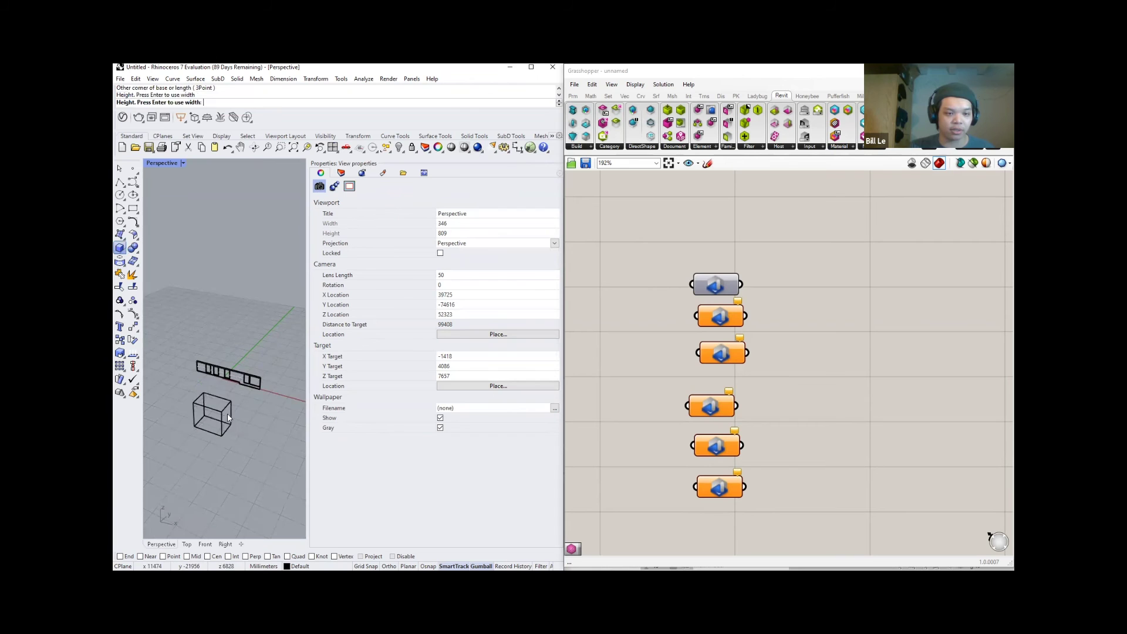
{"action": "right_click_drag", "start_coordinate": [227, 432], "coordinate": [206, 414]}
{"action": "left_click", "coordinate": [201, 405]}
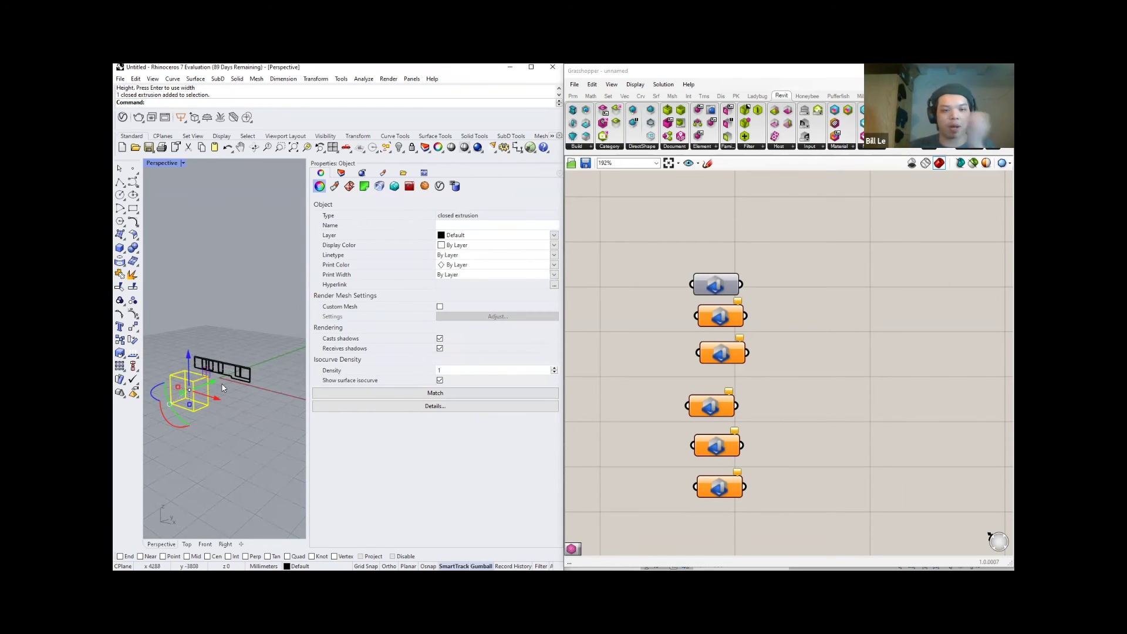
{"action": "type", "text": "explode"}
{"action": "key", "text": "Return"}
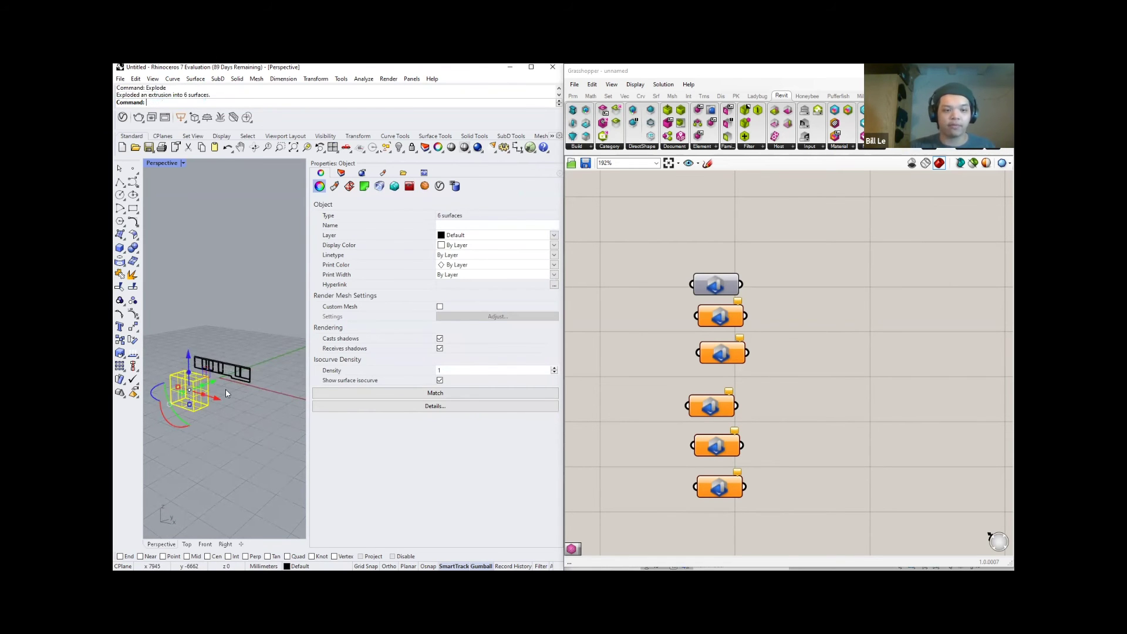
Select one exploded face of the box and the baked wall in turn to compare their object types
{"action": "scroll", "coordinate": [215, 400], "scroll_direction": "up", "scroll_amount": 3}
{"action": "left_click", "coordinate": [215, 399]}
{"action": "scroll", "coordinate": [205, 387], "scroll_direction": "down", "scroll_amount": 2}
{"action": "left_click", "coordinate": [203, 383]}
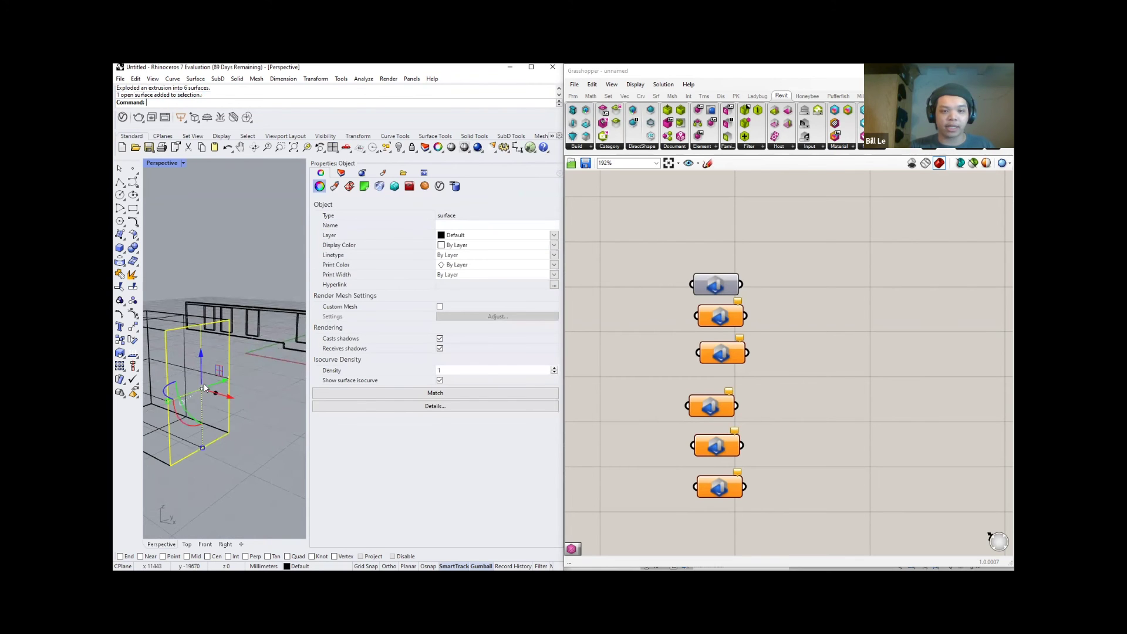
{"action": "left_click", "coordinate": [736, 75]}
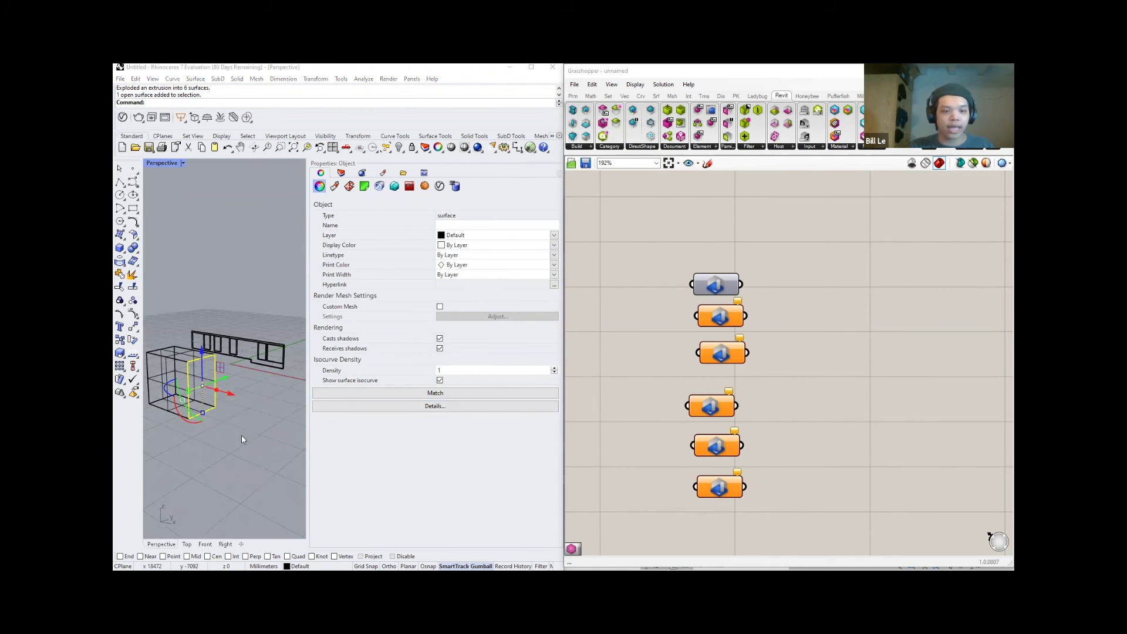
{"action": "right_click_drag", "start_coordinate": [243, 439], "coordinate": [262, 391]}
{"action": "left_click", "coordinate": [263, 391]}
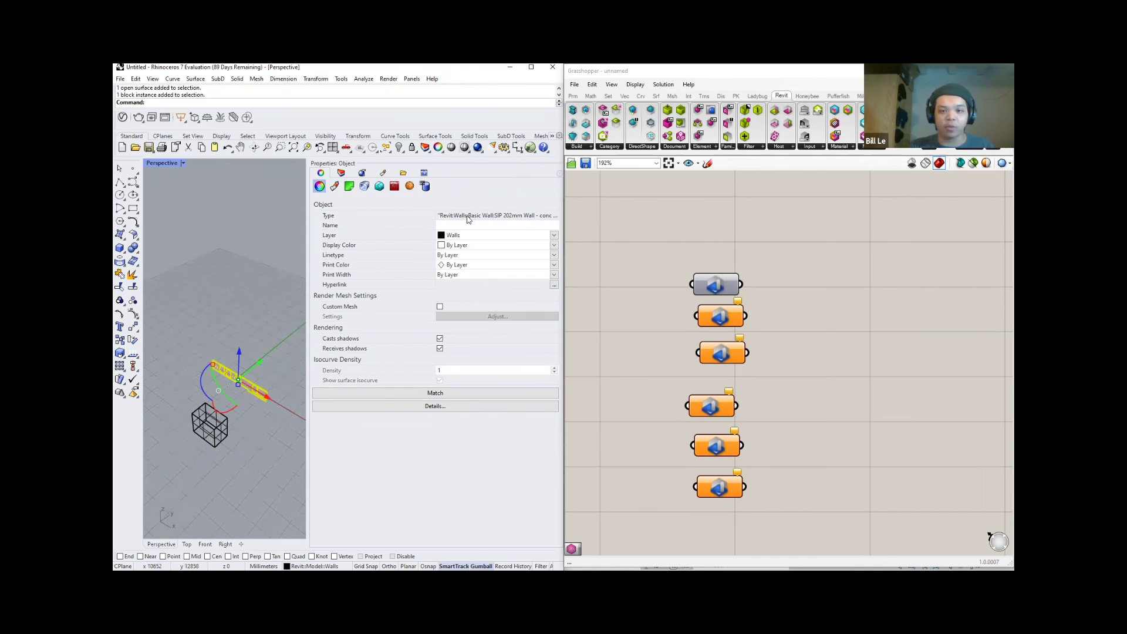
{"action": "left_click", "coordinate": [675, 214]}
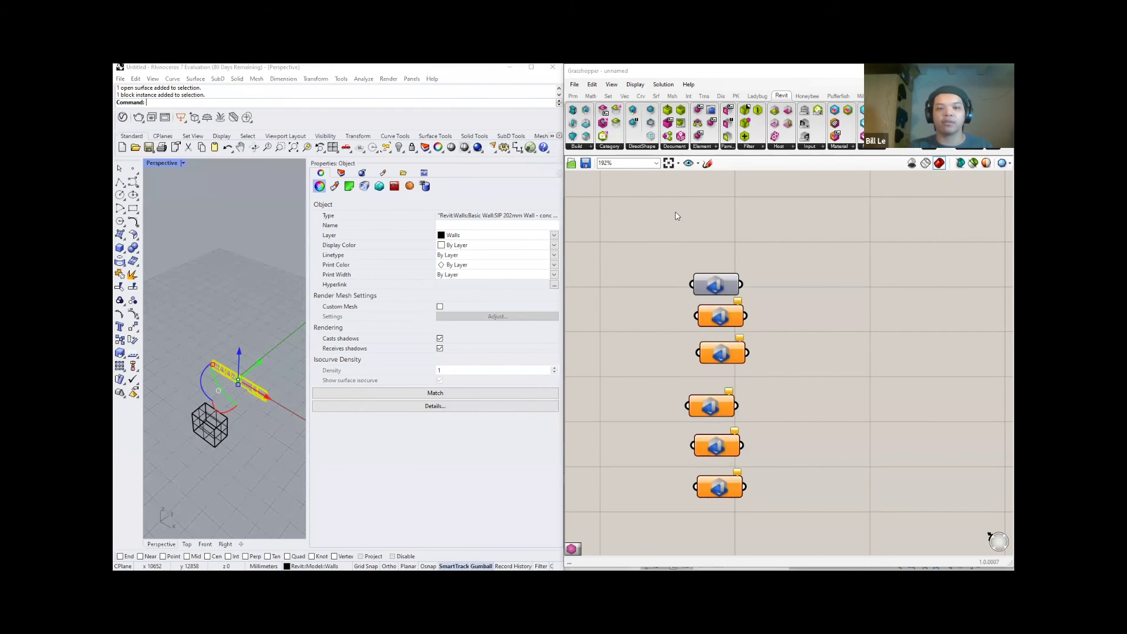
Add an Element Geometry component to the canvas and connect the uppermost Host parameter to its Element input
{"action": "scroll", "coordinate": [678, 358], "scroll_direction": "down", "scroll_amount": 3}
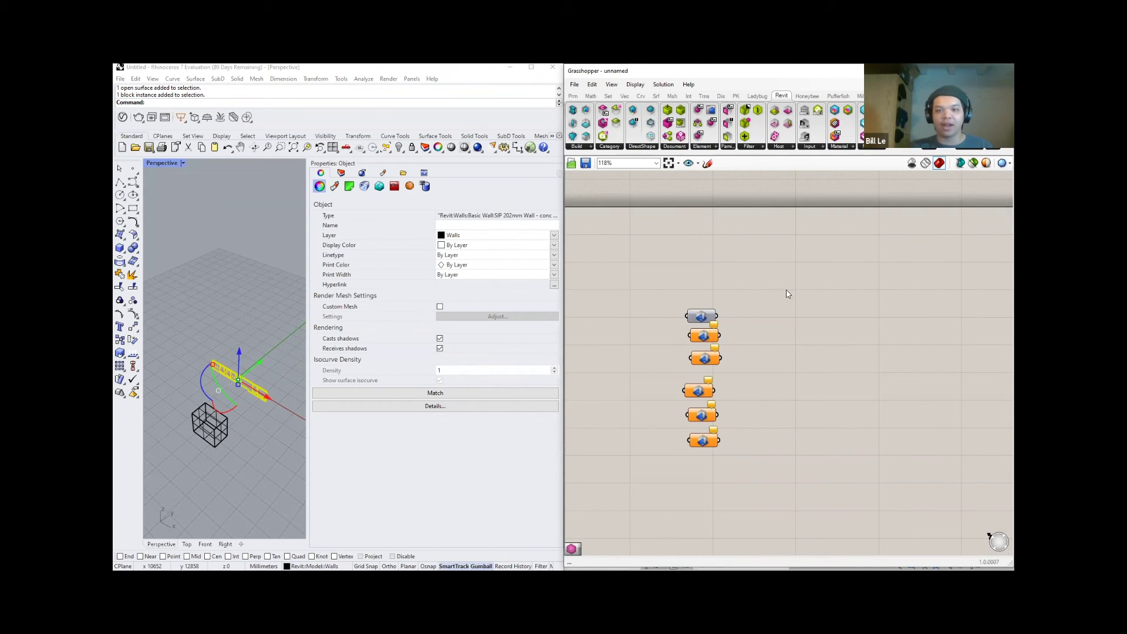
{"action": "scroll", "coordinate": [708, 173], "scroll_direction": "up", "scroll_amount": 1}
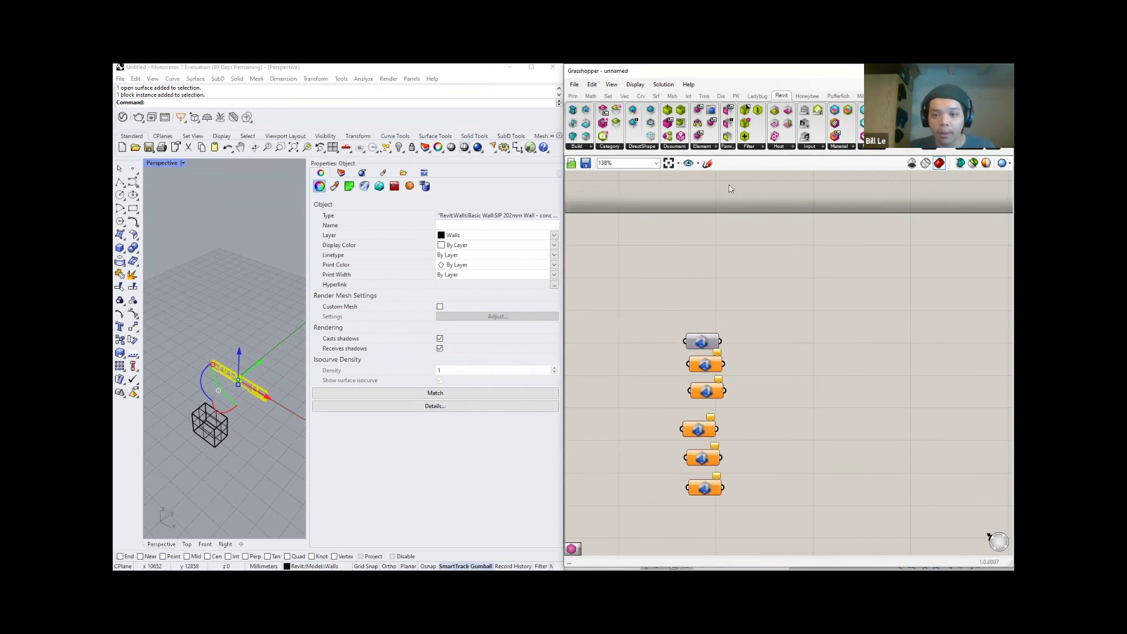
{"action": "left_click", "coordinate": [715, 148]}
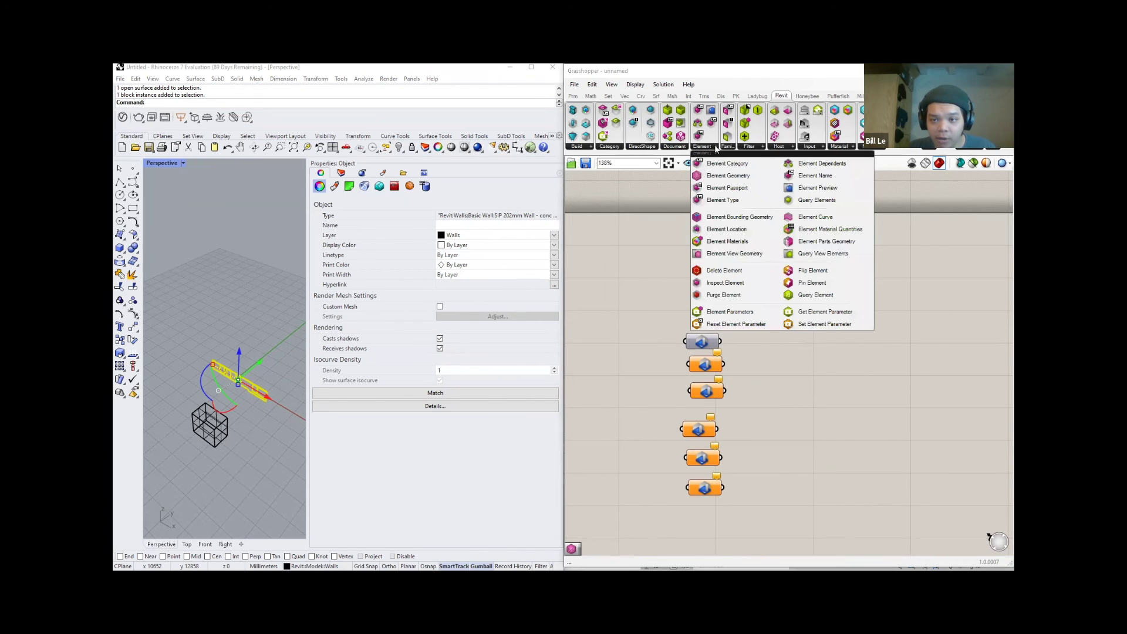
{"action": "left_click", "coordinate": [840, 245]}
{"action": "scroll", "coordinate": [766, 347], "scroll_direction": "up", "scroll_amount": 3}
{"action": "left_click_drag", "start_coordinate": [765, 348], "coordinate": [765, 348]}
{"action": "scroll", "coordinate": [763, 352], "scroll_direction": "down", "scroll_amount": 3}
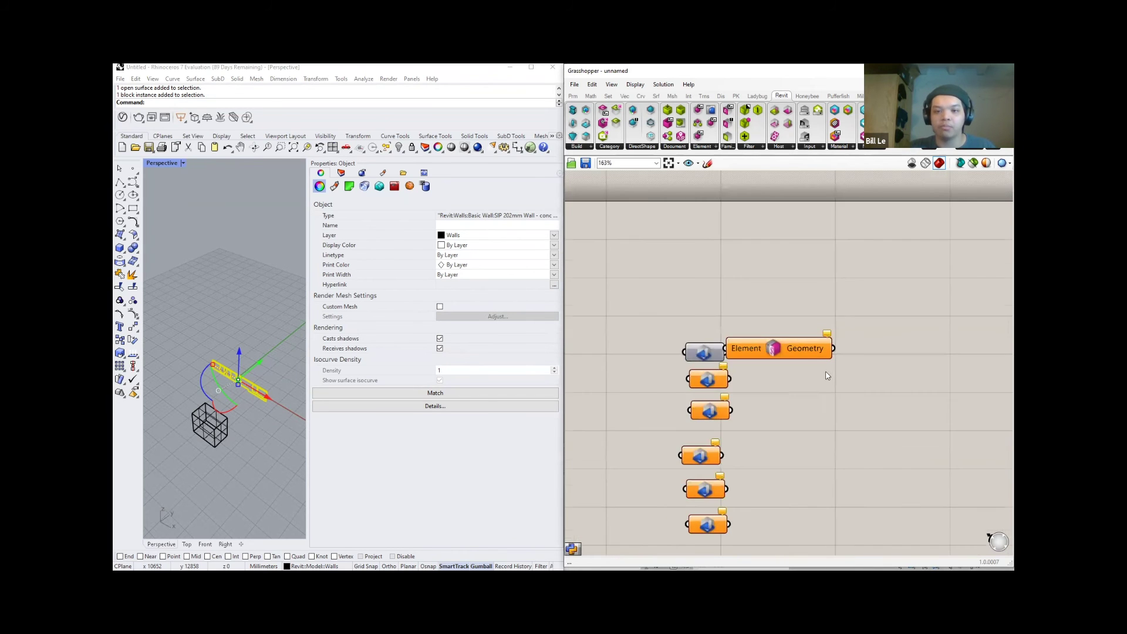
{"action": "scroll", "coordinate": [742, 356], "scroll_direction": "up", "scroll_amount": 2}
{"action": "left_click_drag", "start_coordinate": [696, 346], "coordinate": [744, 351]}
{"action": "scroll", "coordinate": [719, 356], "scroll_direction": "down", "scroll_amount": 3}
{"action": "scroll", "coordinate": [660, 356], "scroll_direction": "up", "scroll_amount": 3}
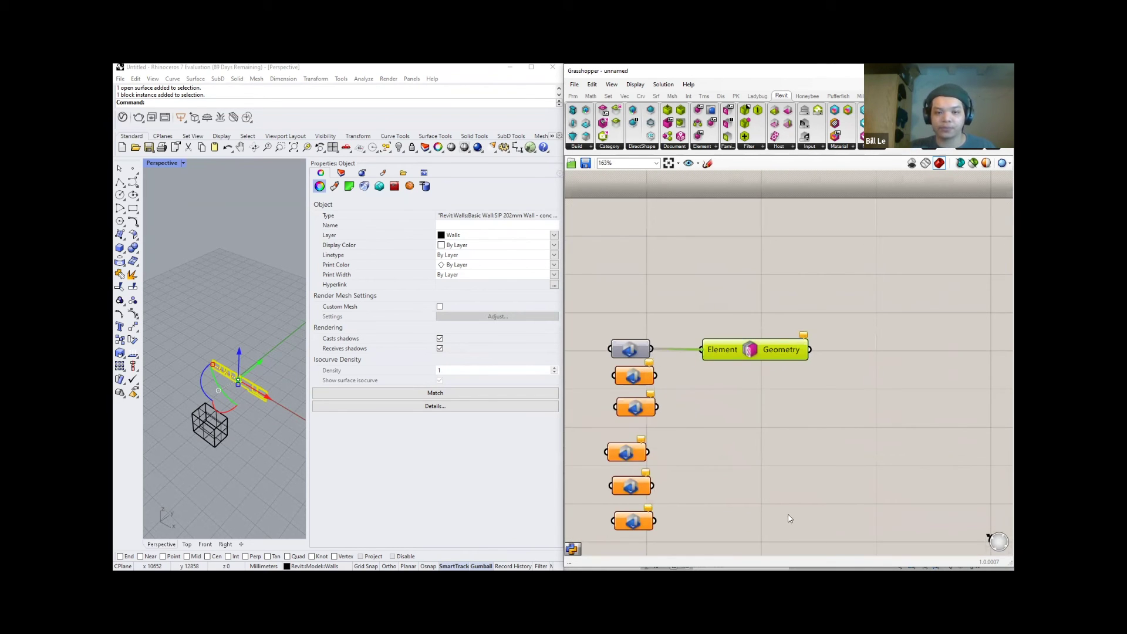
Delete the baked wall block from the Rhino model and deselect the Element Geometry component
{"action": "scroll", "coordinate": [764, 468], "scroll_direction": "down", "scroll_amount": 1}
{"action": "left_click", "coordinate": [252, 408]}
{"action": "left_click", "coordinate": [239, 384]}
{"action": "left_click", "coordinate": [248, 395]}
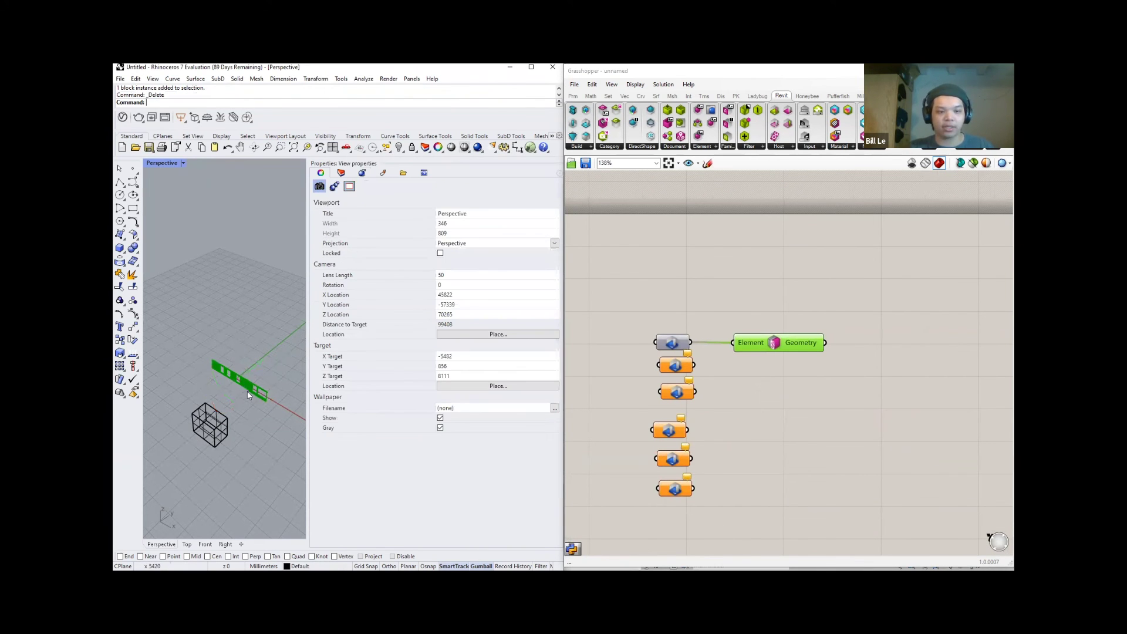
{"action": "left_click", "coordinate": [876, 389]}
{"action": "scroll", "coordinate": [809, 363], "scroll_direction": "up", "scroll_amount": 2}
{"action": "right_click_drag", "start_coordinate": [753, 375], "coordinate": [803, 355]}
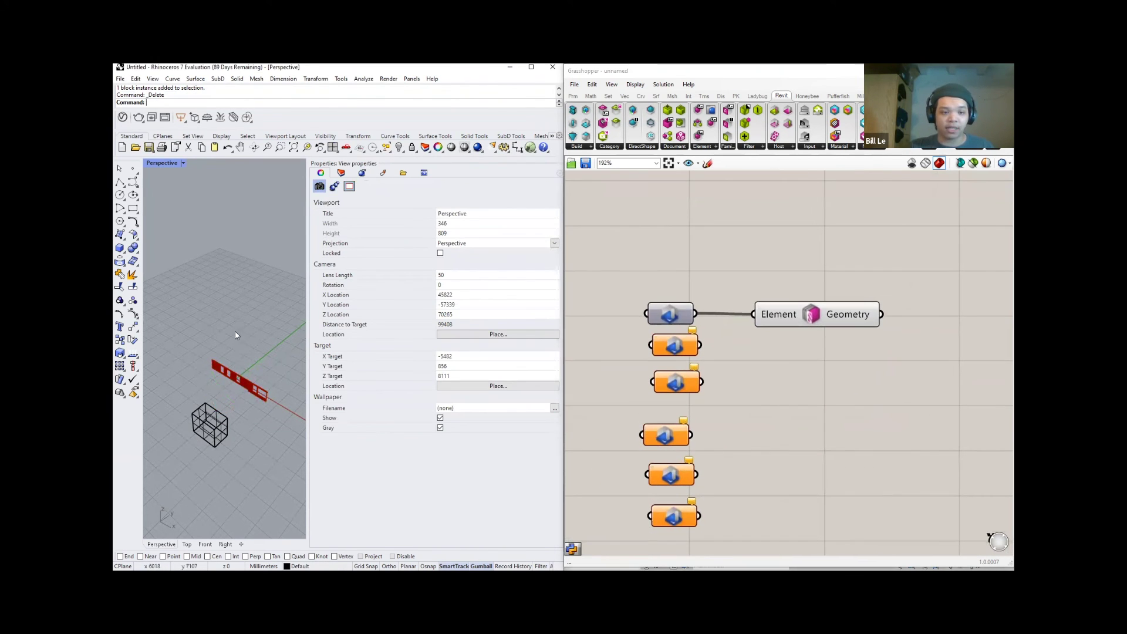
Bake the Geometry output of the wall's Element Geometry component into Rhino as a group
{"action": "right_click_drag", "start_coordinate": [235, 331], "coordinate": [220, 304]}
{"action": "scroll", "coordinate": [231, 367], "scroll_direction": "up", "scroll_amount": 6}
{"action": "left_click", "coordinate": [862, 310]}
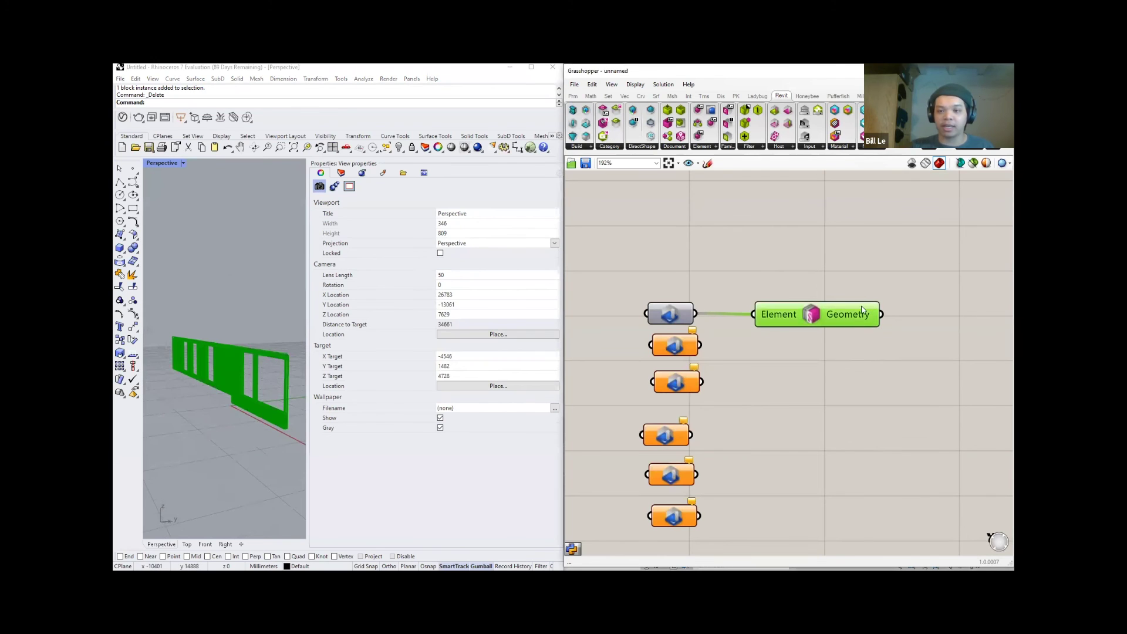
{"action": "right_click", "coordinate": [859, 317]}
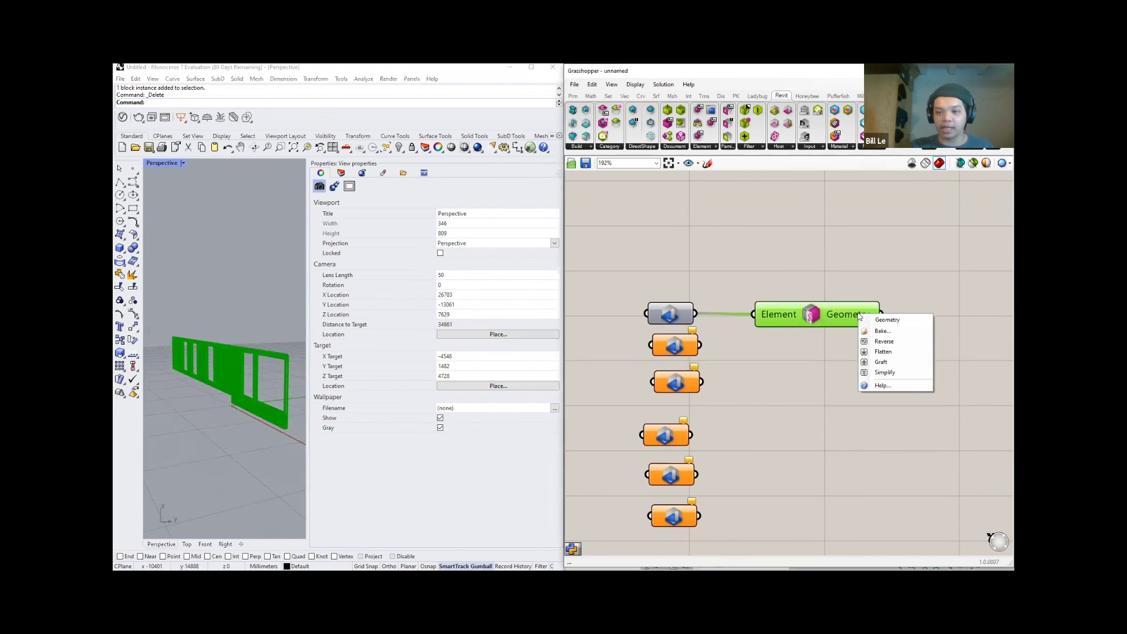
{"action": "left_click", "coordinate": [882, 331]}
{"action": "left_click", "coordinate": [893, 418]}
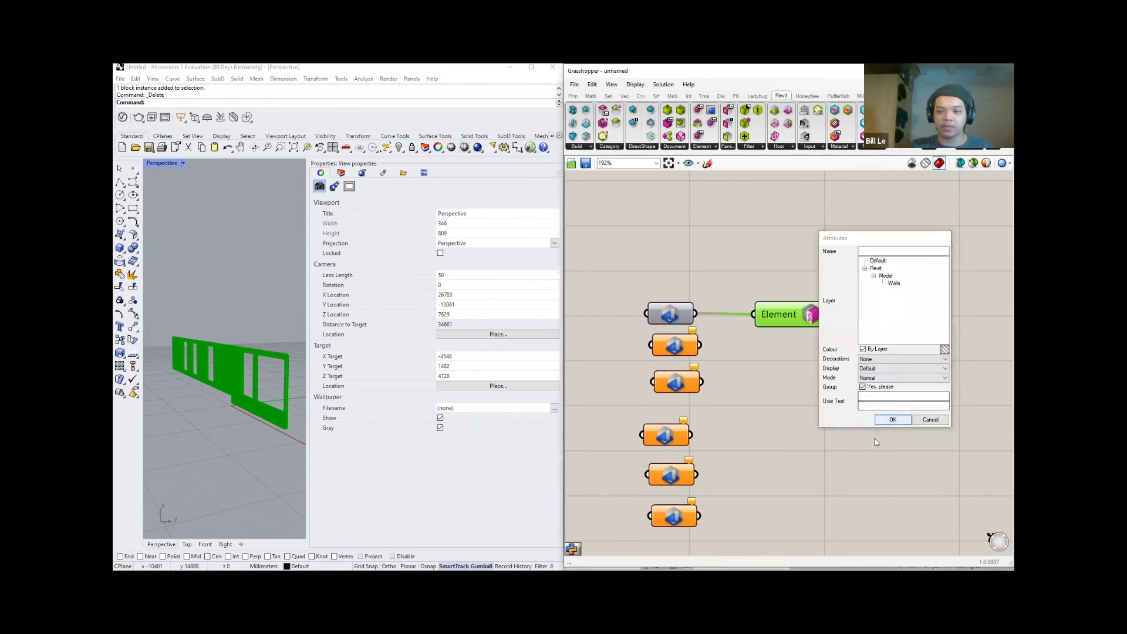
Select the newly baked wall group in Rhino and move it away from its Grasshopper preview
{"action": "scroll", "coordinate": [253, 430], "scroll_direction": "down", "scroll_amount": 5}
{"action": "left_click", "coordinate": [252, 421]}
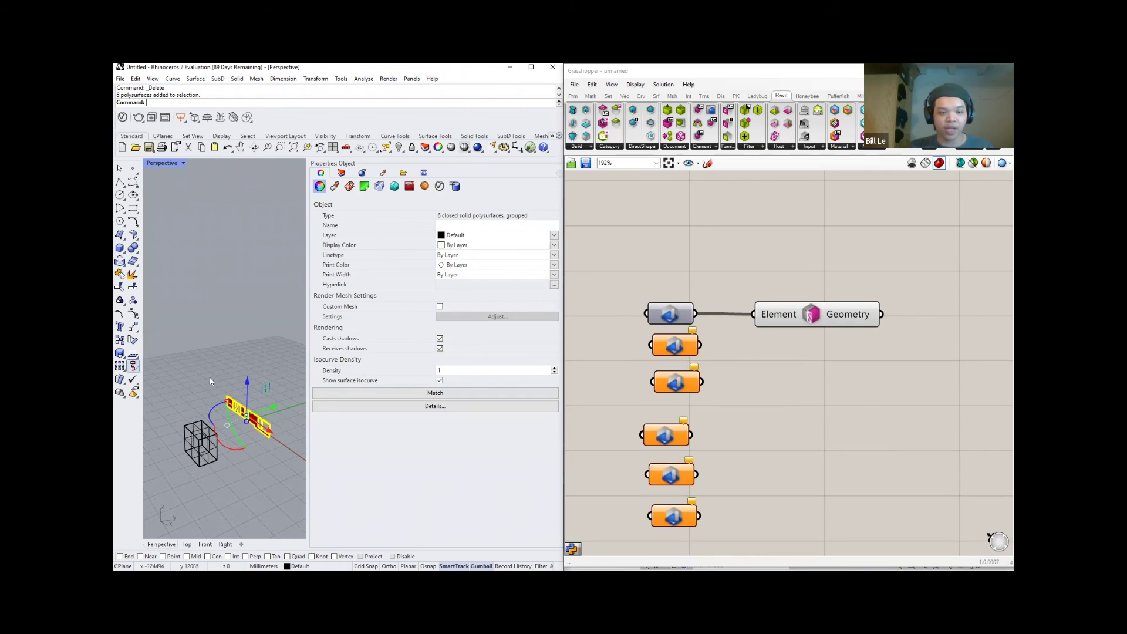
{"action": "scroll", "coordinate": [210, 382], "scroll_direction": "up", "scroll_amount": 6}
{"action": "scroll", "coordinate": [207, 333], "scroll_direction": "down", "scroll_amount": 6}
{"action": "right_click_drag", "start_coordinate": [234, 320], "coordinate": [201, 287], "text": "shift"}
{"action": "scroll", "coordinate": [238, 360], "scroll_direction": "up", "scroll_amount": 3}
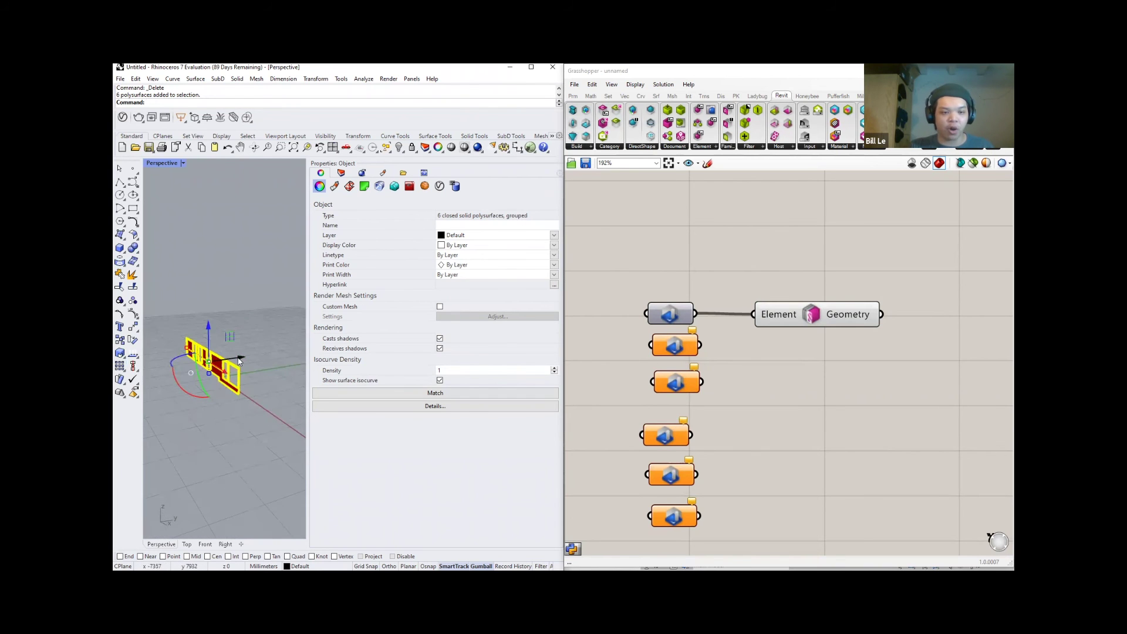
{"action": "left_click_drag", "start_coordinate": [283, 350], "coordinate": [287, 349]}
{"action": "right_click_drag", "start_coordinate": [234, 277], "coordinate": [214, 297]}
Turn off the preview of the uppermost Host parameter and its connected Element Geometry component
{"action": "left_click", "coordinate": [818, 388]}
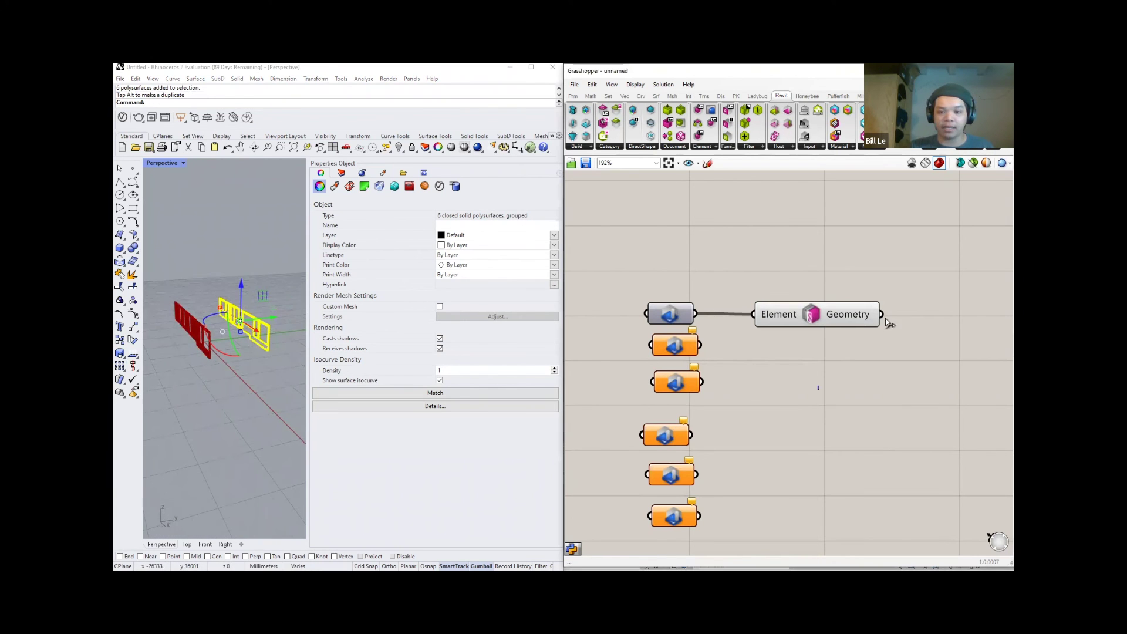
{"action": "left_click_drag", "start_coordinate": [675, 279], "coordinate": [624, 277]}
{"action": "middle_click", "coordinate": [772, 302]}
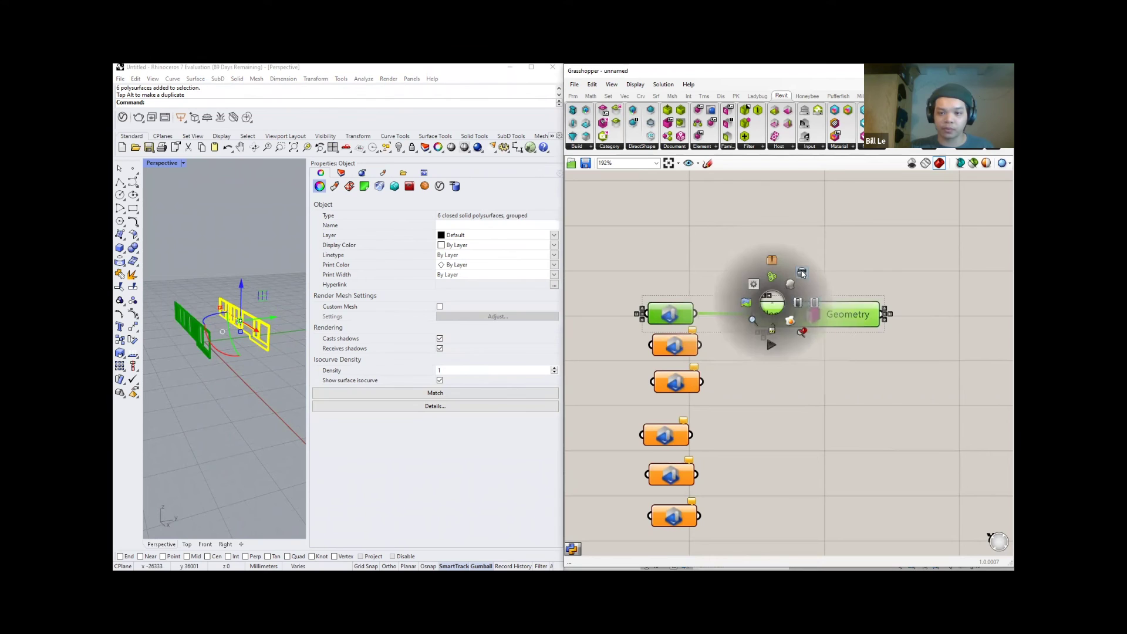
{"action": "left_click", "coordinate": [802, 273]}
Set the Perspective viewport to Shaded display and widen it against the properties area
{"action": "right_click_drag", "start_coordinate": [251, 348], "coordinate": [238, 385]}
{"action": "left_click", "coordinate": [238, 386]}
{"action": "scroll", "coordinate": [209, 265], "scroll_direction": "up", "scroll_amount": 2}
{"action": "left_click", "coordinate": [183, 163]}
{"action": "left_click", "coordinate": [186, 195]}
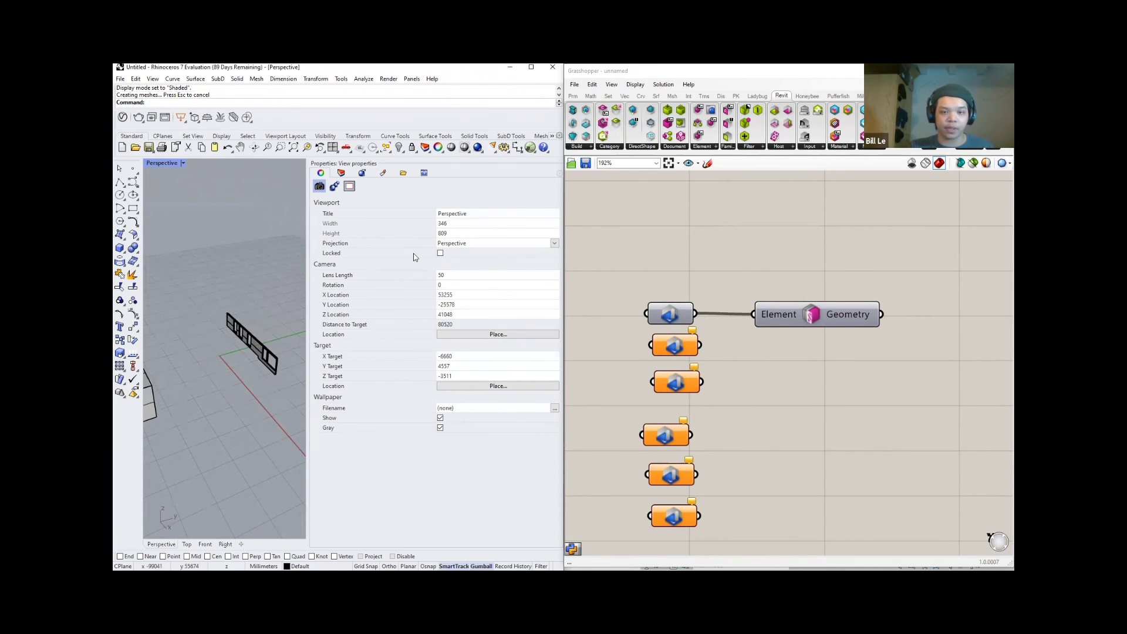
{"action": "left_click_drag", "start_coordinate": [399, 262], "coordinate": [399, 262]}
Ungroup the baked wall into its separate polysurfaces with the Ungroup command
{"action": "right_click_drag", "start_coordinate": [270, 446], "coordinate": [298, 318]}
{"action": "left_click", "coordinate": [297, 322]}
{"action": "scroll", "coordinate": [304, 362], "scroll_direction": "down", "scroll_amount": 5}
{"action": "right_click_drag", "start_coordinate": [305, 362], "coordinate": [270, 348], "text": "shift"}
{"action": "type", "text": "Ungroup"}
{"action": "key", "text": "Return"}
{"action": "key", "text": "Escape"}
Move one layer of the ungrouped wall away from the others and select it to check its object type
{"action": "scroll", "coordinate": [282, 362], "scroll_direction": "up", "scroll_amount": 4}
{"action": "scroll", "coordinate": [282, 363], "scroll_direction": "down", "scroll_amount": 2}
{"action": "left_click", "coordinate": [302, 346]}
{"action": "scroll", "coordinate": [297, 345], "scroll_direction": "down", "scroll_amount": 5}
{"action": "left_click_drag", "start_coordinate": [302, 344], "coordinate": [263, 348]}
{"action": "left_click", "coordinate": [319, 312]}
{"action": "scroll", "coordinate": [285, 352], "scroll_direction": "up", "scroll_amount": 8}
{"action": "mouse_move", "coordinate": [288, 347]}
{"action": "right_mouse_down"}
{"action": "mouse_move", "coordinate": [264, 377]}
{"action": "mouse_move", "coordinate": [285, 349]}
{"action": "right_mouse_up"}
{"action": "scroll", "coordinate": [273, 356], "scroll_direction": "down", "scroll_amount": 6}
{"action": "left_click", "coordinate": [287, 352]}
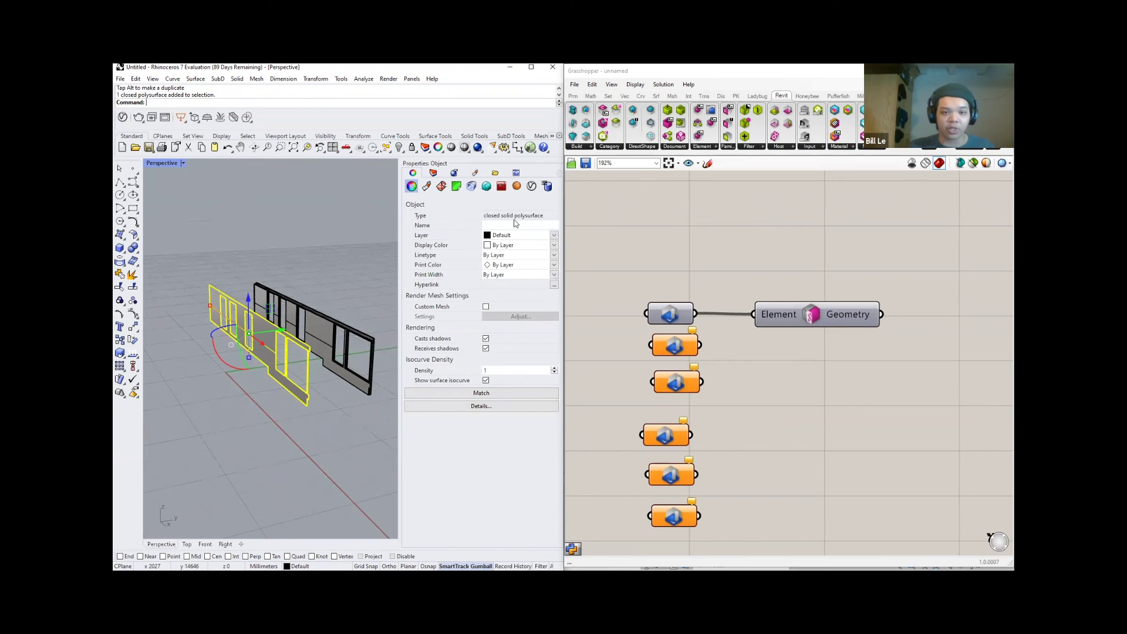
Pull another layer of the baked wall out from the remaining ones and deselect it
{"action": "mouse_move", "coordinate": [273, 350]}
{"action": "right_mouse_down"}
{"action": "mouse_move", "coordinate": [294, 341]}
{"action": "mouse_move", "coordinate": [276, 348]}
{"action": "right_mouse_up"}
{"action": "left_click", "coordinate": [302, 337]}
{"action": "left_click_drag", "start_coordinate": [299, 352], "coordinate": [283, 353]}
{"action": "left_click", "coordinate": [296, 339]}
Delete all polysurfaces of the baked wall from the Rhino model
{"action": "scroll", "coordinate": [294, 336], "scroll_direction": "down", "scroll_amount": 4}
{"action": "right_click_drag", "start_coordinate": [276, 329], "coordinate": [239, 293]}
{"action": "key", "text": "ctrl+a"}
{"action": "key", "text": "Delete"}
Turn the preview of the uppermost Host parameter and its connected geometry component back on
{"action": "scroll", "coordinate": [267, 317], "scroll_direction": "down", "scroll_amount": 4}
{"action": "left_click", "coordinate": [742, 296]}
{"action": "left_click_drag", "start_coordinate": [900, 271], "coordinate": [642, 323]}
{"action": "middle_click", "coordinate": [811, 300]}
{"action": "left_click", "coordinate": [833, 280]}
{"action": "left_click", "coordinate": [855, 356]}
Reference the Revit house's gabled roof in the second Host parameter and deselect the parameter
{"action": "scroll", "coordinate": [745, 402], "scroll_direction": "down", "scroll_amount": 1}
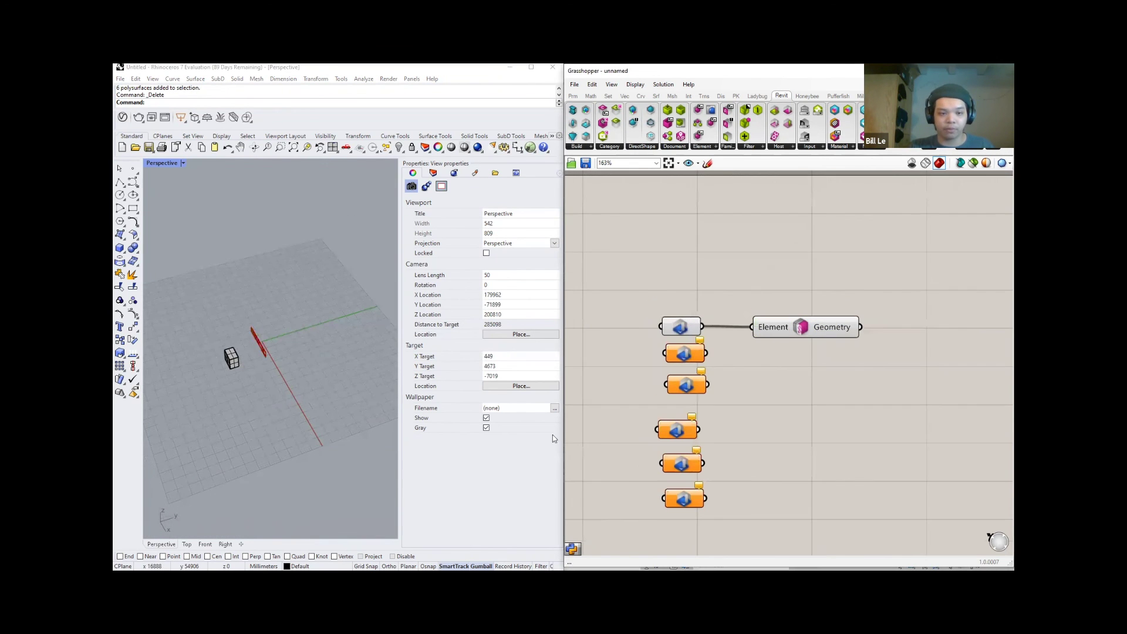
{"action": "scroll", "coordinate": [297, 294], "scroll_direction": "up", "scroll_amount": 7}
{"action": "right_click_drag", "start_coordinate": [295, 334], "coordinate": [270, 355]}
{"action": "scroll", "coordinate": [298, 321], "scroll_direction": "up", "scroll_amount": 7}
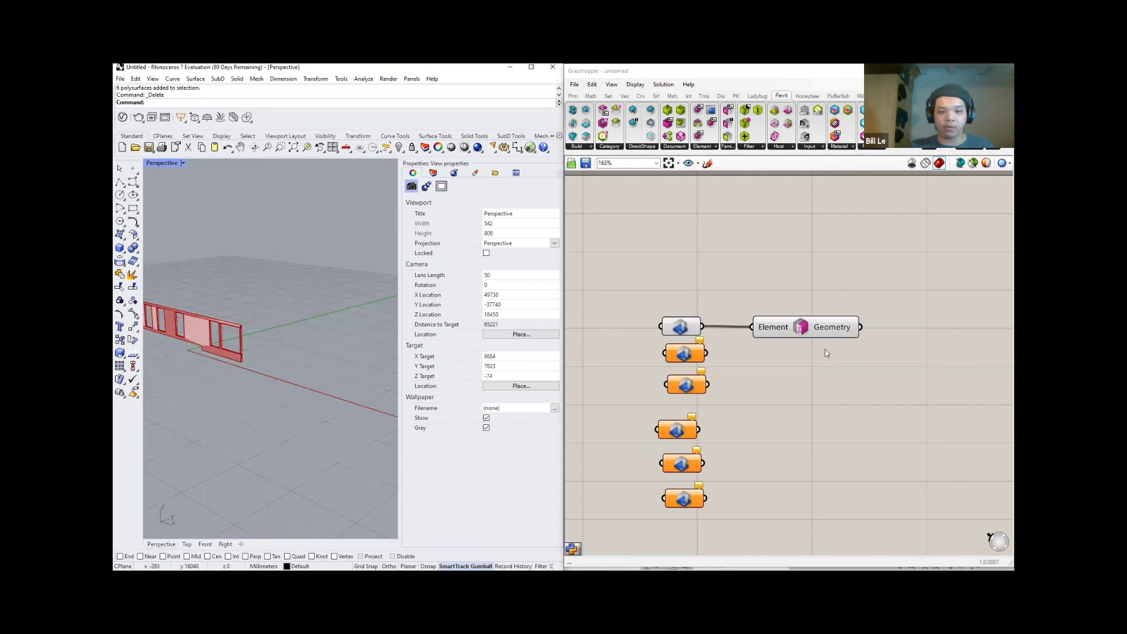
{"action": "scroll", "coordinate": [829, 361], "scroll_direction": "down", "scroll_amount": 1}
{"action": "right_click_drag", "start_coordinate": [775, 359], "coordinate": [780, 360]}
{"action": "scroll", "coordinate": [780, 360], "scroll_direction": "up", "scroll_amount": 3}
{"action": "right_click", "coordinate": [760, 335]}
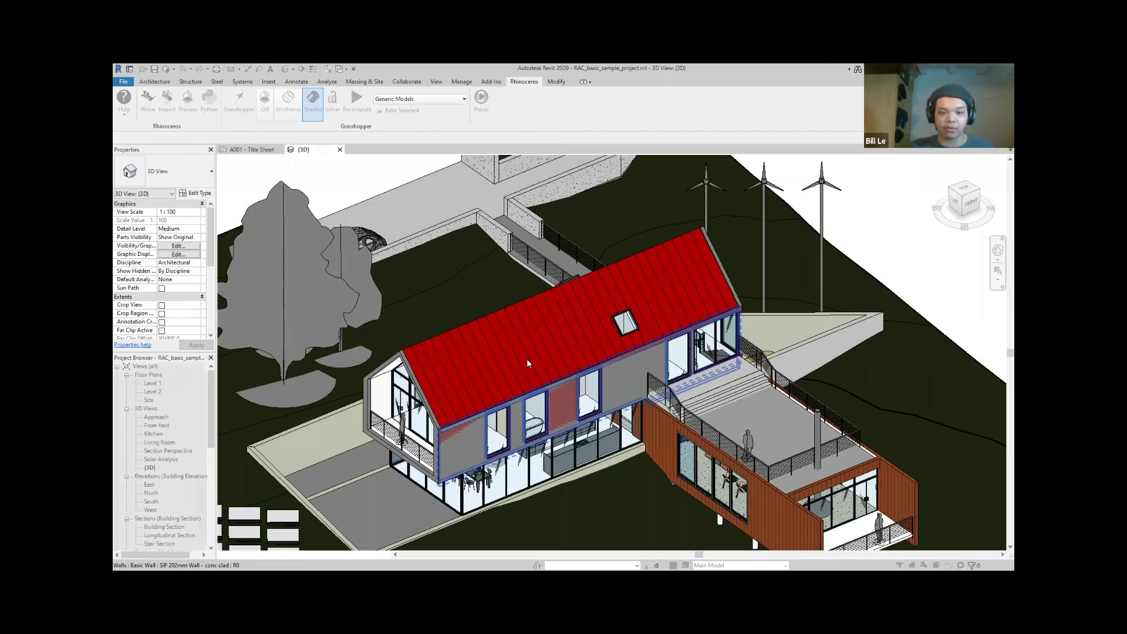
{"action": "left_click", "coordinate": [527, 359]}
{"action": "scroll", "coordinate": [312, 388], "scroll_direction": "down", "scroll_amount": 5}
{"action": "mouse_move", "coordinate": [311, 387]}
{"action": "right_mouse_down", "text": "shift"}
{"action": "mouse_move", "coordinate": [269, 371]}
{"action": "mouse_move", "coordinate": [333, 388]}
{"action": "right_mouse_up", "text": "shift"}
{"action": "left_click", "coordinate": [660, 373]}
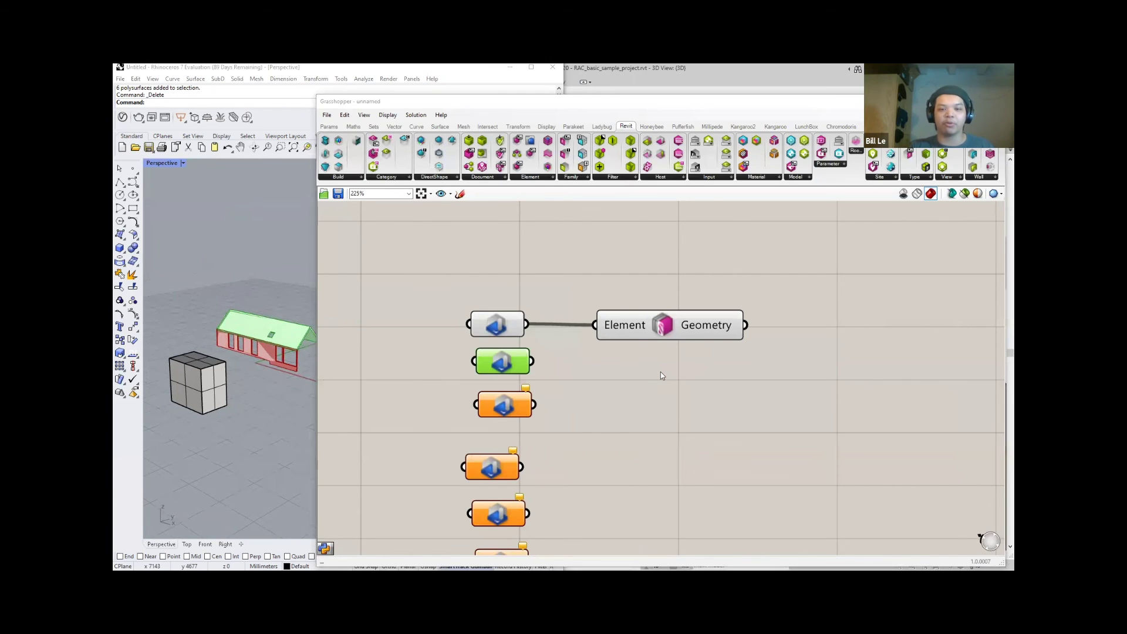
{"action": "left_click", "coordinate": [692, 334]}
{"action": "left_click", "coordinate": [679, 377]}
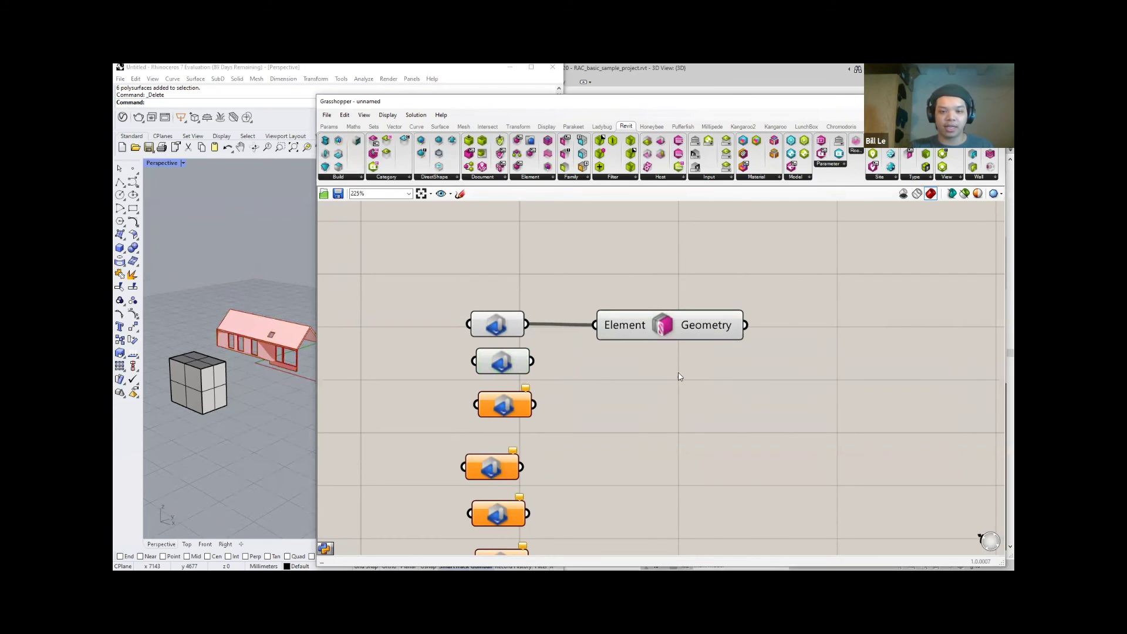
Add an Element Parts Geometry component and connect the second Host parameter to its Element input
{"action": "left_click", "coordinate": [551, 177]}
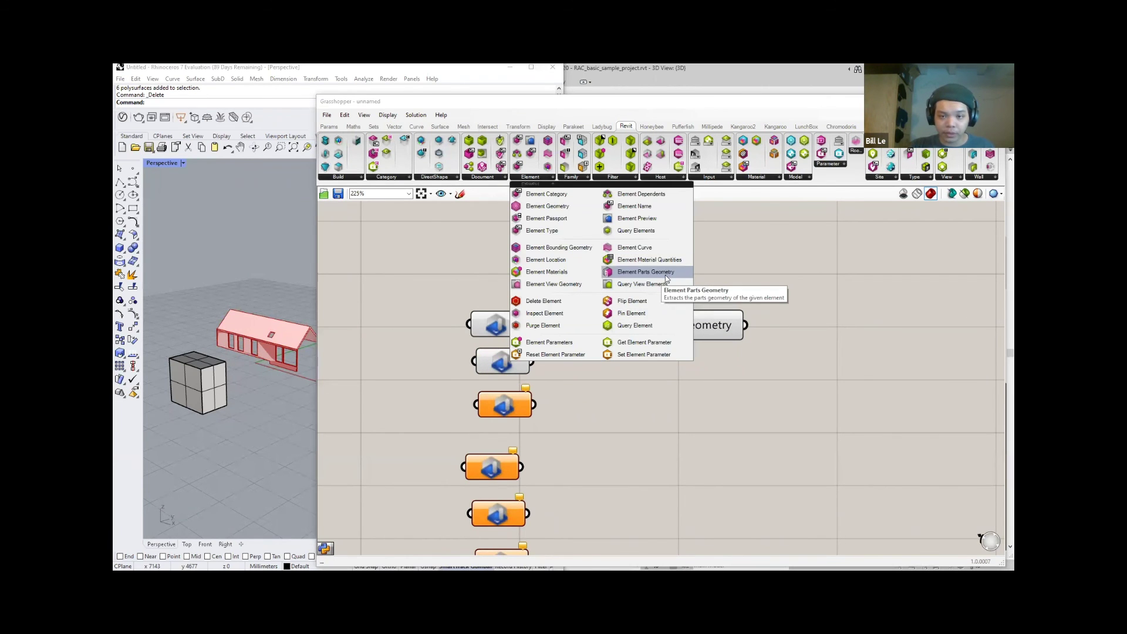
{"action": "left_click", "coordinate": [667, 279]}
{"action": "left_click", "coordinate": [677, 371]}
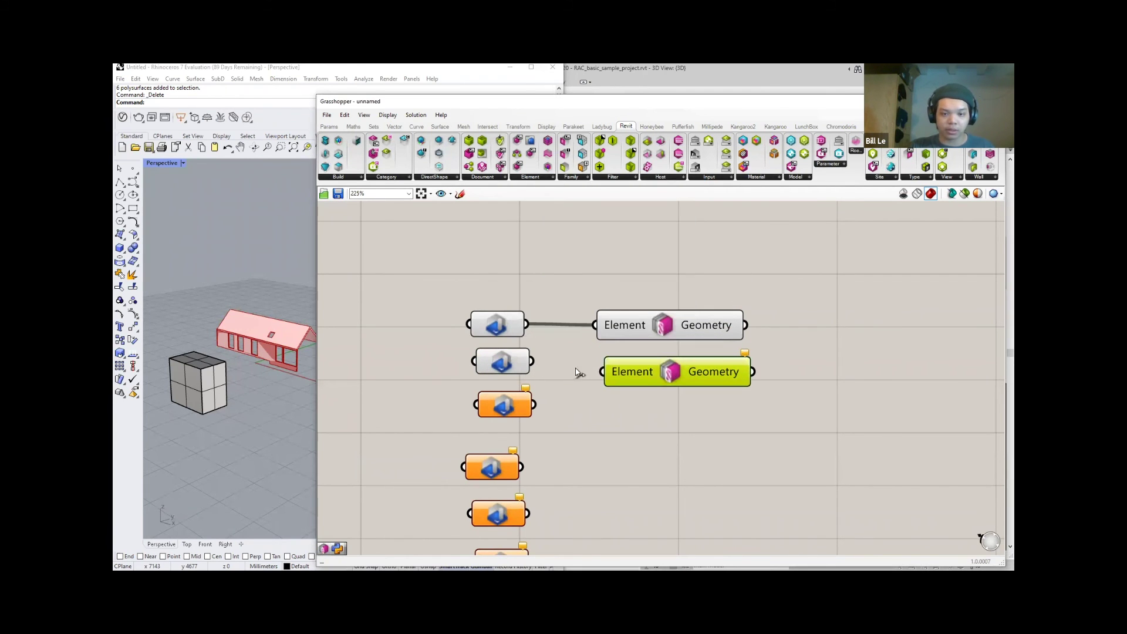
{"action": "left_click", "coordinate": [703, 447]}
{"action": "scroll", "coordinate": [255, 346], "scroll_direction": "down", "scroll_amount": 4}
{"action": "right_click_drag", "start_coordinate": [279, 344], "coordinate": [240, 358]}
{"action": "left_click", "coordinate": [718, 329]}
{"action": "left_click", "coordinate": [663, 405]}
Reference the timber-clad wall of the house's lower wing in the third Host parameter
{"action": "scroll", "coordinate": [661, 411], "scroll_direction": "down", "scroll_amount": 3}
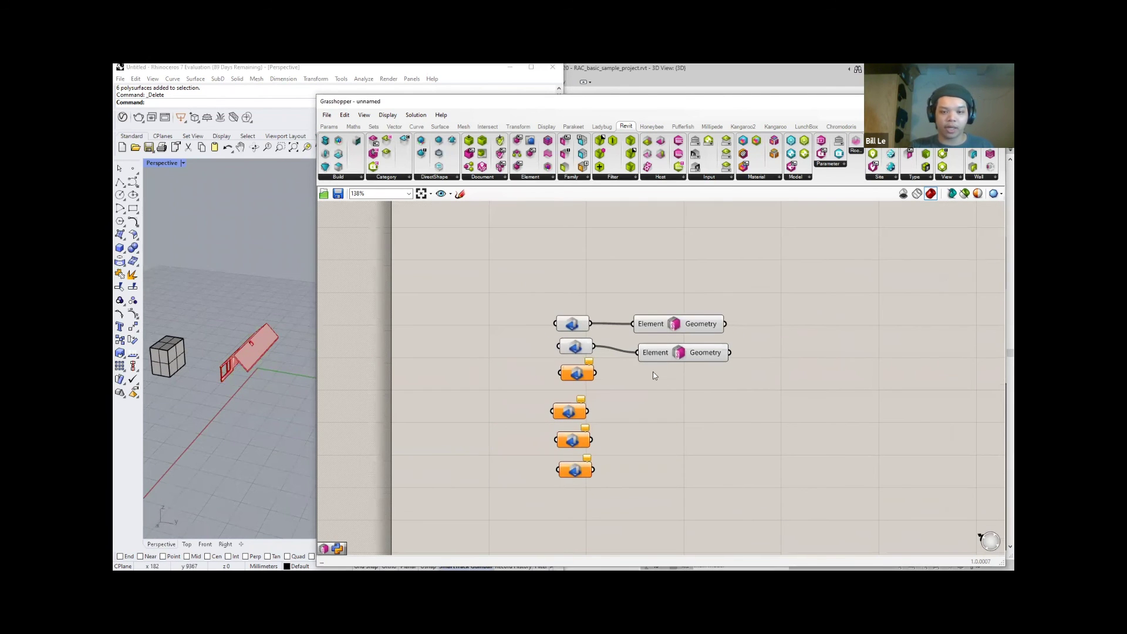
{"action": "right_click", "coordinate": [585, 375]}
{"action": "left_click", "coordinate": [651, 466]}
{"action": "scroll", "coordinate": [781, 502], "scroll_direction": "down", "scroll_amount": 1}
{"action": "left_click", "coordinate": [791, 514]}
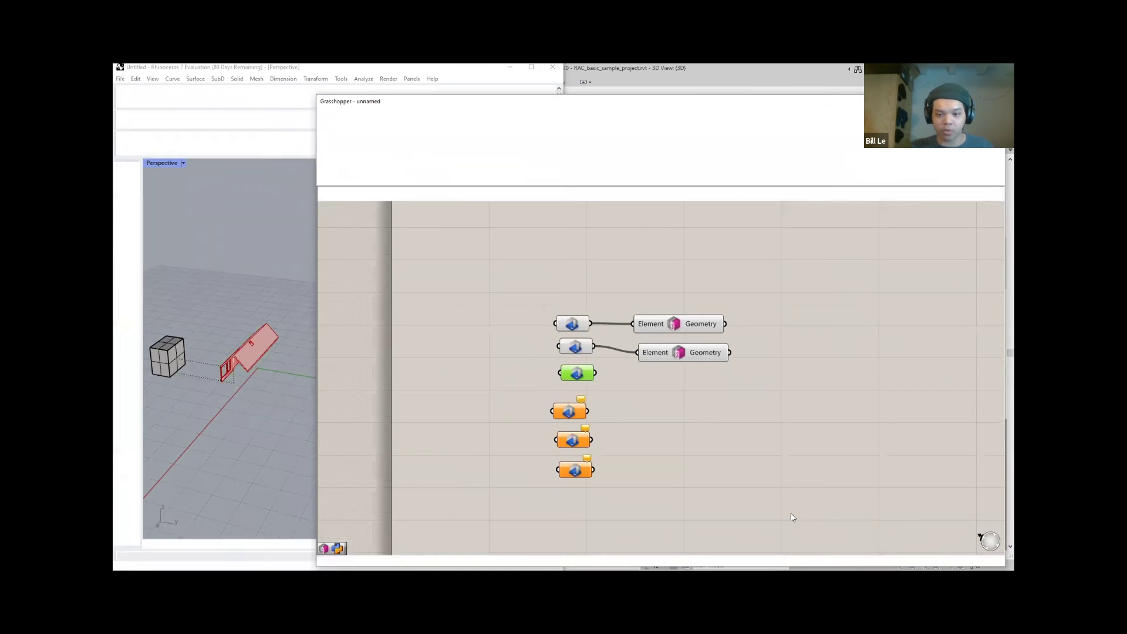
{"action": "scroll", "coordinate": [206, 379], "scroll_direction": "up", "scroll_amount": 3}
{"action": "right_click_drag", "start_coordinate": [206, 378], "coordinate": [305, 388]}
{"action": "left_click", "coordinate": [707, 358]}
{"action": "left_click", "coordinate": [664, 299]}
Add another Element Parts Geometry component and connect the third Host parameter to its Element input
{"action": "left_click", "coordinate": [551, 178]}
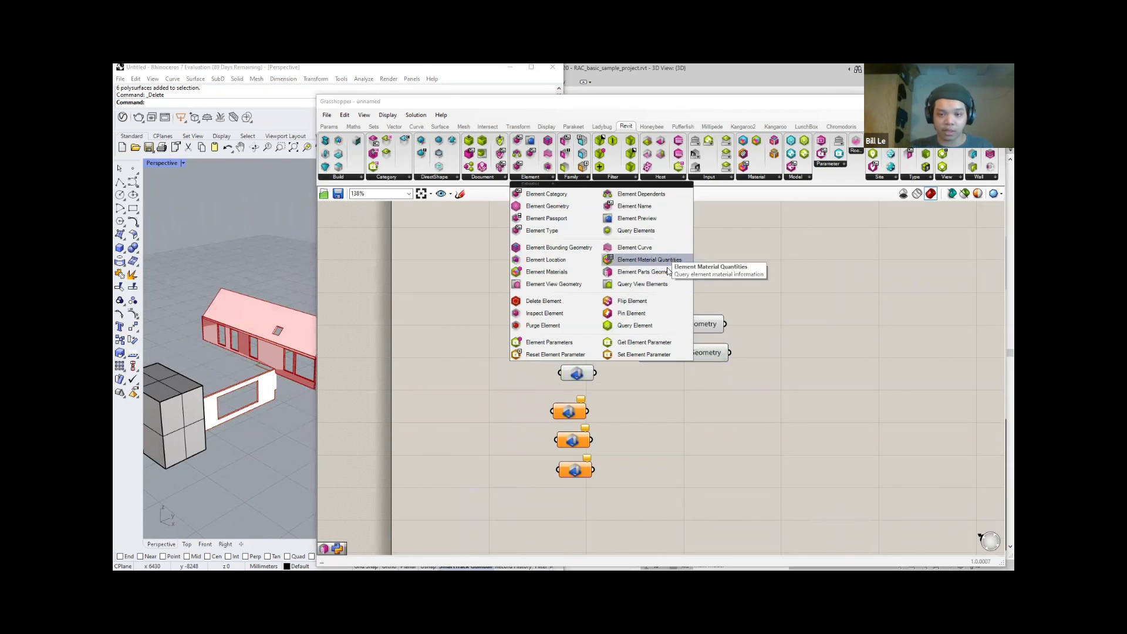
{"action": "left_click_drag", "start_coordinate": [678, 287], "coordinate": [734, 384]}
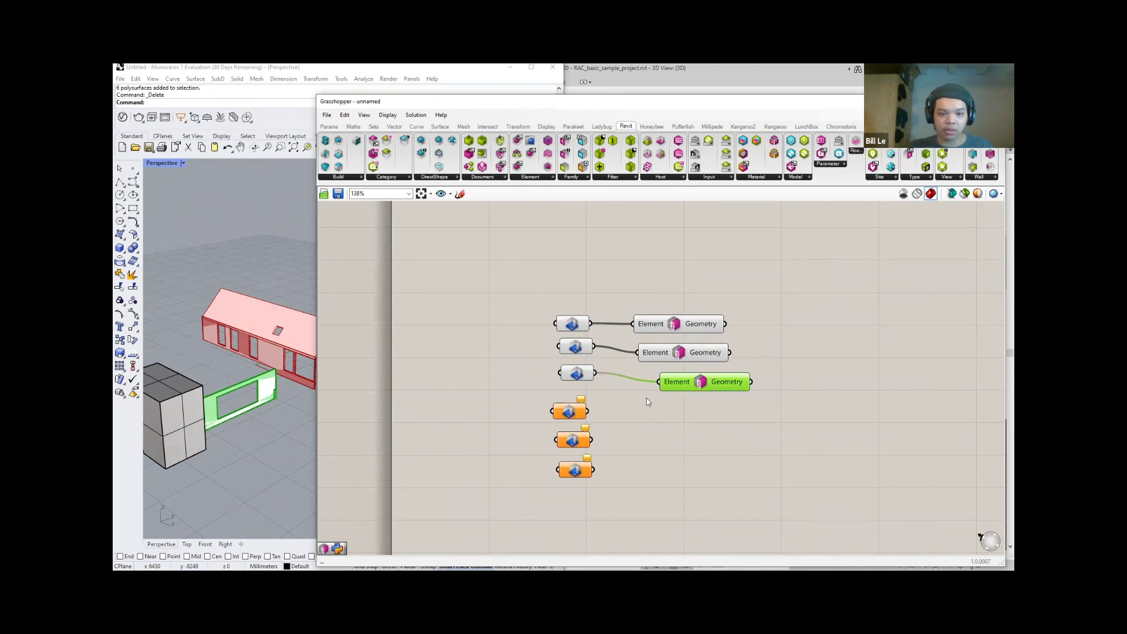
{"action": "scroll", "coordinate": [648, 397], "scroll_direction": "down", "scroll_amount": 2}
{"action": "scroll", "coordinate": [296, 413], "scroll_direction": "down", "scroll_amount": 3}
Delete all faces of the exploded box from the Rhino model
{"action": "right_click_drag", "start_coordinate": [296, 414], "coordinate": [178, 428]}
{"action": "left_click", "coordinate": [201, 397]}
{"action": "scroll", "coordinate": [187, 455], "scroll_direction": "down", "scroll_amount": 2}
{"action": "left_click_drag", "start_coordinate": [186, 456], "coordinate": [168, 408]}
{"action": "key", "text": "Delete"}
{"action": "scroll", "coordinate": [174, 411], "scroll_direction": "down", "scroll_amount": 4}
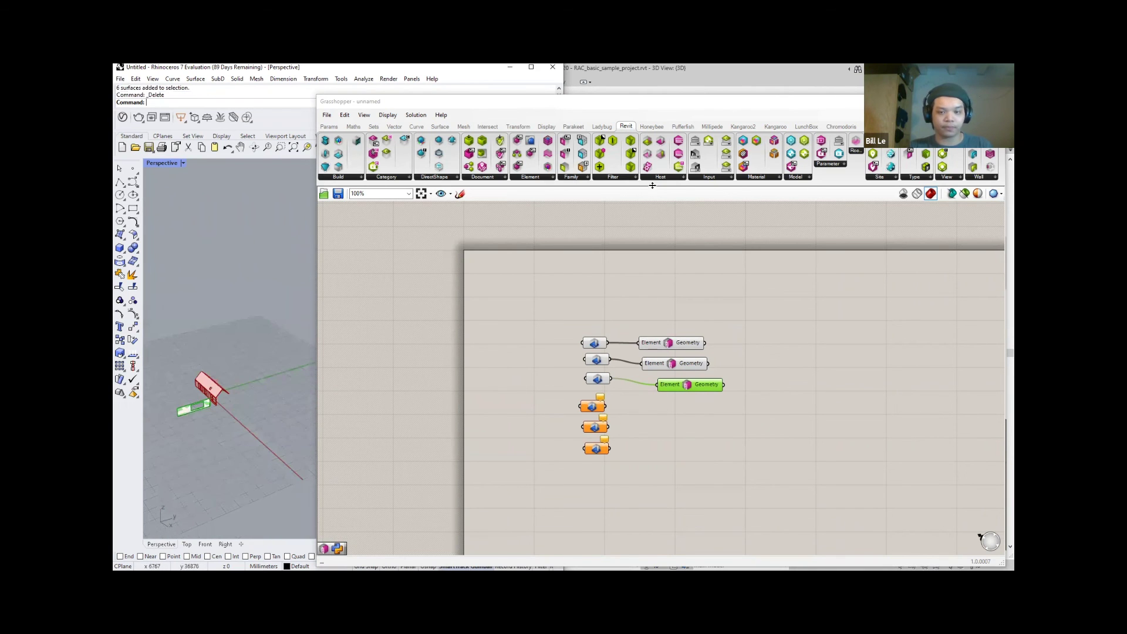
Narrow the Grasshopper window and widen Rhino's Perspective viewport so both models and canvas fit side by side
{"action": "left_click", "coordinate": [316, 267]}
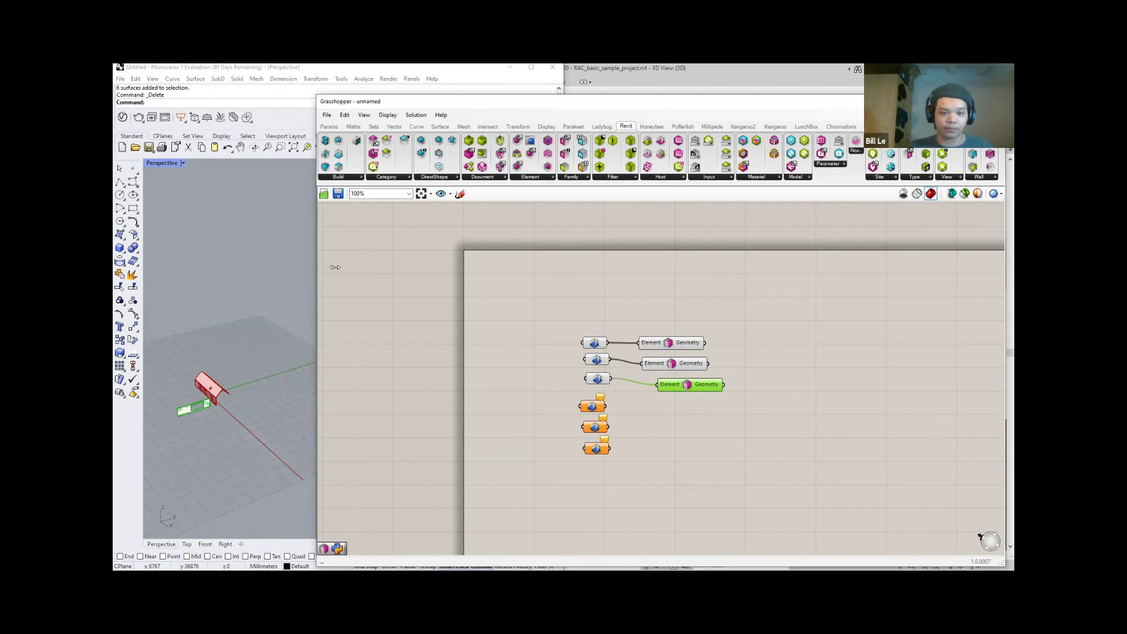
{"action": "right_click_drag", "start_coordinate": [212, 314], "coordinate": [318, 333]}
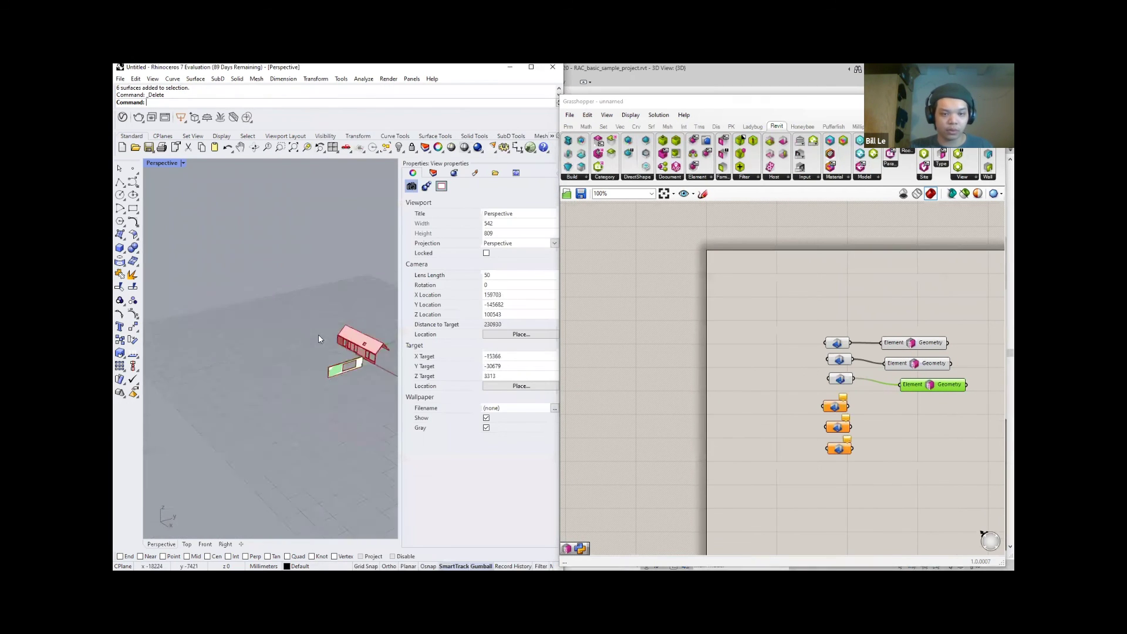
{"action": "scroll", "coordinate": [319, 334], "scroll_direction": "up", "scroll_amount": 3}
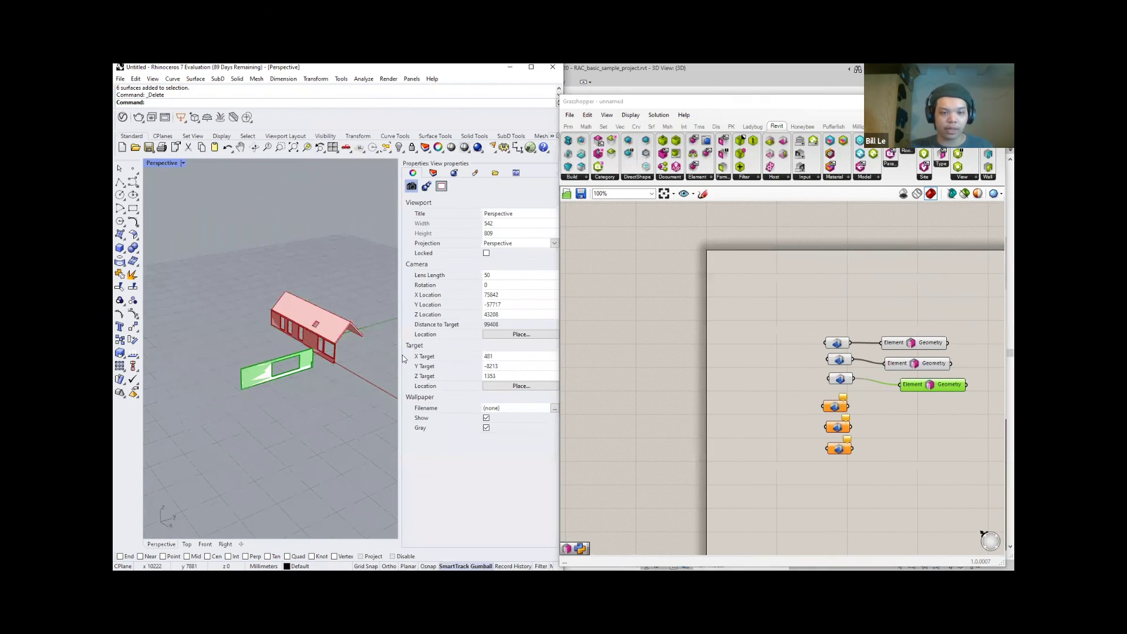
{"action": "left_click_drag", "start_coordinate": [512, 353], "coordinate": [515, 353]}
{"action": "right_click_drag", "start_coordinate": [395, 377], "coordinate": [293, 359]}
{"action": "scroll", "coordinate": [335, 367], "scroll_direction": "up", "scroll_amount": 3}
{"action": "scroll", "coordinate": [950, 395], "scroll_direction": "up", "scroll_amount": 2}
Bake the Geometry output of the third Host parameter's geometry component into Rhino
{"action": "right_click", "coordinate": [963, 381]}
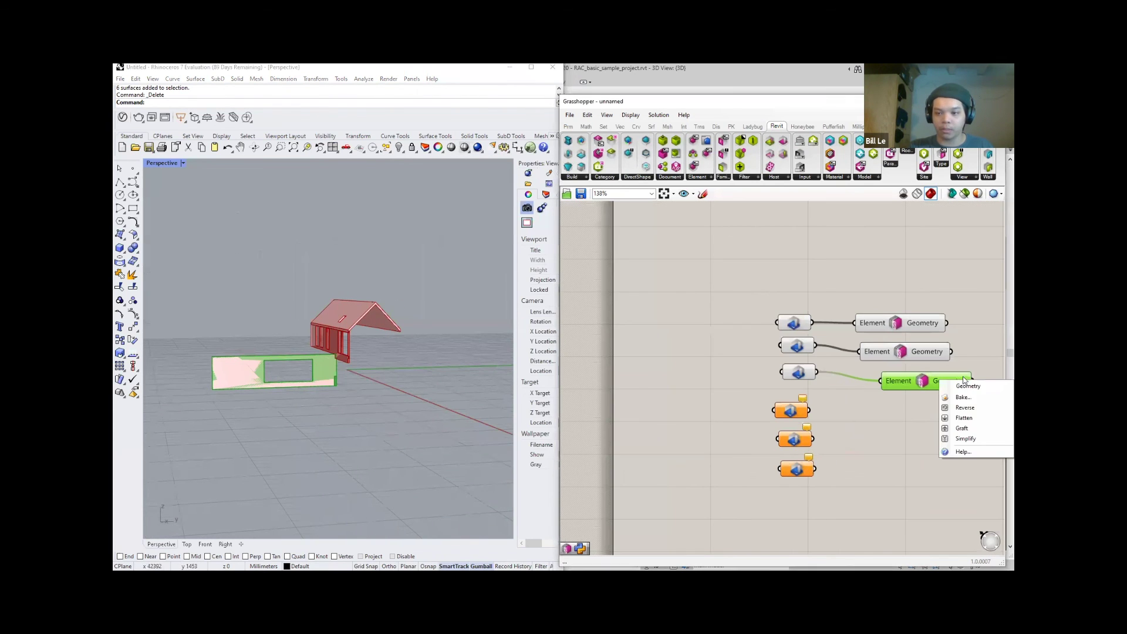
{"action": "left_click", "coordinate": [281, 382]}
{"action": "right_click", "coordinate": [945, 381]}
{"action": "left_click", "coordinate": [957, 406]}
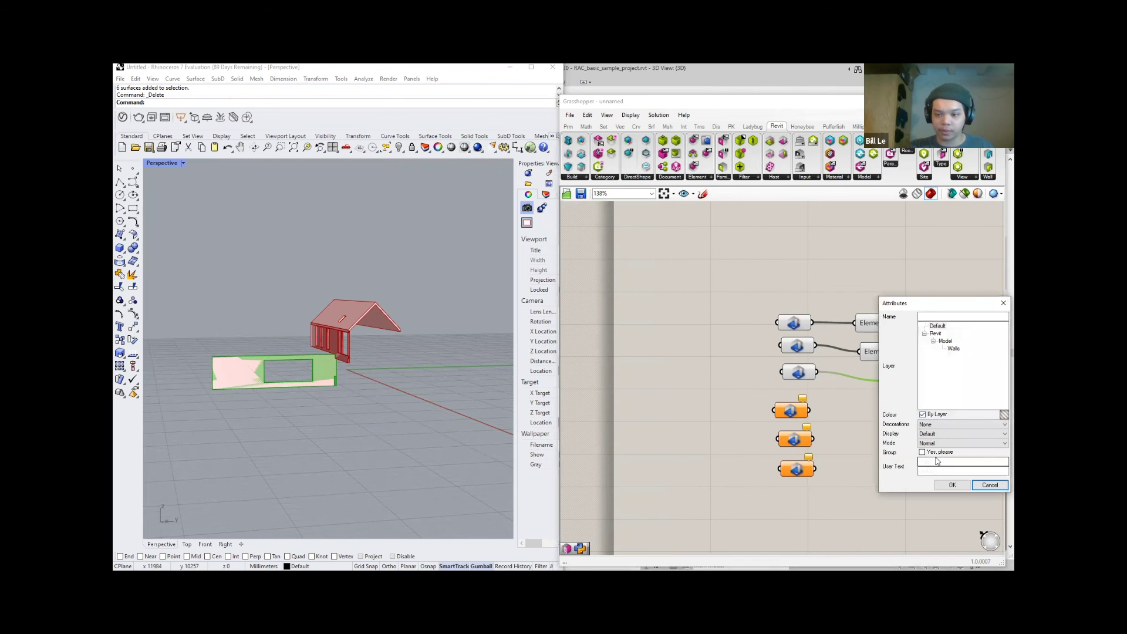
{"action": "left_click", "coordinate": [953, 485]}
Move the baked timber-clad wall sideways away from its preview and deselect it
{"action": "right_click_drag", "start_coordinate": [329, 393], "coordinate": [360, 392]}
{"action": "left_click_drag", "start_coordinate": [361, 392], "coordinate": [332, 398]}
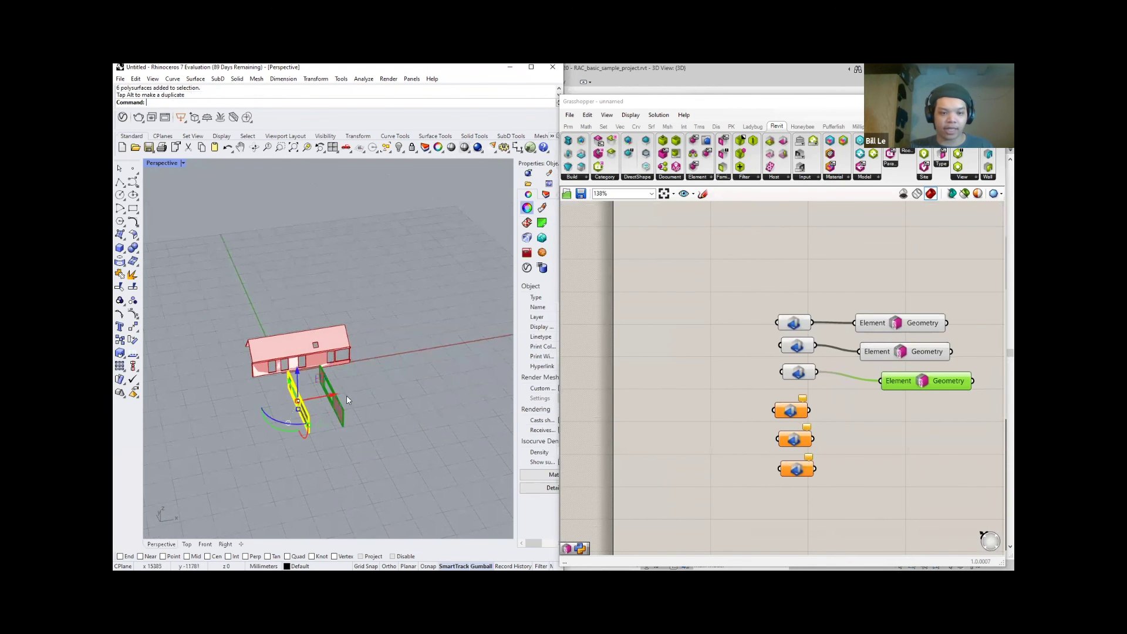
{"action": "left_click", "coordinate": [346, 396]}
{"action": "scroll", "coordinate": [346, 392], "scroll_direction": "up", "scroll_amount": 3}
{"action": "right_click_drag", "start_coordinate": [395, 360], "coordinate": [523, 369]}
Reference the floor slab of the walkway beside the Revit house in the fourth Host parameter
{"action": "scroll", "coordinate": [710, 376], "scroll_direction": "up", "scroll_amount": 5}
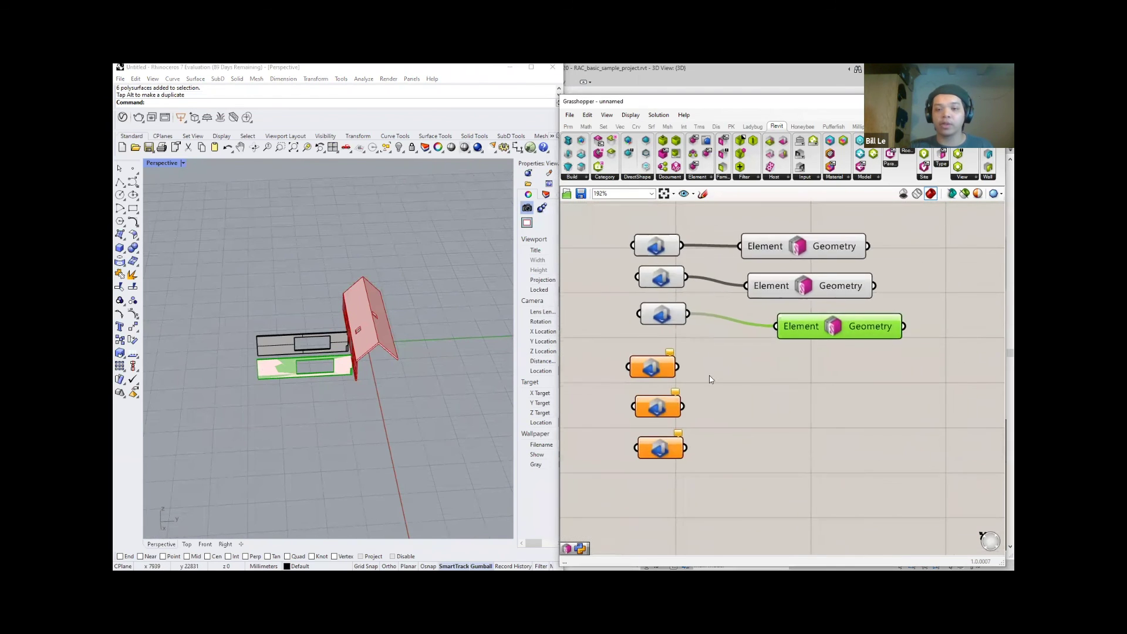
{"action": "right_click", "coordinate": [643, 365]}
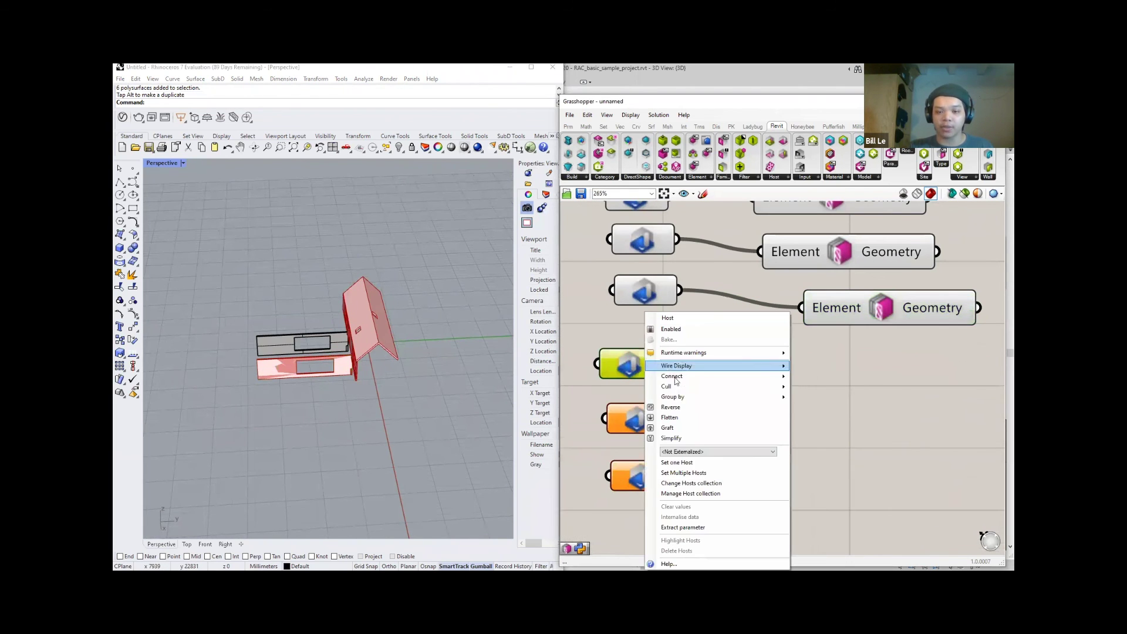
{"action": "left_click", "coordinate": [721, 465]}
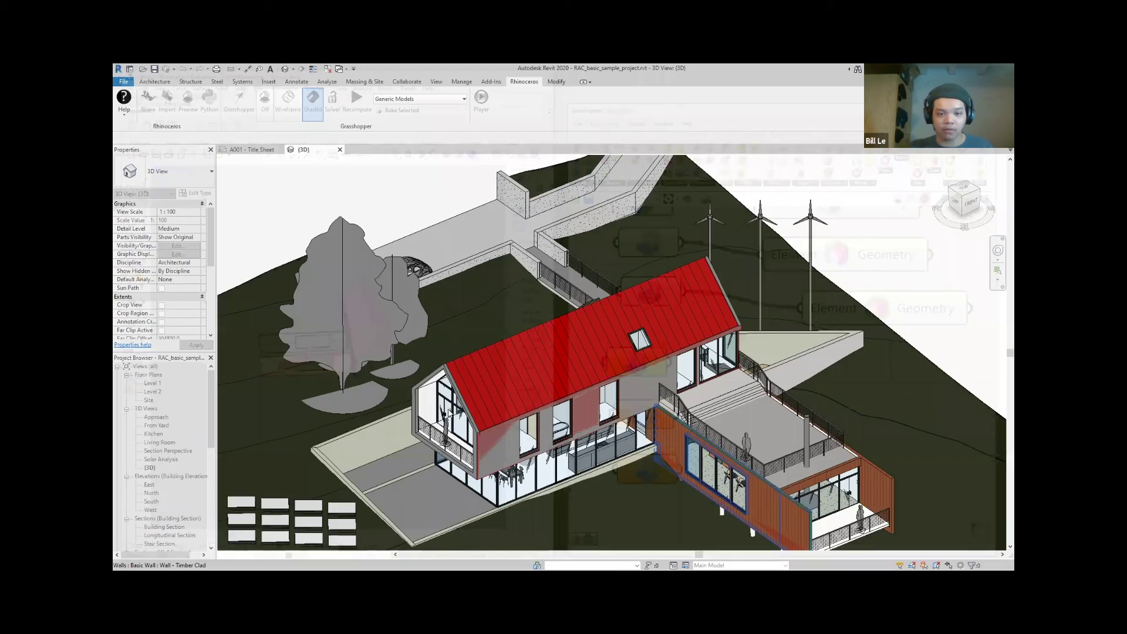
{"action": "middle_click_drag", "start_coordinate": [563, 500], "coordinate": [442, 502], "text": "shift"}
{"action": "scroll", "coordinate": [442, 502], "scroll_direction": "up", "scroll_amount": 5}
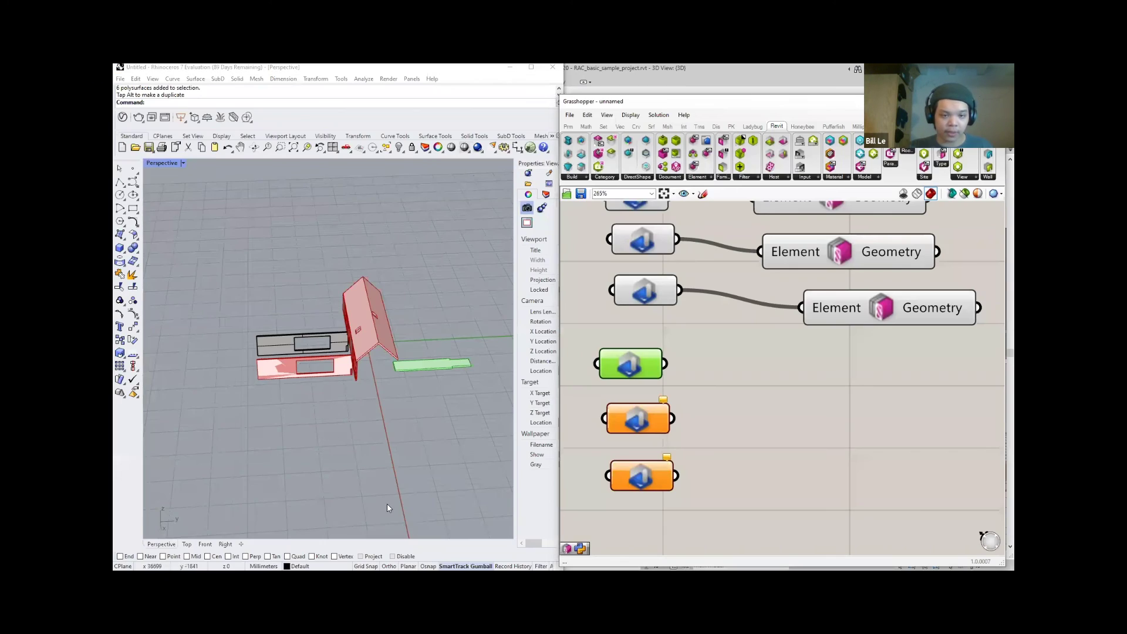
{"action": "right_click_drag", "start_coordinate": [386, 508], "coordinate": [352, 449]}
Reference the balcony floor at the open end of the timber-clad wing of the Revit house in the fifth Host parameter
{"action": "scroll", "coordinate": [757, 401], "scroll_direction": "down", "scroll_amount": 3}
{"action": "right_click", "coordinate": [693, 410]}
{"action": "left_click", "coordinate": [929, 433]}
{"action": "scroll", "coordinate": [678, 405], "scroll_direction": "up", "scroll_amount": 2}
{"action": "right_click", "coordinate": [694, 311]}
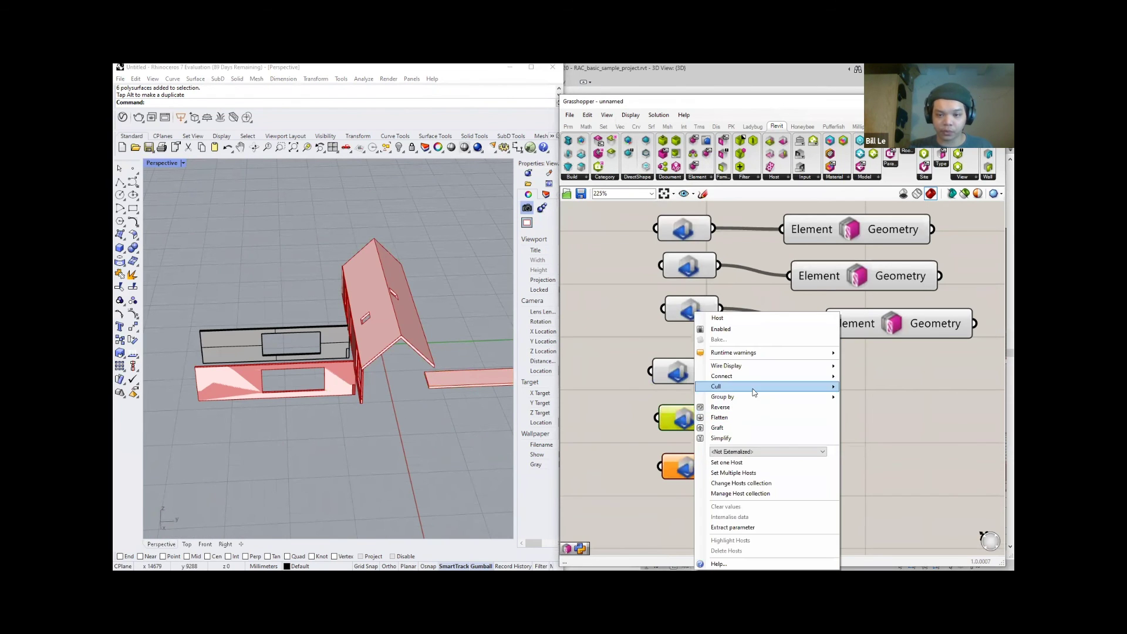
{"action": "left_click", "coordinate": [758, 467]}
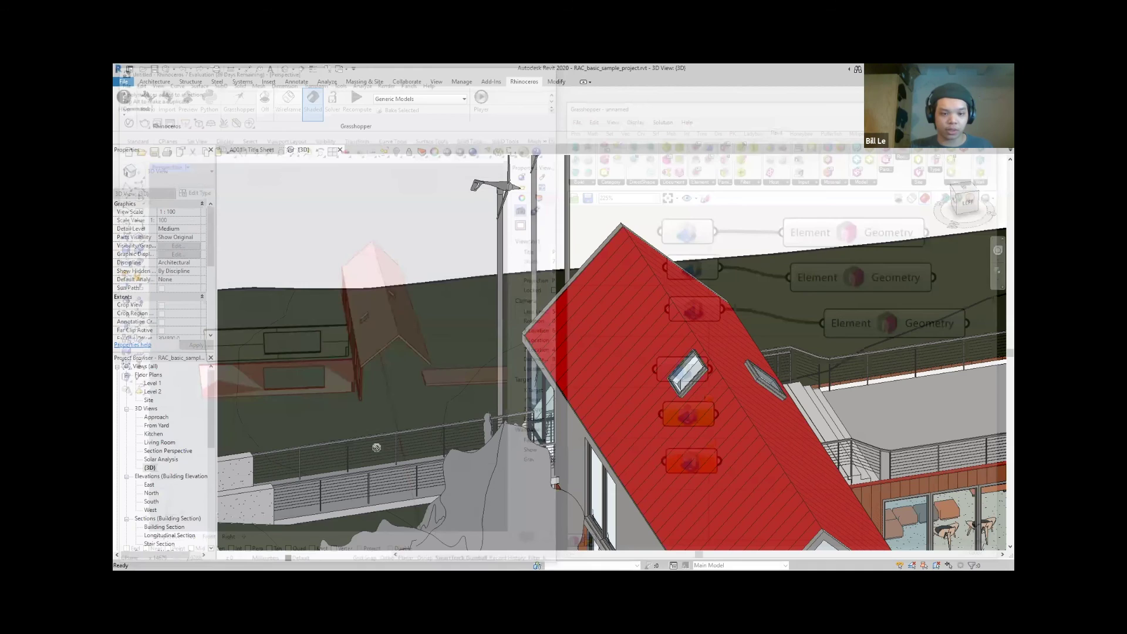
{"action": "scroll", "coordinate": [384, 446], "scroll_direction": "up", "scroll_amount": 5}
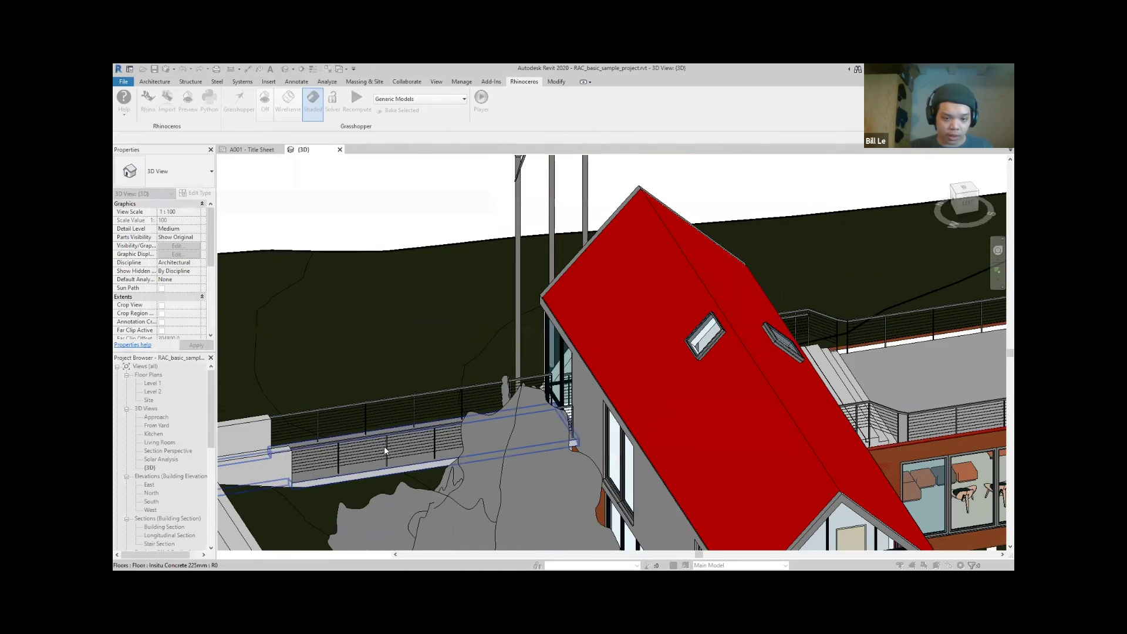
{"action": "right_click", "coordinate": [453, 447]}
{"action": "left_click", "coordinate": [400, 332]}
{"action": "scroll", "coordinate": [572, 310], "scroll_direction": "down", "scroll_amount": 6}
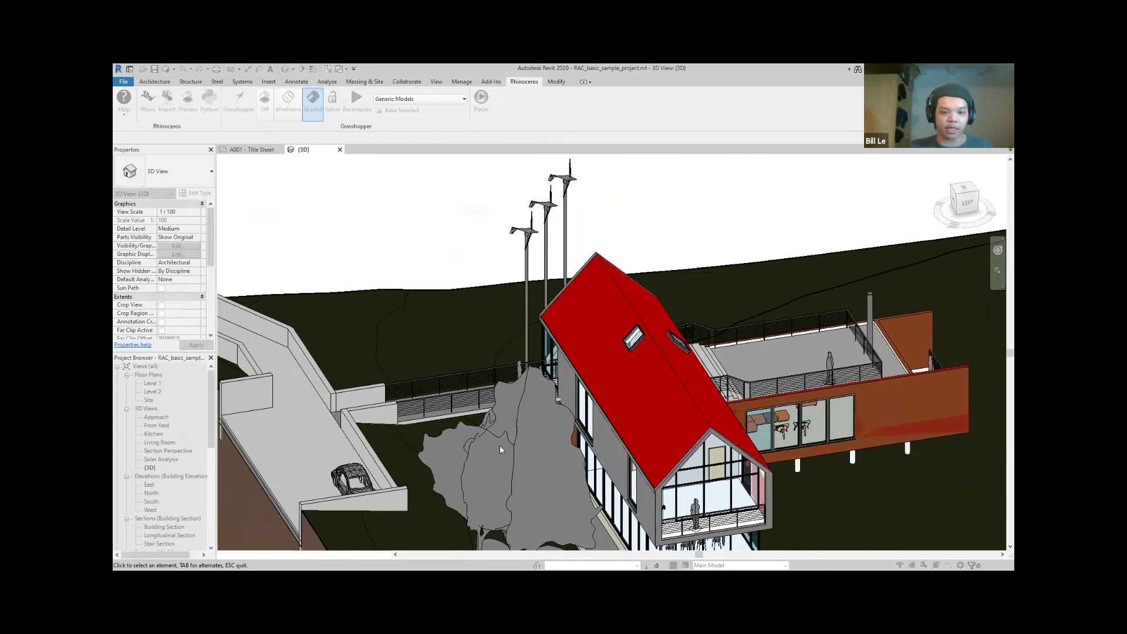
{"action": "middle_click_drag", "start_coordinate": [788, 454], "coordinate": [693, 424], "text": "shift"}
{"action": "scroll", "coordinate": [693, 421], "scroll_direction": "down", "scroll_amount": 3}
{"action": "middle_click_drag", "start_coordinate": [838, 438], "coordinate": [567, 446], "text": "shift"}
{"action": "scroll", "coordinate": [825, 461], "scroll_direction": "up", "scroll_amount": 2}
{"action": "middle_click_drag", "start_coordinate": [825, 464], "coordinate": [755, 450], "text": "shift"}
{"action": "scroll", "coordinate": [744, 446], "scroll_direction": "up", "scroll_amount": 3}
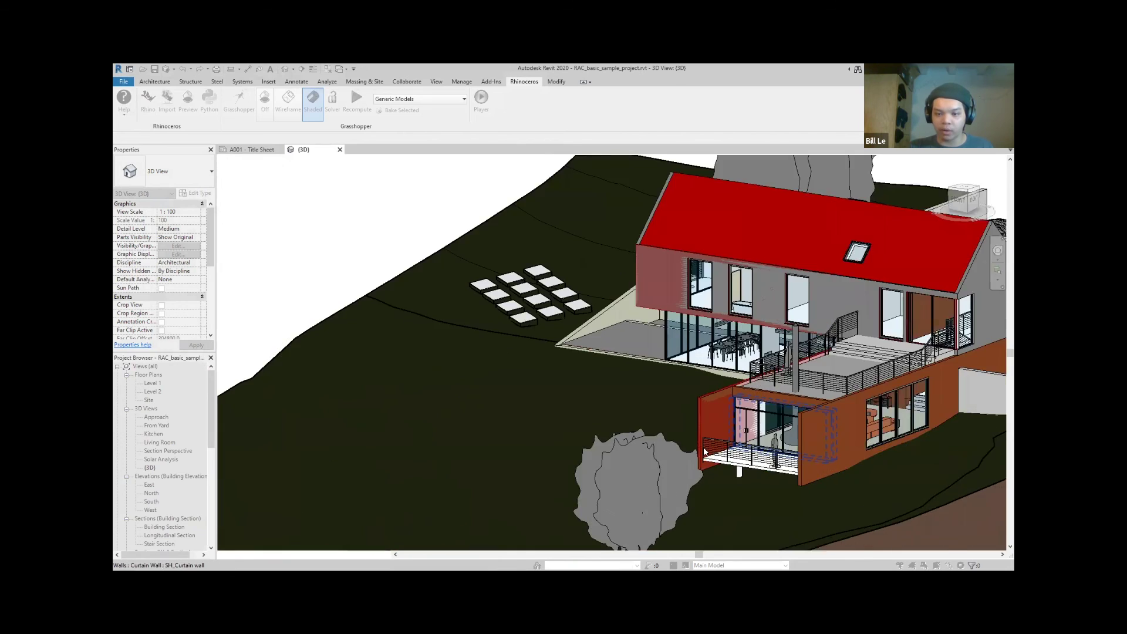
{"action": "scroll", "coordinate": [714, 446], "scroll_direction": "down", "scroll_amount": 2}
{"action": "right_click", "coordinate": [798, 352]}
{"action": "left_click", "coordinate": [763, 427]}
{"action": "scroll", "coordinate": [763, 431], "scroll_direction": "up", "scroll_amount": 3}
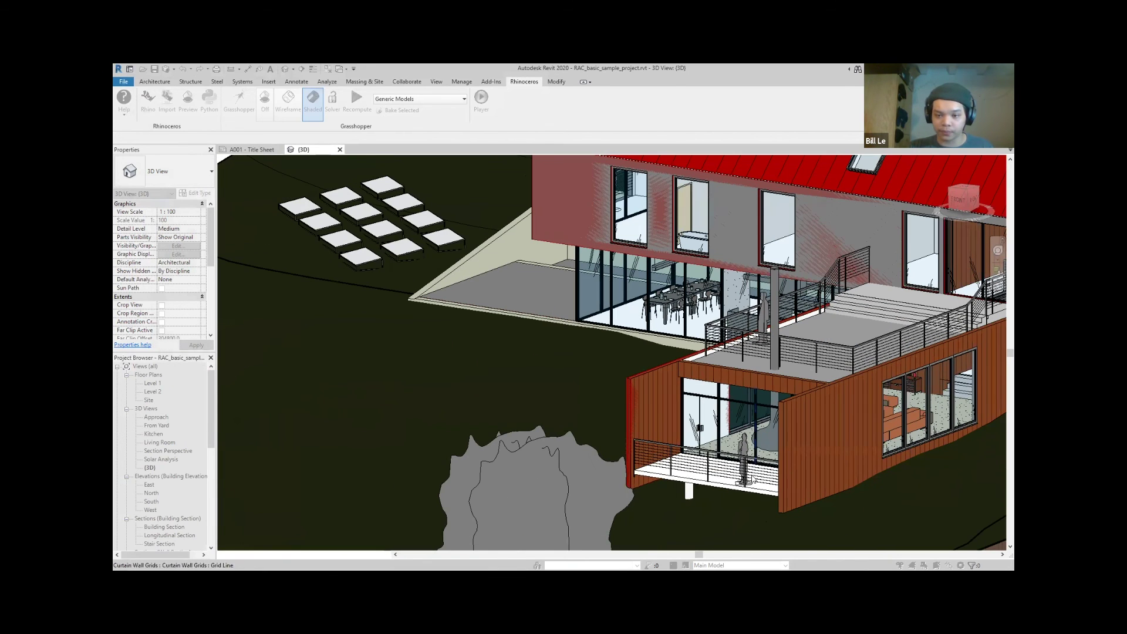
{"action": "right_click", "coordinate": [689, 495]}
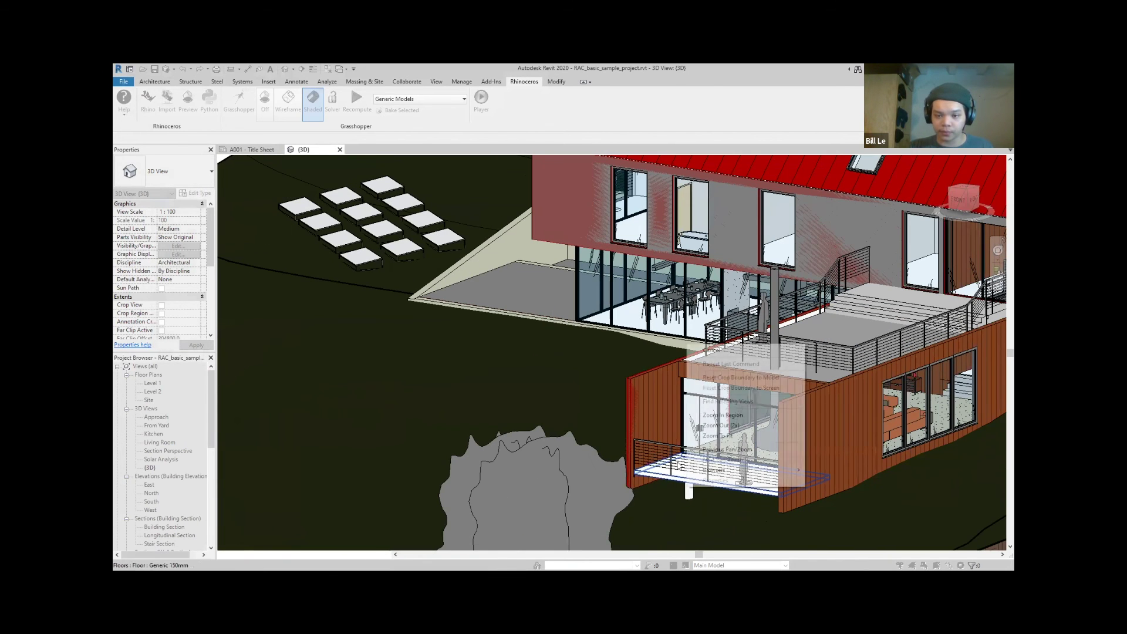
{"action": "left_click", "coordinate": [690, 494]}
Examine the referenced floor slabs, walls and roof from several angles in Rhino's Perspective view
{"action": "left_click", "coordinate": [532, 291]}
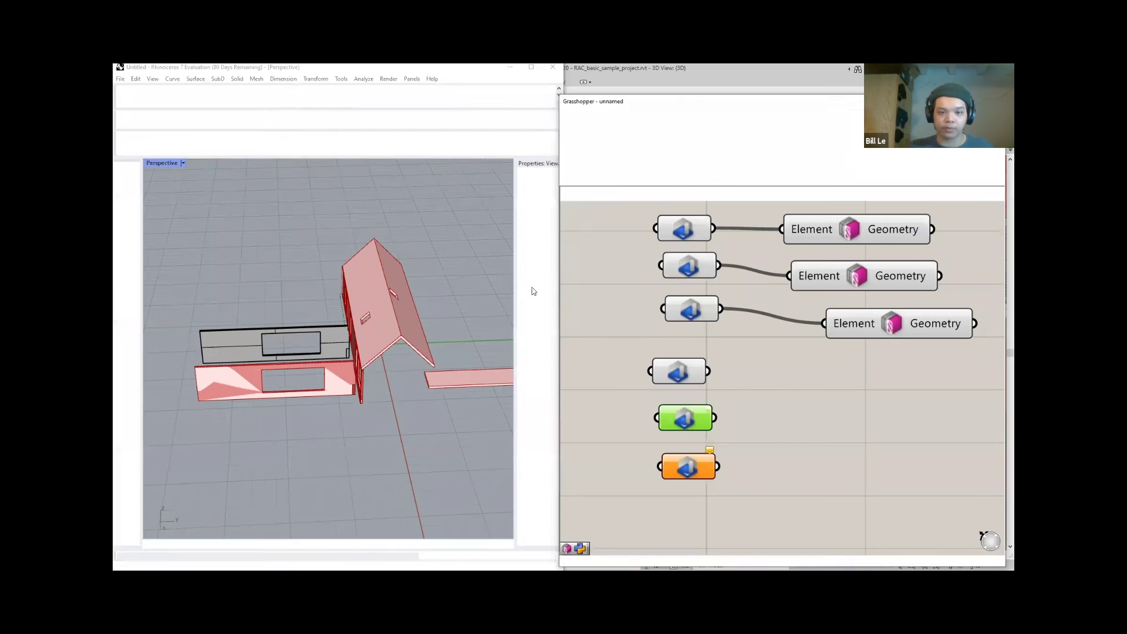
{"action": "scroll", "coordinate": [356, 414], "scroll_direction": "down", "scroll_amount": 5}
{"action": "right_click_drag", "start_coordinate": [356, 414], "coordinate": [310, 343]}
{"action": "scroll", "coordinate": [310, 344], "scroll_direction": "up", "scroll_amount": 3}
{"action": "right_click_drag", "start_coordinate": [381, 355], "coordinate": [411, 347]}
{"action": "scroll", "coordinate": [370, 375], "scroll_direction": "up", "scroll_amount": 4}
{"action": "scroll", "coordinate": [371, 336], "scroll_direction": "down", "scroll_amount": 4}
{"action": "scroll", "coordinate": [382, 341], "scroll_direction": "down", "scroll_amount": 3}
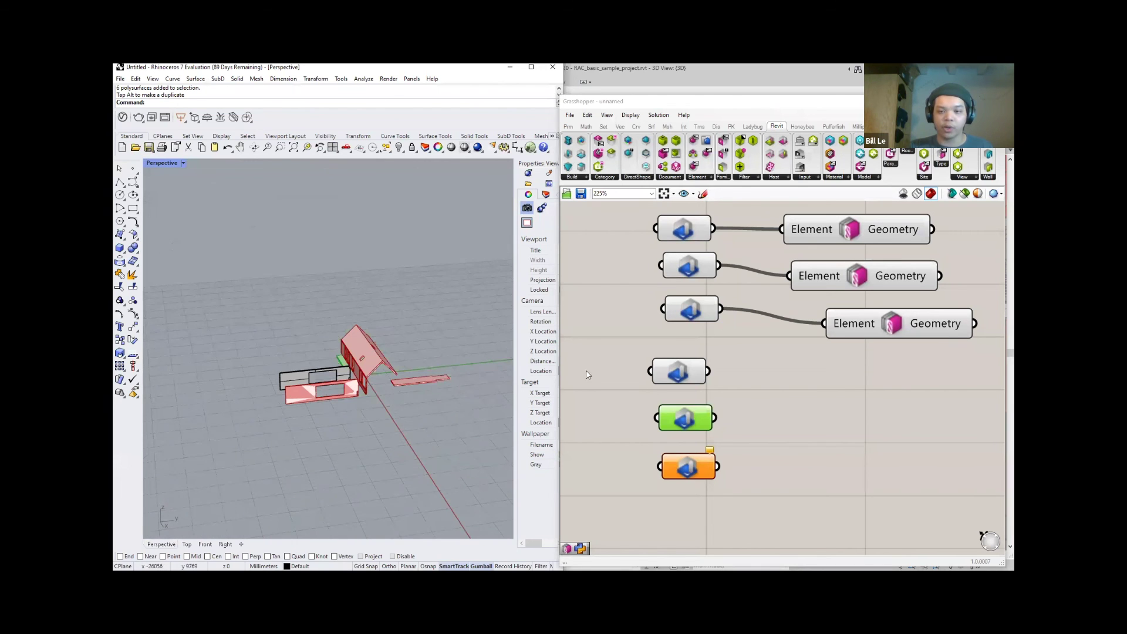
{"action": "left_click", "coordinate": [912, 399]}
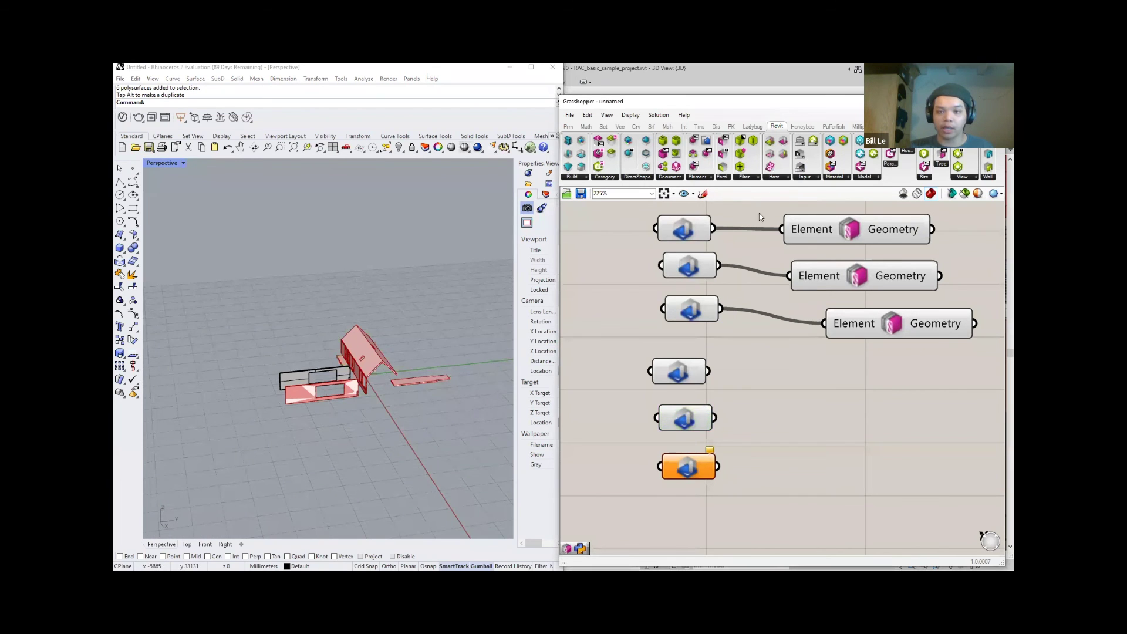
Place two Element Parts Geometry components beside the fourth and fifth Host parameters
{"action": "left_click", "coordinate": [709, 177]}
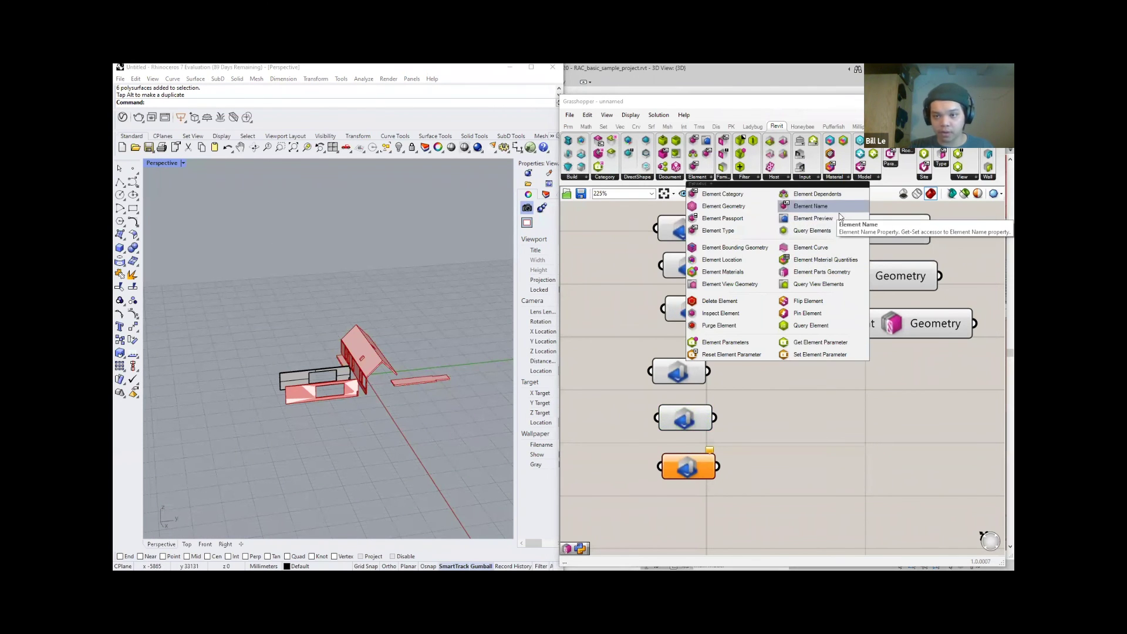
{"action": "left_click_drag", "start_coordinate": [840, 271], "coordinate": [842, 366]}
{"action": "key", "text": "ctrl+v"}
{"action": "left_click_drag", "start_coordinate": [850, 392], "coordinate": [859, 430]}
{"action": "left_click_drag", "start_coordinate": [861, 363], "coordinate": [908, 368]}
Connect the fourth and fifth Host parameters to the Element inputs of the two new geometry components
{"action": "left_click_drag", "start_coordinate": [708, 371], "coordinate": [764, 374]}
{"action": "left_click_drag", "start_coordinate": [714, 417], "coordinate": [767, 415]}
{"action": "scroll", "coordinate": [785, 424], "scroll_direction": "down", "scroll_amount": 1}
{"action": "right_click_drag", "start_coordinate": [841, 427], "coordinate": [759, 434]}
{"action": "left_click", "coordinate": [759, 437]}
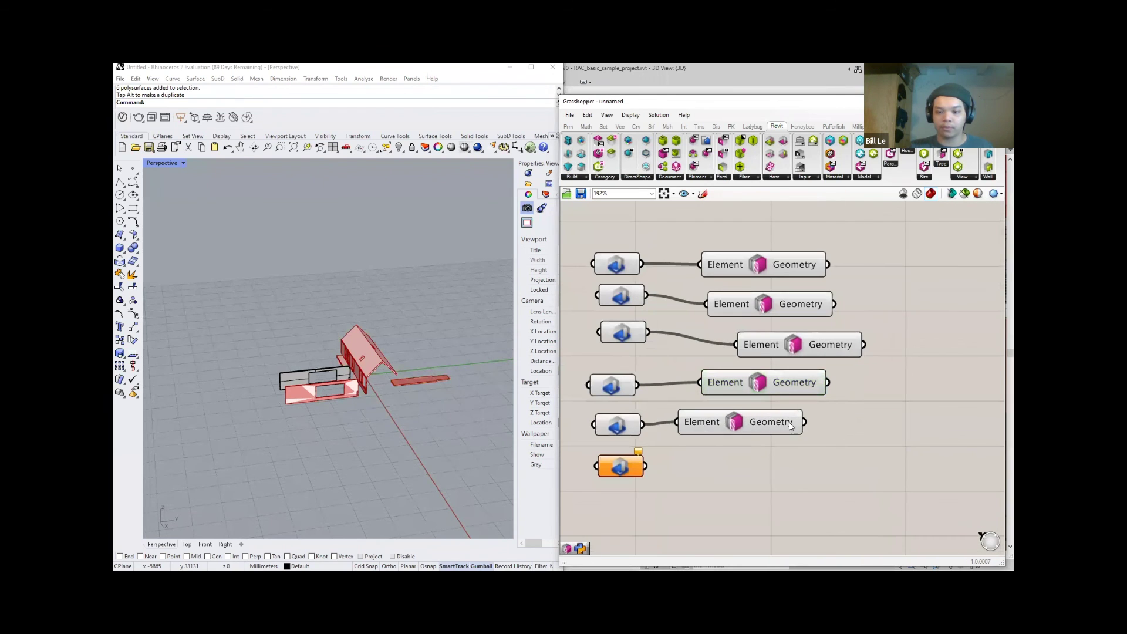
Bake the Geometry output of the fifth Host parameter's geometry component into Rhino
{"action": "right_click", "coordinate": [790, 423]}
{"action": "left_click", "coordinate": [807, 439]}
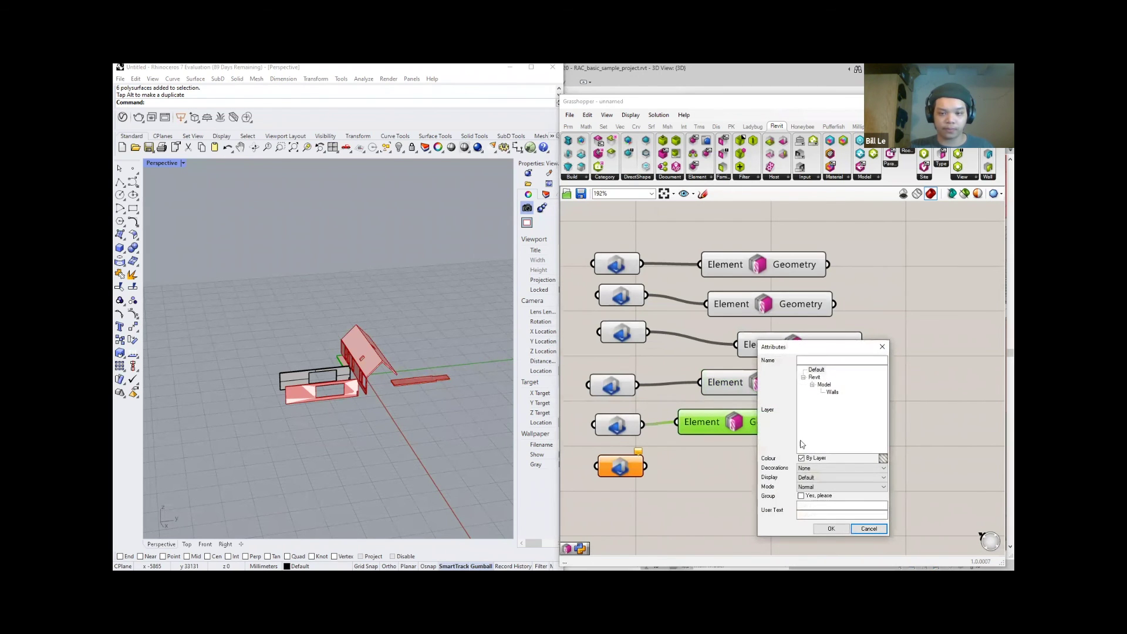
{"action": "left_click", "coordinate": [832, 529]}
{"action": "right_click_drag", "start_coordinate": [405, 399], "coordinate": [375, 489]}
{"action": "left_click", "coordinate": [259, 403]}
{"action": "left_click", "coordinate": [376, 488]}
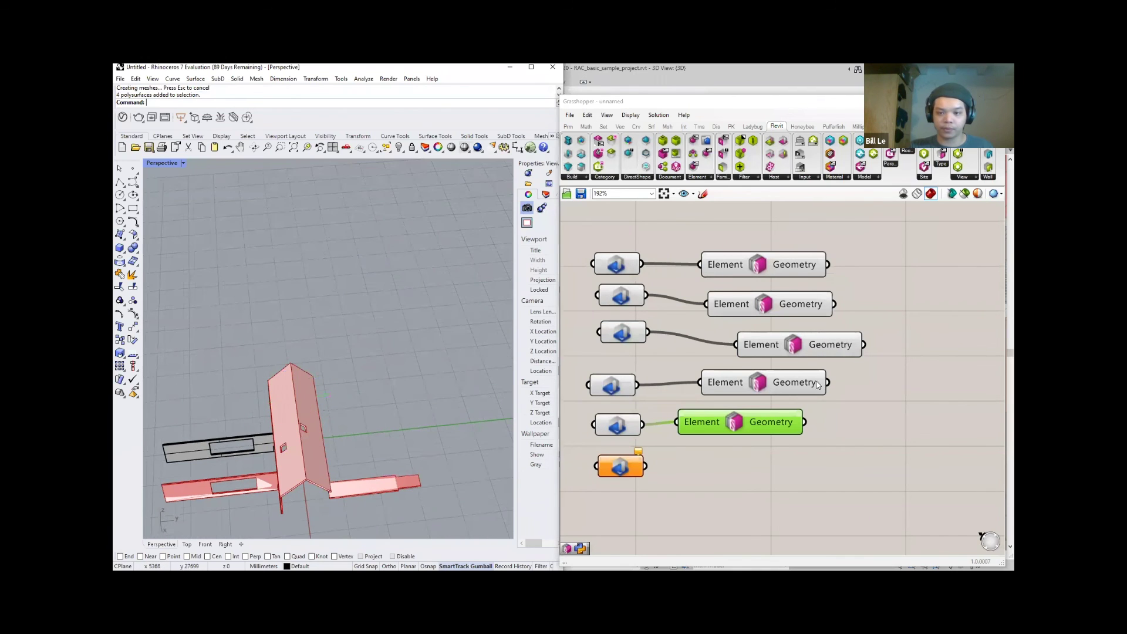
Bake the Geometry output of the fourth Host parameter's geometry component into Rhino
{"action": "left_click", "coordinate": [795, 387]}
{"action": "right_click", "coordinate": [799, 384]}
{"action": "left_click", "coordinate": [833, 404]}
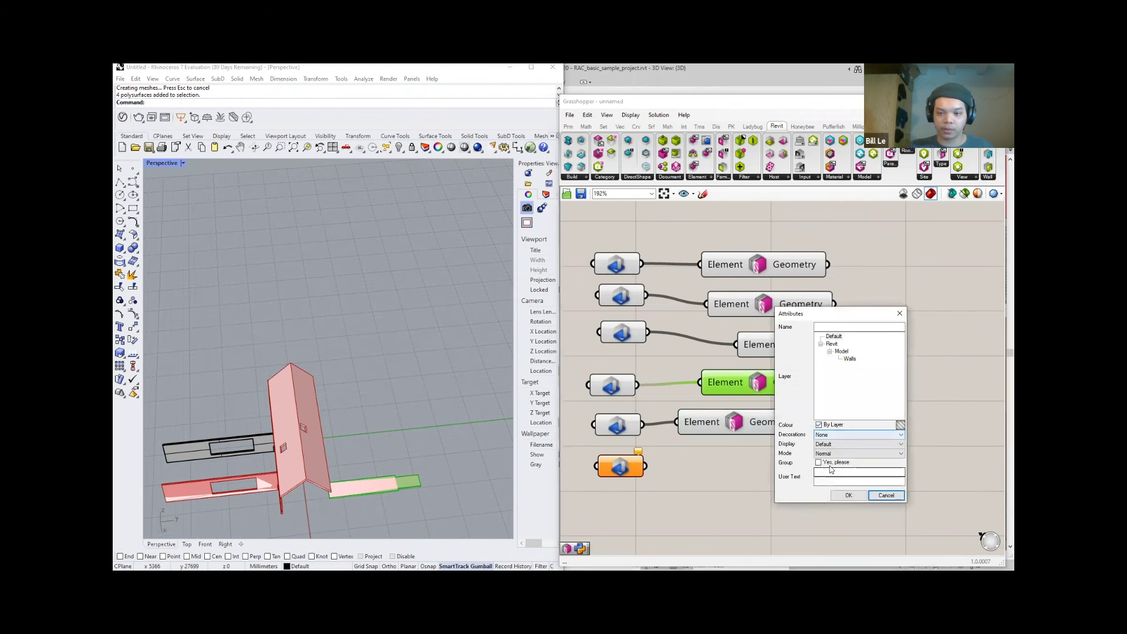
{"action": "left_click", "coordinate": [850, 495]}
{"action": "scroll", "coordinate": [407, 432], "scroll_direction": "down", "scroll_amount": 5}
{"action": "right_click_drag", "start_coordinate": [406, 432], "coordinate": [470, 359]}
{"action": "scroll", "coordinate": [879, 405], "scroll_direction": "down", "scroll_amount": 4}
Turn off the preview of all Grasshopper components to isolate the baked geometry in Rhino
{"action": "left_click_drag", "start_coordinate": [876, 457], "coordinate": [734, 235]}
{"action": "middle_click", "coordinate": [800, 322]}
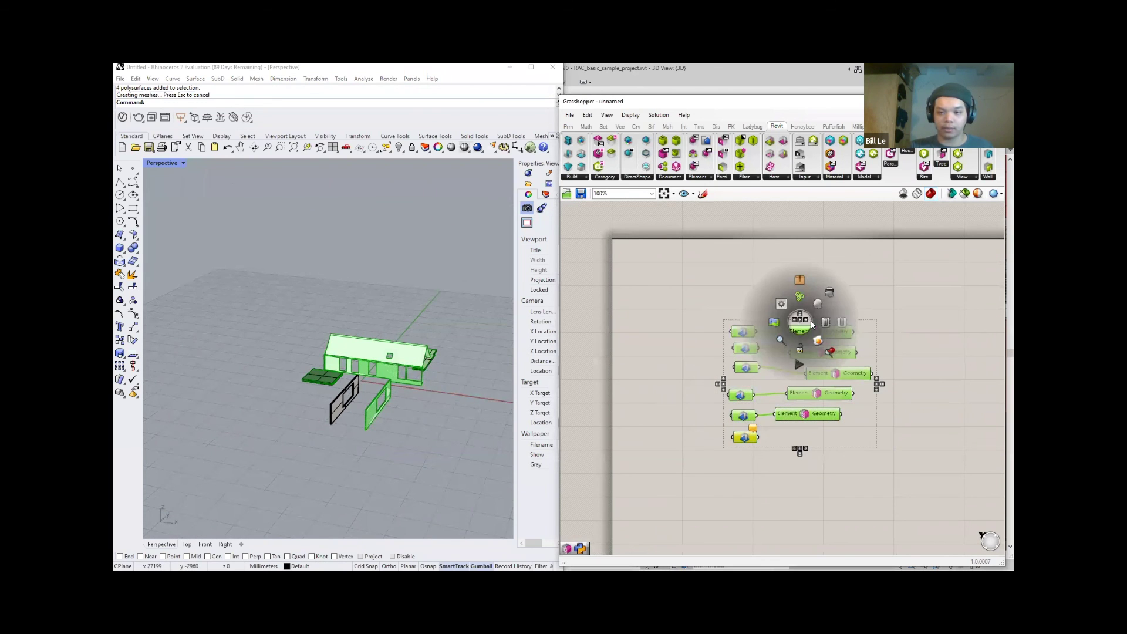
{"action": "left_click", "coordinate": [830, 292]}
{"action": "right_click_drag", "start_coordinate": [452, 376], "coordinate": [399, 419]}
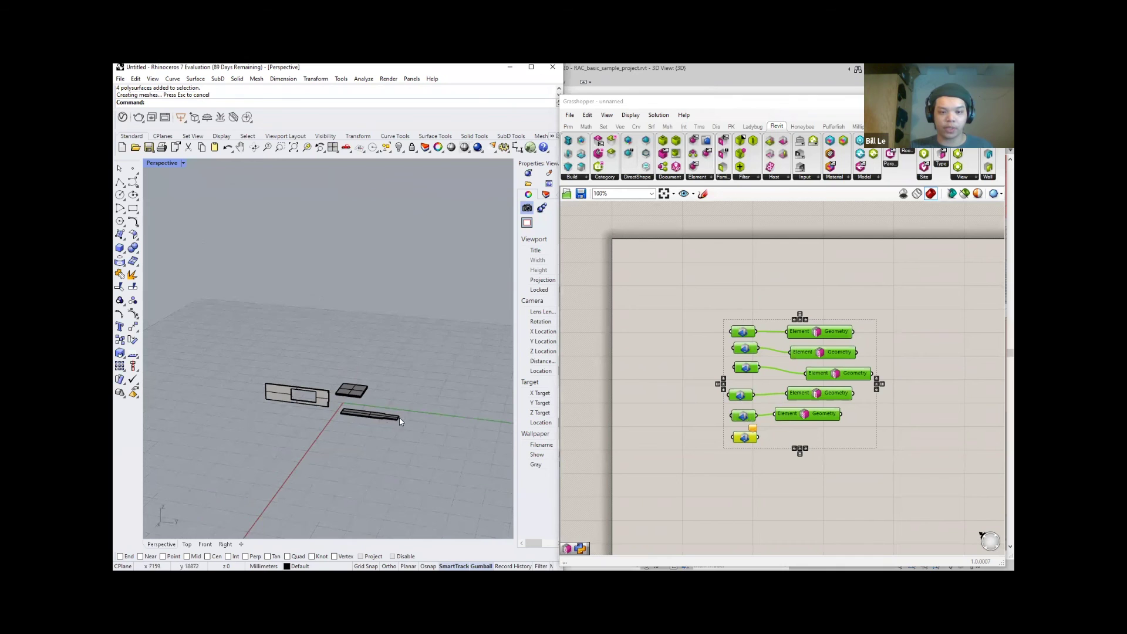
Turn the preview of all Grasshopper components back on
{"action": "left_click_drag", "start_coordinate": [893, 460], "coordinate": [723, 317]}
{"action": "middle_click", "coordinate": [828, 358]}
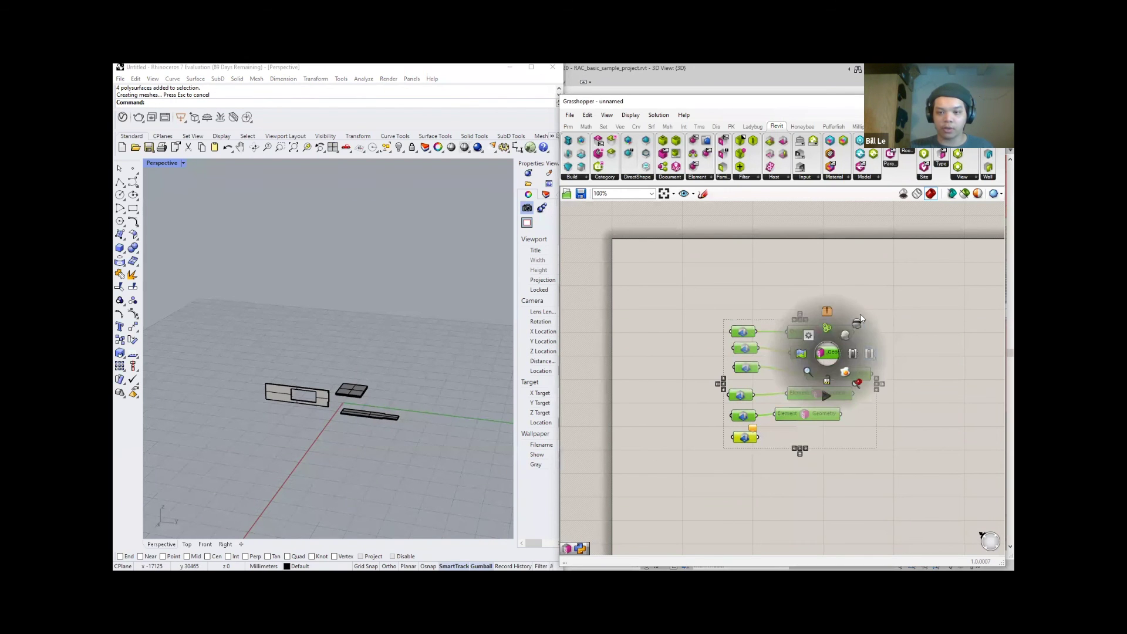
{"action": "left_click", "coordinate": [845, 336]}
Examine the baked wall and floor layers next to the previewed house in Rhino's Perspective view
{"action": "scroll", "coordinate": [299, 372], "scroll_direction": "up", "scroll_amount": 6}
{"action": "right_click_drag", "start_coordinate": [305, 398], "coordinate": [241, 401]}
{"action": "scroll", "coordinate": [293, 403], "scroll_direction": "down", "scroll_amount": 5}
{"action": "scroll", "coordinate": [388, 370], "scroll_direction": "down", "scroll_amount": 5}
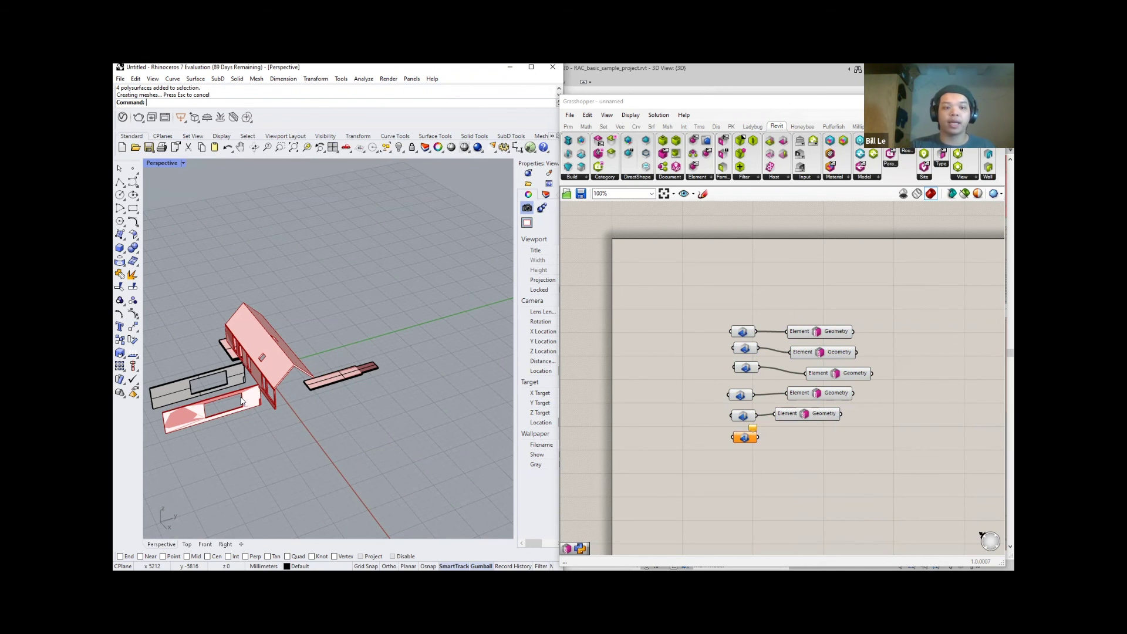
{"action": "right_click_drag", "start_coordinate": [242, 401], "coordinate": [383, 353]}
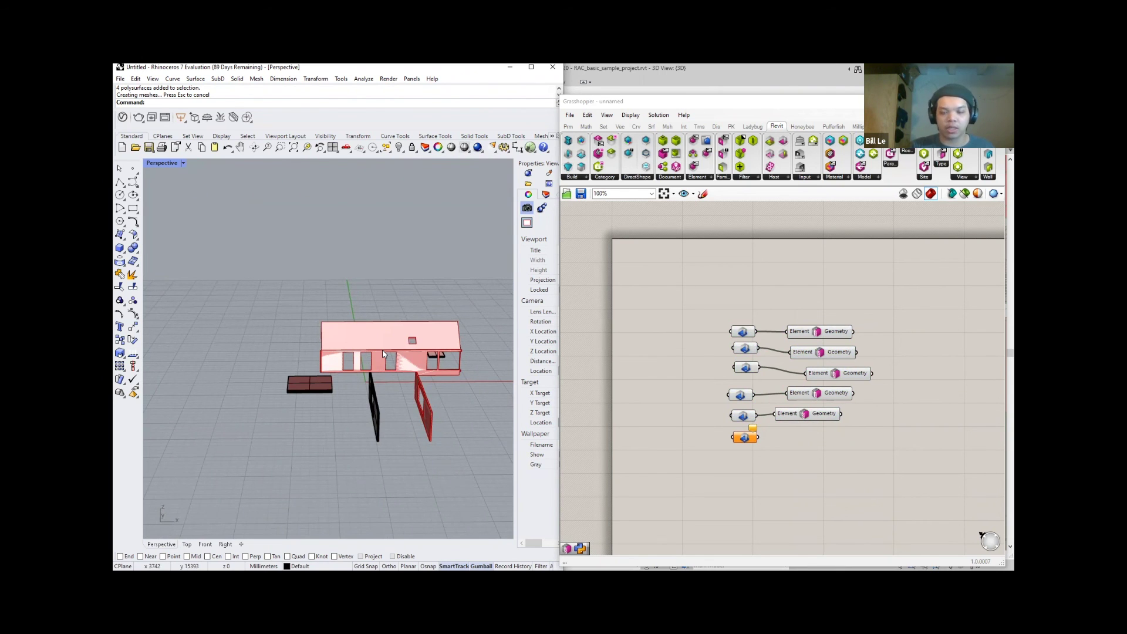
{"action": "right_click_drag", "start_coordinate": [383, 352], "coordinate": [341, 361]}
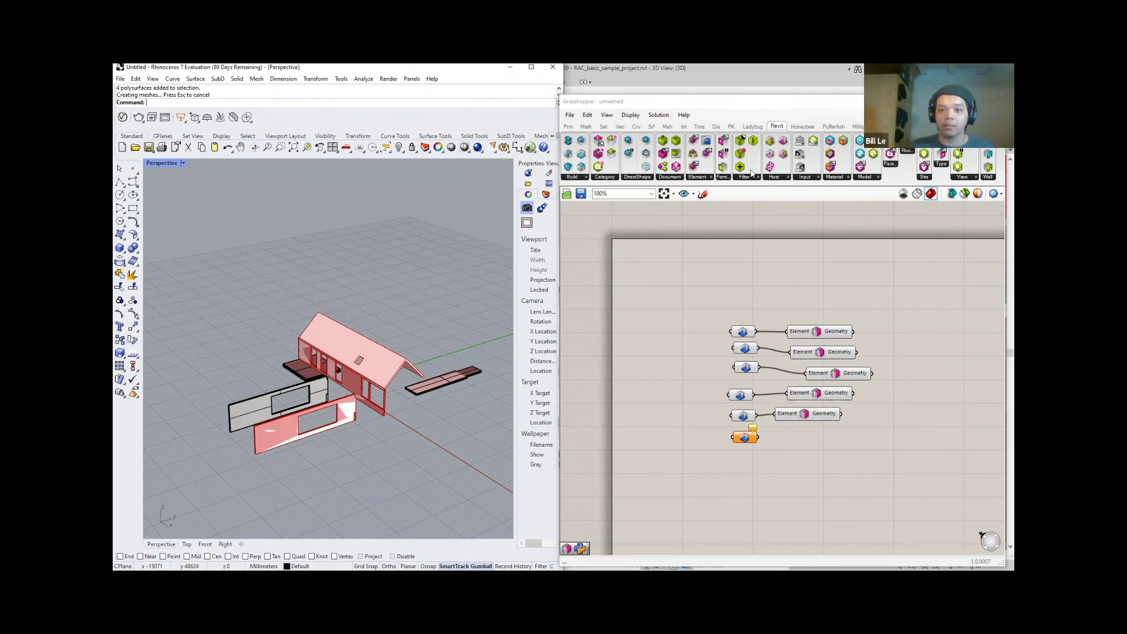
{"action": "left_click", "coordinate": [764, 274]}
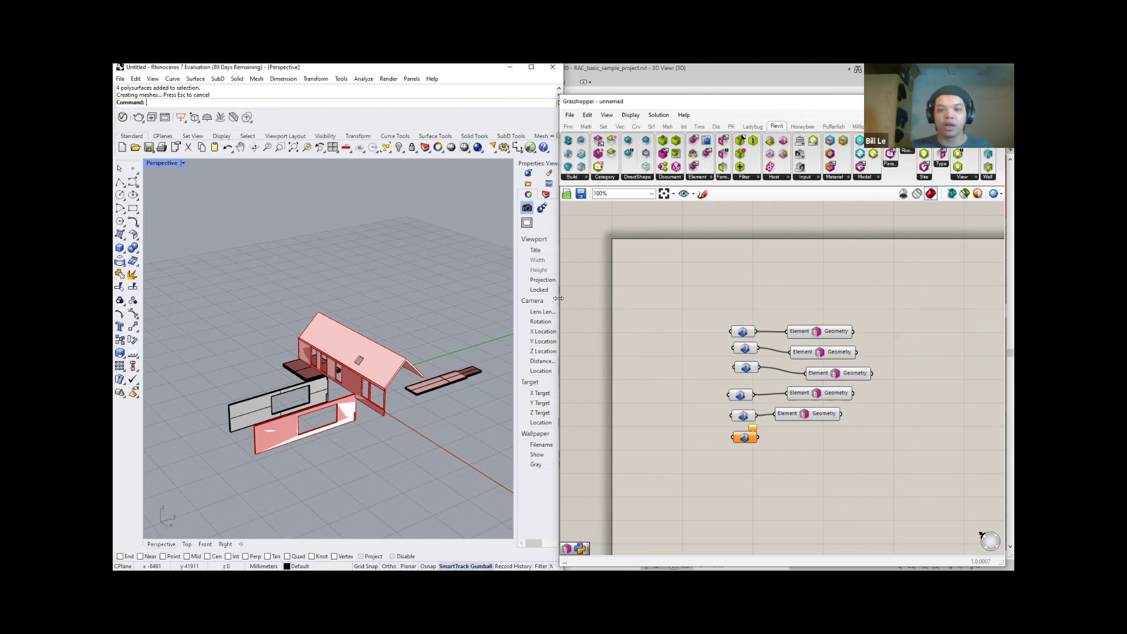
{"action": "left_click", "coordinate": [638, 288]}
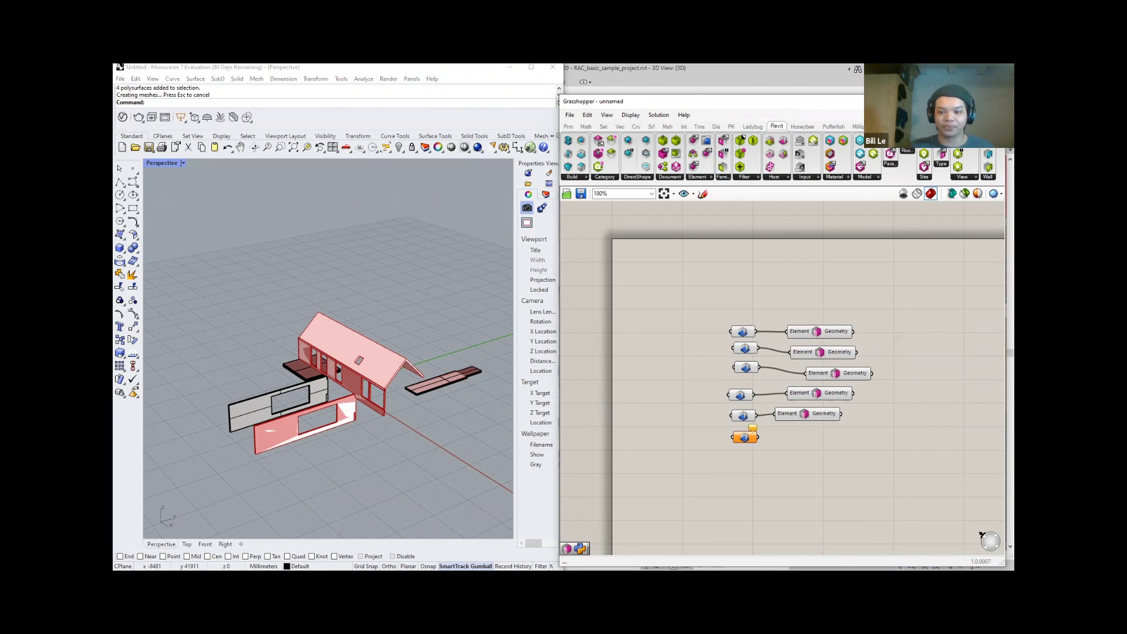